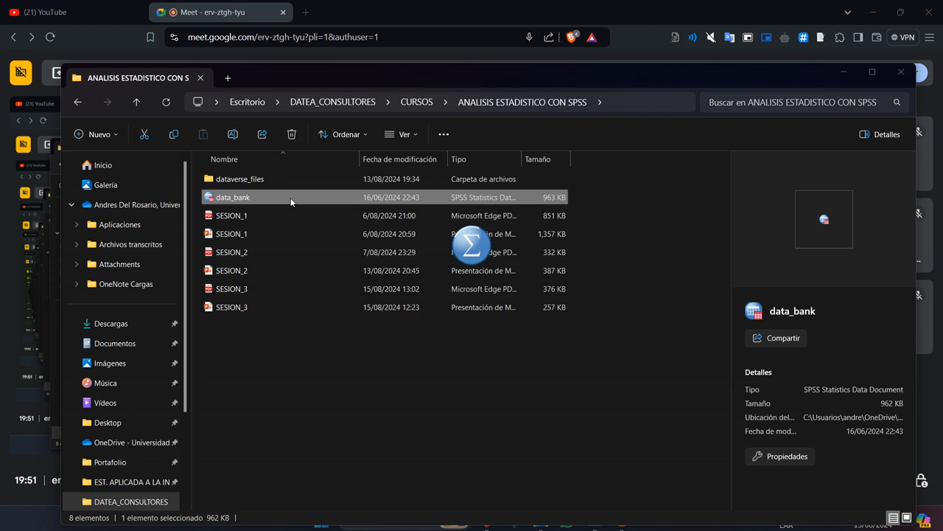
Switch to the Google Meet call in the browser and return to the data_bank dataset in SPSS Statistics.
left_click(865, 50)
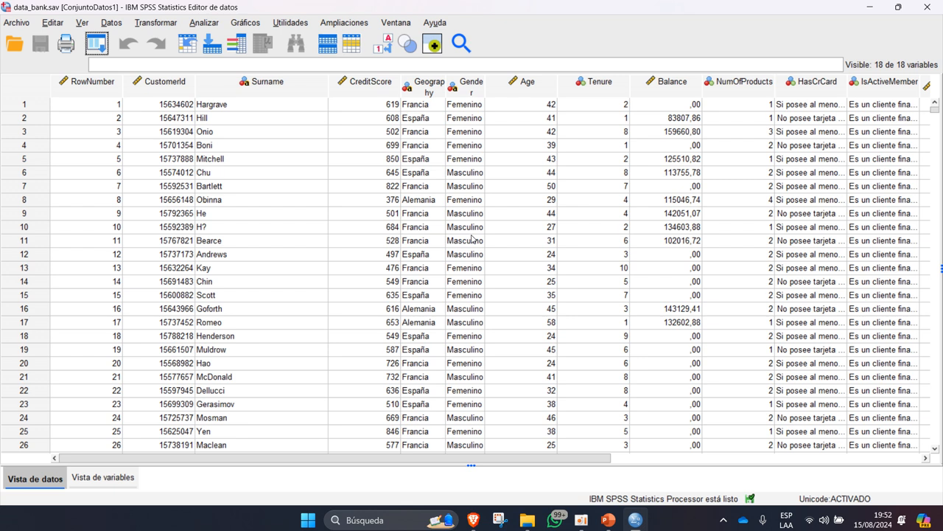
mouse_move(473, 519)
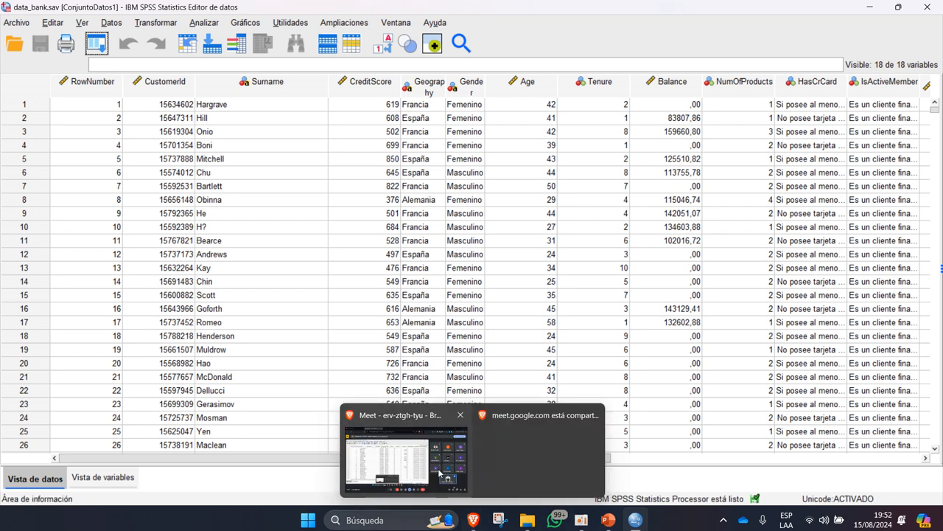
left_click(440, 472)
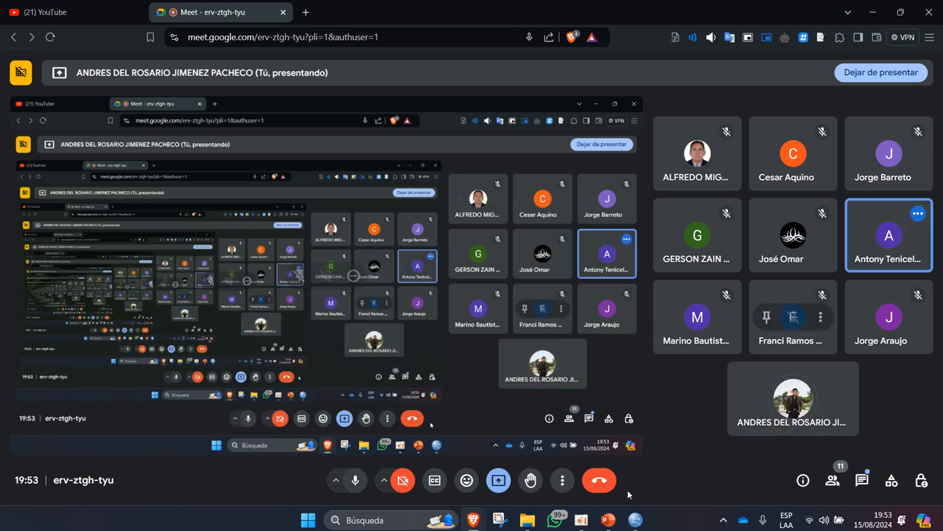
mouse_move(635, 519)
left_click(647, 451)
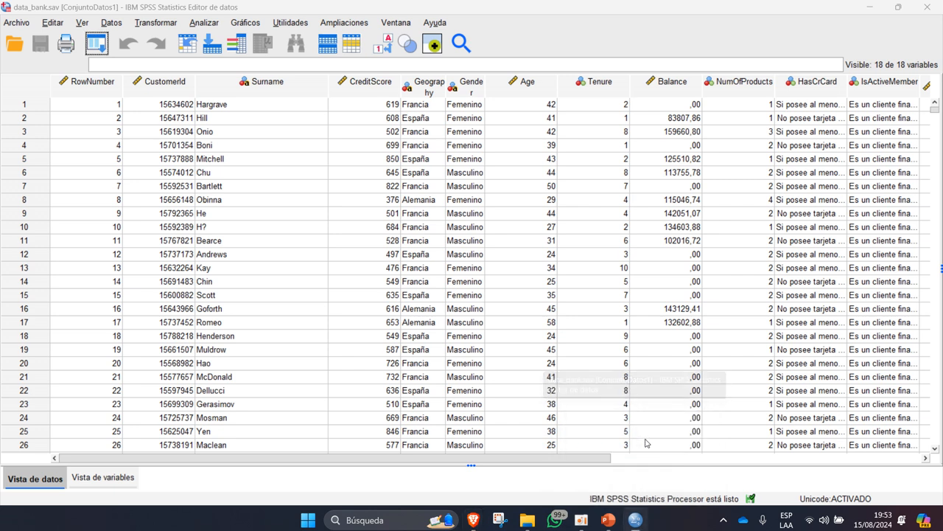
Narrow the Surname column in the data view so that more variables fit, and slightly narrow the CreditScore column.
scroll(280, 279, "down", 10)
scroll(280, 279, "up", 10)
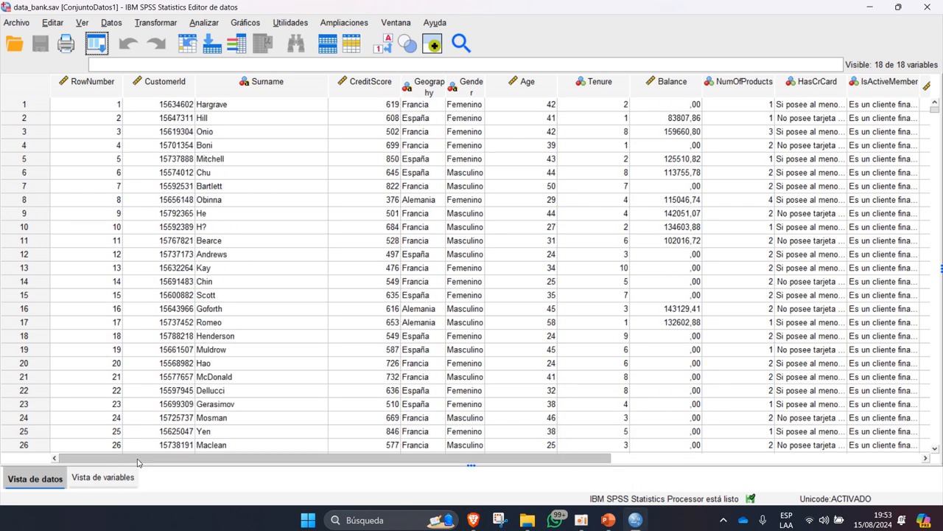
scroll(140, 462, "right", 5)
scroll(139, 462, "left", 5)
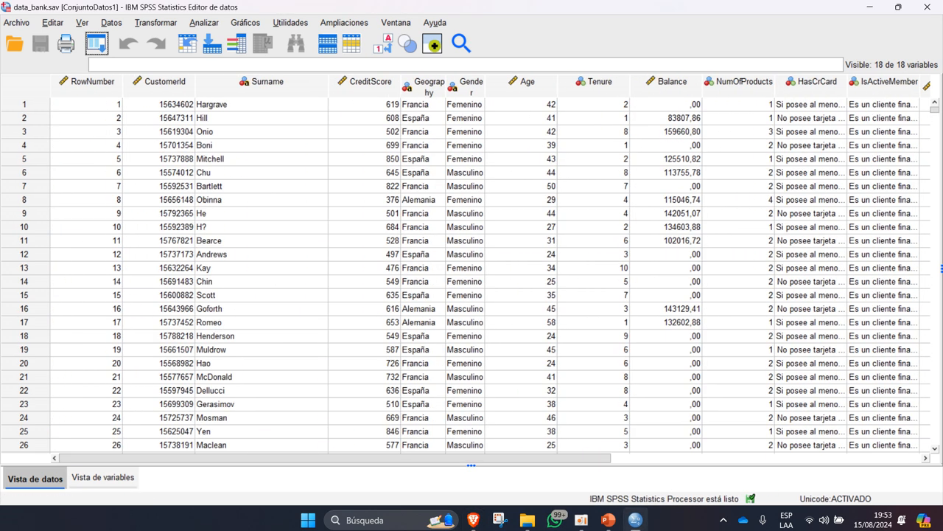
scroll(210, 431, "down", 10)
scroll(210, 431, "up", 10)
left_click_drag(326, 85, 254, 87)
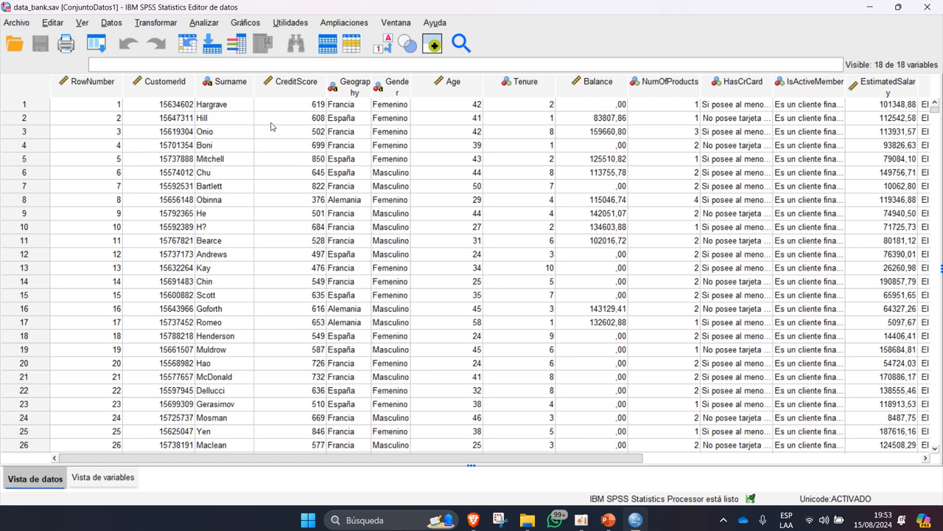
mouse_move(327, 81)
left_mouse_down()
mouse_move(294, 81)
mouse_move(324, 81)
left_mouse_up()
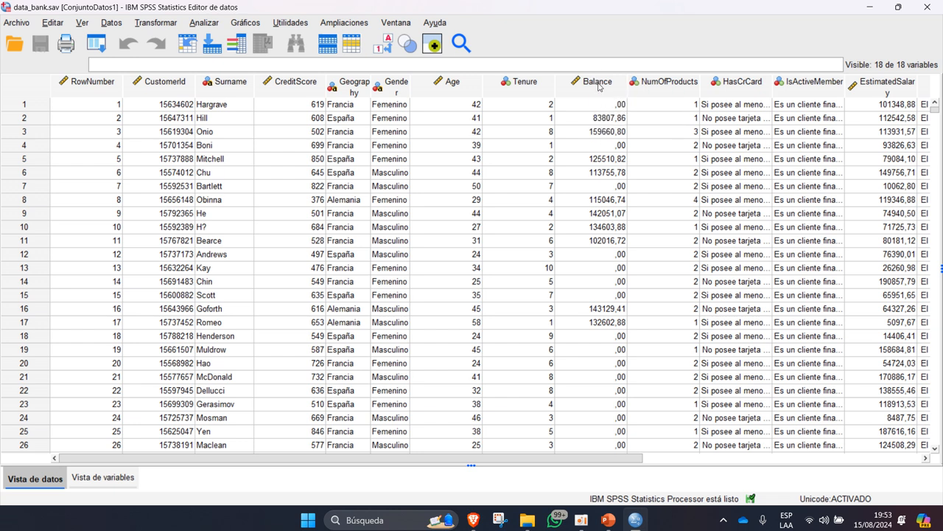
Examine the customer records down the rows and the variables across the dataset, including the EstimatedSalary column.
mouse_move(599, 86)
scroll(673, 353, "down", 20)
scroll(673, 353, "up", 3)
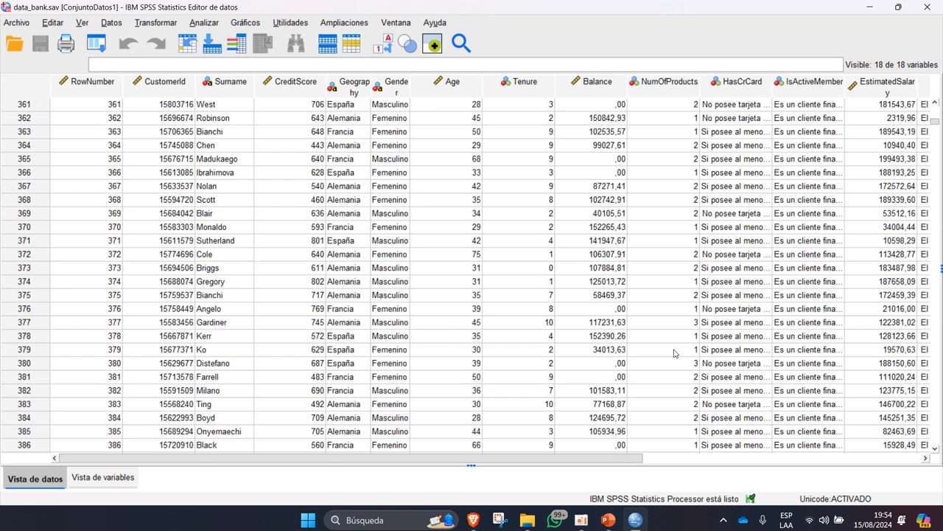
scroll(674, 353, "up", 20)
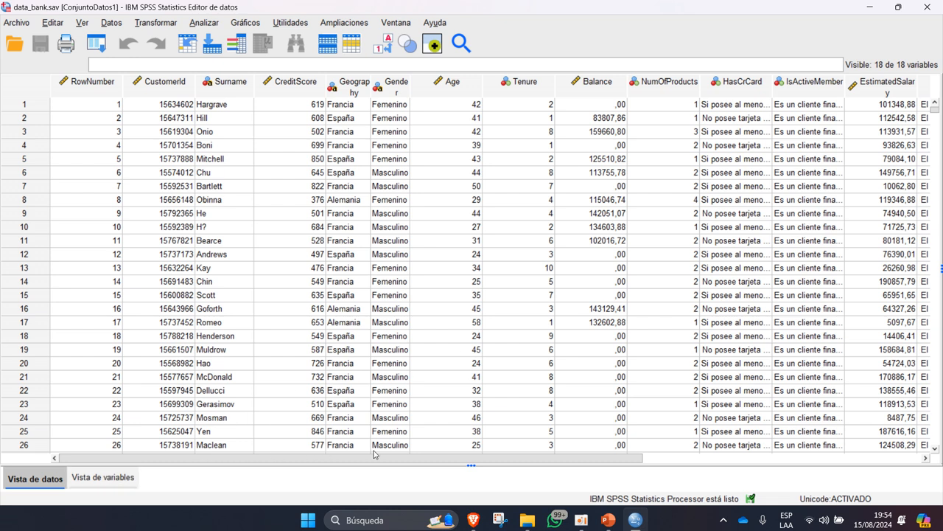
left_click_drag(374, 454, 527, 454)
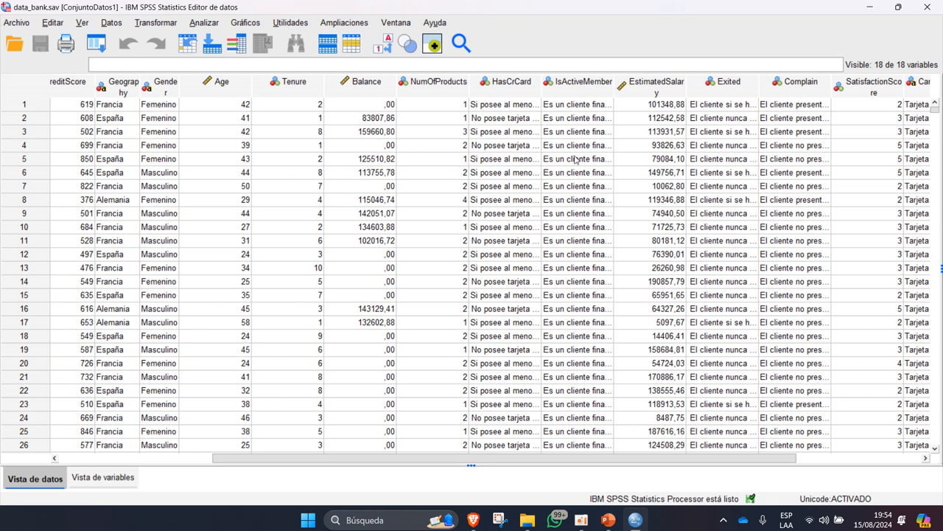
left_click(665, 95)
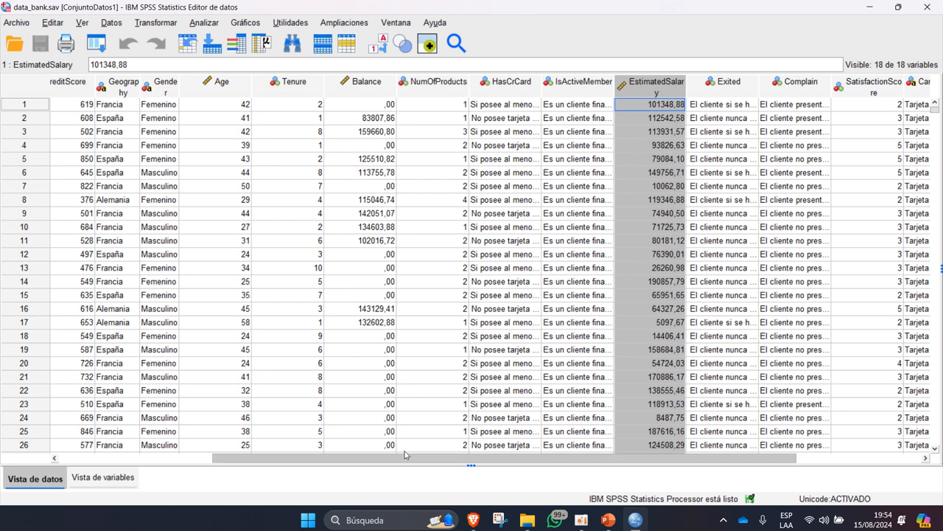
left_click_drag(413, 459, 339, 476)
scroll(472, 273, "right", 3)
scroll(471, 273, "left", 5)
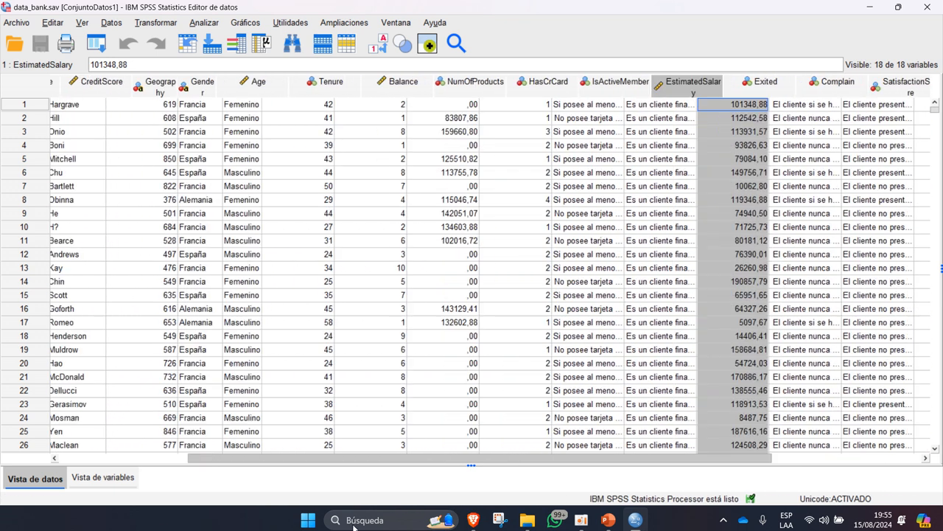
scroll(472, 272, "right", 2)
scroll(200, 170, "left", 3)
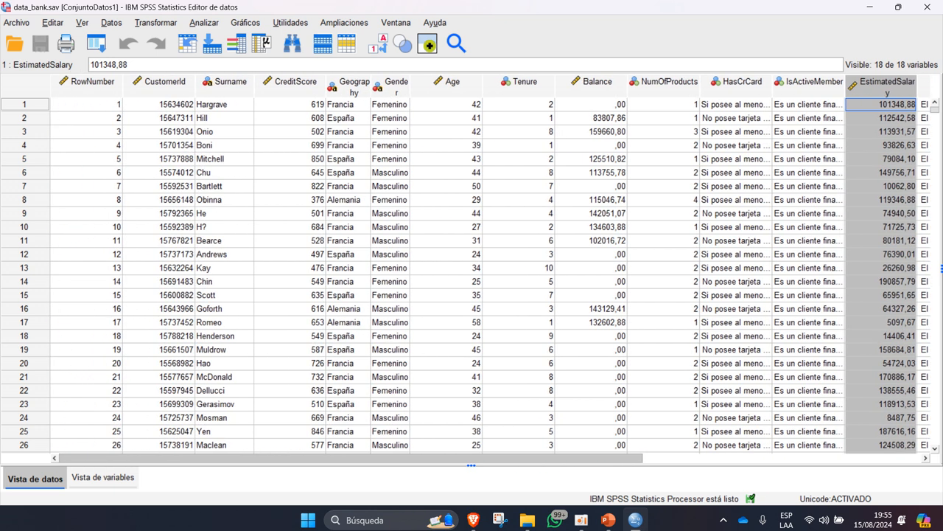
Examine the first record's values for CustomerId, Surname, CreditScore, Gender and Age.
left_click(130, 108)
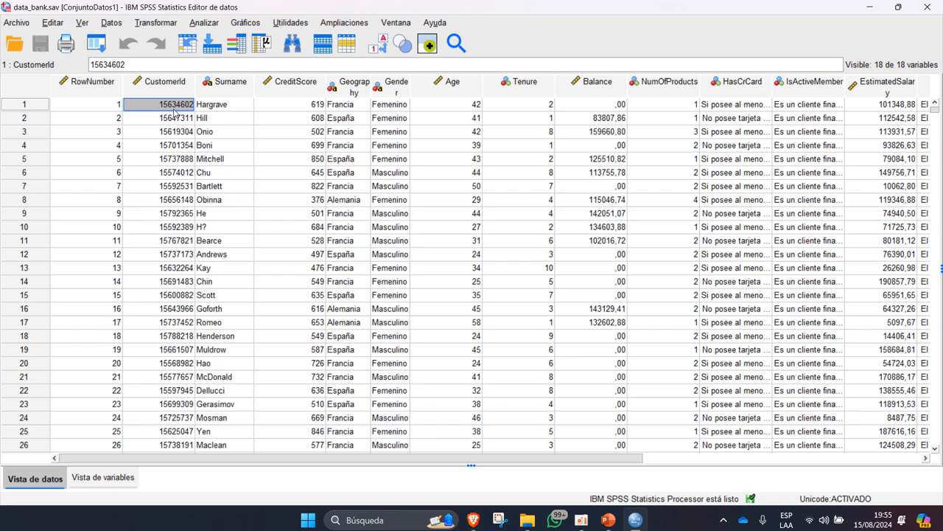
left_click(225, 92)
left_click(227, 104)
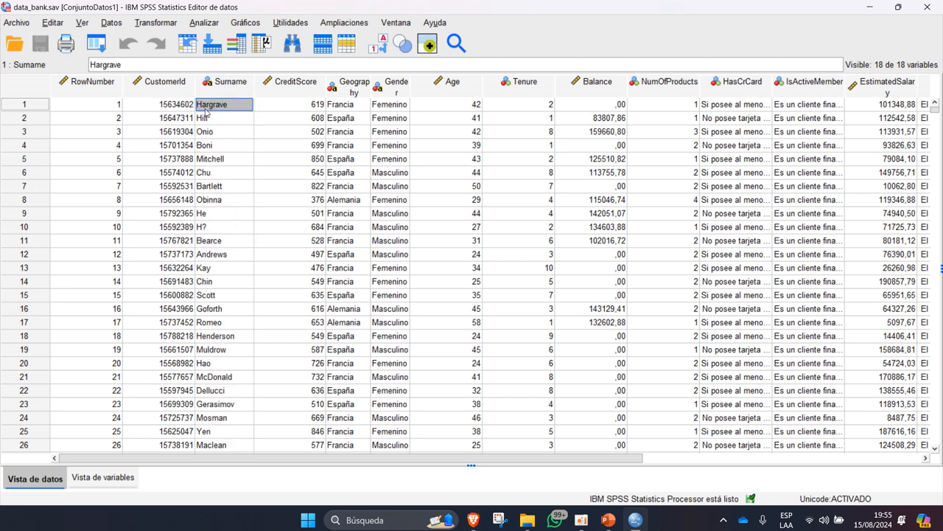
left_click(297, 107)
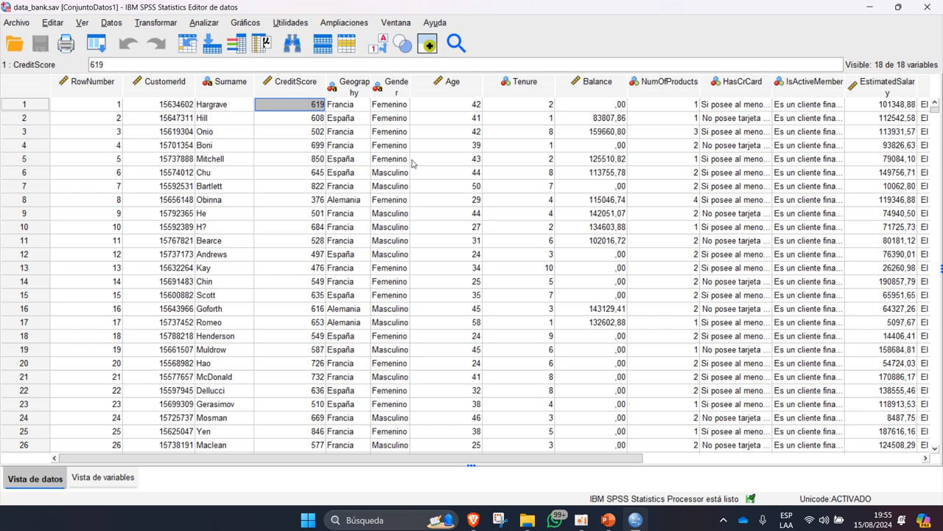
scroll(422, 333, "down", 20)
scroll(422, 333, "up", 20)
left_click(385, 109)
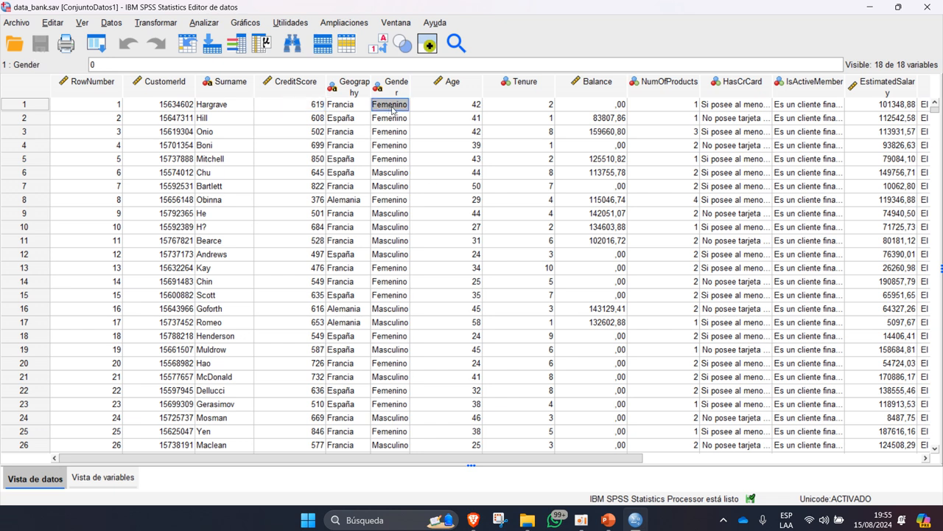
left_click(475, 116)
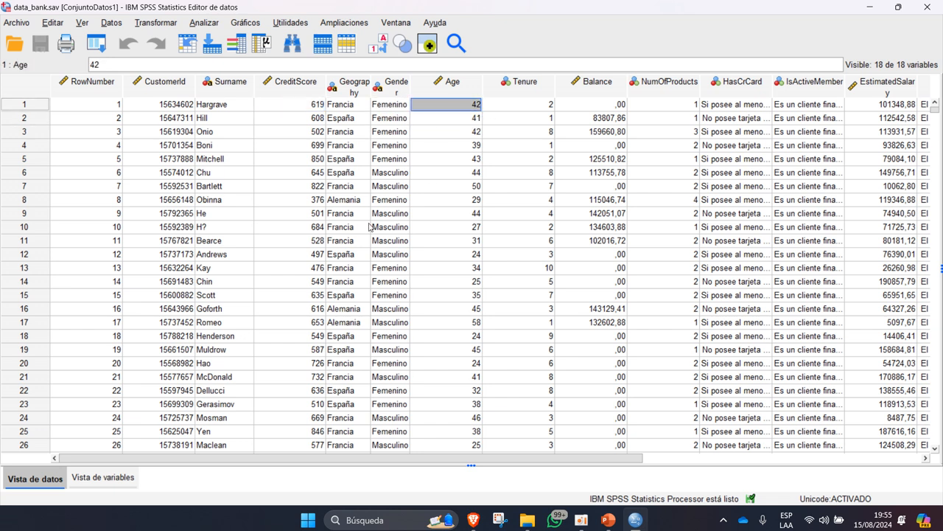
Show the variable definitions and widen the Etiqueta column to make the variable labels readable.
left_click(107, 477)
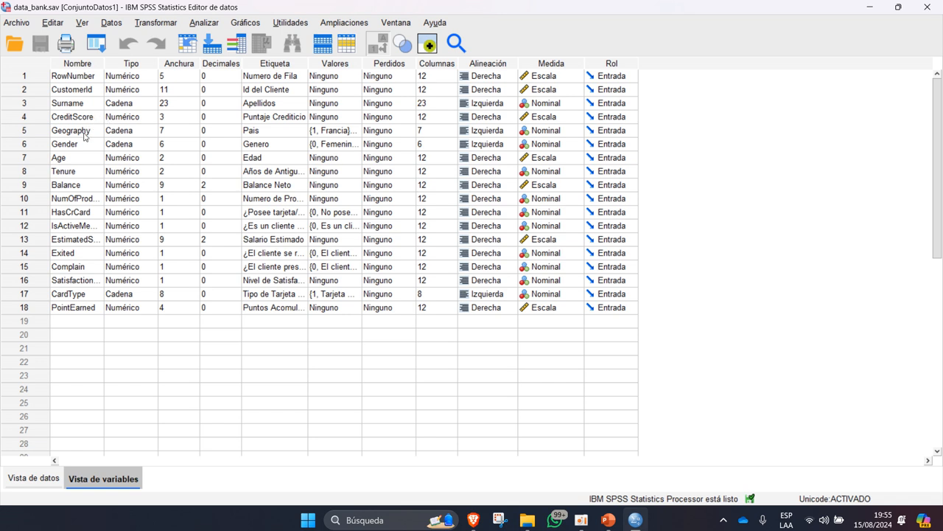
left_click(262, 171)
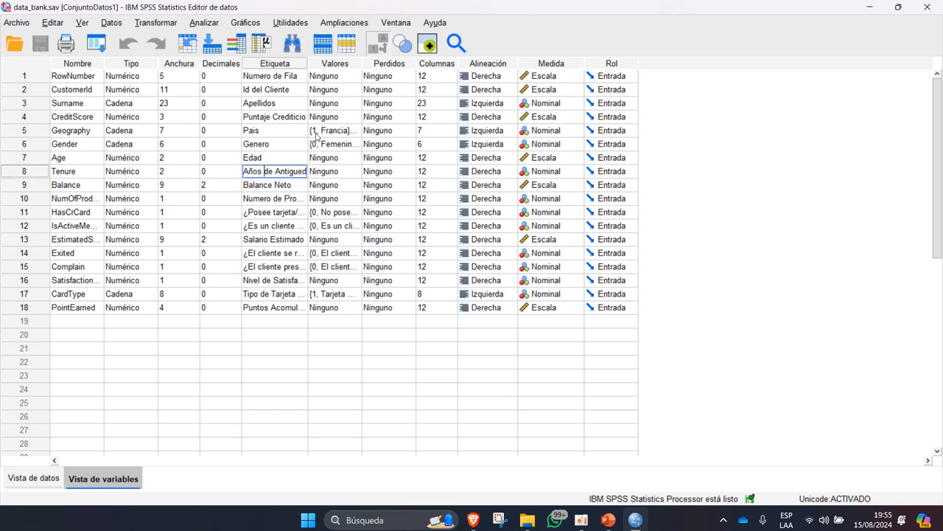
left_click(304, 64)
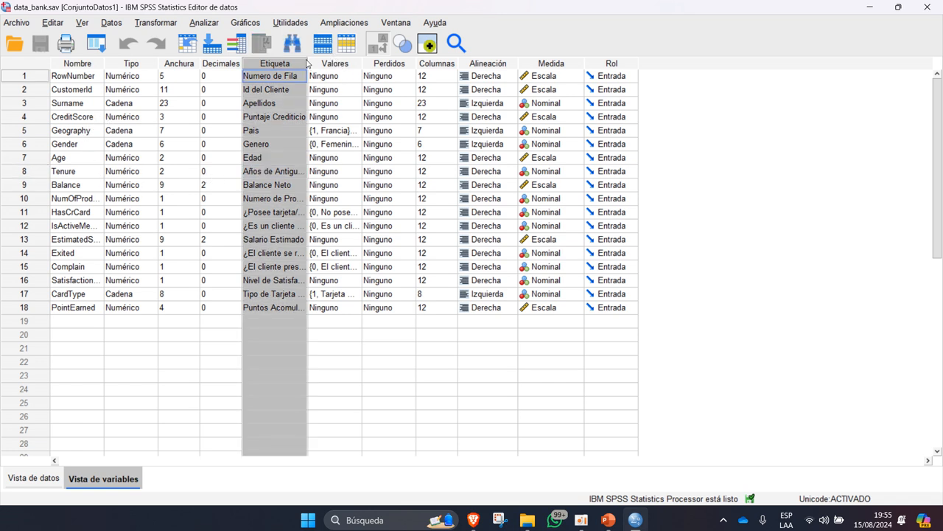
left_click_drag(310, 62, 389, 62)
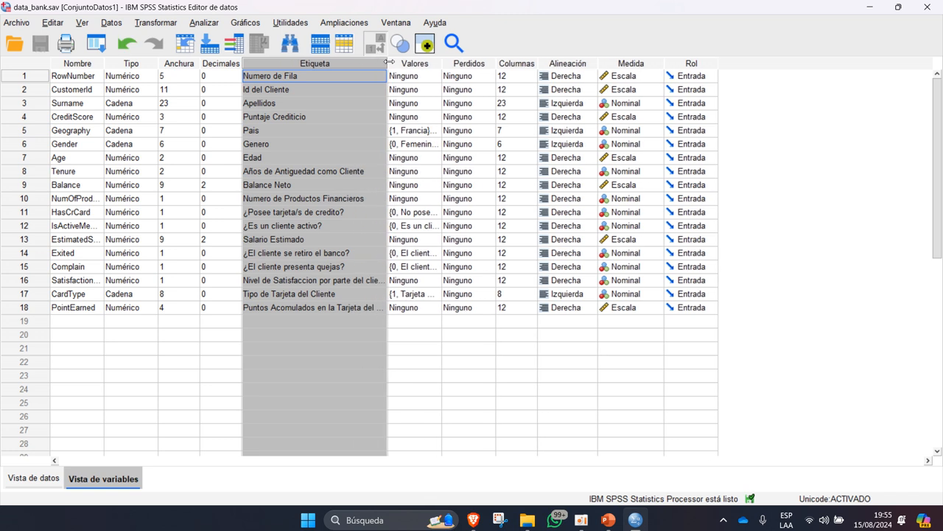
Return to the data view and examine the first record's Tenure, Balance, NumOfProducts, HasCrCard and IsActiveMember values.
left_click(56, 478)
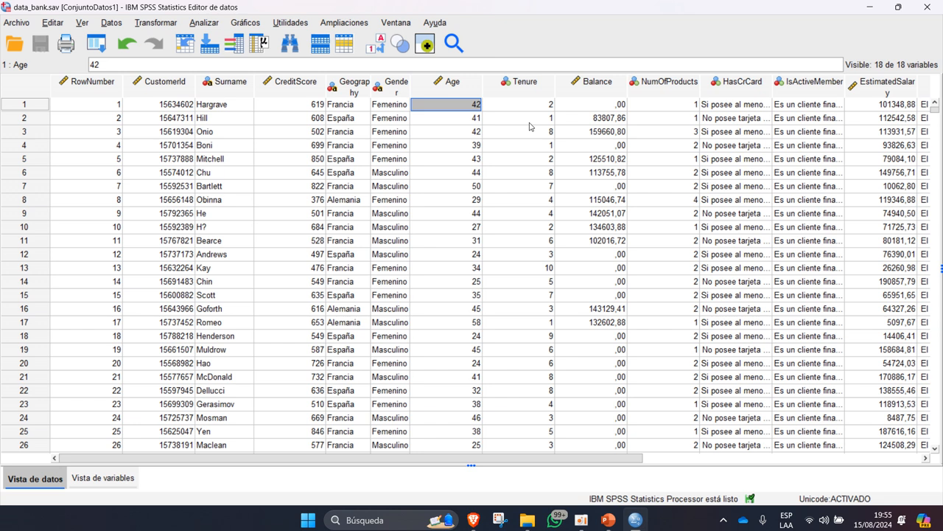
left_click(519, 113)
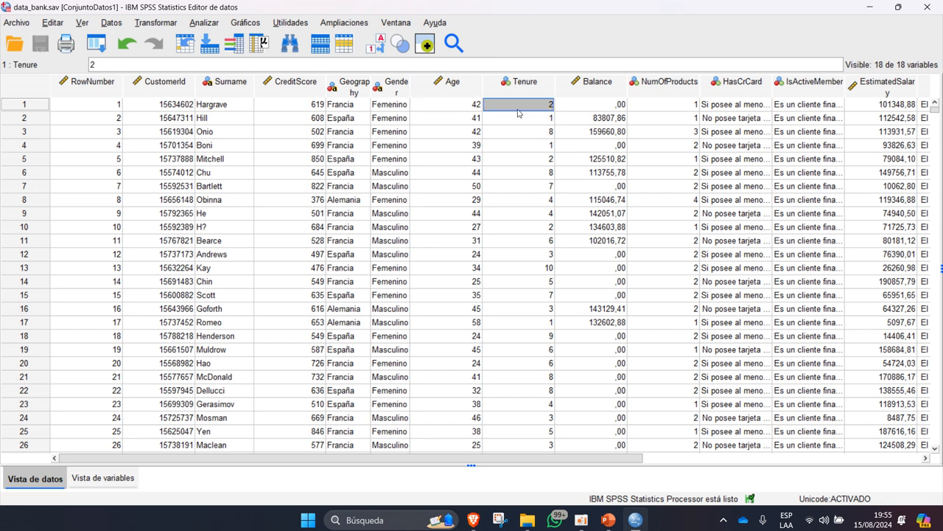
key("Right")
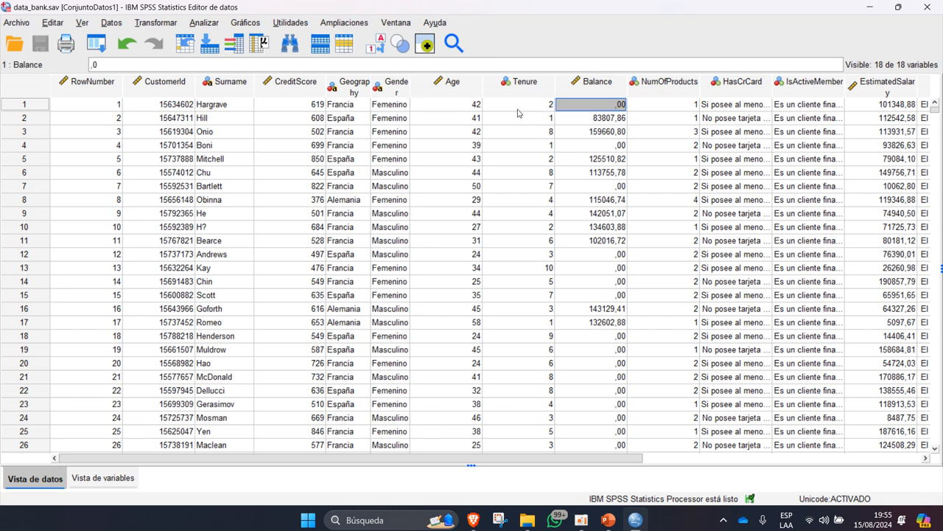
key("Right")
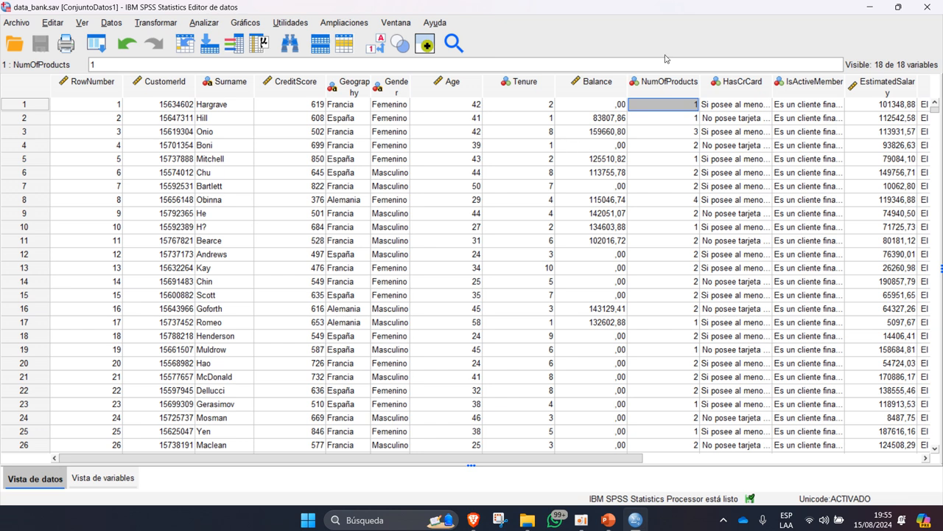
key("Right")
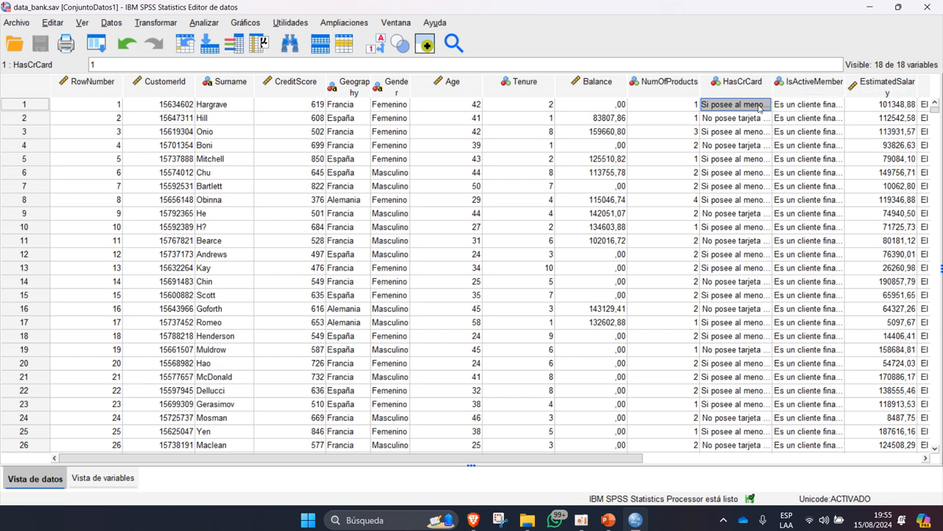
left_click(681, 110)
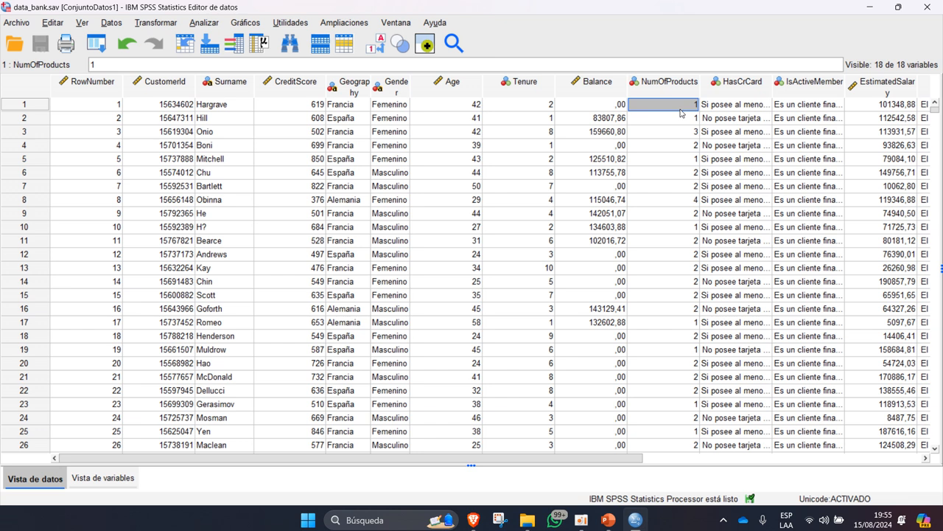
key("Right")
key("Right")
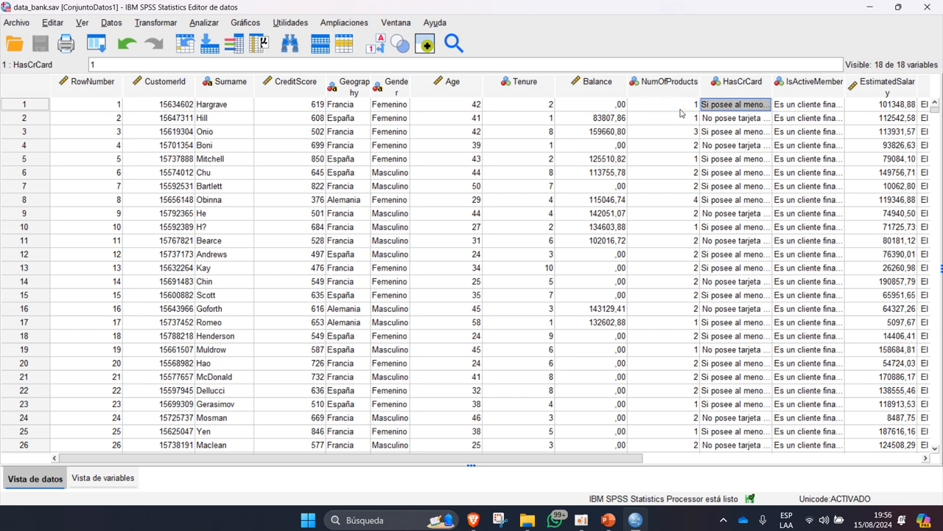
Widen the IsActiveMember, EstimatedSalary and Exited columns for readability, and select the first record's Exited value.
mouse_move(846, 82)
left_mouse_down()
mouse_move(930, 81)
mouse_move(848, 81)
left_mouse_up()
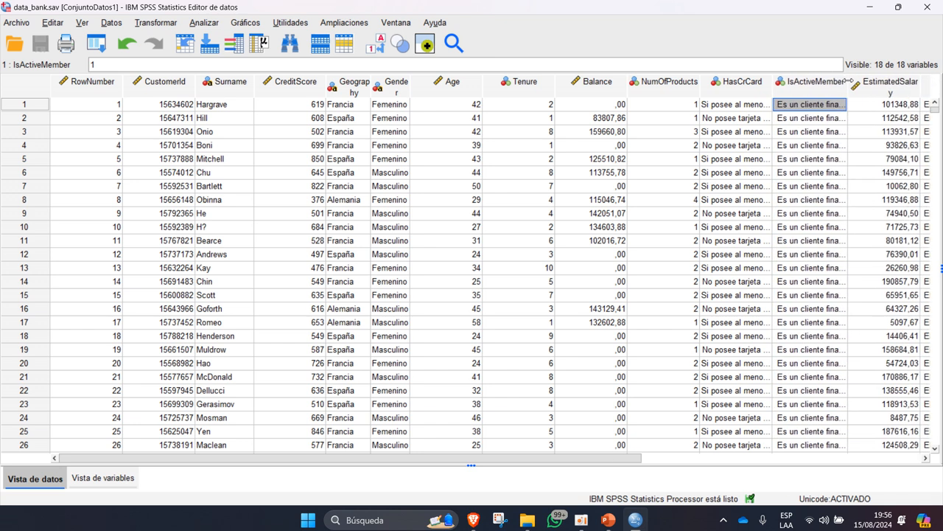
left_click_drag(438, 460, 641, 460)
key("Right")
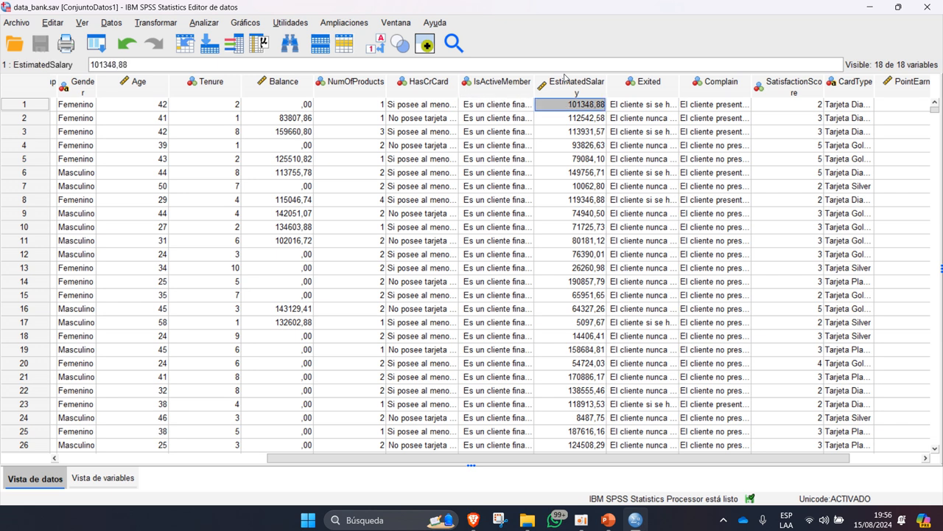
left_click_drag(606, 81, 646, 81)
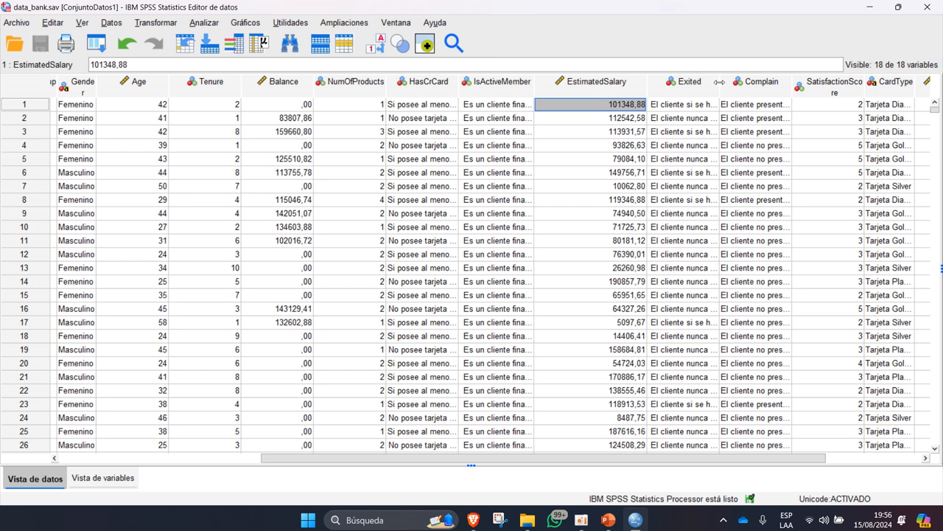
left_click_drag(720, 84, 781, 87)
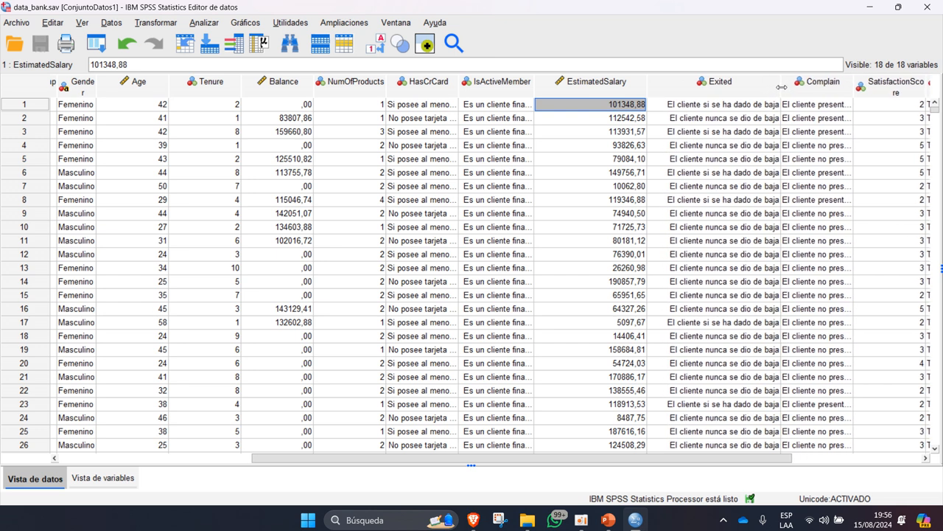
left_click(733, 107)
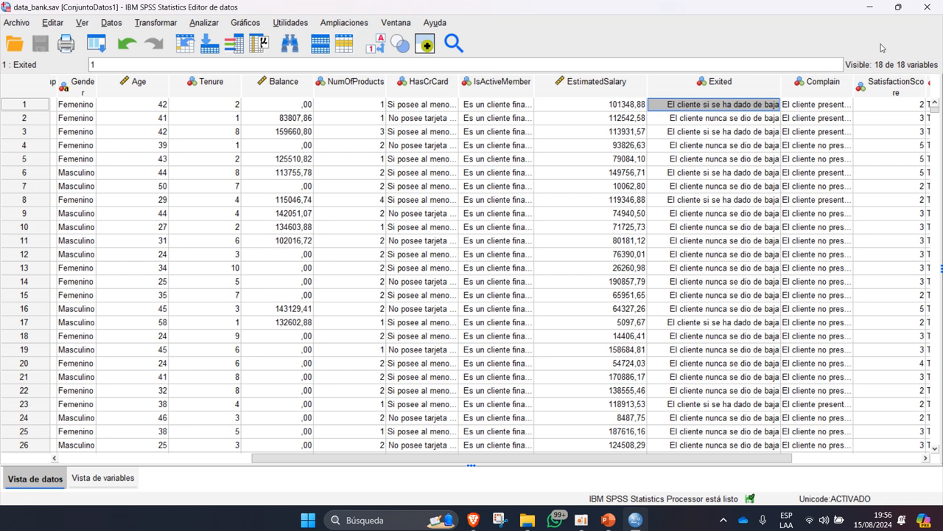
Widen the Complain and SatisfactionScore columns so their full values and heading can be read.
left_click_drag(852, 84, 932, 87)
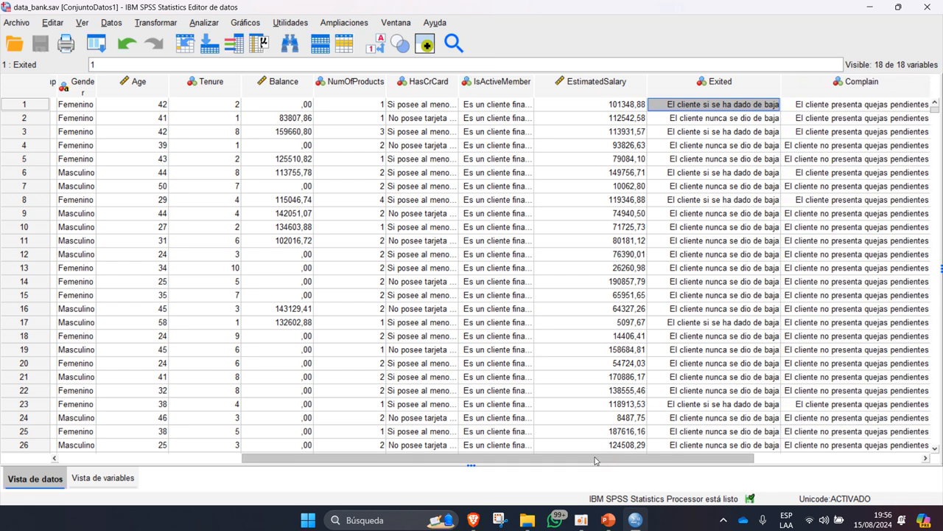
left_click_drag(605, 457, 826, 464)
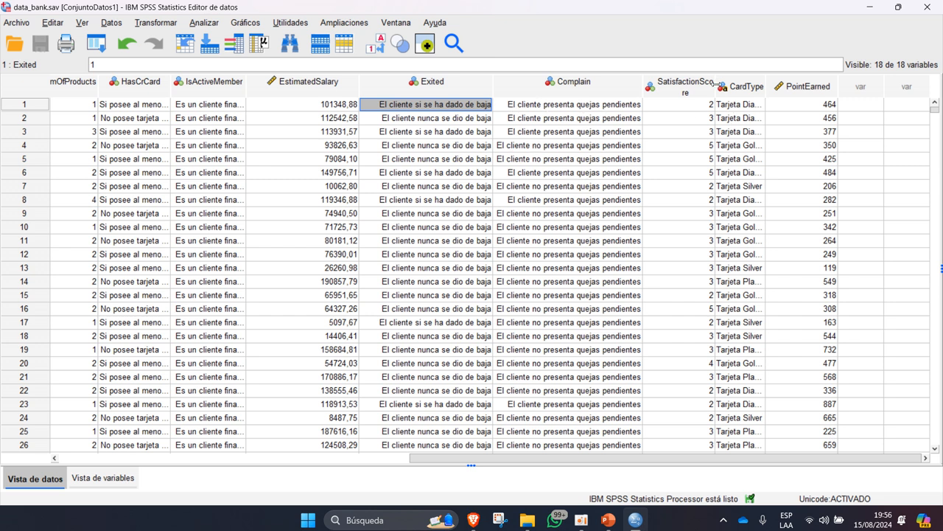
left_click_drag(715, 85, 740, 85)
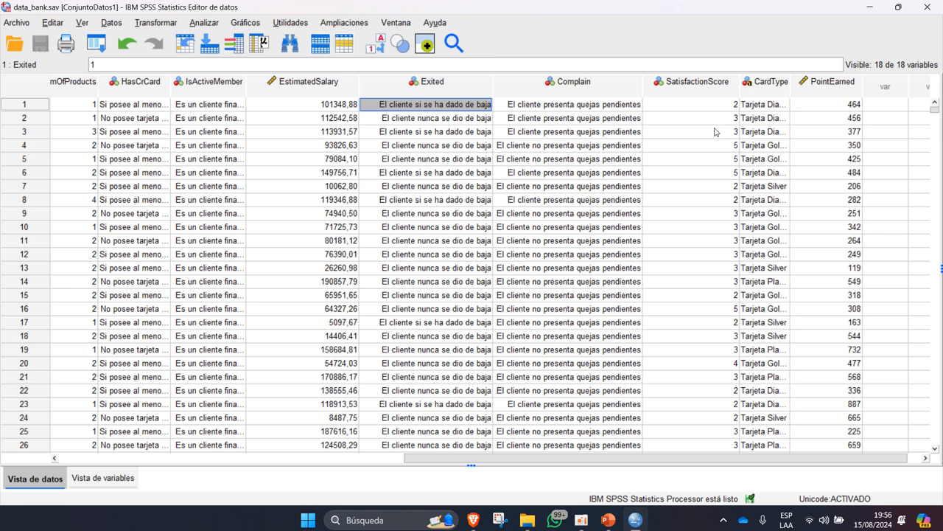
Review the variable definitions, browse down through the customer records in the data view, and return to the first record.
left_click(103, 478)
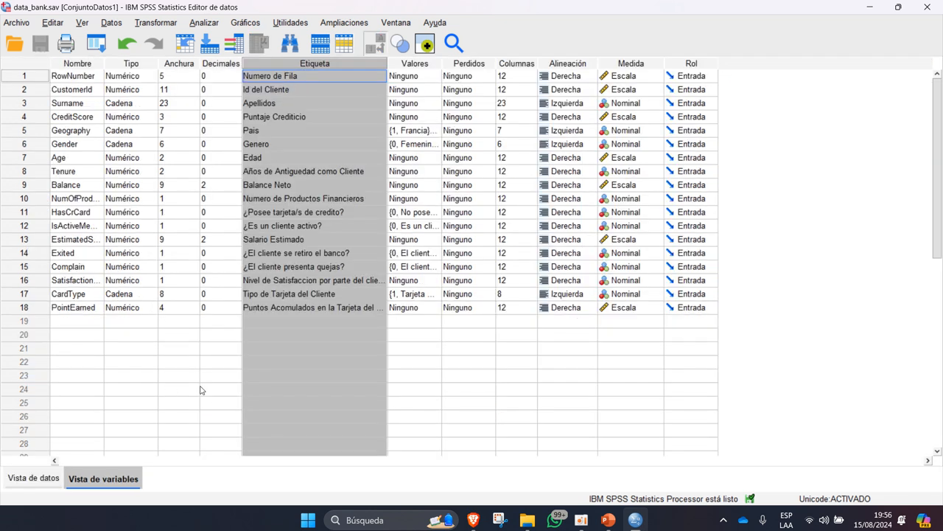
left_click(34, 478)
scroll(666, 322, "down", 20)
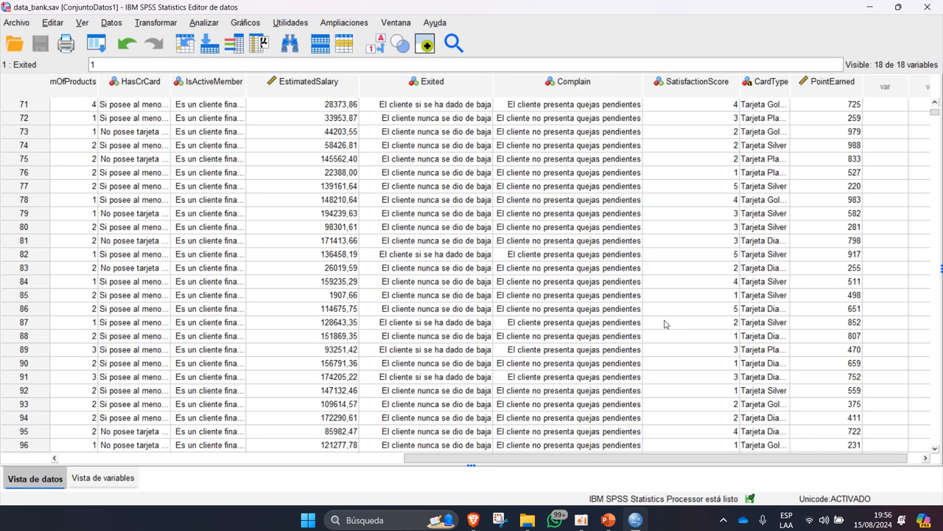
scroll(666, 323, "down", 20)
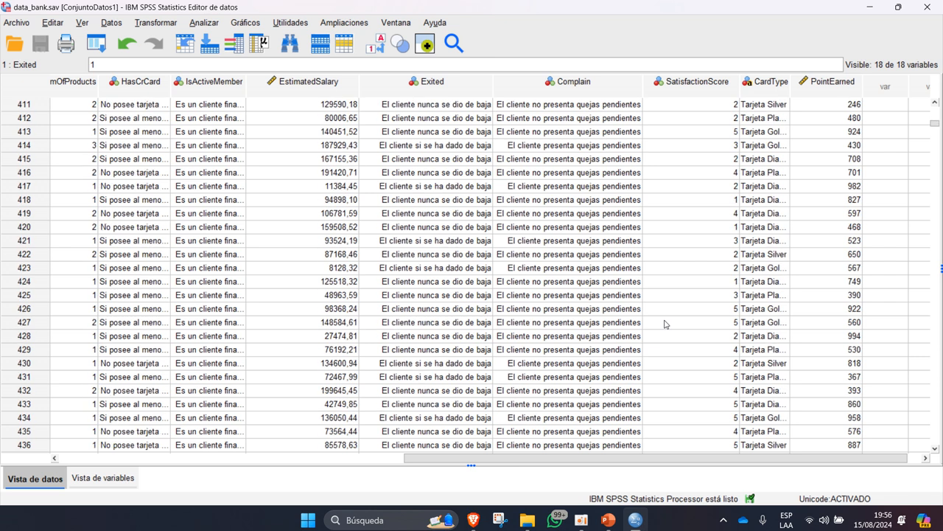
key("ctrl+Up")
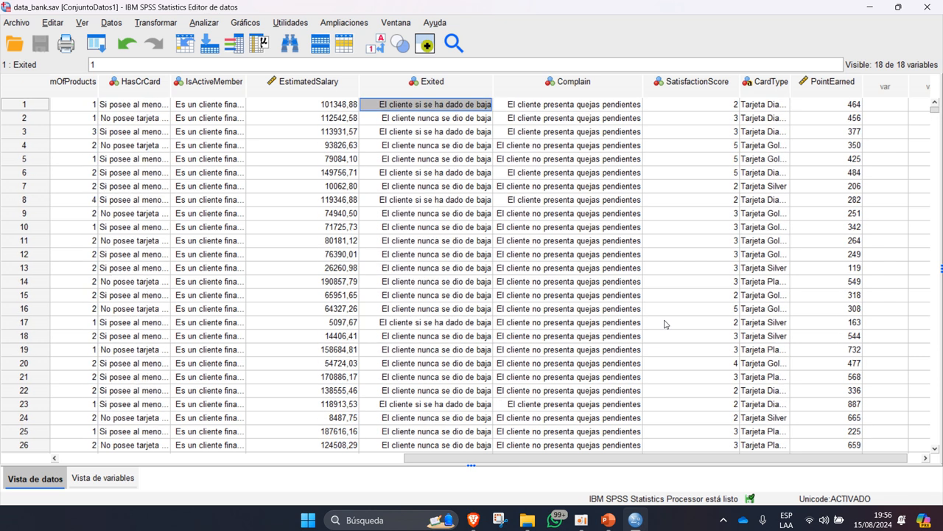
Widen the CardType column to show the full card names, and select the first record's CardType and PointEarned values.
left_click(793, 87)
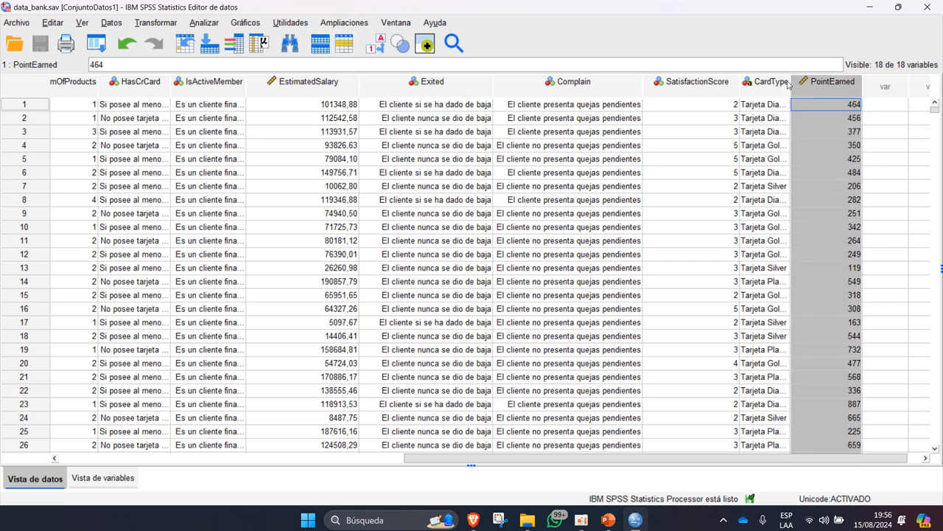
double_click(793, 81)
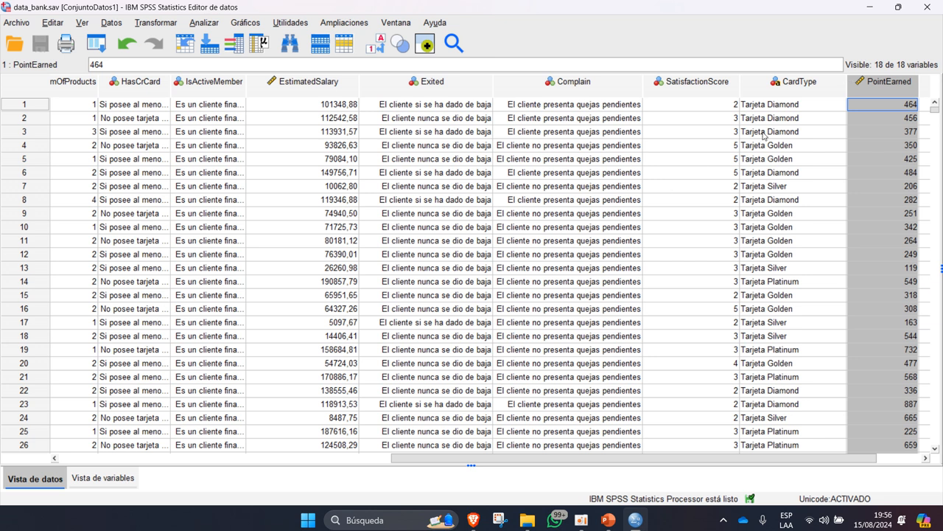
left_click(771, 109)
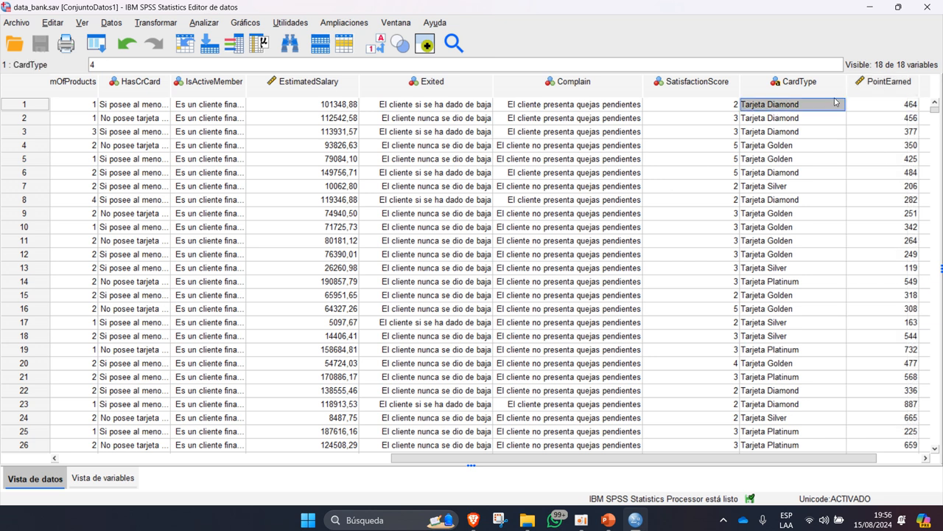
left_click(914, 104)
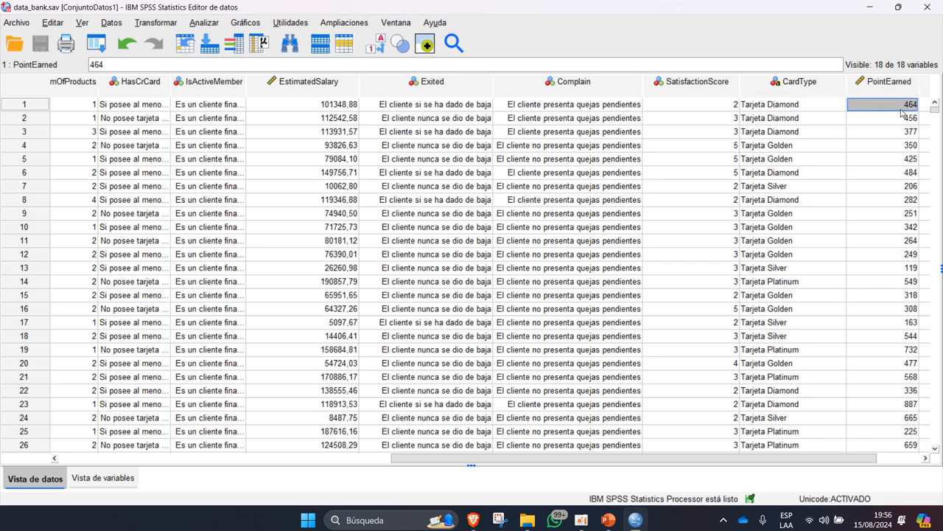
left_click_drag(742, 463, 404, 483)
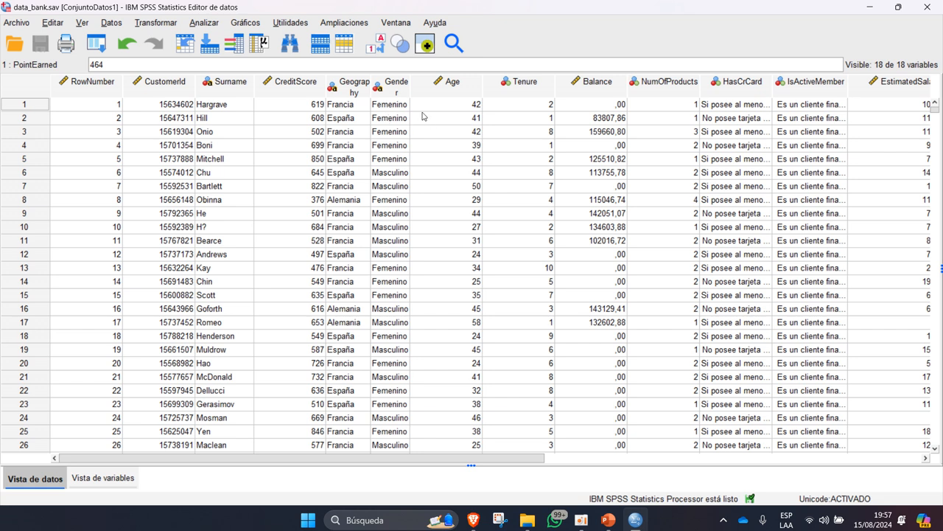
Switch to the SESION_3 presentation in PowerPoint, look through the parametric assumption slides and open the Prueba de Normalidad slide.
left_click(608, 519)
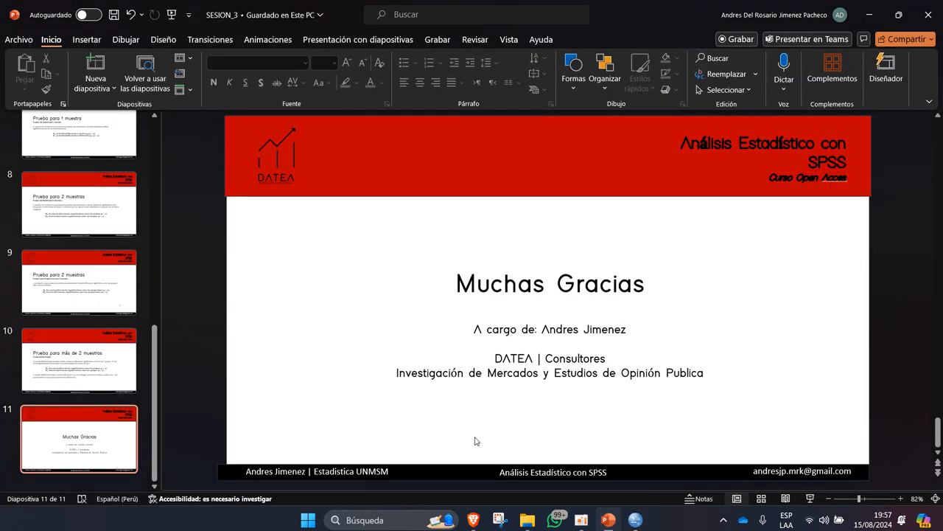
scroll(162, 280, "up", 8)
scroll(66, 230, "up", 2)
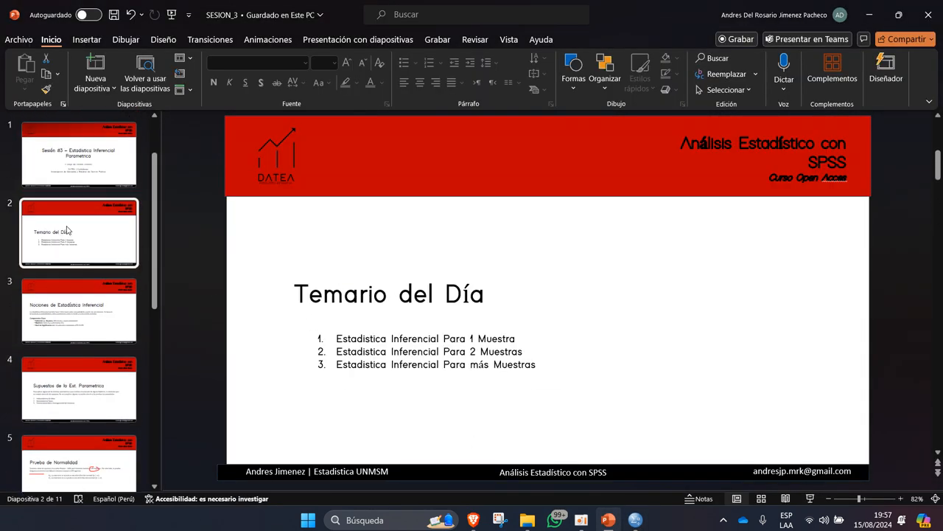
left_click(66, 368)
scroll(81, 347, "down", 5)
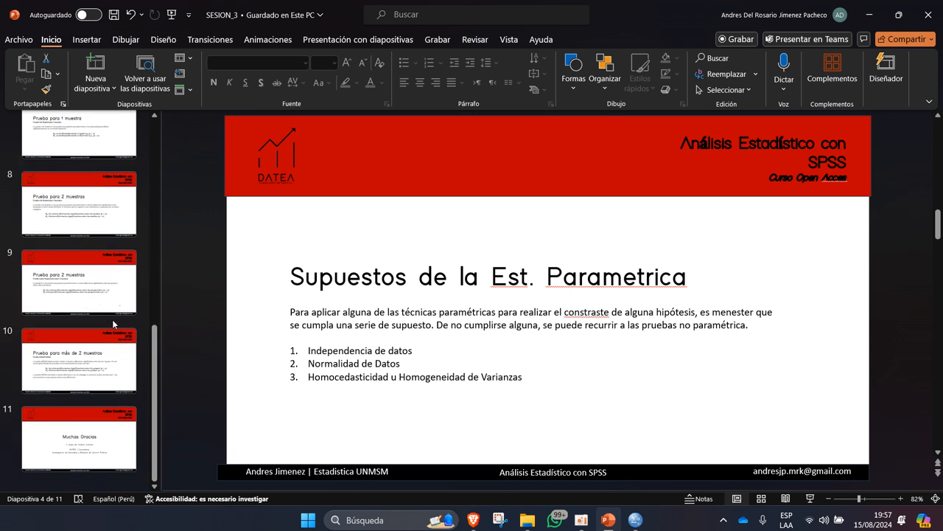
scroll(89, 335, "up", 5)
scroll(114, 324, "down", 4)
left_click(85, 158)
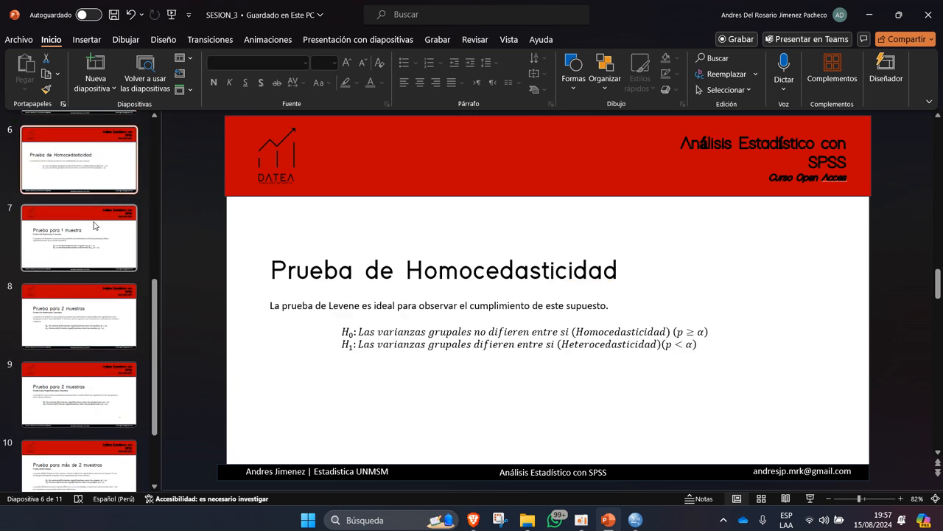
scroll(112, 260, "up", 3)
left_click(105, 332)
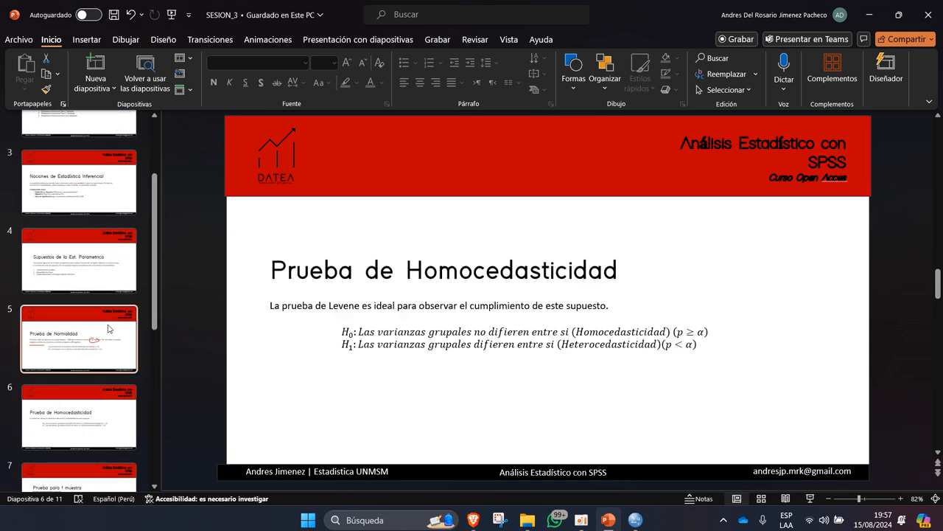
Delete the red ink underline and circle from the Prueba de Normalidad slide.
left_click(345, 333)
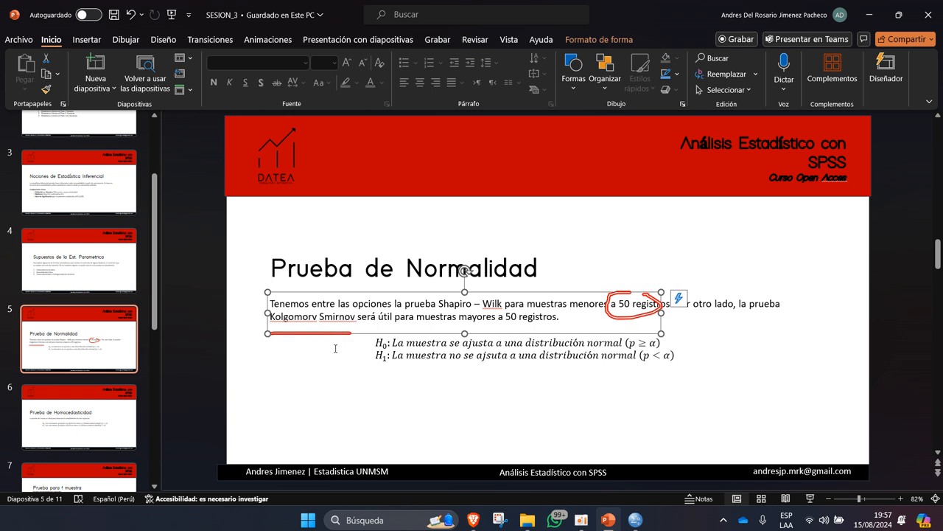
left_click(335, 341)
left_click(319, 333)
key("Delete")
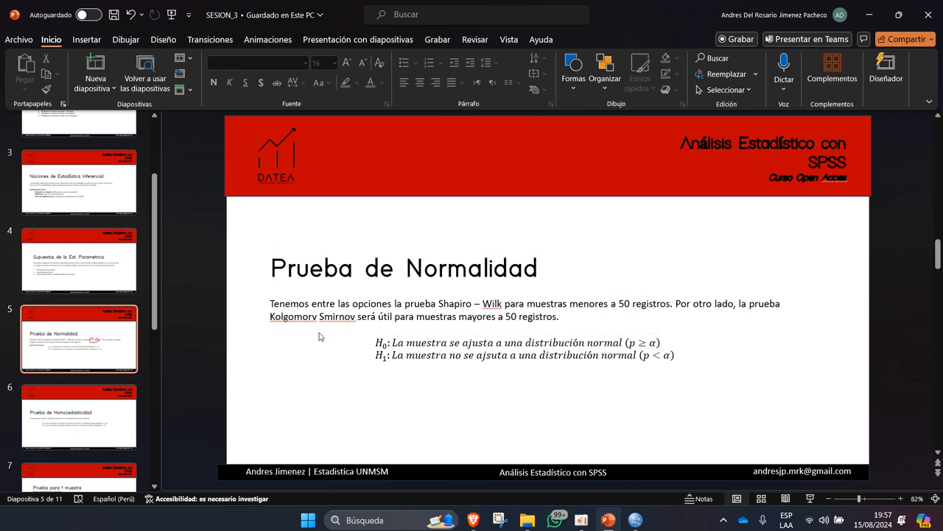
Duplicate the Prueba de Normalidad slide and remove the text box from the copy to leave its body blank.
left_click(98, 333)
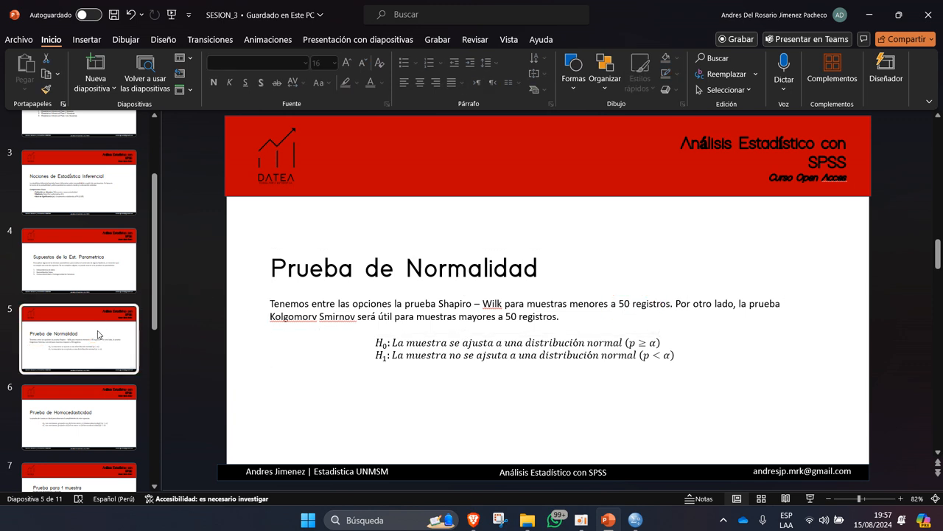
right_click(98, 334)
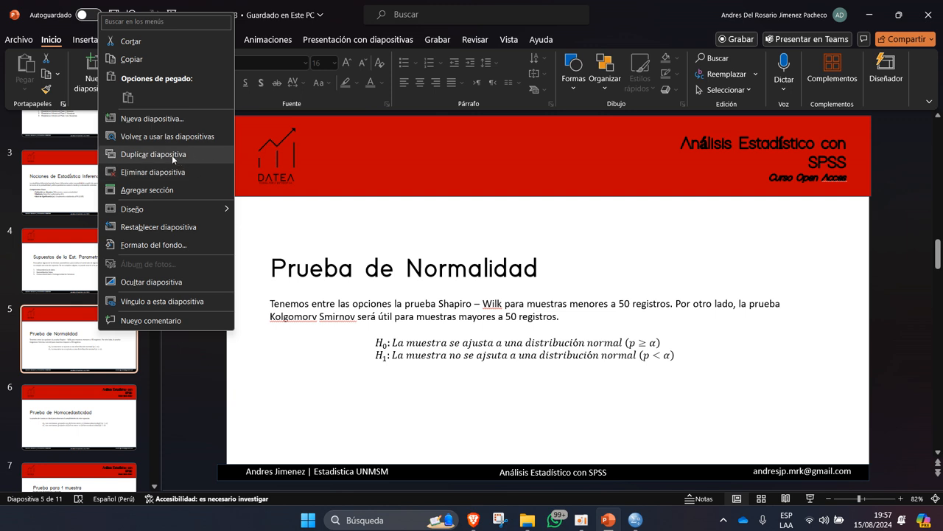
left_click(172, 120)
left_click(614, 250)
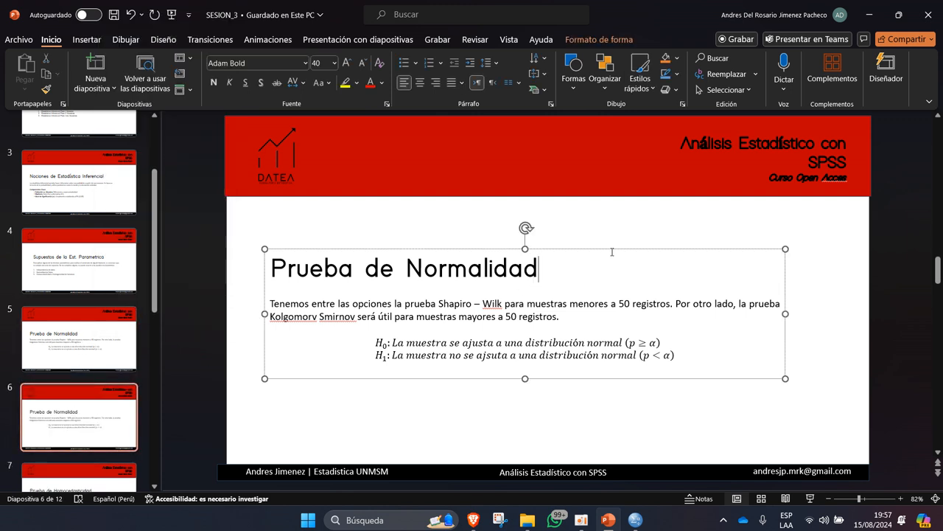
key("Delete")
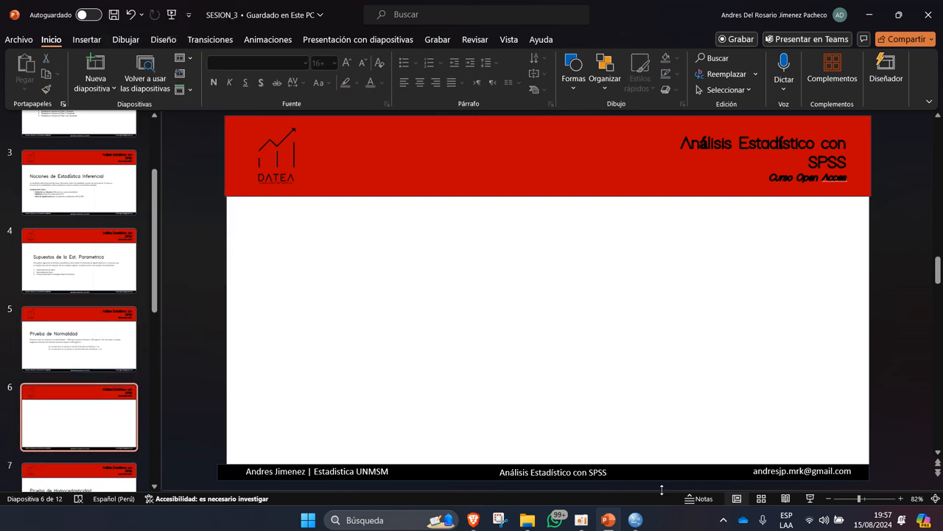
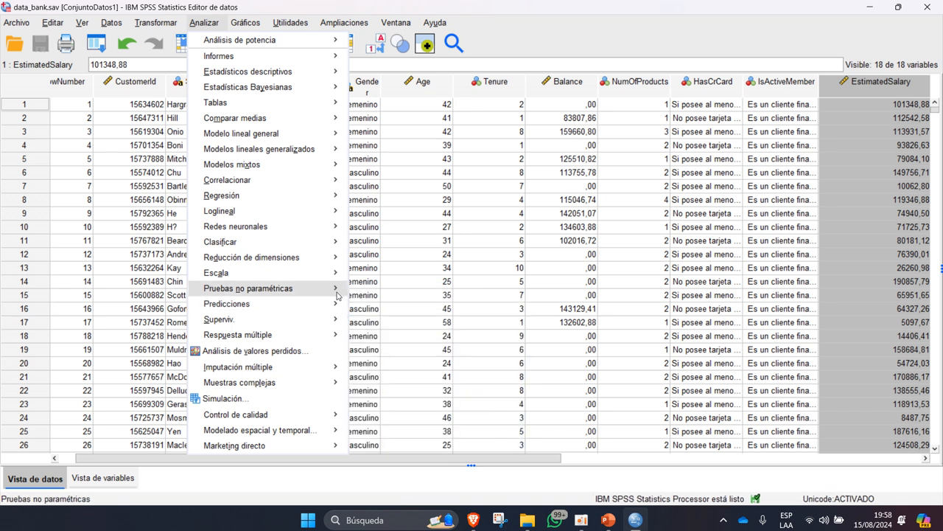
Start a one-sample nonparametric test and set its objective to Personalizar análisis.
mouse_move(407, 339)
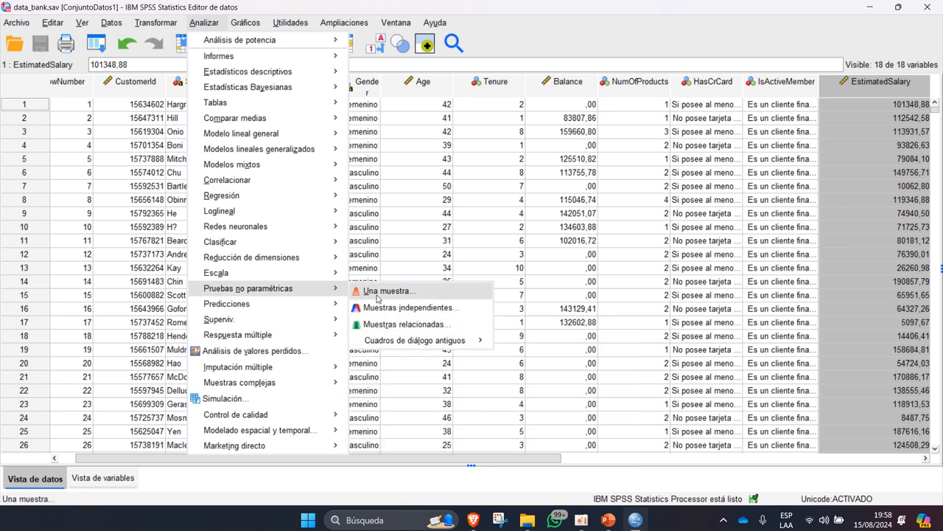
left_click(416, 292)
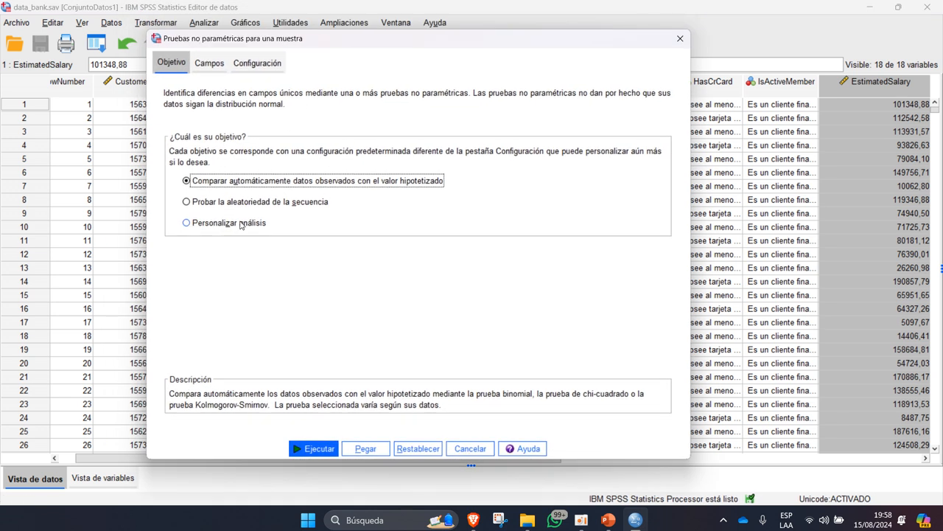
left_click(219, 223)
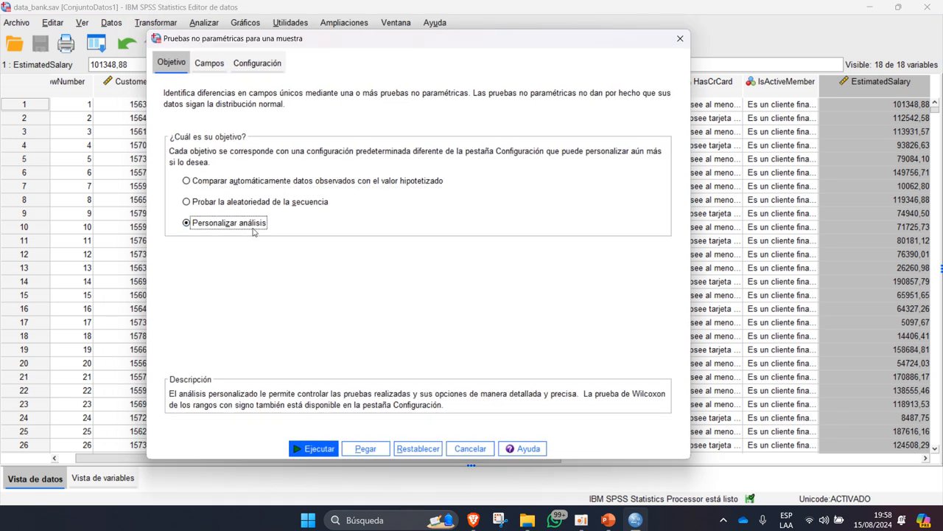
Compare the predefined roles with custom field assignments for the test, and keep Utilizar asignaciones de campo personalizadas.
left_click(212, 65)
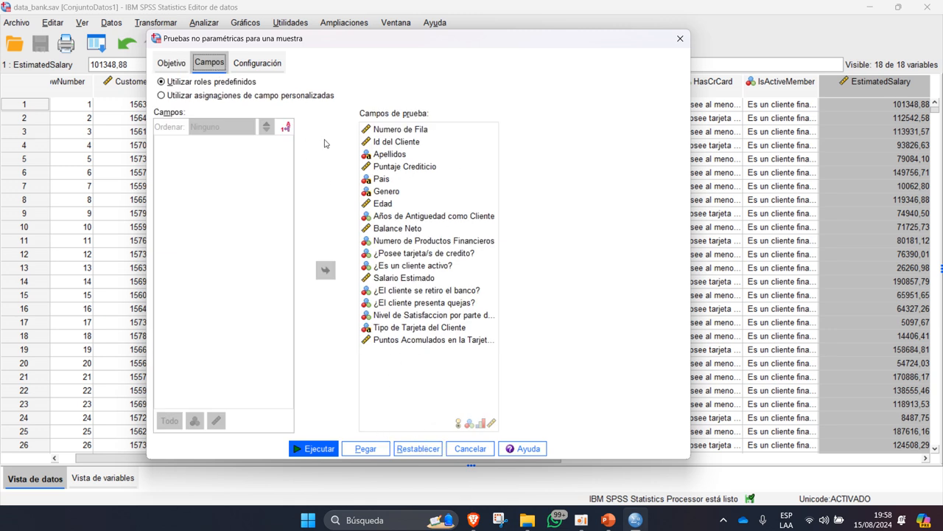
left_click(311, 96)
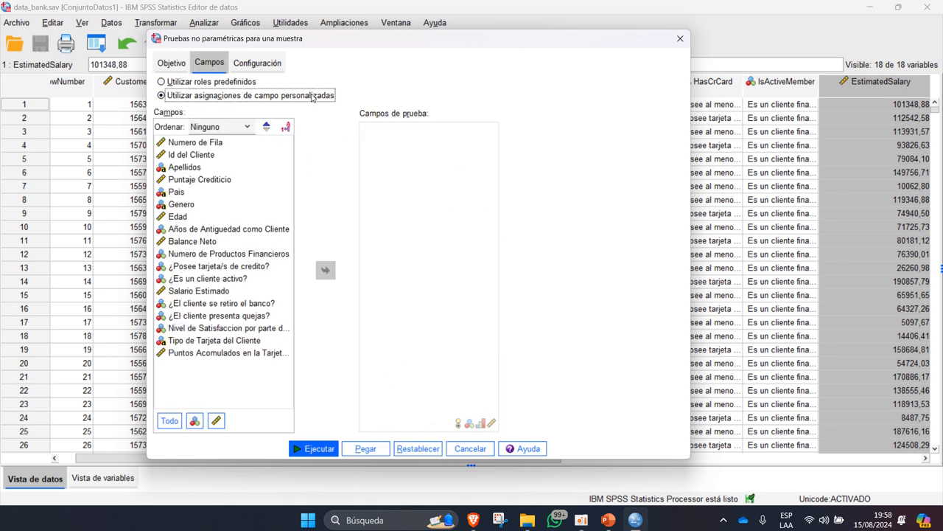
left_click(169, 84)
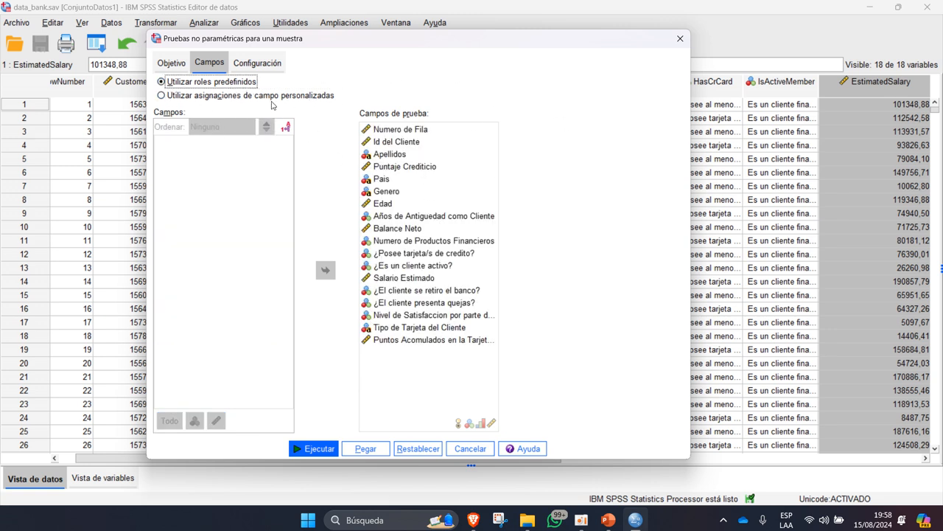
left_click(260, 102)
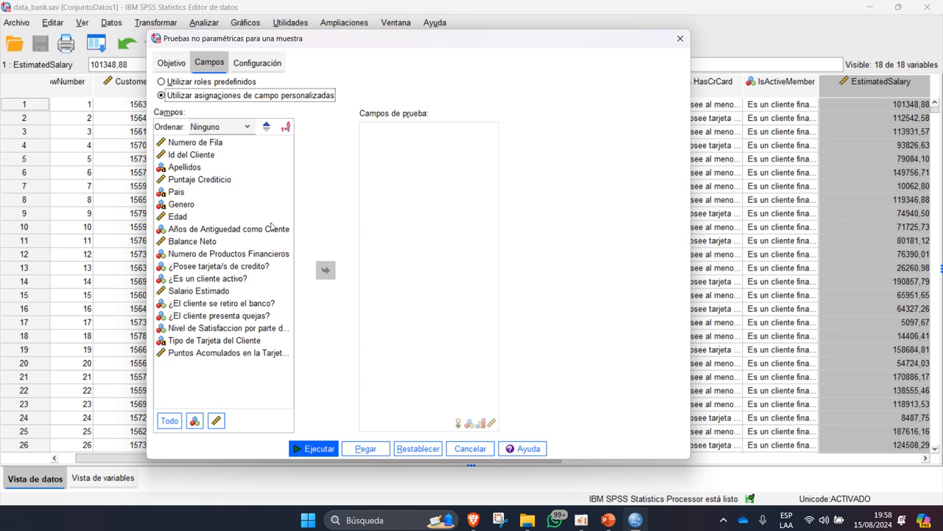
Add Edad, Balance Neto and Salario Estimado as test fields.
left_click(188, 216)
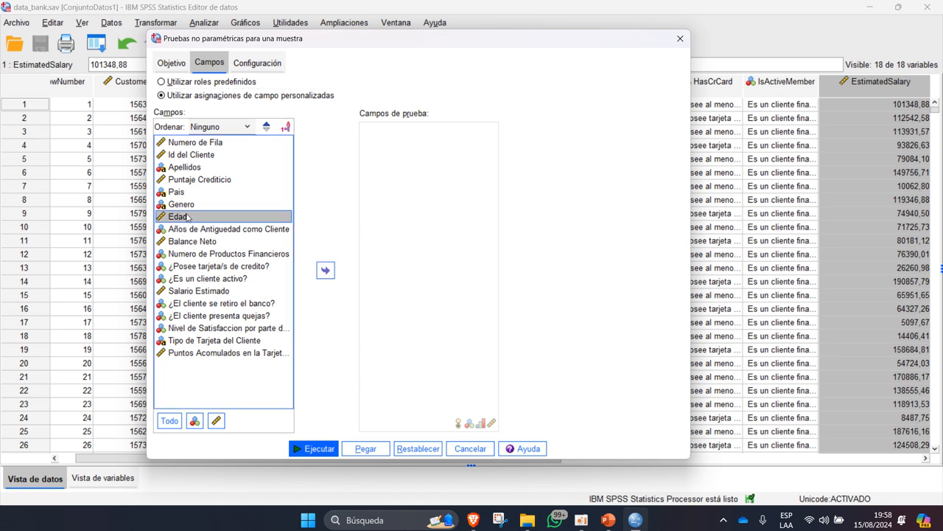
left_click(325, 271)
left_click(235, 230)
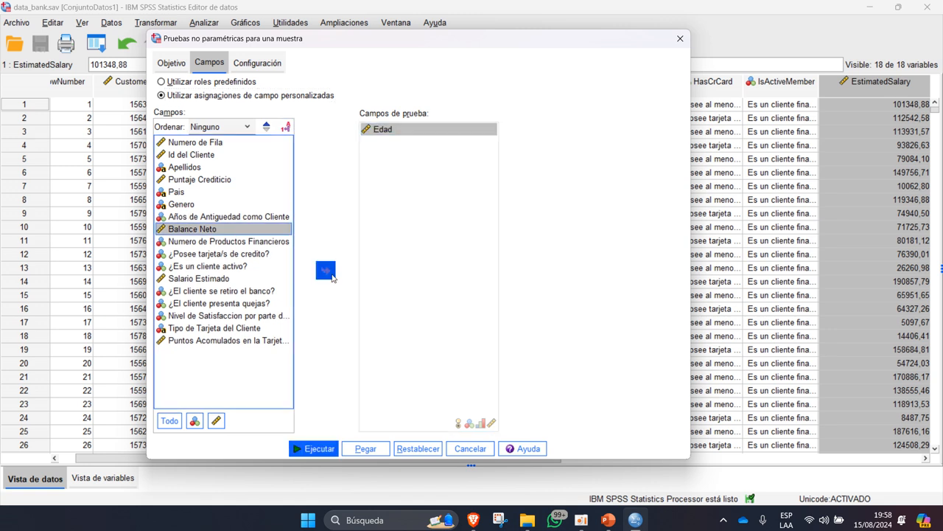
left_click(327, 273)
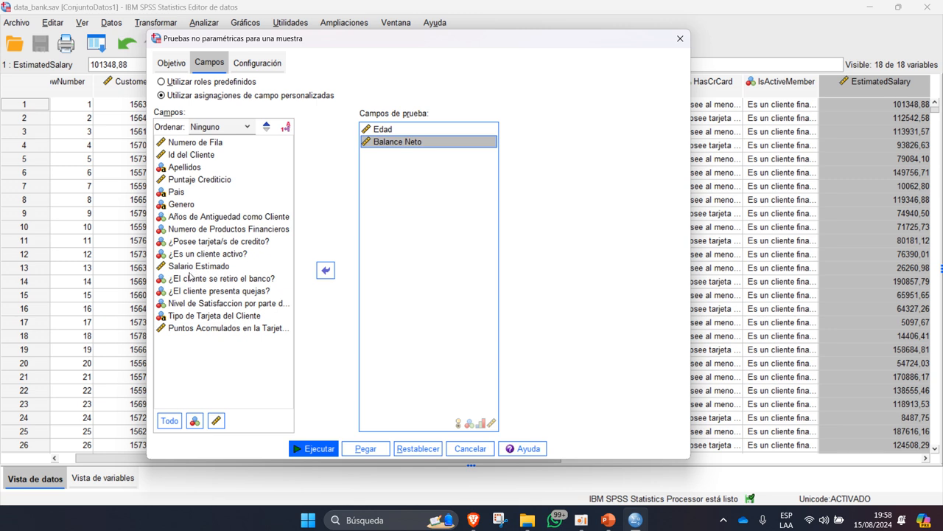
left_click(221, 267)
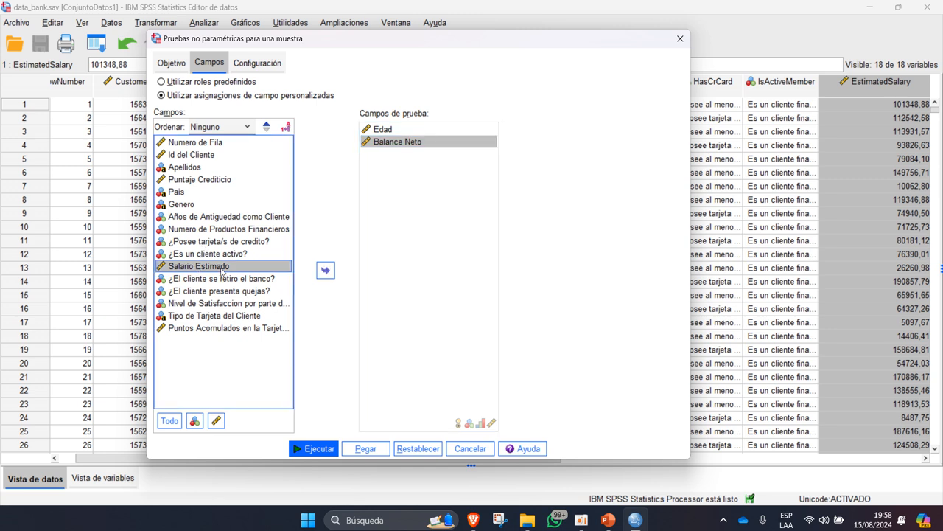
left_click(325, 270)
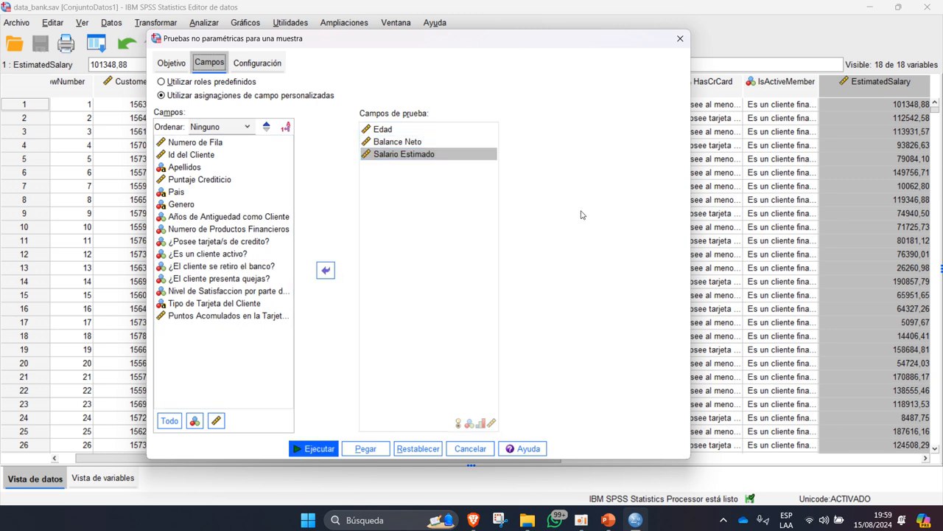
Add Puntos Acumulados en la Tarjeta del Cliente and Puntaje Crediticio to the test fields.
left_click(431, 154)
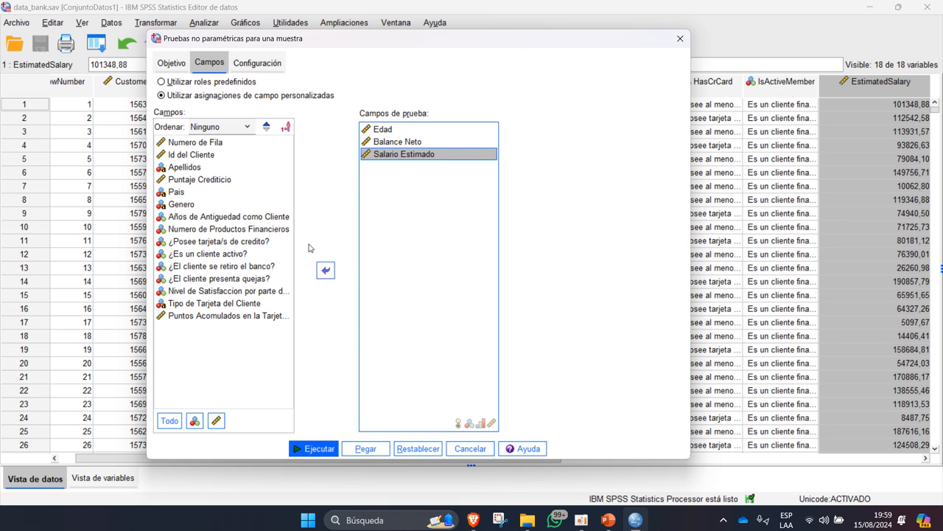
left_click(253, 316)
left_click(334, 269)
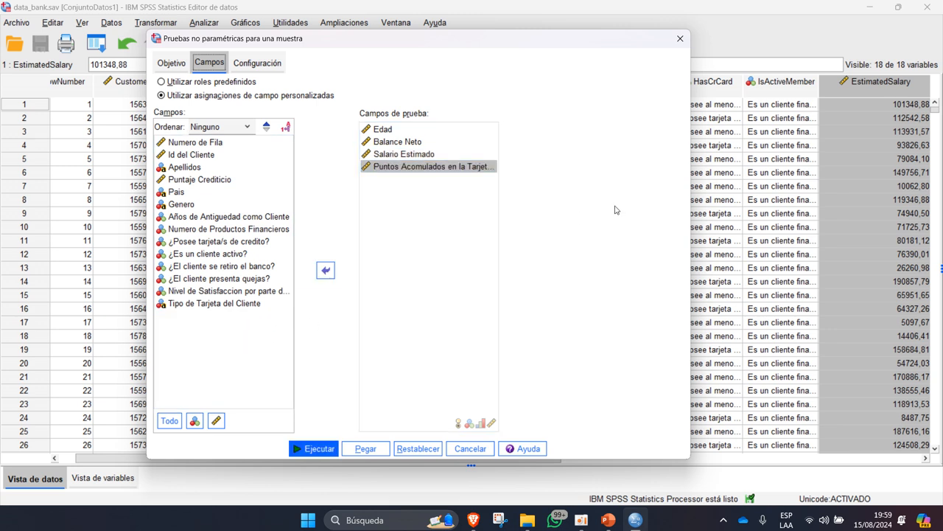
left_click(245, 192)
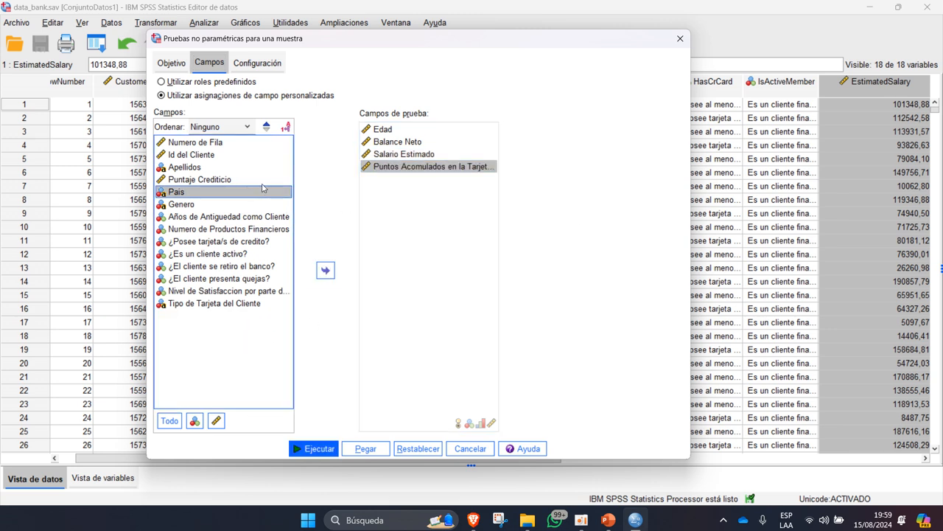
left_click(263, 179)
left_click(325, 269)
left_click_drag(420, 182, 385, 164)
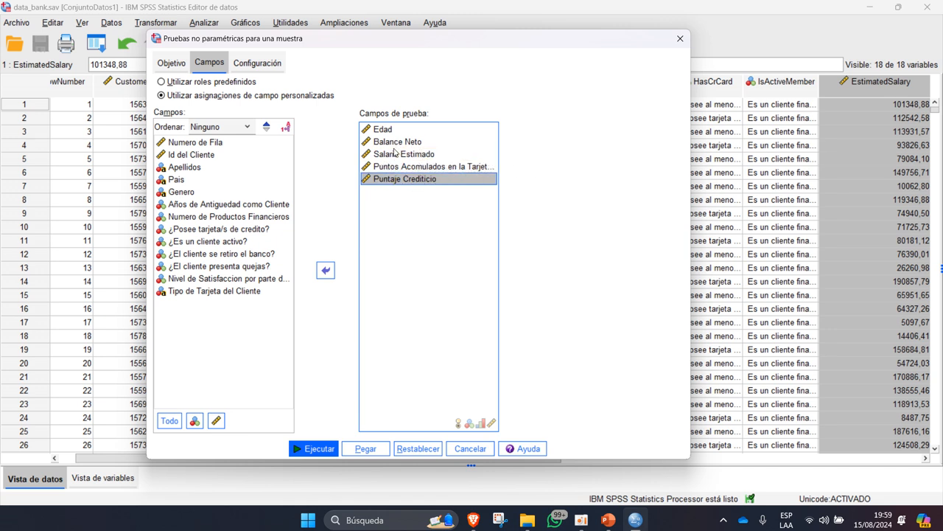
key("shift+Tab")
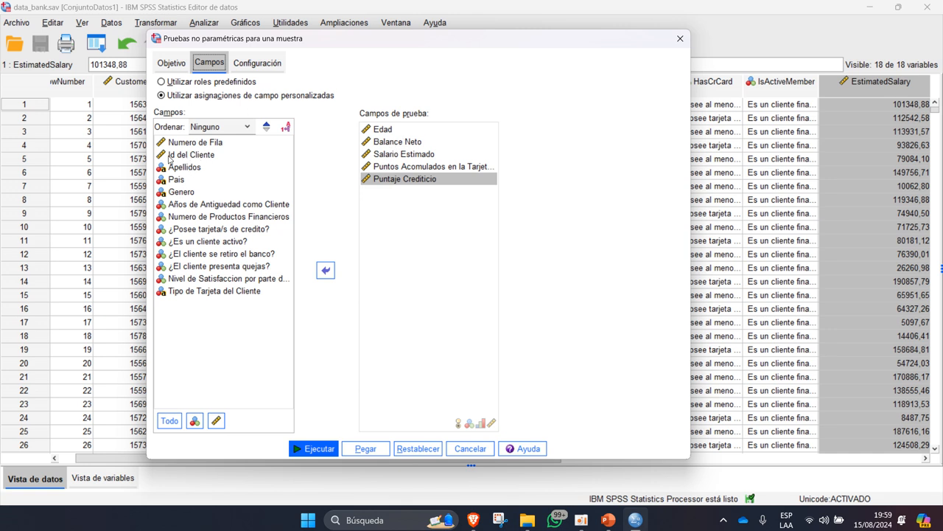
Choose Personalizar pruebas in the test settings and enable the Kolmogorov-Smirnov test of the observed distribution.
left_click_drag(397, 39, 529, 37)
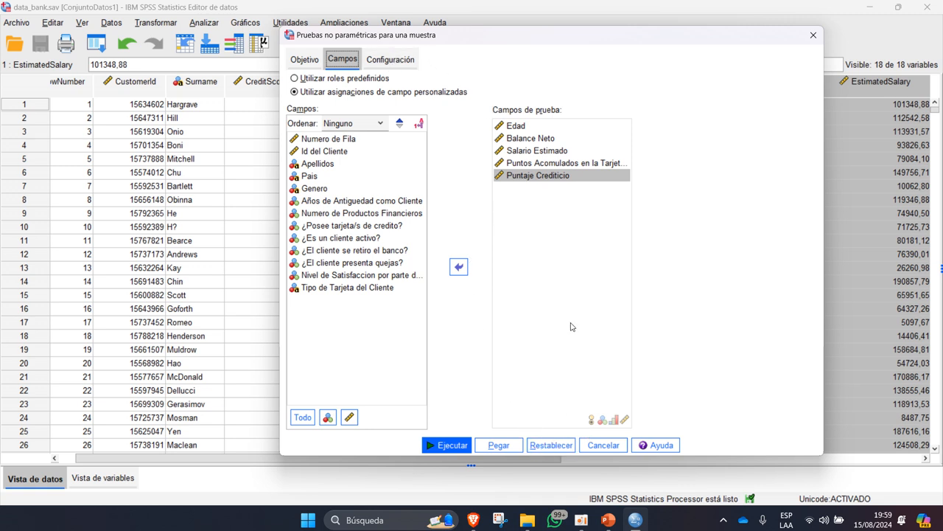
left_click(392, 59)
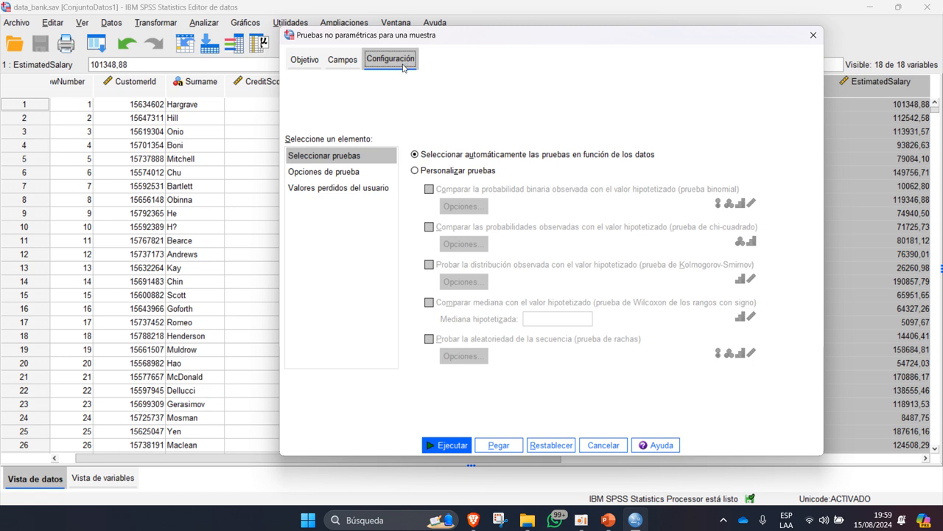
left_click(415, 170)
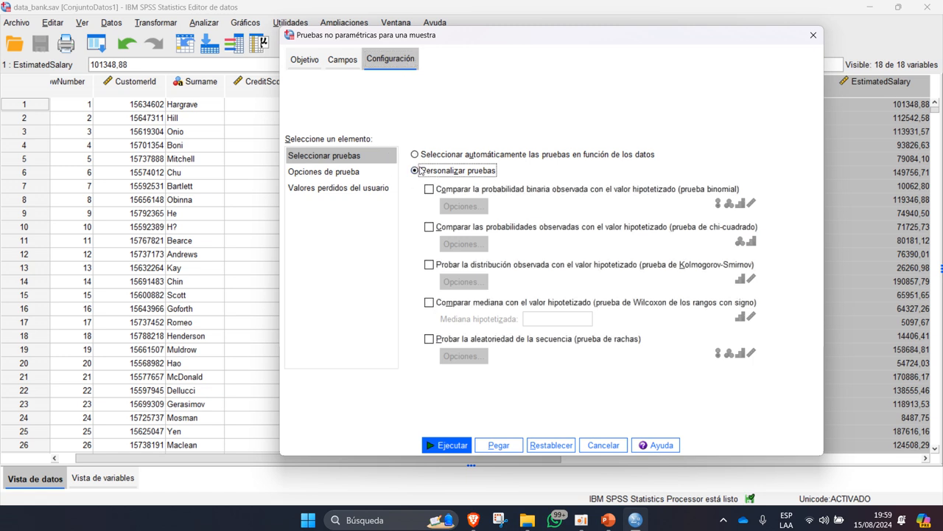
left_click(430, 264)
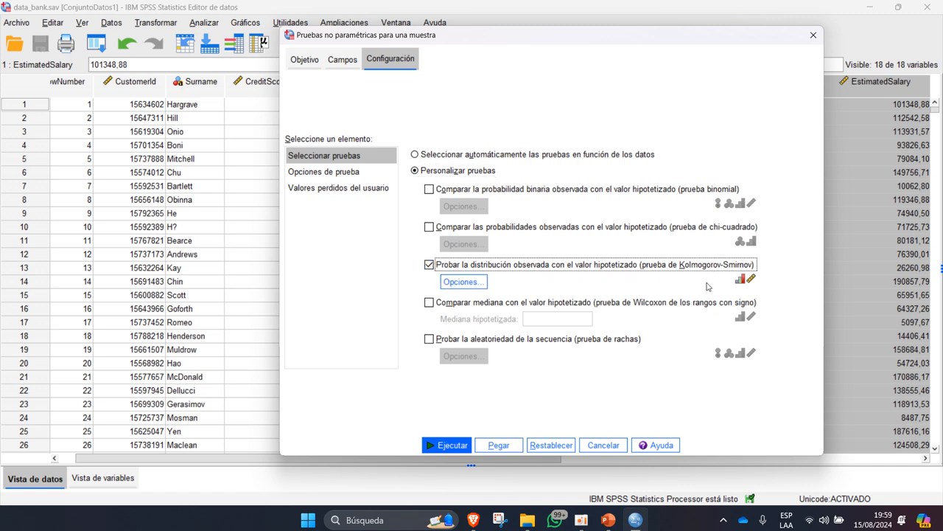
Accept the Normal distribution with sample data and the Monte Carlo Lilliefors method for Kolmogorov-Smirnov, and run the tests.
left_click(469, 287)
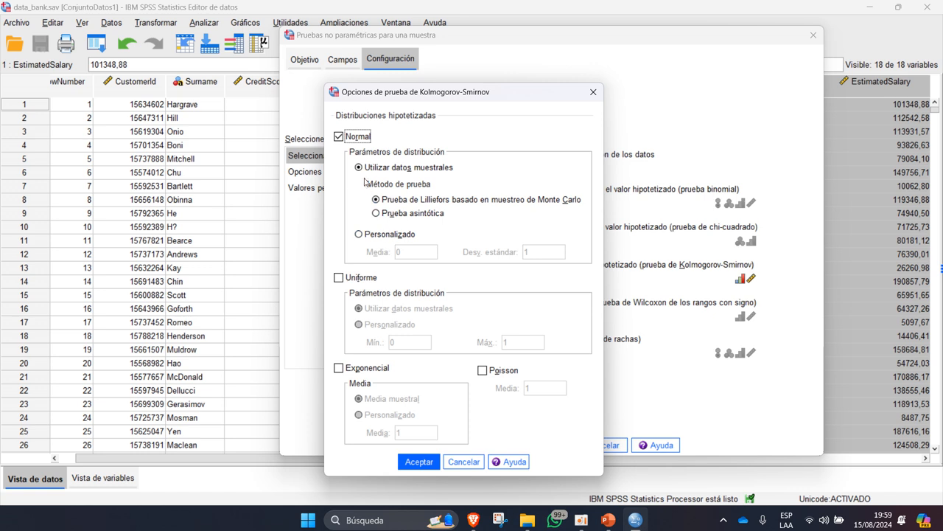
left_click_drag(406, 91, 446, 26)
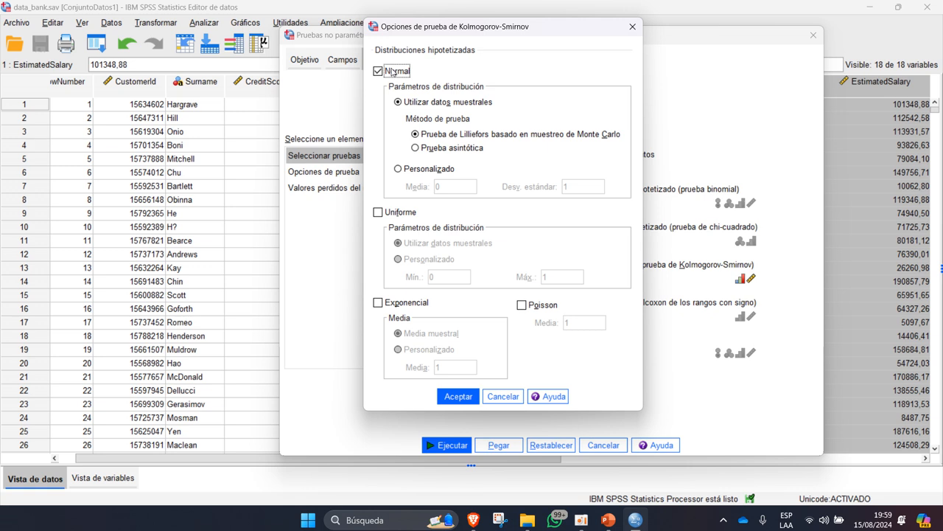
left_click(460, 396)
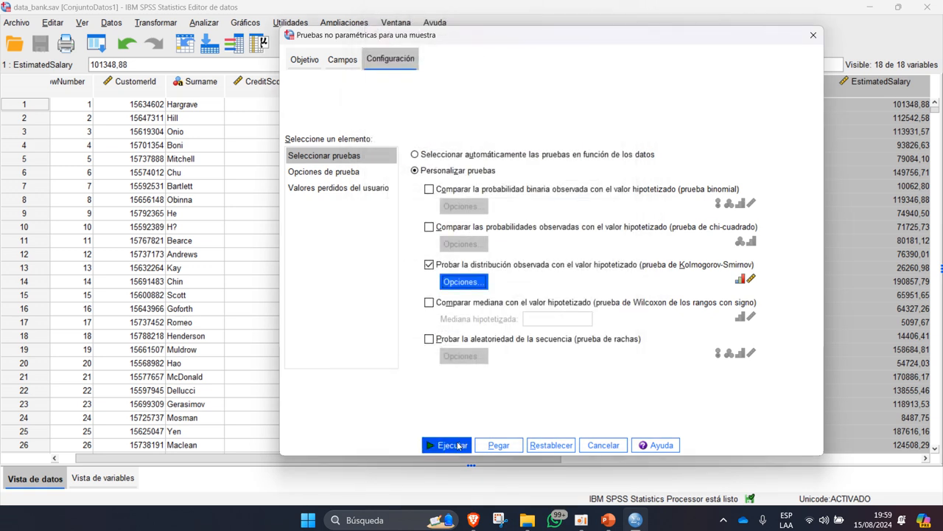
left_click(457, 444)
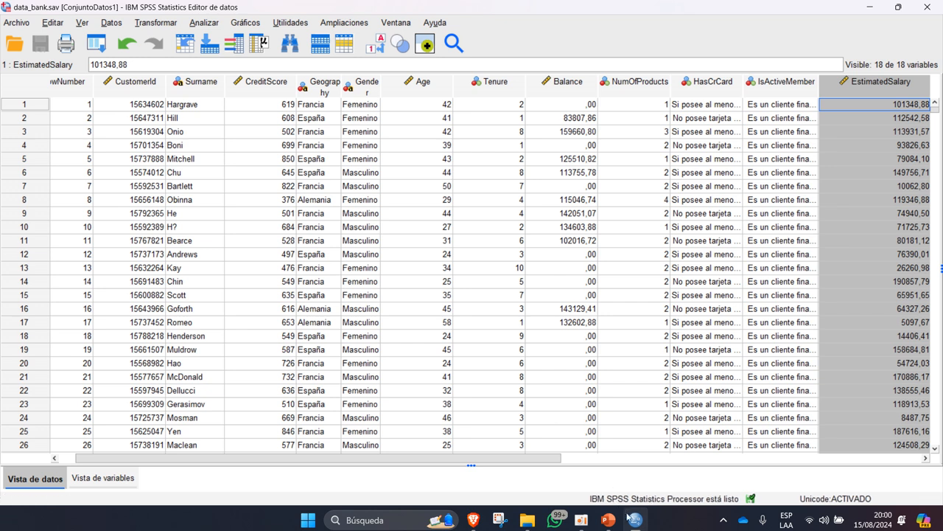
mouse_move(629, 524)
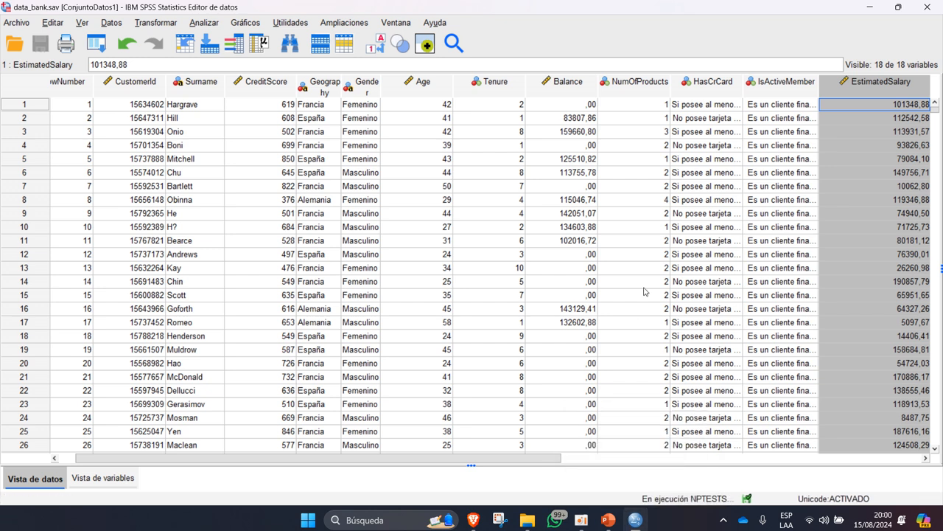
left_click_drag(934, 103, 939, 130)
left_click_drag(852, 191, 446, 207)
scroll(446, 209, "down", 20)
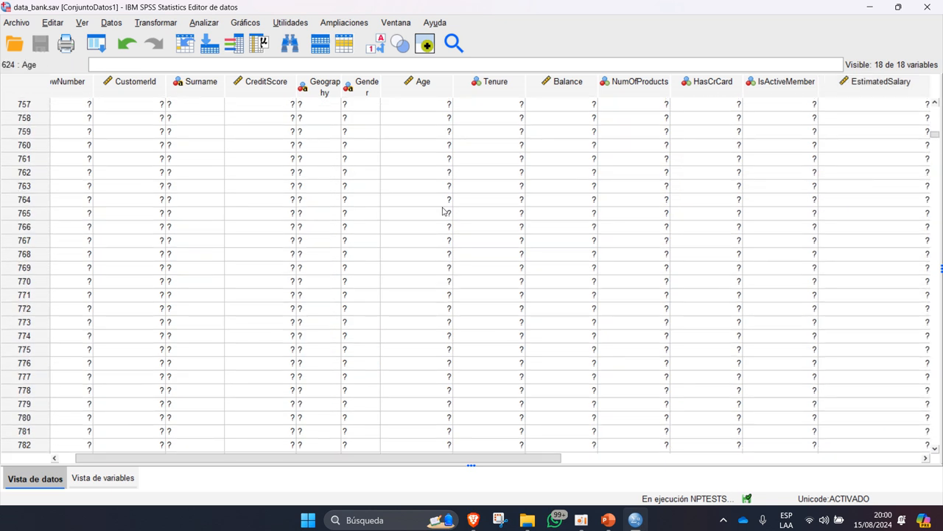
scroll(442, 214, "up", 20)
scroll(438, 218, "up", 13)
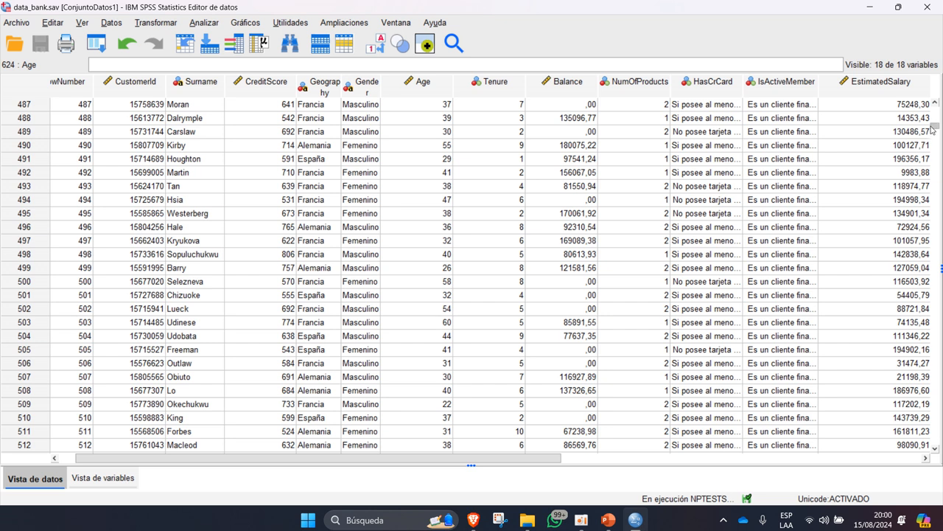
left_click_drag(933, 129, 921, 326)
left_click(825, 345)
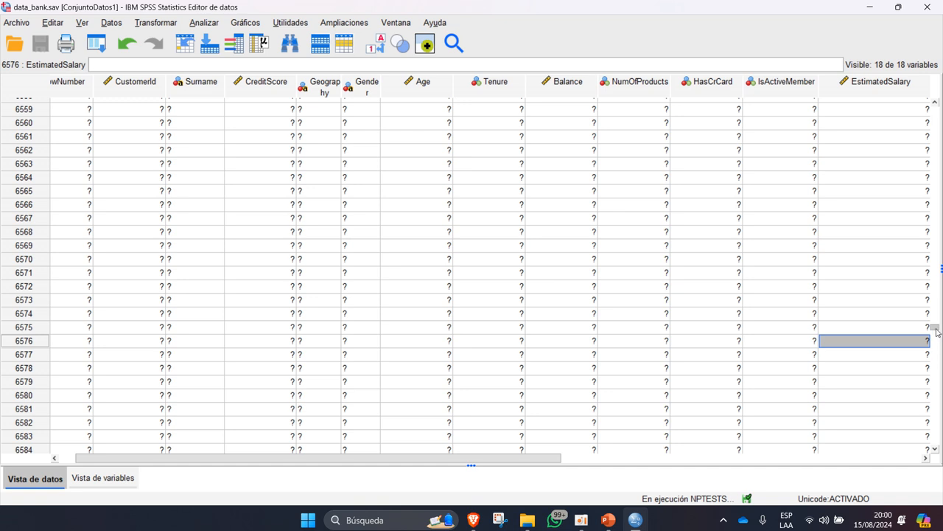
left_click_drag(935, 327, 927, 110)
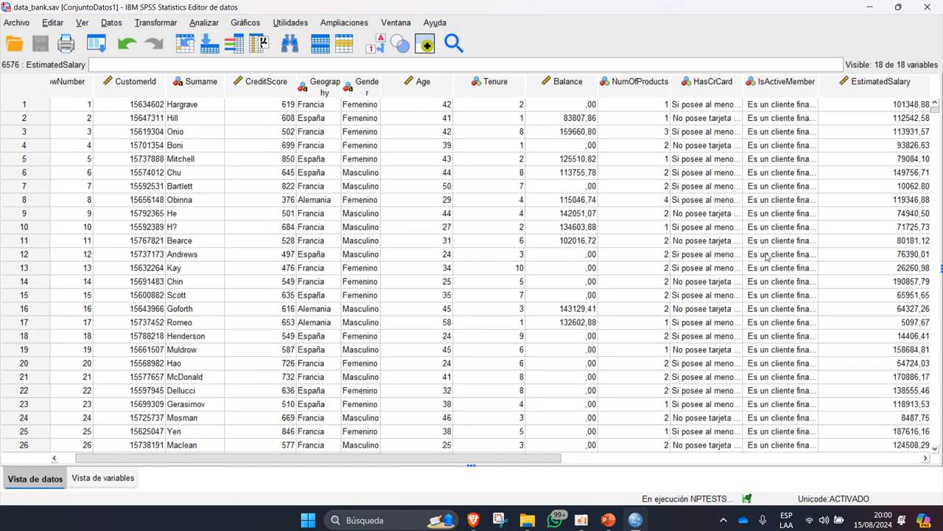
mouse_move(635, 520)
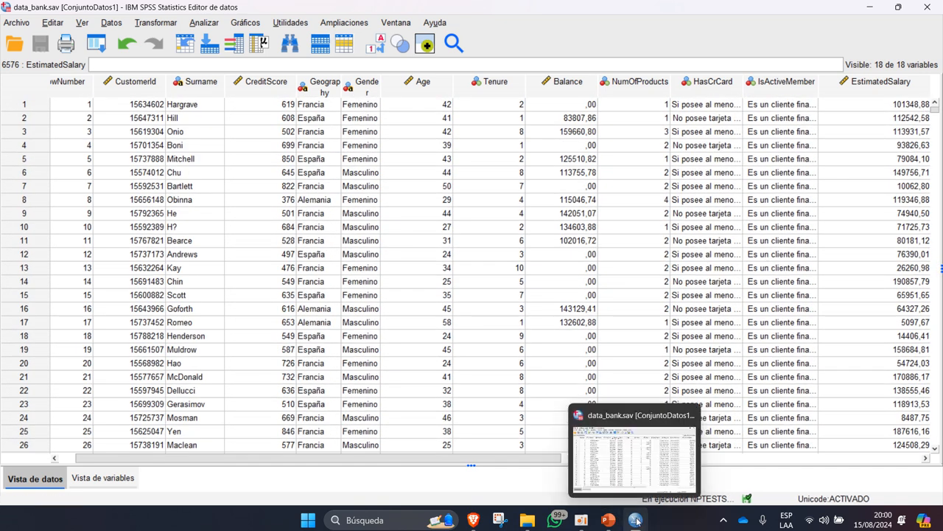
scroll(562, 406, "down", 20)
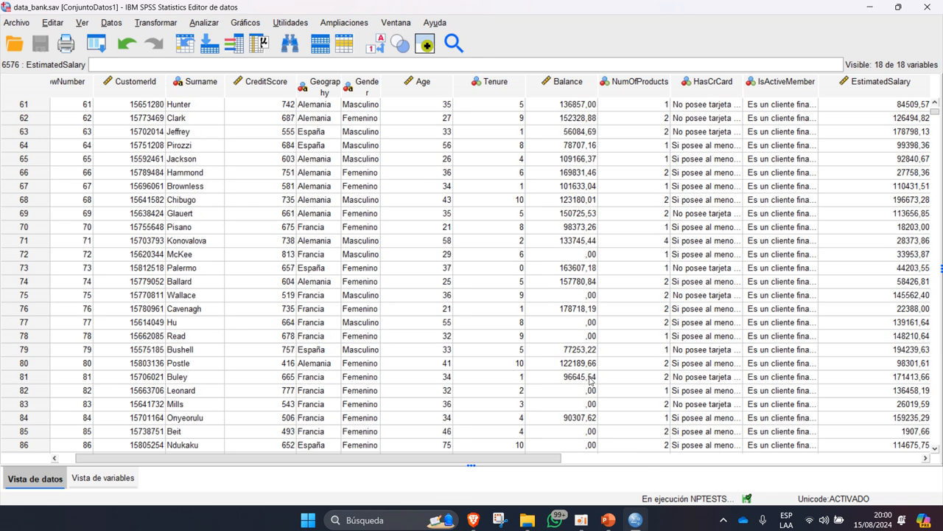
scroll(562, 405, "down", 20)
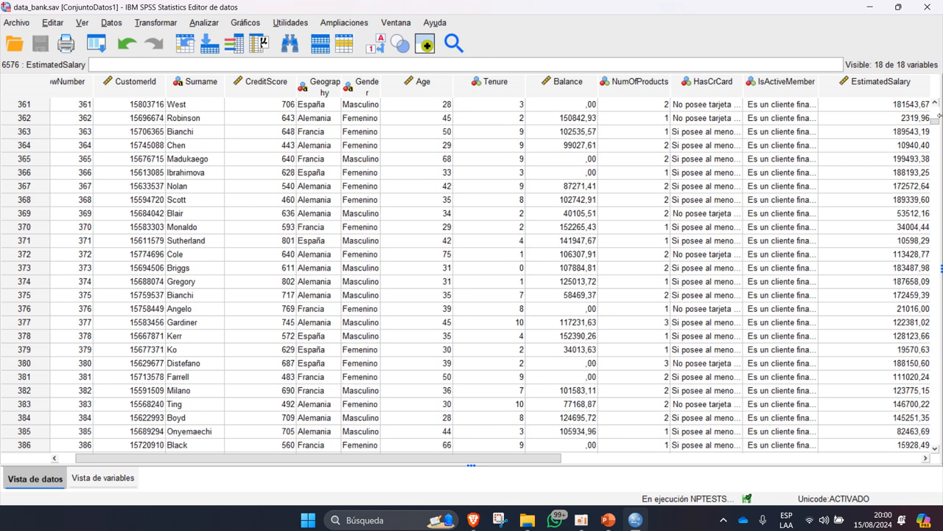
left_click_drag(933, 130, 933, 103)
mouse_move(636, 520)
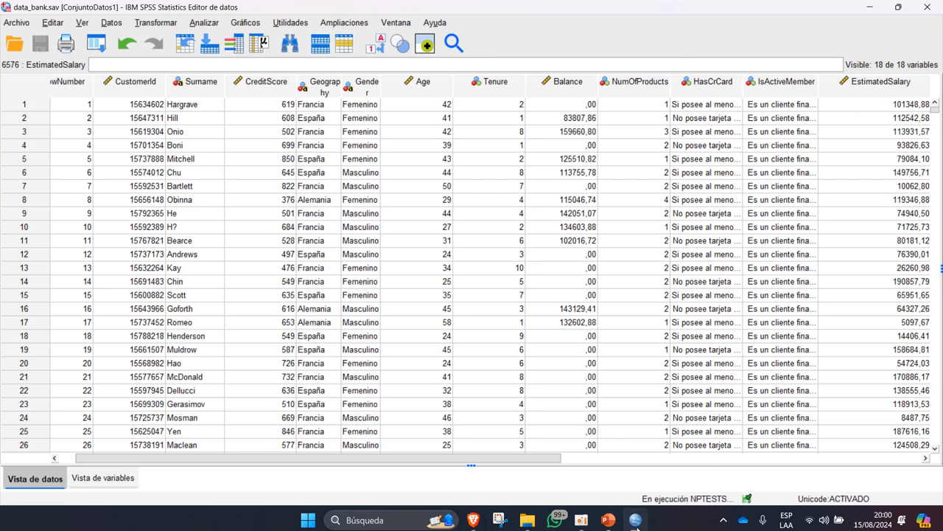
left_click(608, 519)
left_click(635, 520)
Create a simple bar chart with Pais on the horizontal axis in the chart builder.
left_click(246, 22)
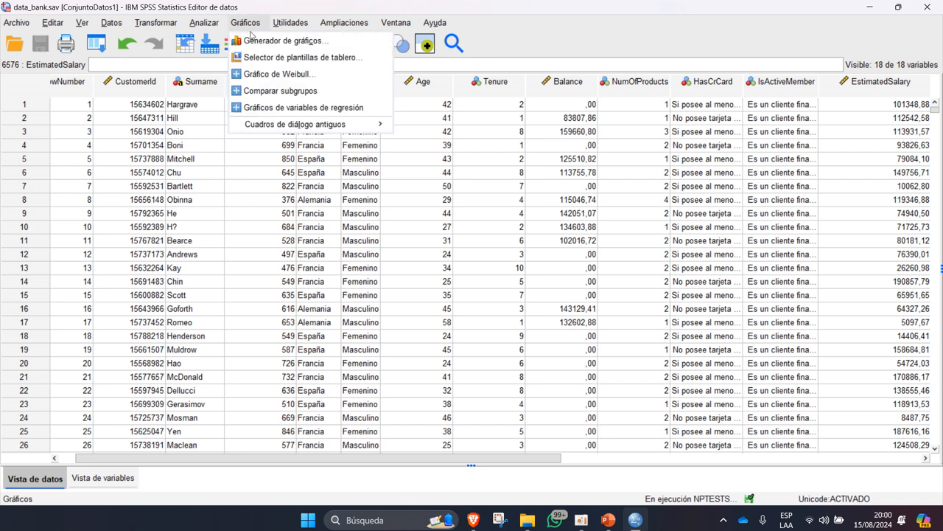
left_click(298, 38)
left_click(398, 322)
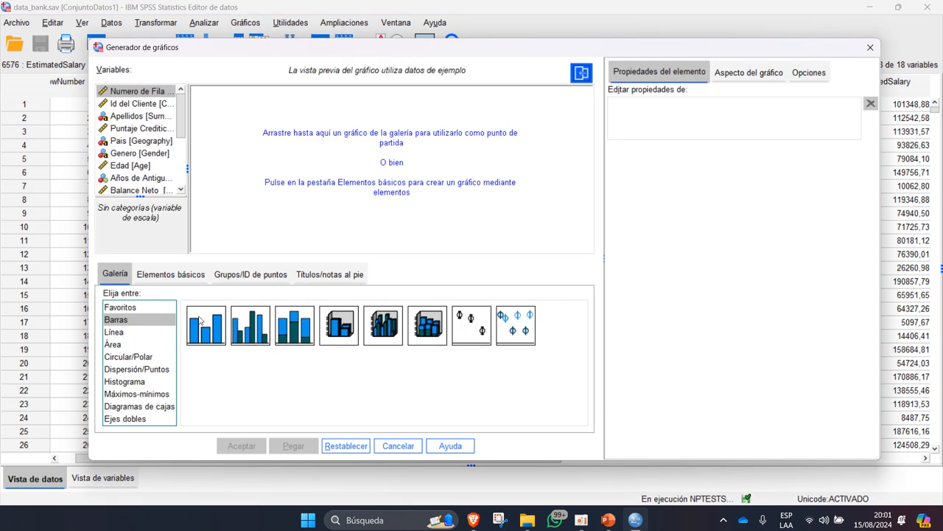
left_click_drag(199, 319, 317, 155)
left_click(139, 142)
left_click_drag(124, 147, 373, 238)
left_click(241, 446)
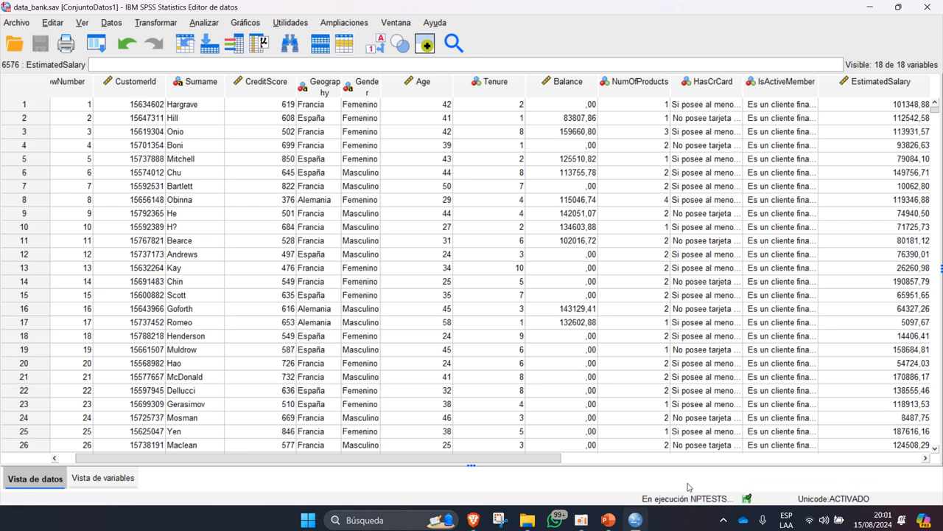
Review the output's Kolmogorov-Smirnov summaries, continuous-field histograms and the Pais bar chart.
scroll(663, 435, "down", 17)
scroll(663, 412, "up", 17)
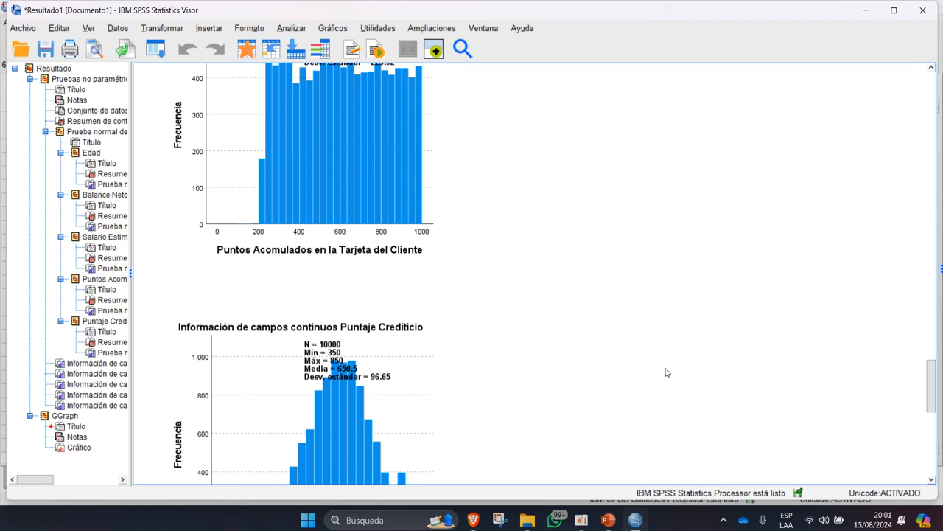
scroll(617, 309, "up", 15)
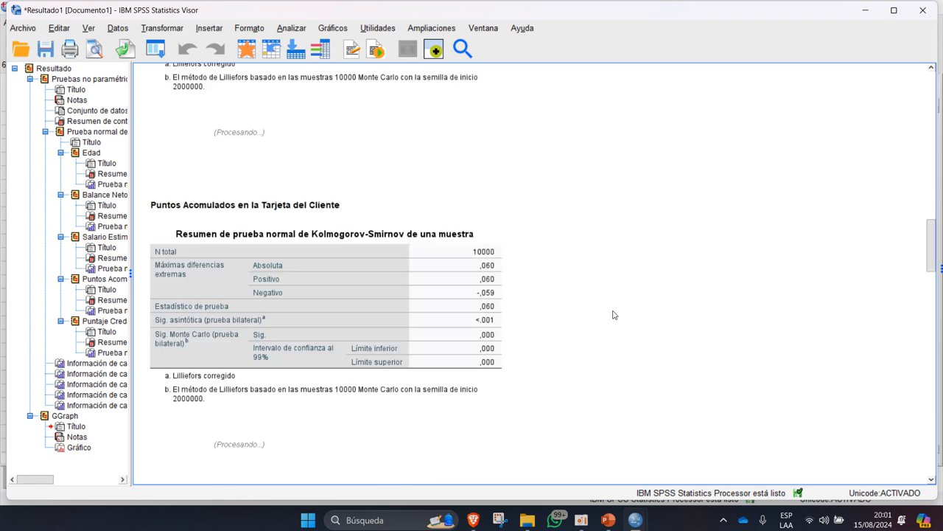
scroll(598, 306, "down", 15)
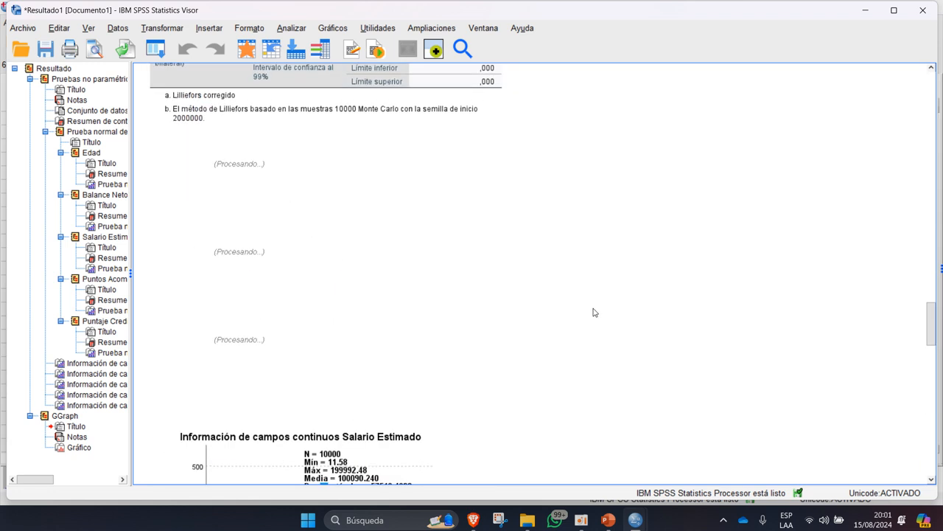
scroll(307, 244, "down", 20)
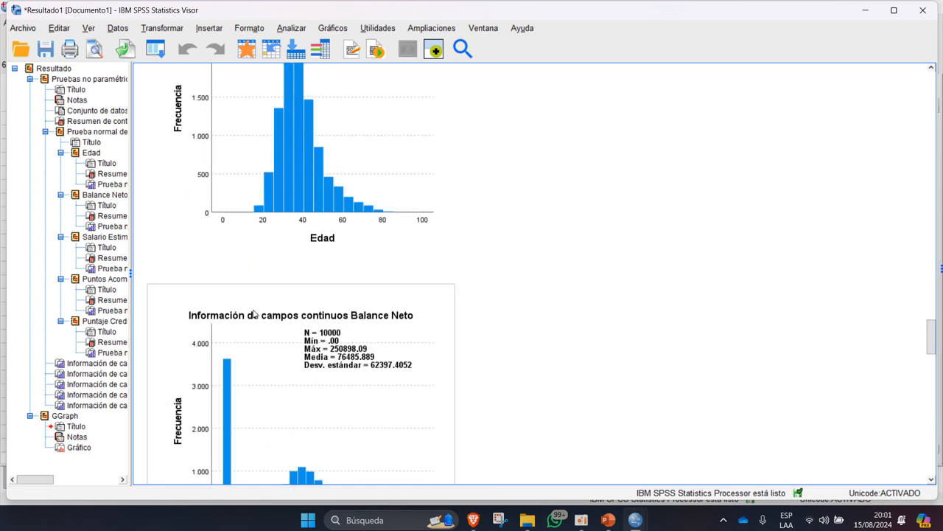
scroll(311, 231, "down", 3)
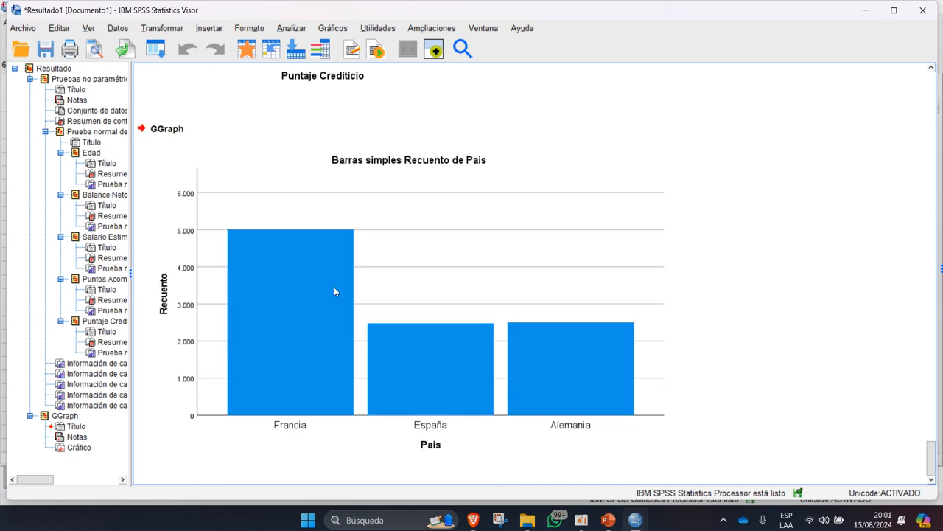
Examine the hypothesis test summary table and the Kolmogorov-Smirnov summary for Edad in the output.
scroll(482, 303, "up", 18)
scroll(686, 317, "up", 8)
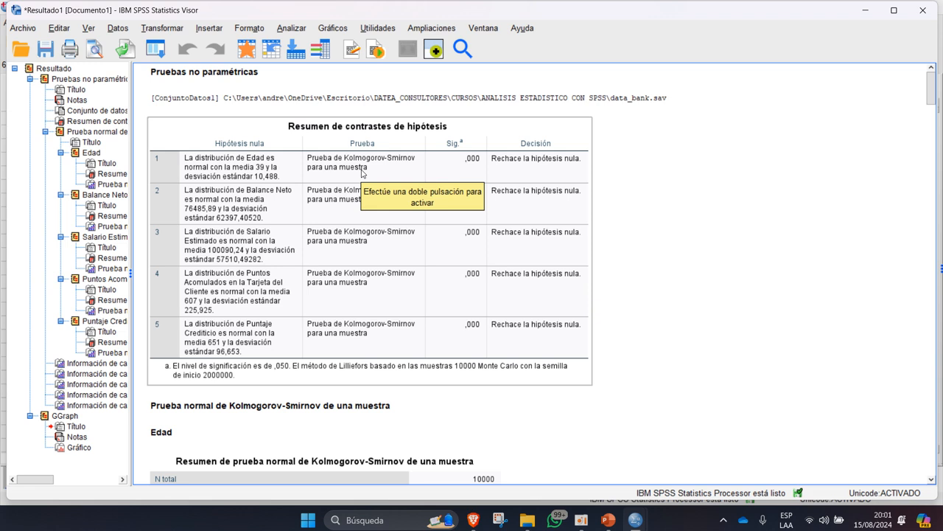
scroll(367, 174, "down", 5)
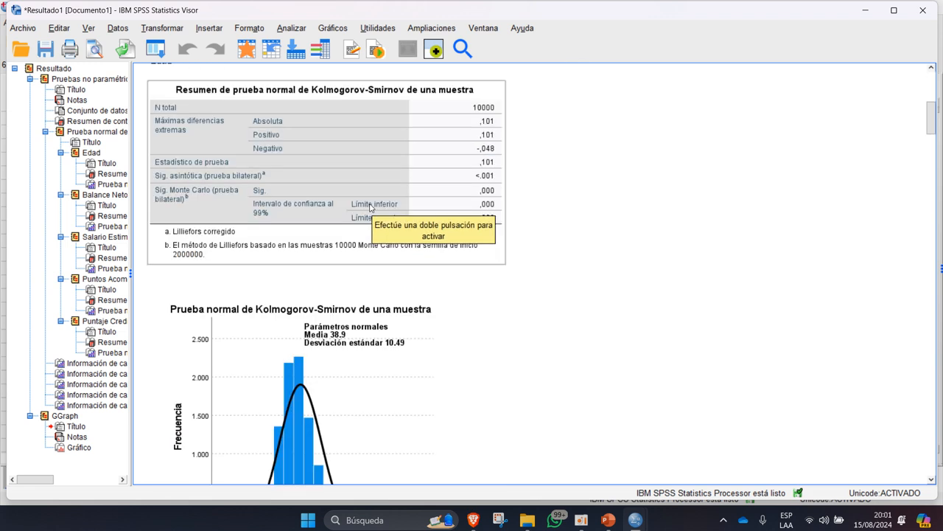
scroll(372, 208, "up", 5)
left_click(315, 225)
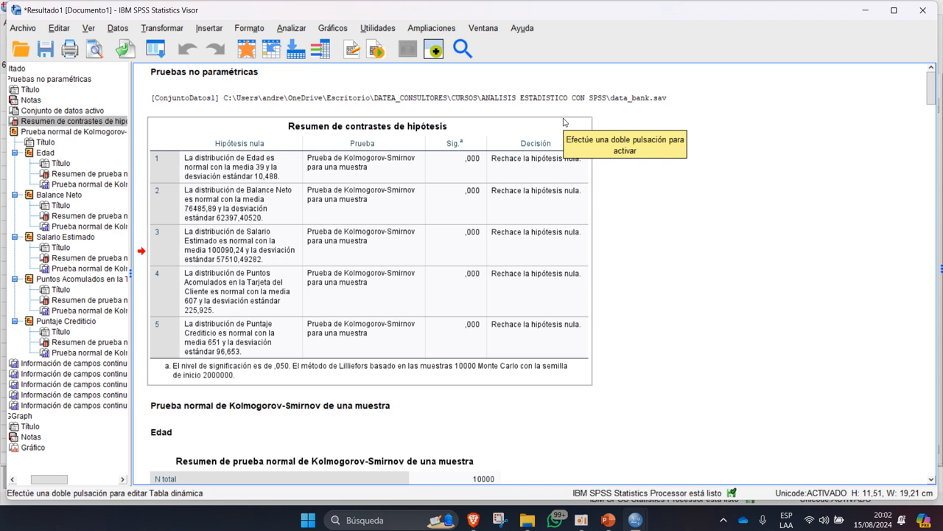
double_click(236, 147)
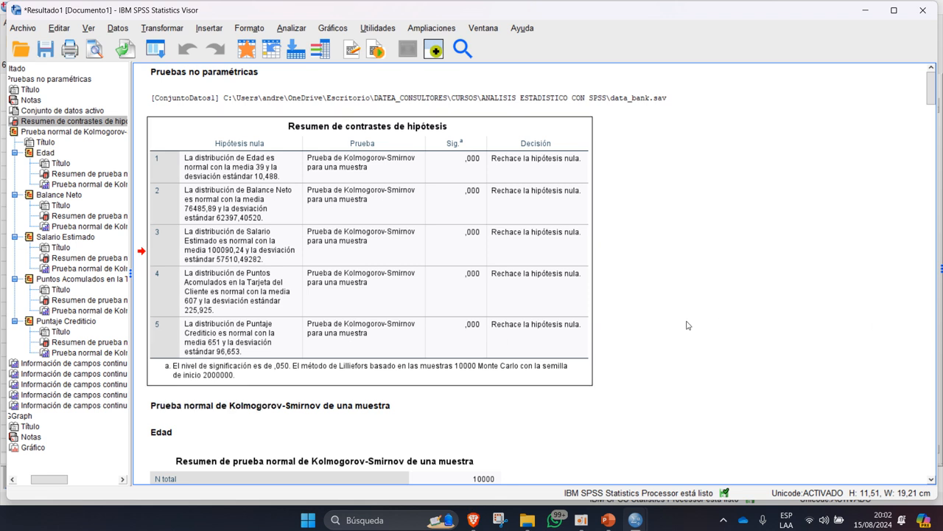
scroll(316, 294, "down", 5)
scroll(315, 293, "up", 5)
scroll(316, 294, "down", 5)
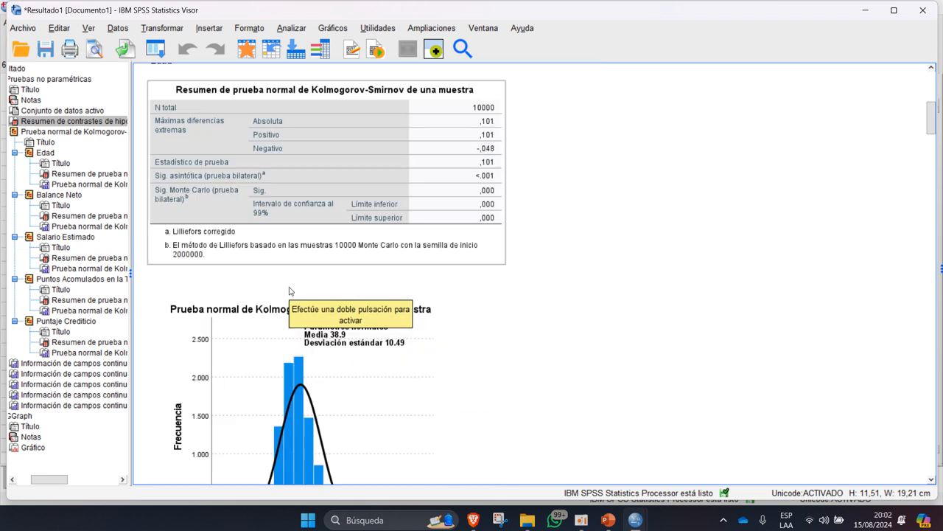
scroll(316, 346, "up", 5)
scroll(362, 254, "down", 3)
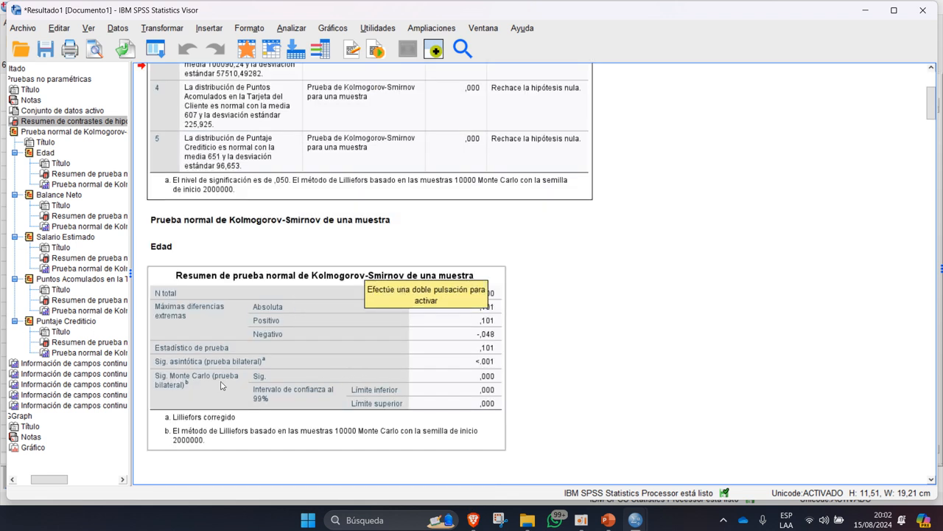
Skim the remaining Kolmogorov-Smirnov results and continuous-field histograms, and return to the hypothesis test summary.
scroll(574, 320, "down", 10)
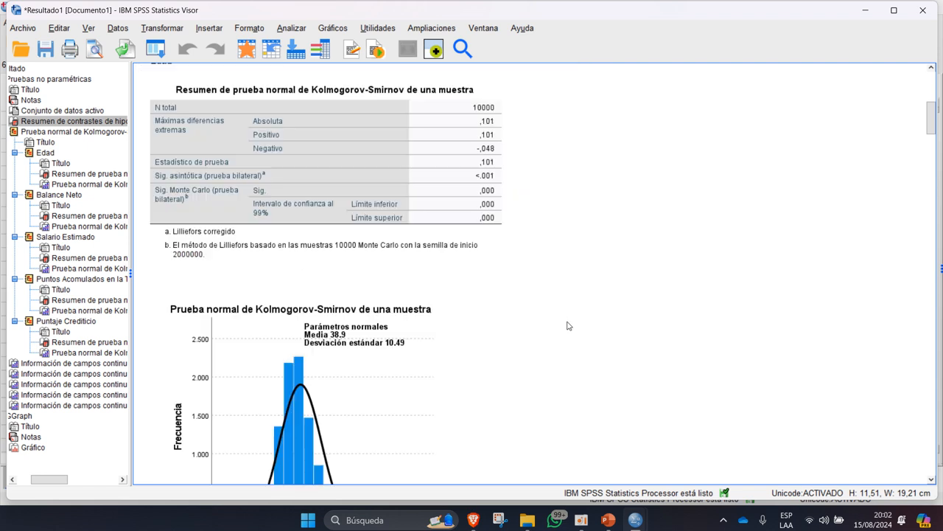
scroll(516, 346, "down", 20)
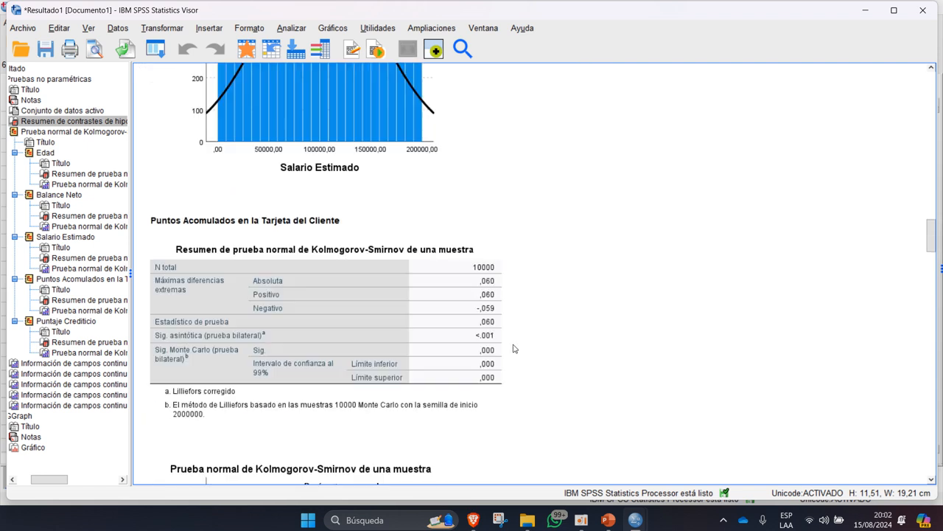
scroll(494, 346, "down", 20)
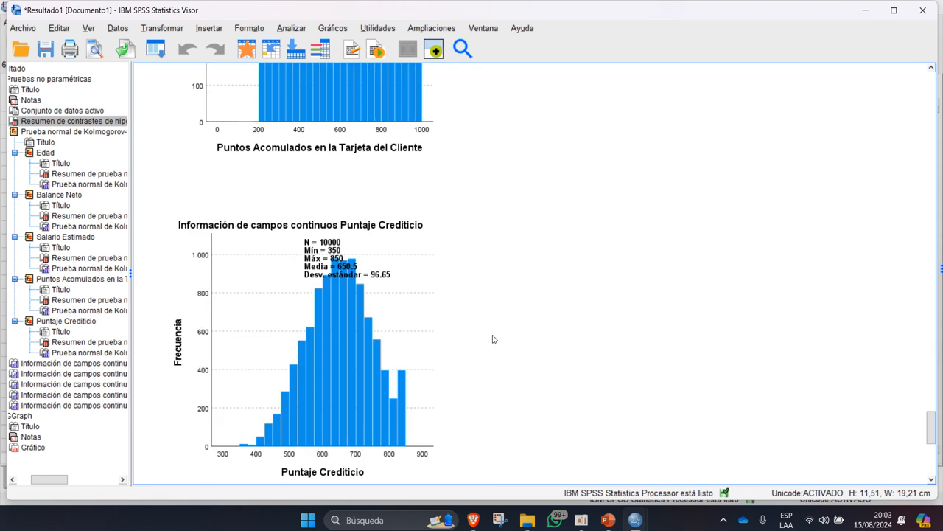
scroll(490, 329, "up", 20)
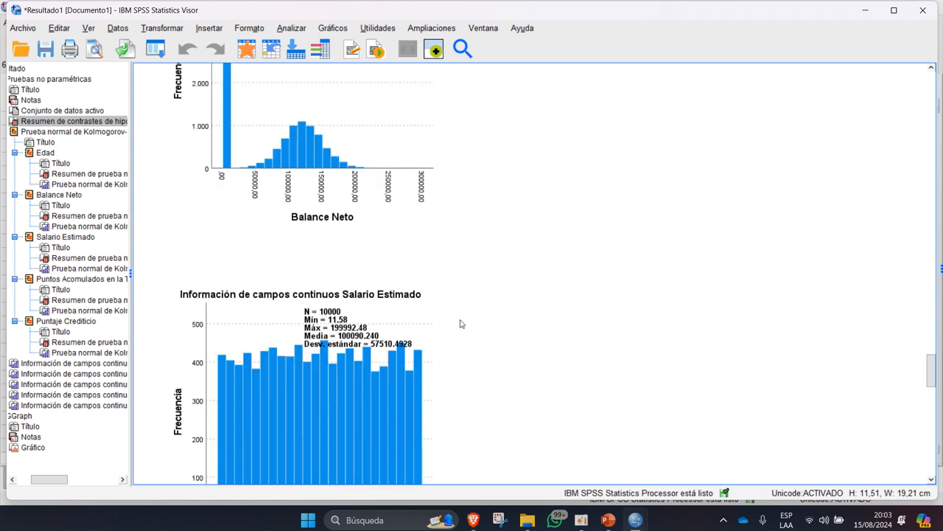
scroll(340, 312, "up", 20)
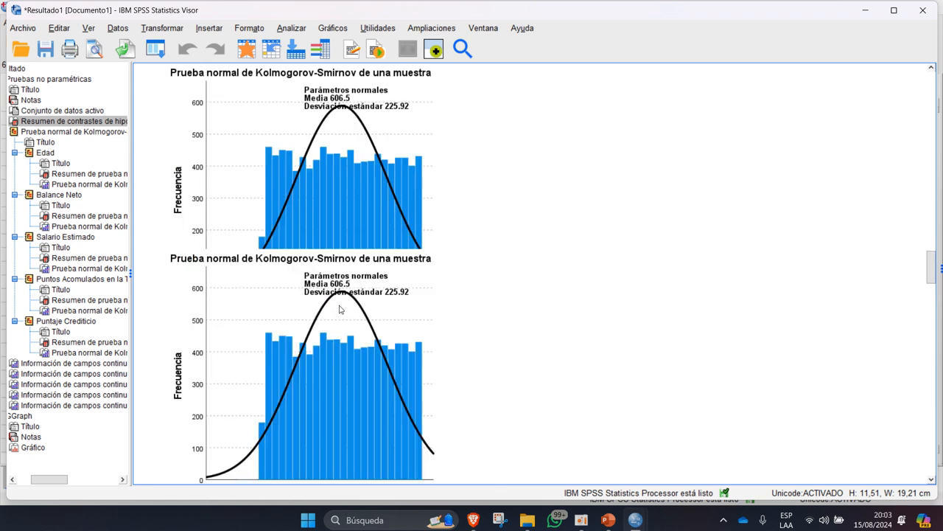
scroll(338, 309, "up", 15)
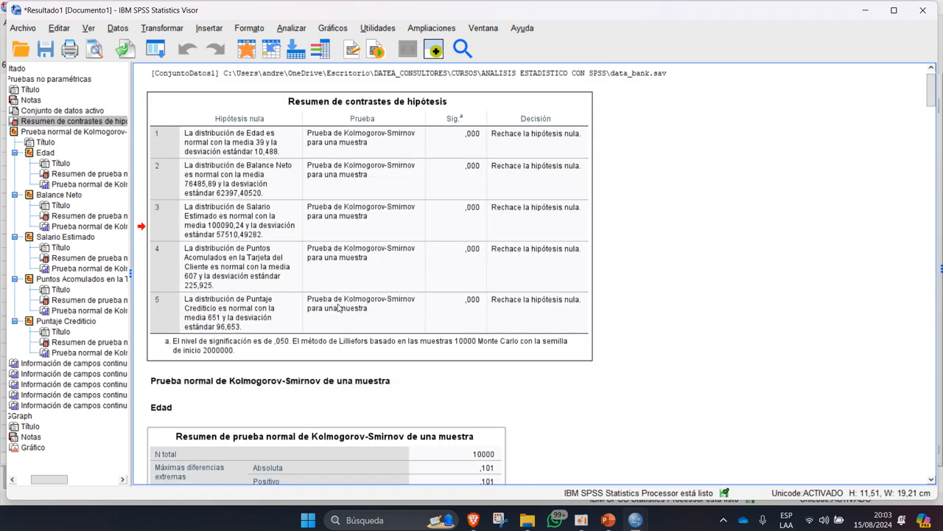
scroll(338, 306, "down", 5)
scroll(299, 313, "up", 3)
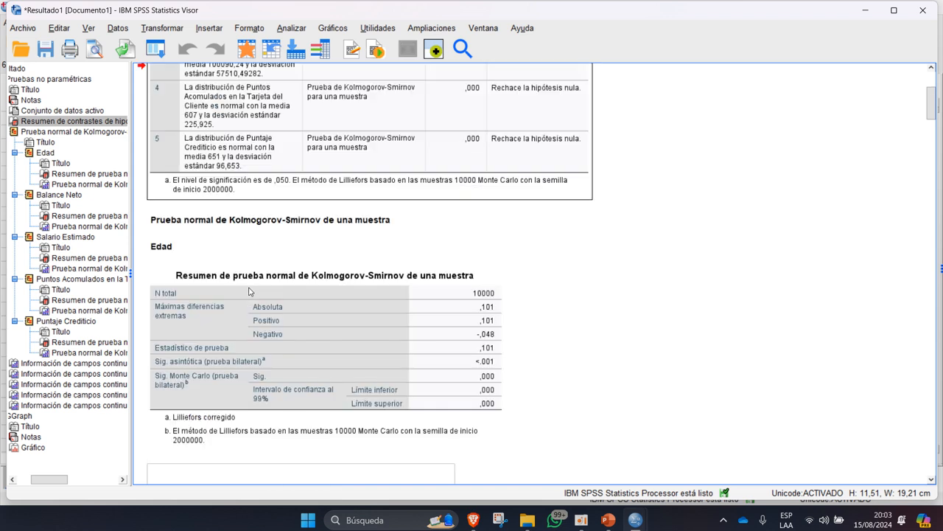
Compare each variable's Kolmogorov-Smirnov summary and histogram with the normal curve, from Edad through Puntaje Crediticio.
left_click(162, 246)
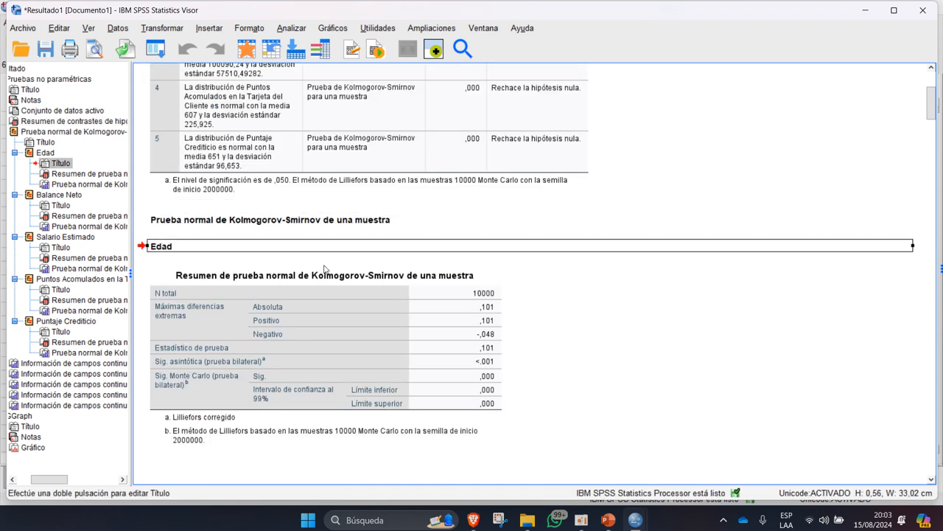
scroll(315, 250, "down", 6)
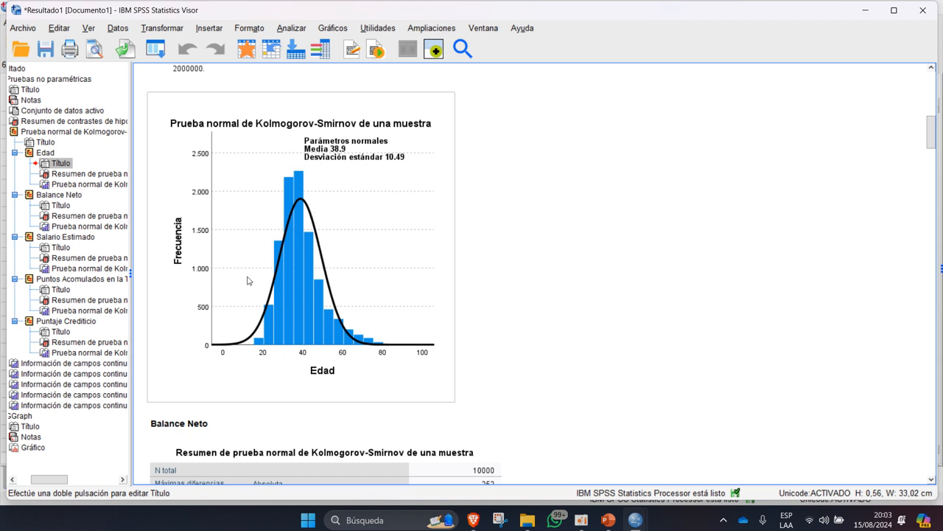
scroll(353, 186, "up", 3)
scroll(345, 189, "down", 7)
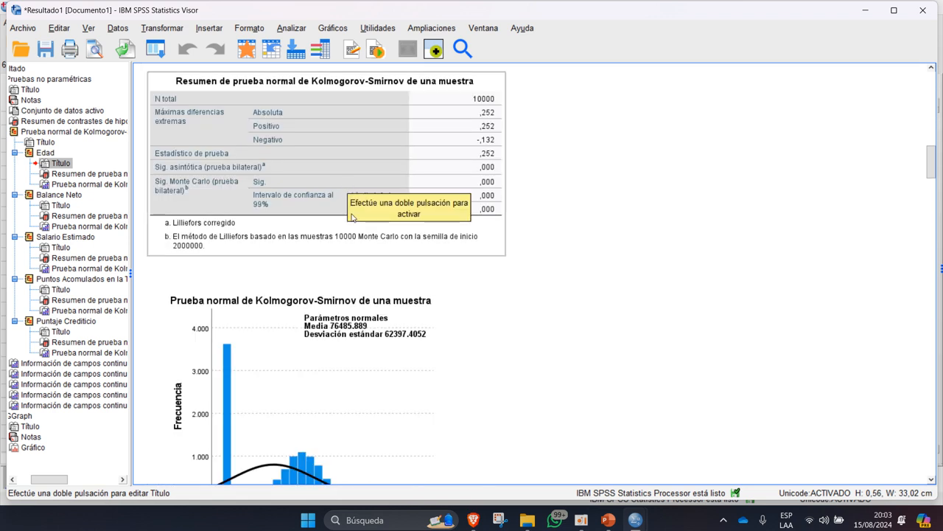
scroll(352, 221, "down", 10)
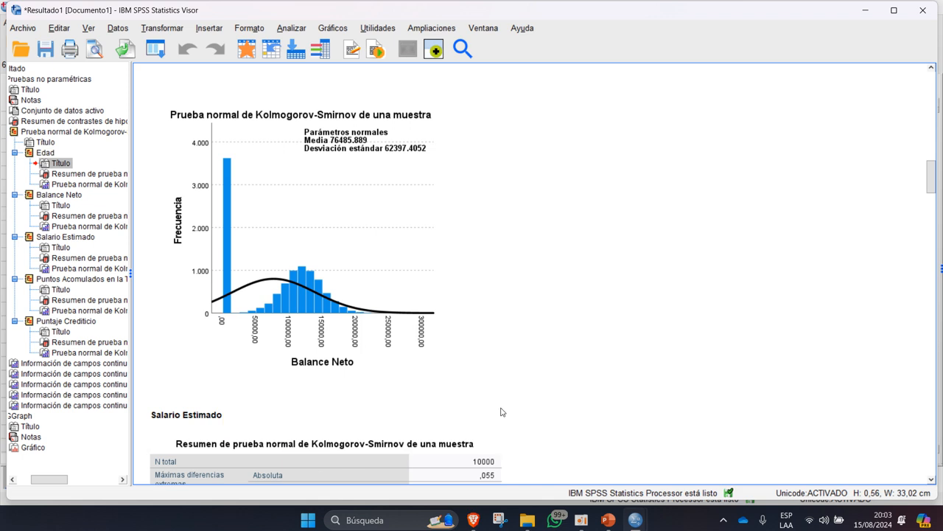
scroll(514, 389, "down", 5)
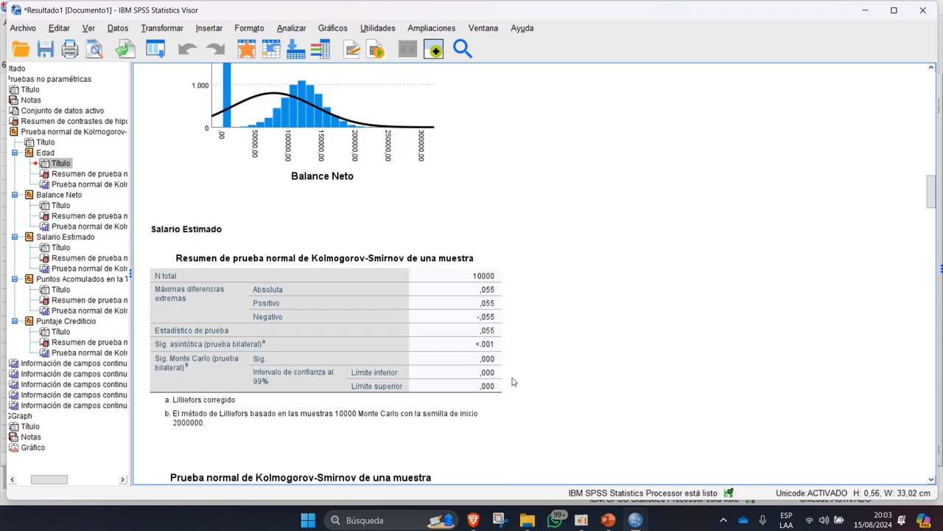
scroll(334, 212, "down", 10)
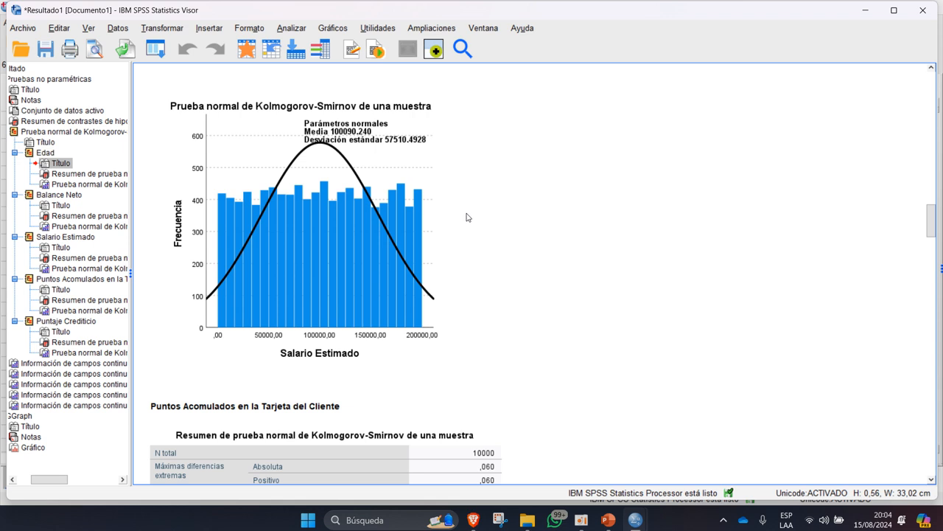
scroll(466, 218, "down", 10)
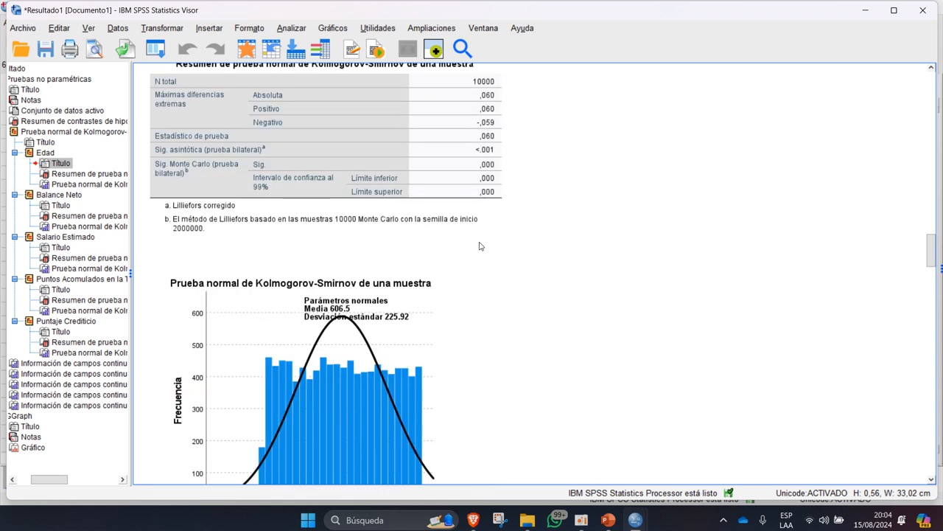
scroll(479, 248, "down", 5)
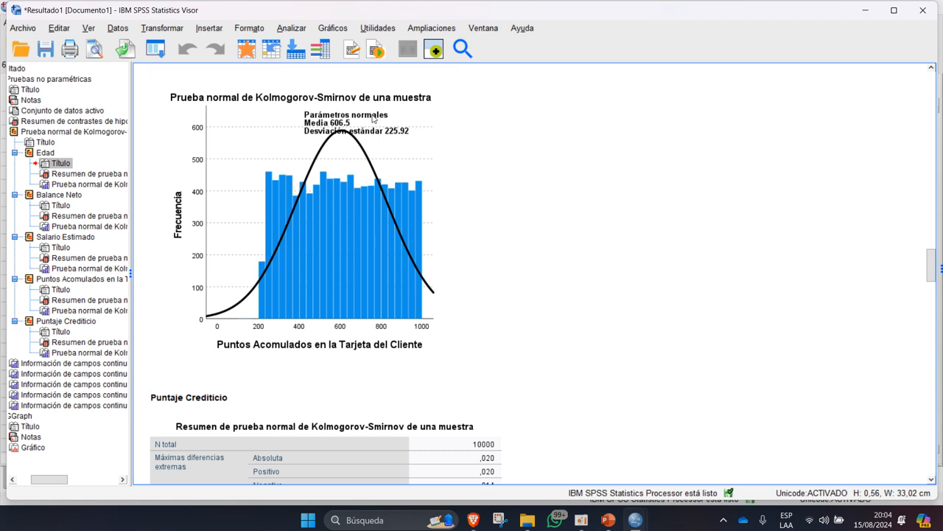
scroll(732, 78, "down", 15)
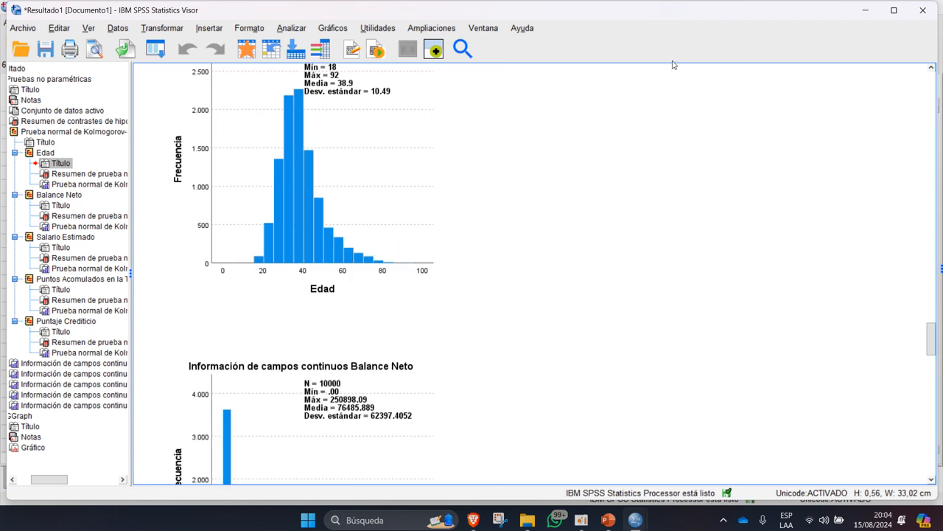
scroll(672, 65, "up", 5)
scroll(640, 128, "up", 5)
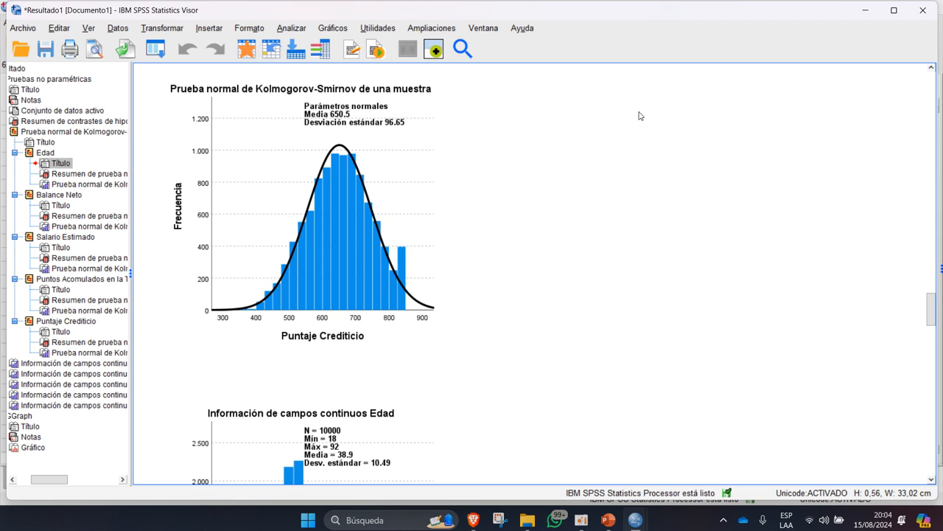
Delete the simple bar chart of Pais from the end of the output.
scroll(640, 111, "down", 20)
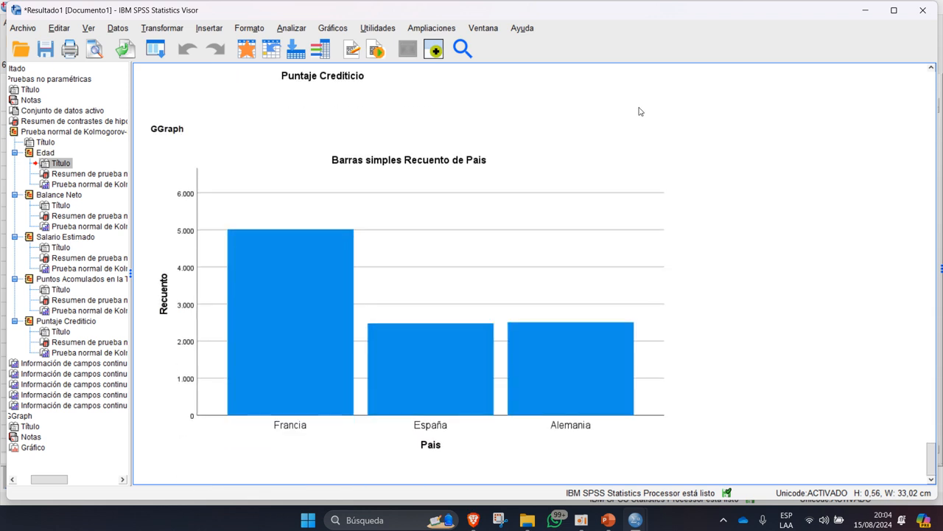
left_click(338, 198)
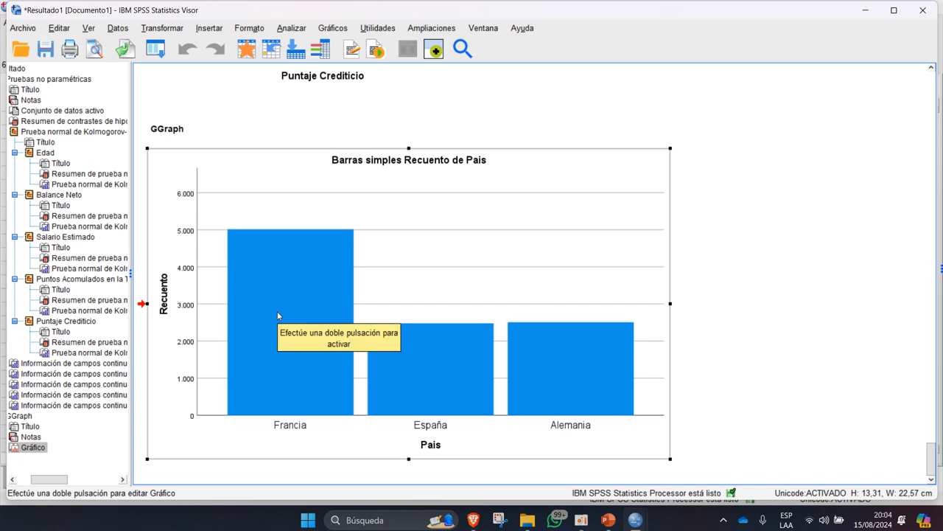
key("Delete")
Copy the Resumen de contrastes de hipótesis table as an image.
scroll(466, 224, "up", 5)
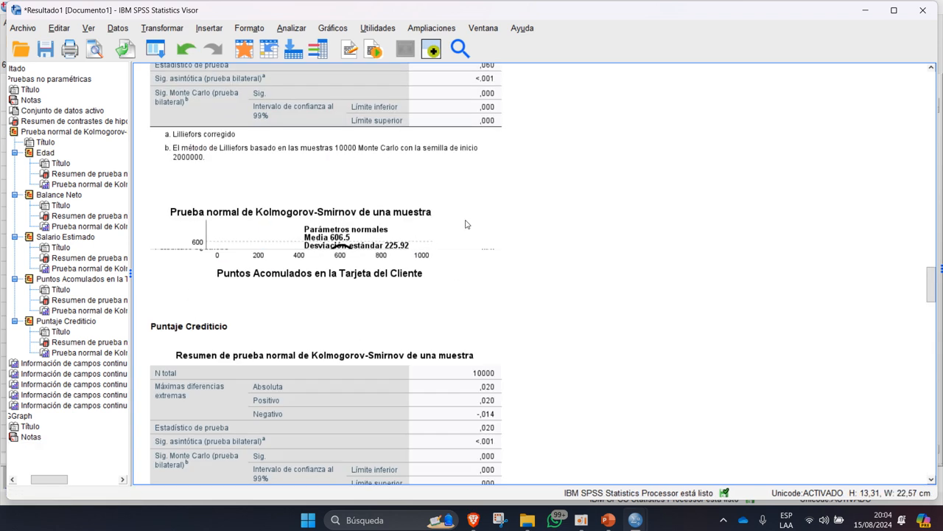
scroll(466, 224, "up", 10)
left_click(291, 309)
right_click(303, 247)
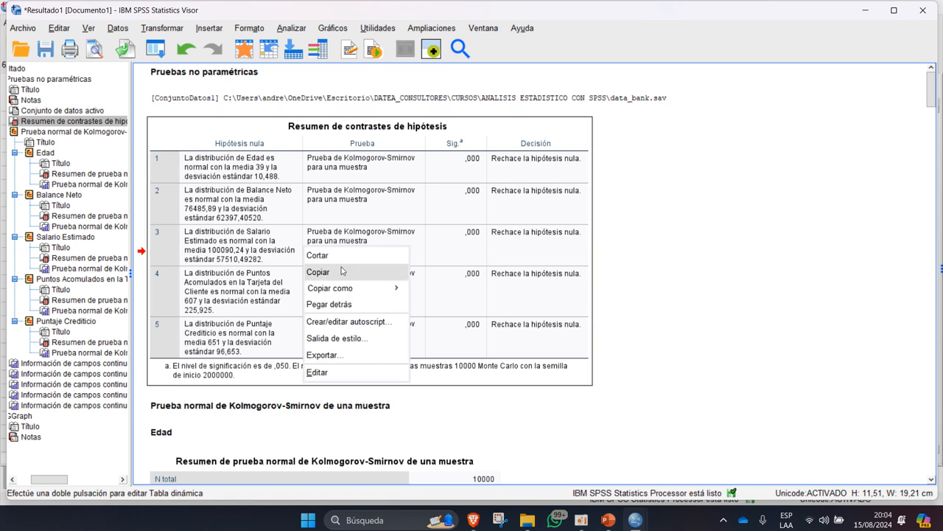
mouse_move(346, 287)
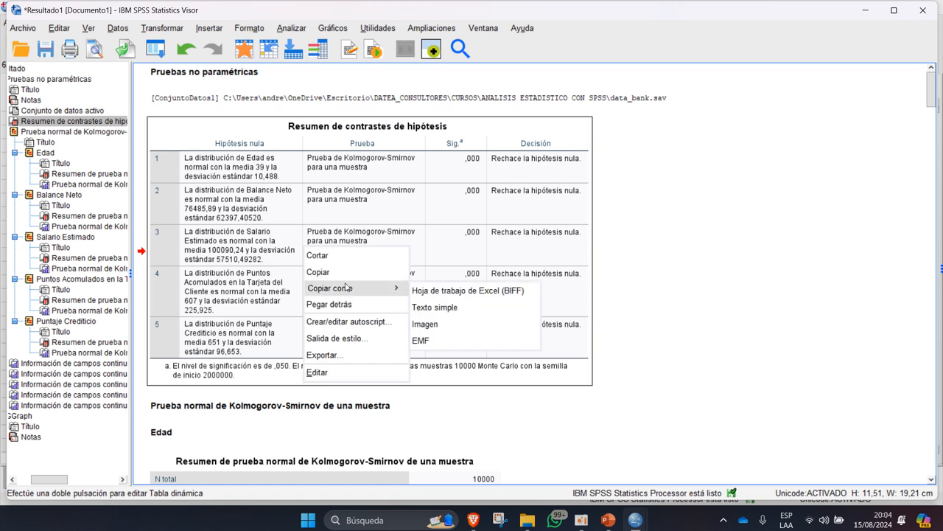
left_click(430, 311)
right_click(362, 254)
mouse_move(402, 297)
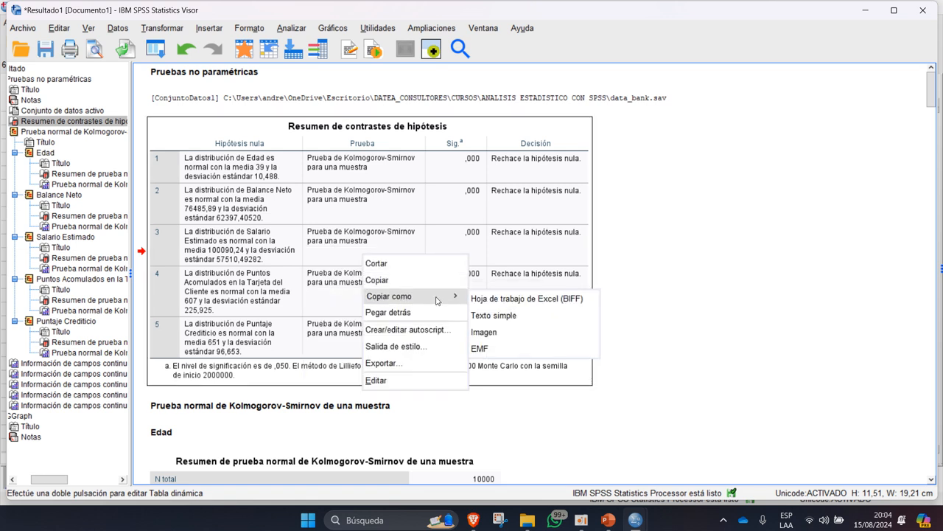
left_click(503, 332)
Switch to the SESION_3 presentation in PowerPoint, paste the table image on slide 6 and centre it below the red header.
left_click(634, 520)
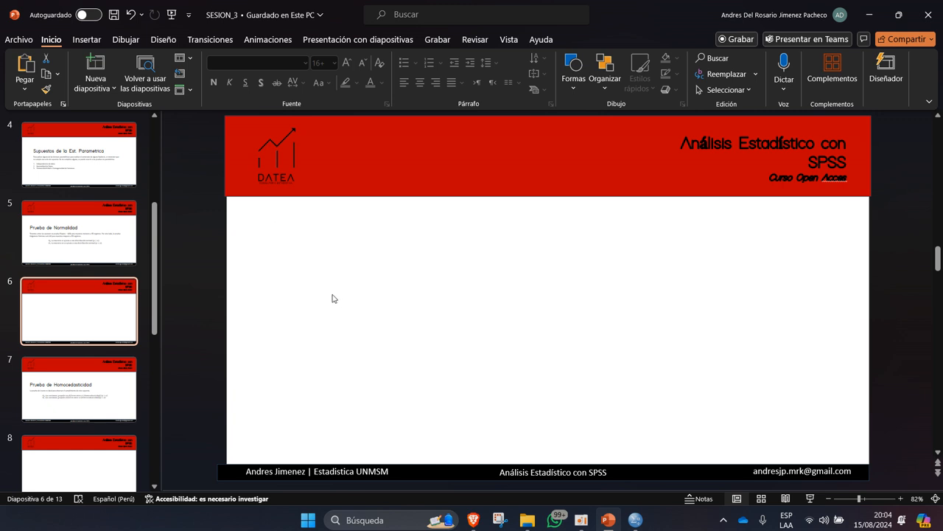
key("ctrl+v")
left_click_drag(671, 233, 671, 264)
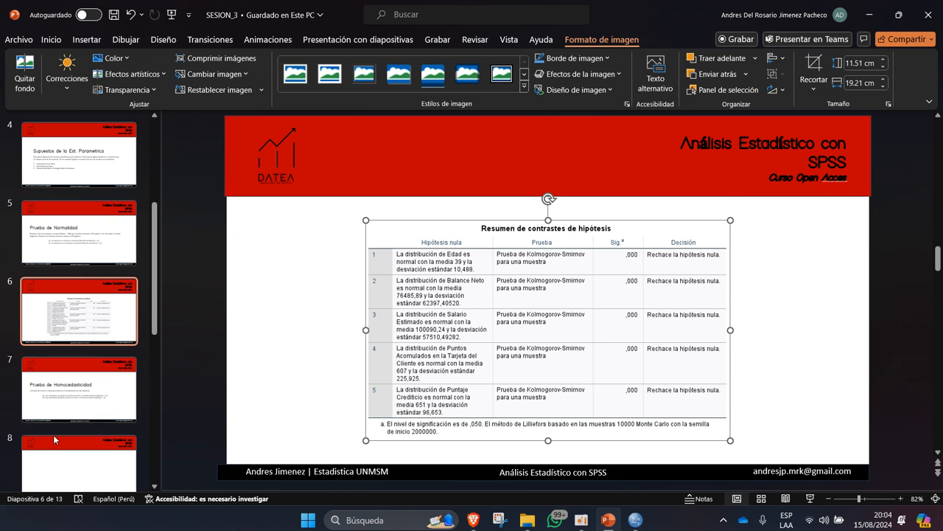
Select the blank slide 8 in SESION_3, and switch back to SPSS with the data_bank.sav data editor in front.
left_click(77, 453)
mouse_move(638, 521)
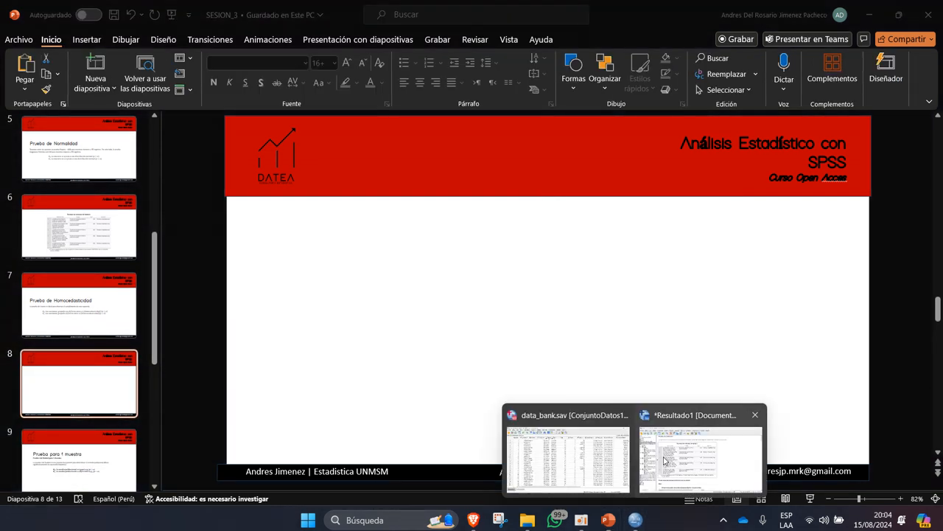
left_click(673, 444)
scroll(737, 395, "down", 20)
scroll(766, 376, "down", 10)
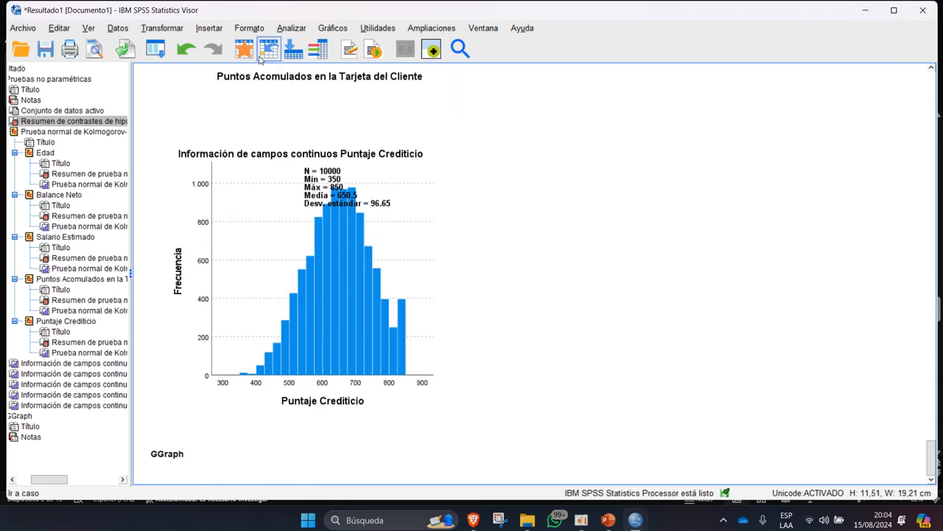
left_click(301, 29)
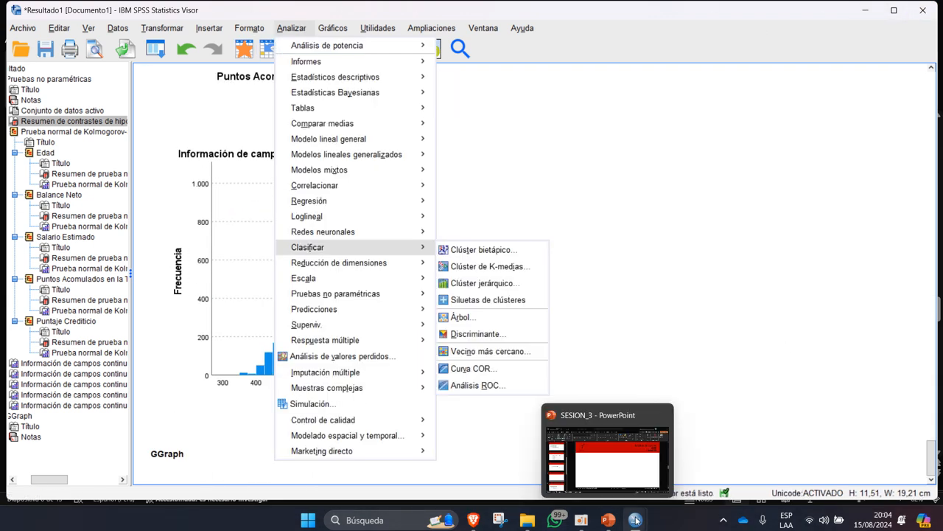
mouse_move(636, 520)
left_click(582, 457)
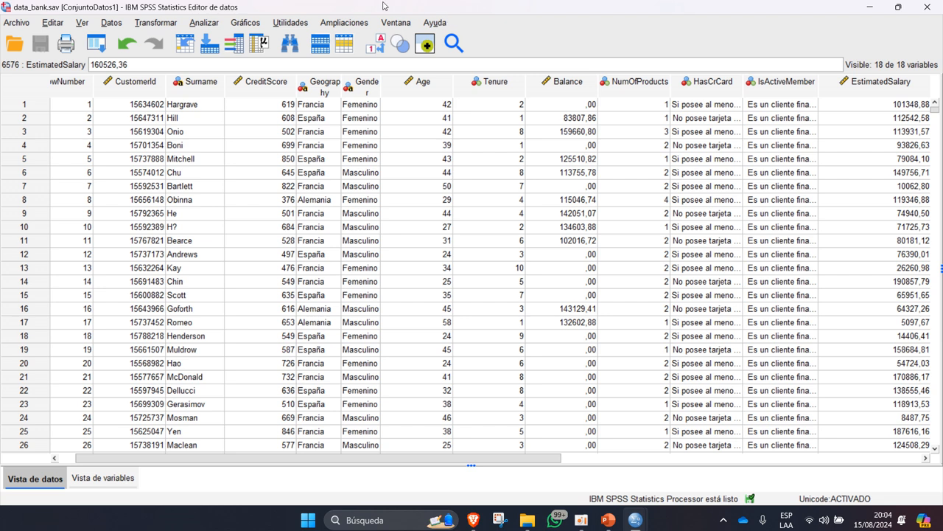
Examine the data_bank variables across the data view, including the EstimatedSalary and Gender columns.
mouse_move(600, 520)
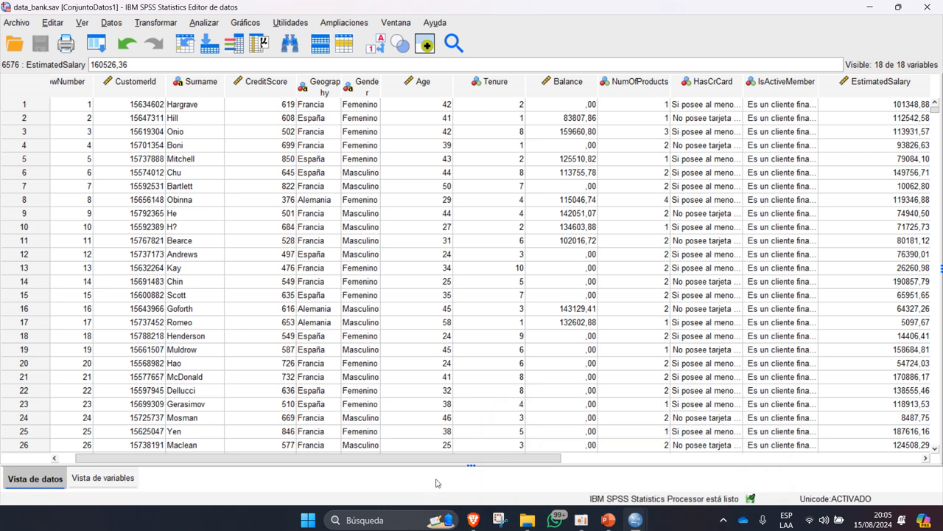
left_click_drag(436, 463, 418, 463)
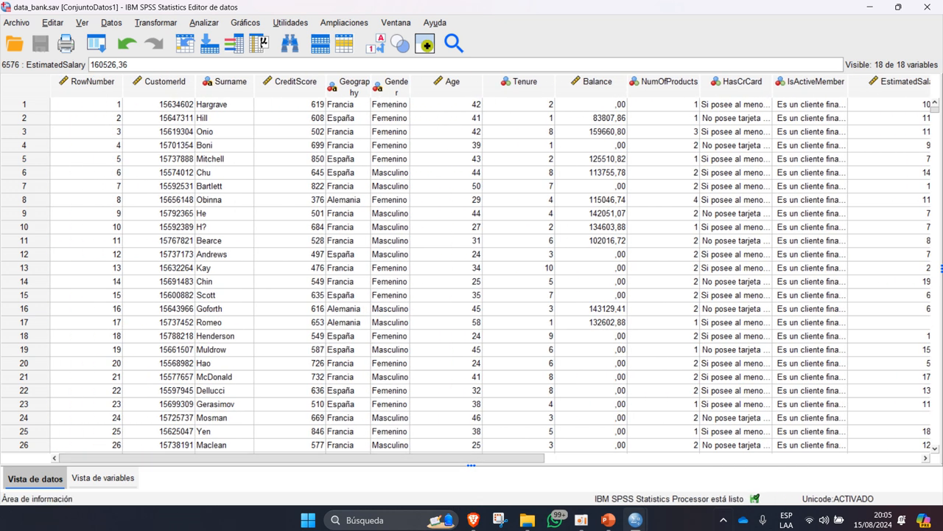
left_click_drag(399, 461, 61, 470)
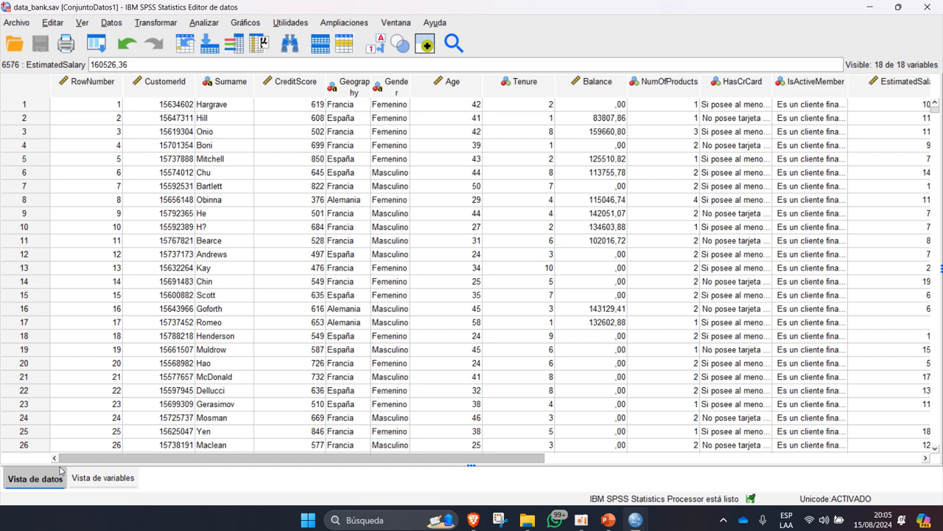
left_click_drag(359, 454, 657, 457)
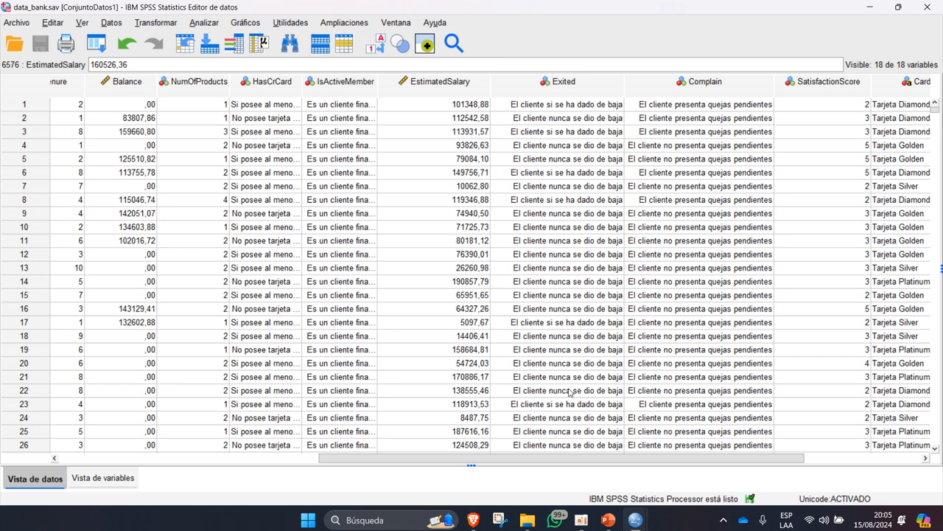
left_click(485, 81)
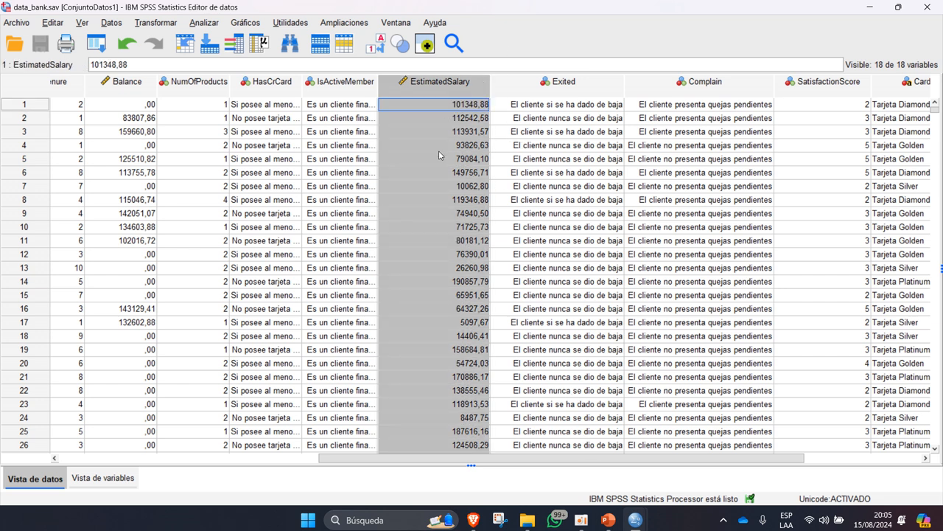
left_click(207, 22)
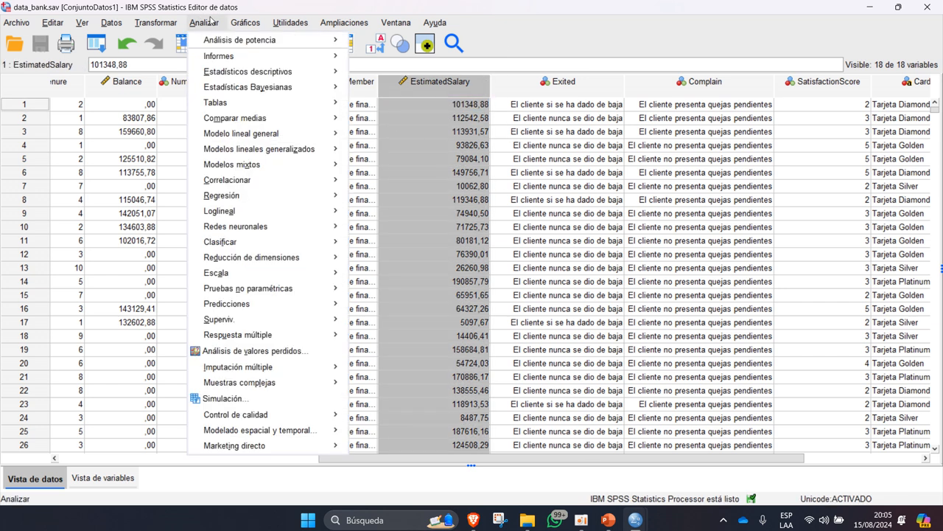
mouse_move(291, 22)
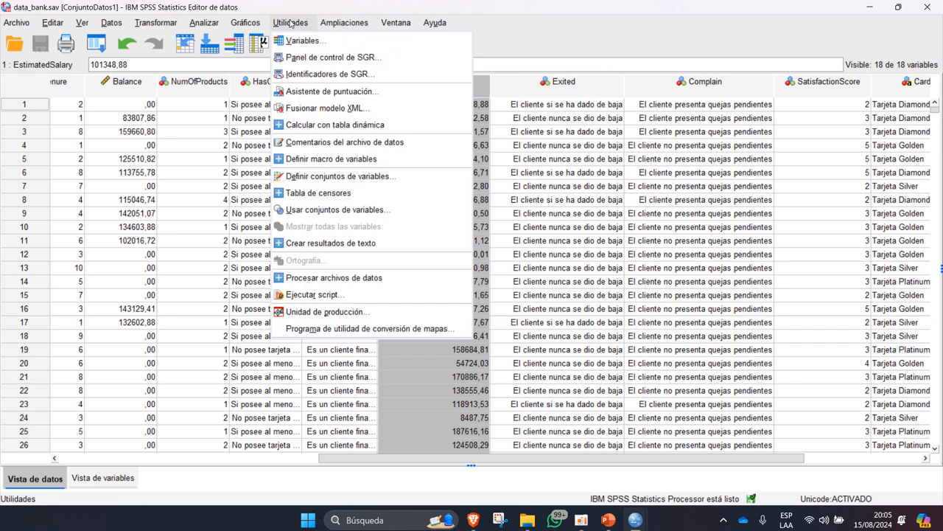
left_click(423, 94)
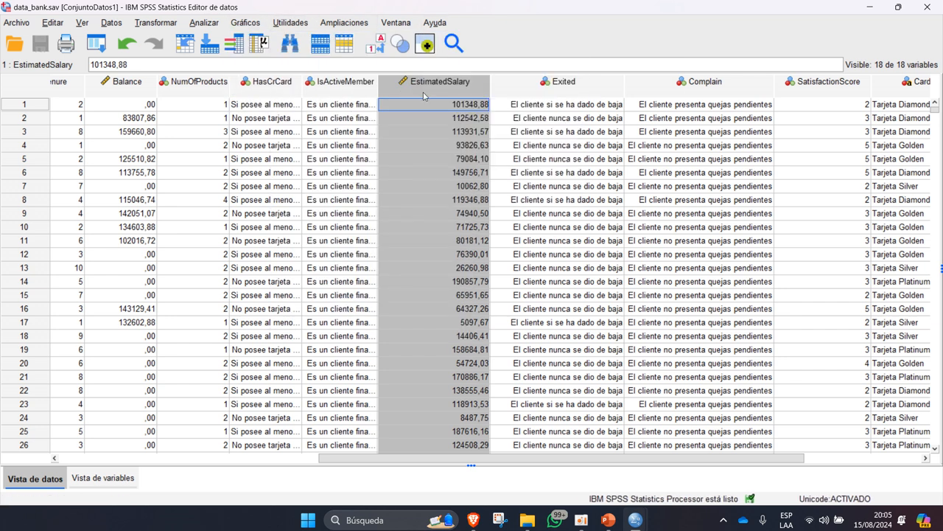
left_click_drag(536, 463, 280, 457)
left_click(344, 91)
Open the Chart Builder and replace the chart in the preview with a simple boxplot (Diagrama de cajas Simple).
left_click(341, 23)
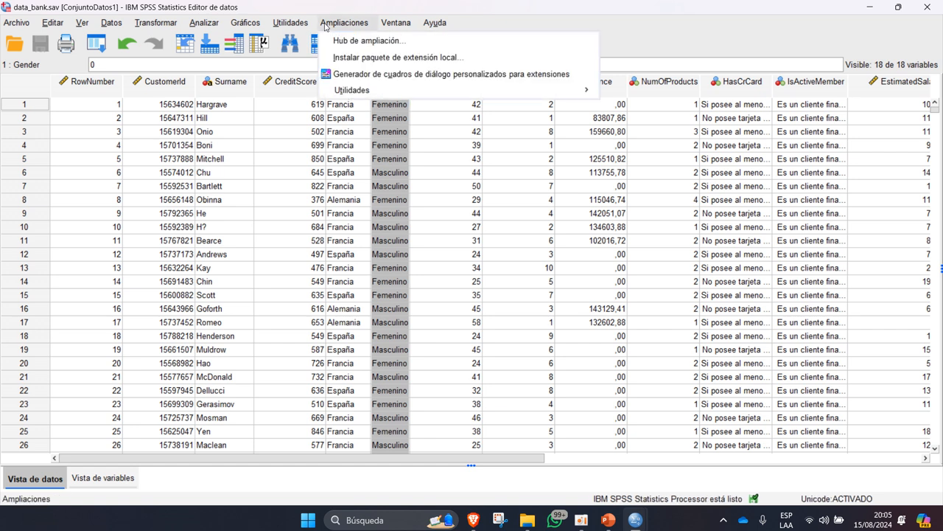
mouse_move(250, 23)
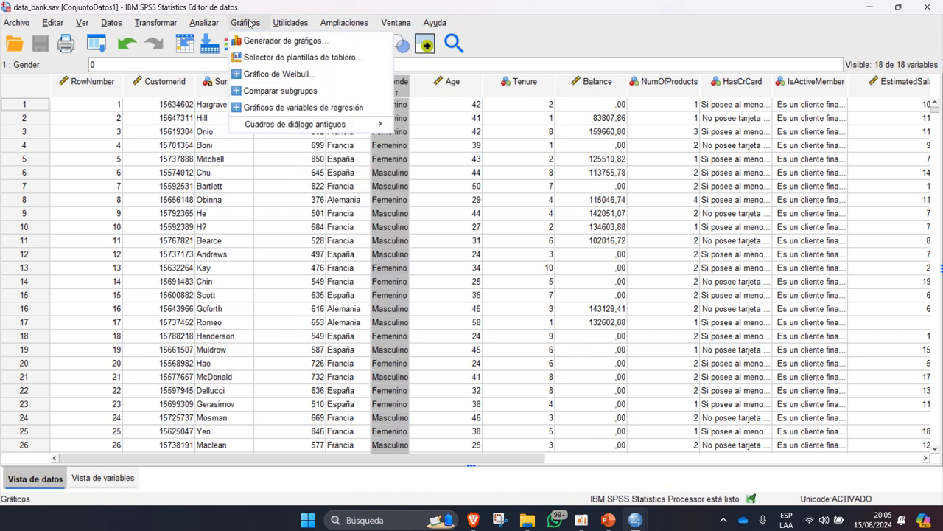
left_click(284, 41)
left_click(392, 329)
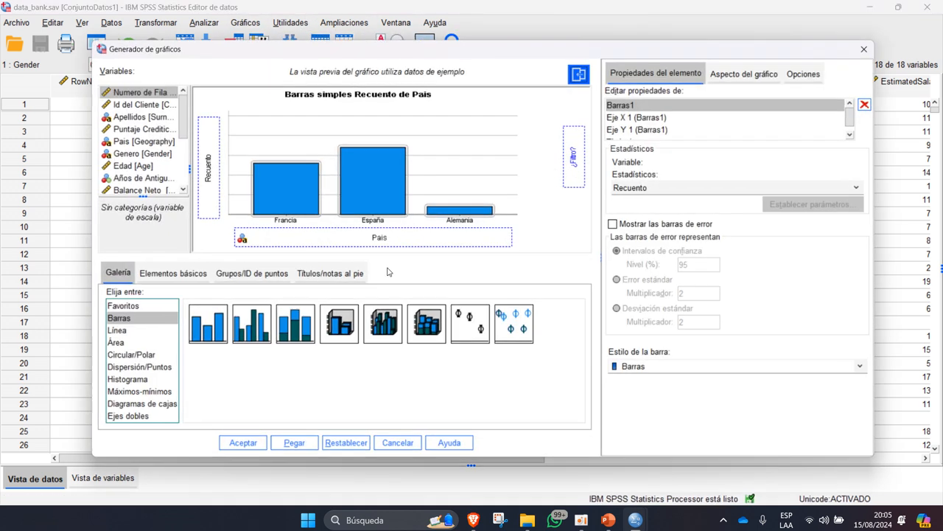
left_click(142, 368)
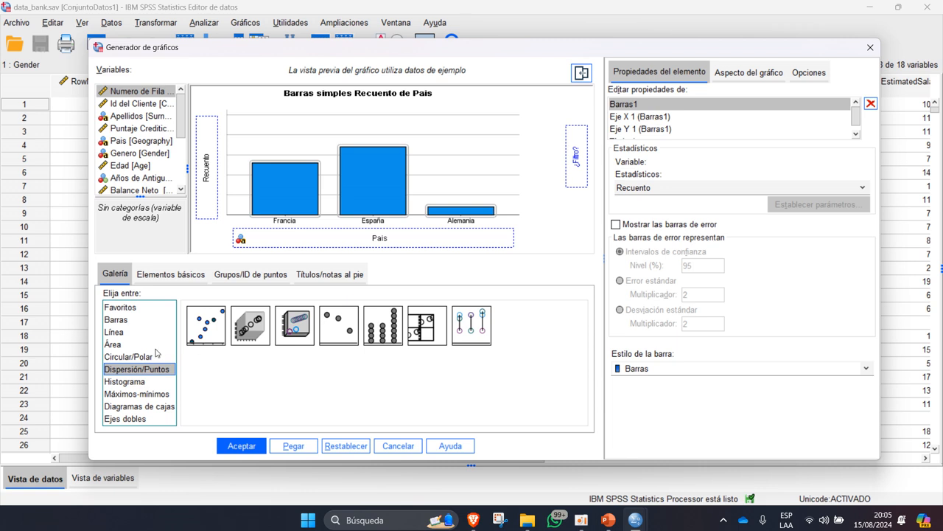
left_click(151, 344)
left_click(154, 369)
left_click(147, 406)
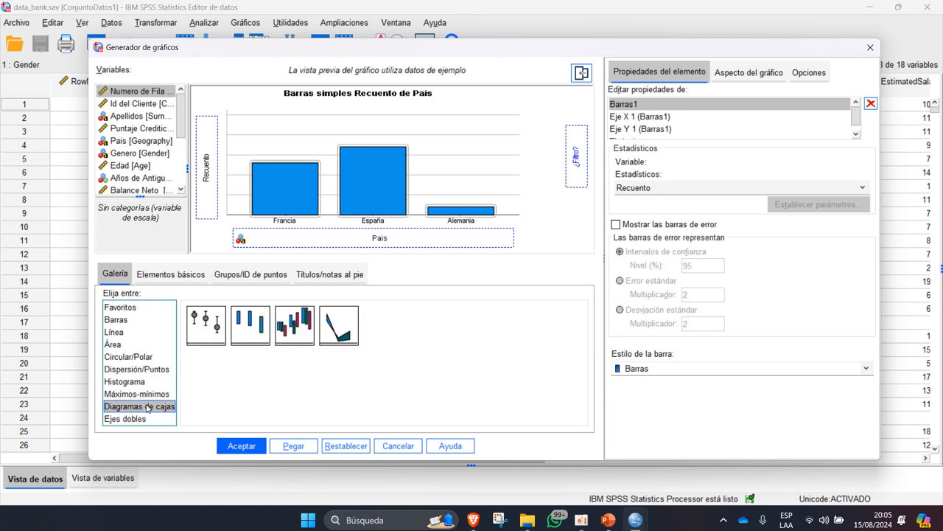
left_click_drag(206, 332, 305, 189)
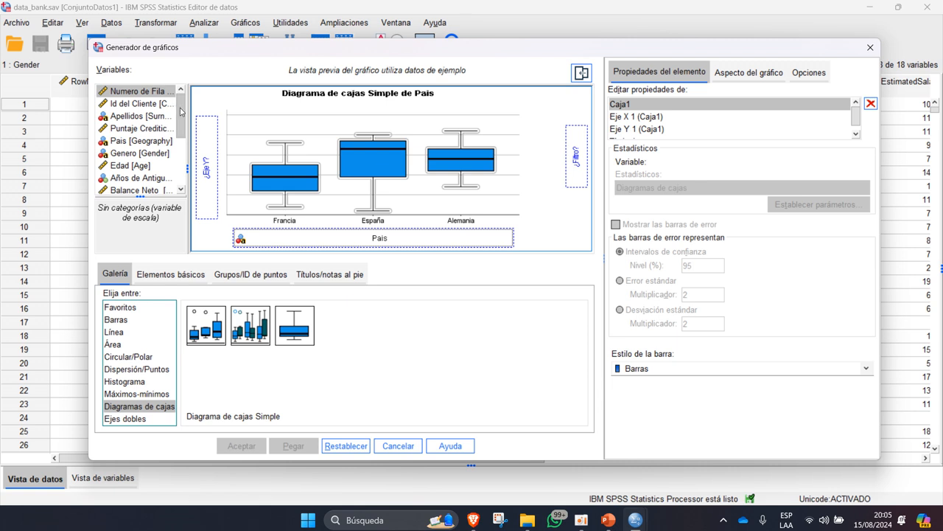
Assign Genero to the boxplot's X axis and Balance Neto to its Y axis, and generate the chart in the output.
left_click_drag(183, 116, 384, 244)
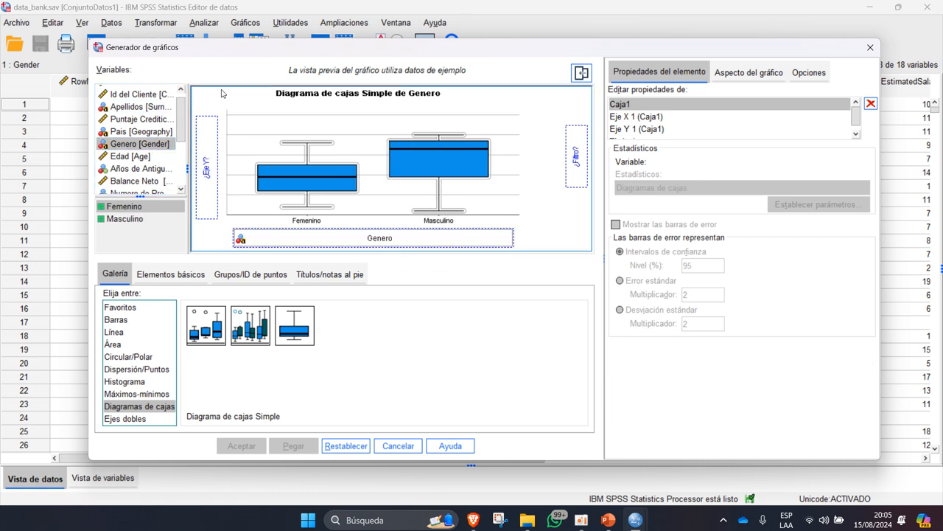
scroll(182, 117, "up", 1)
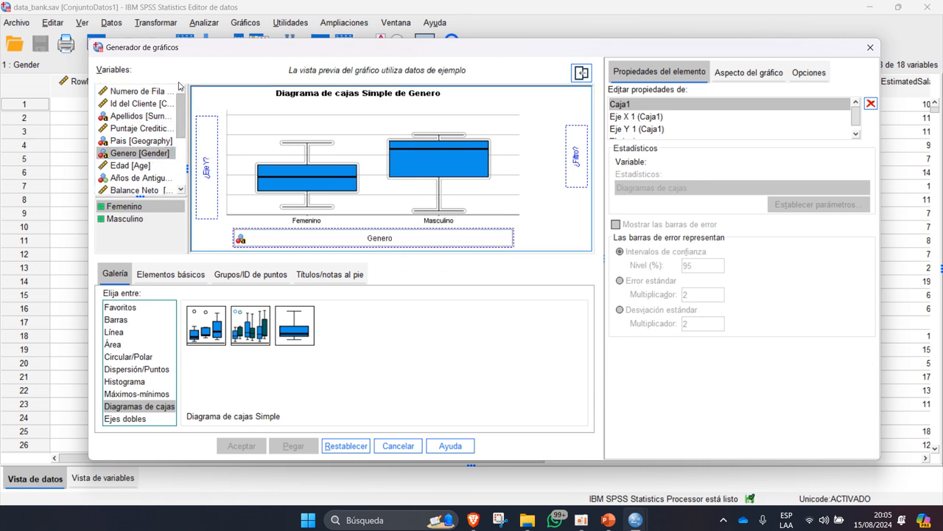
left_click(147, 129)
scroll(147, 132, "down", 3)
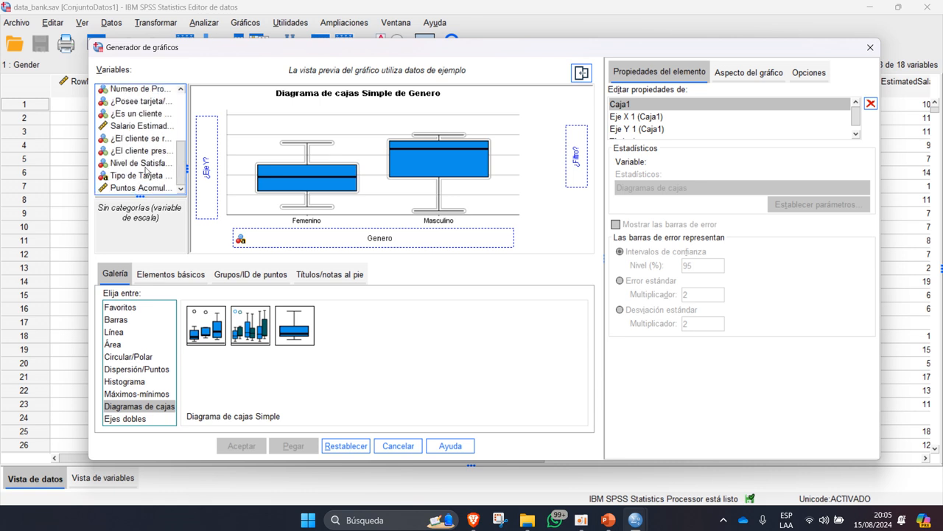
scroll(151, 118, "up", 2)
left_click_drag(131, 166, 215, 162)
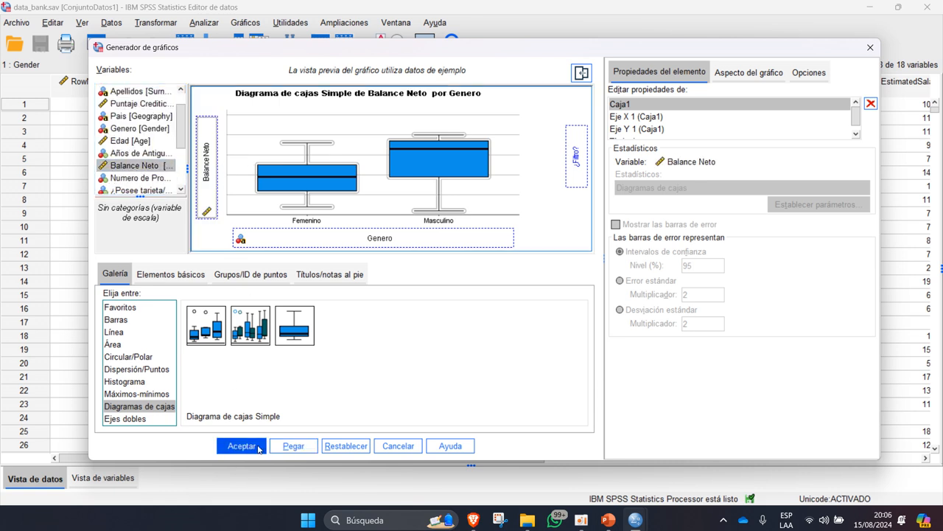
left_click(242, 445)
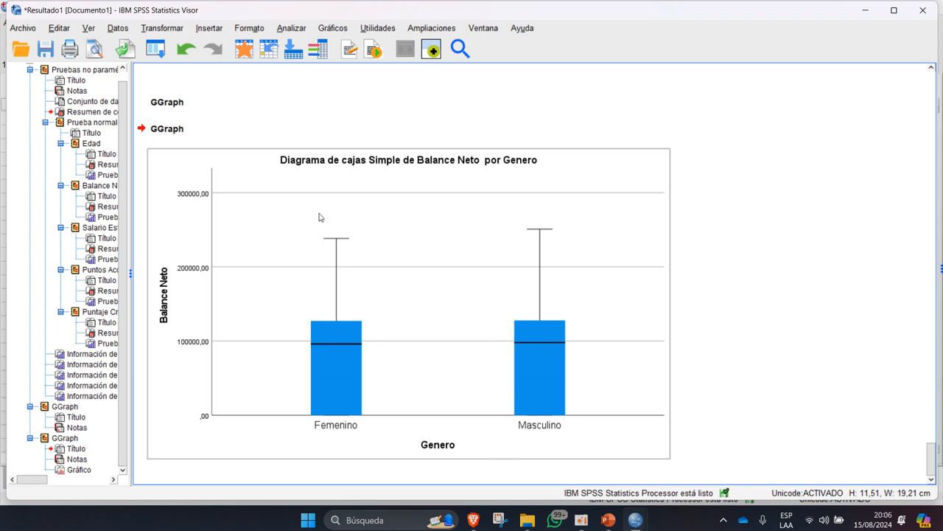
left_click(777, 261)
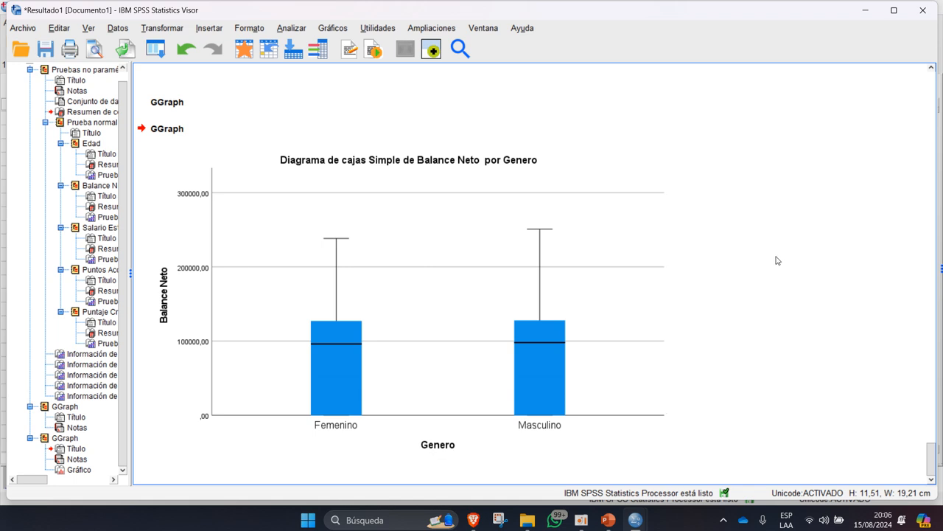
left_click(486, 299)
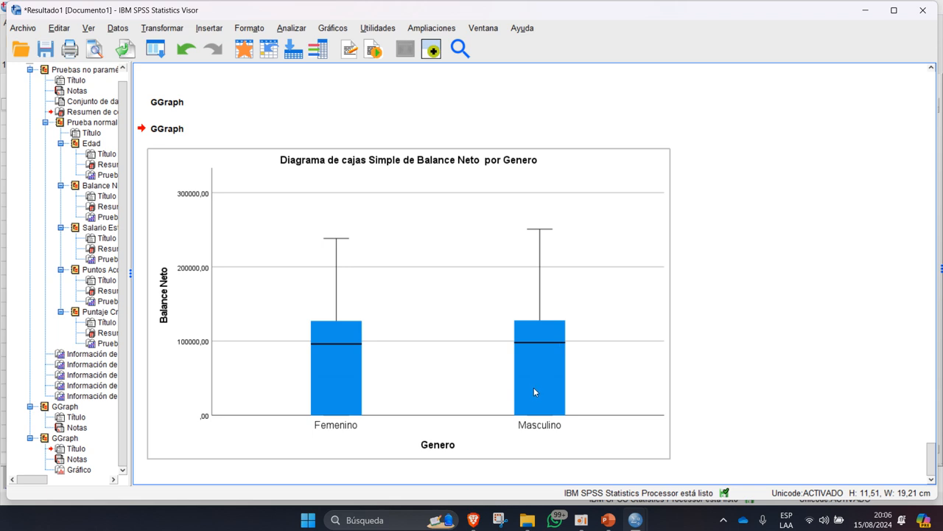
left_click(839, 427)
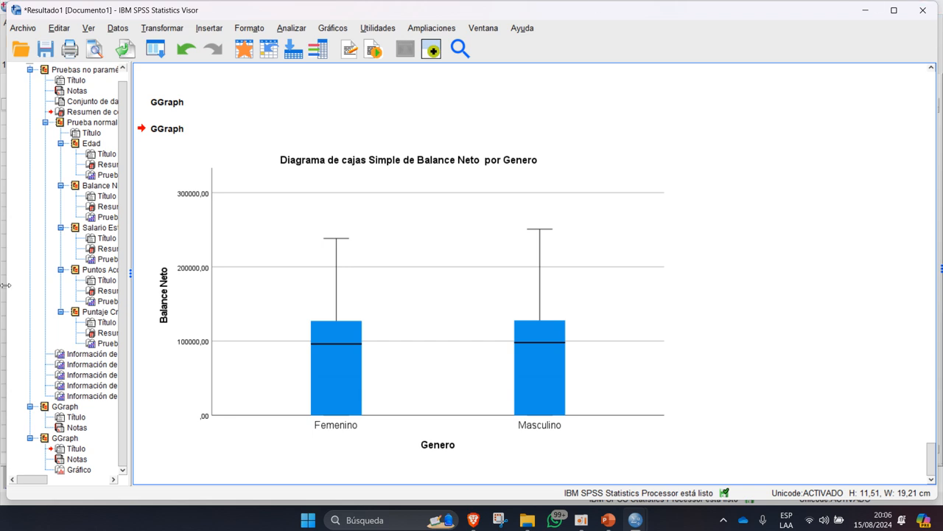
Open the Explorar analysis under descriptive statistics and review its statistics and chart options without changing them.
left_click(293, 30)
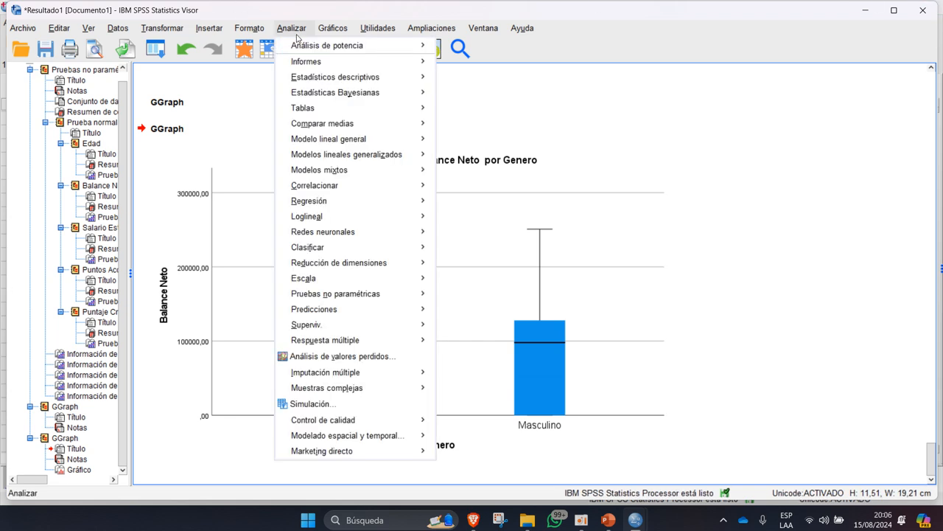
mouse_move(332, 84)
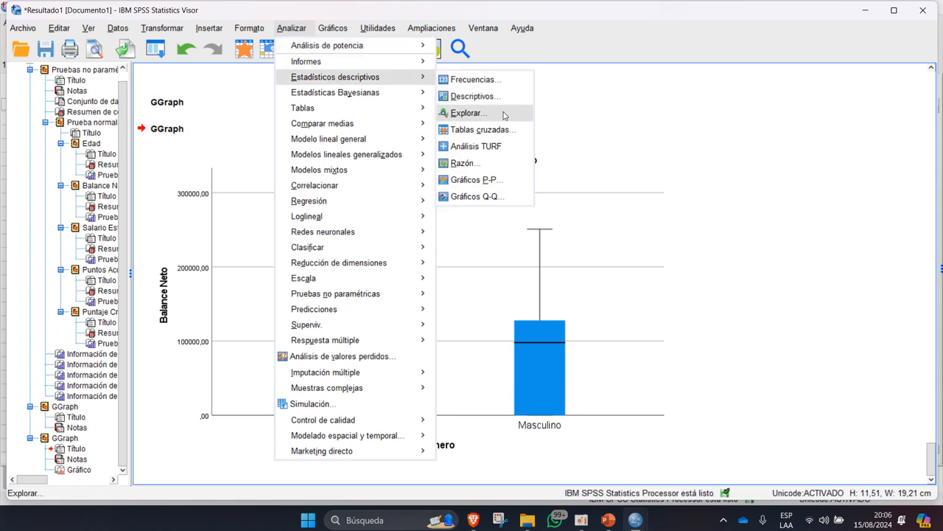
left_click(479, 113)
left_click(617, 131)
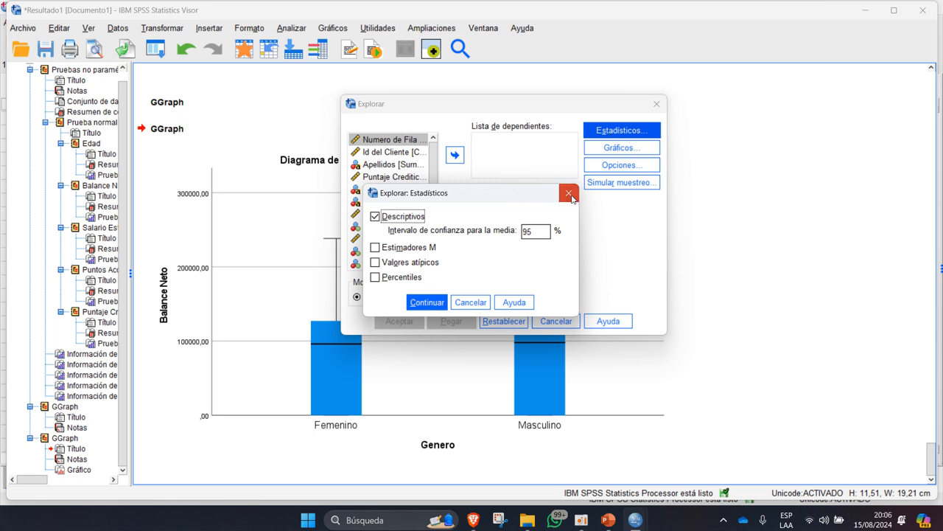
key("Return")
left_click(621, 147)
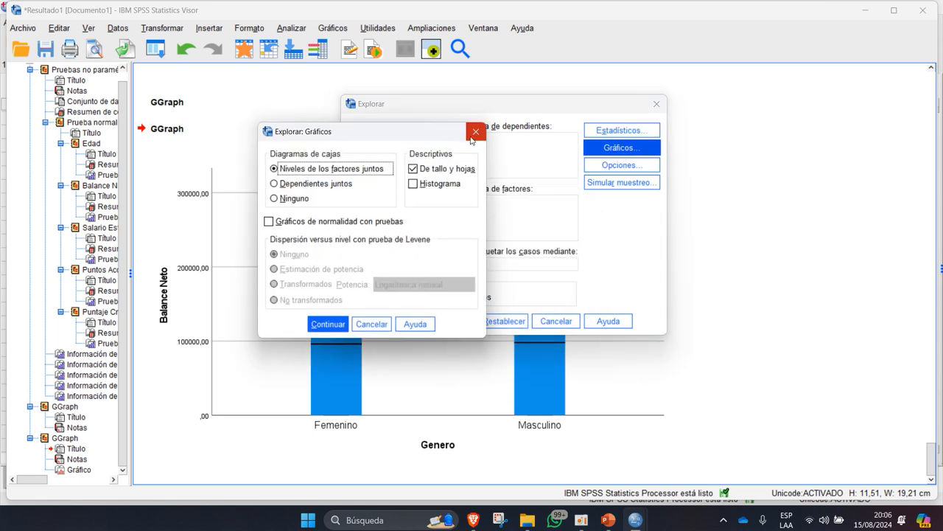
left_click(475, 132)
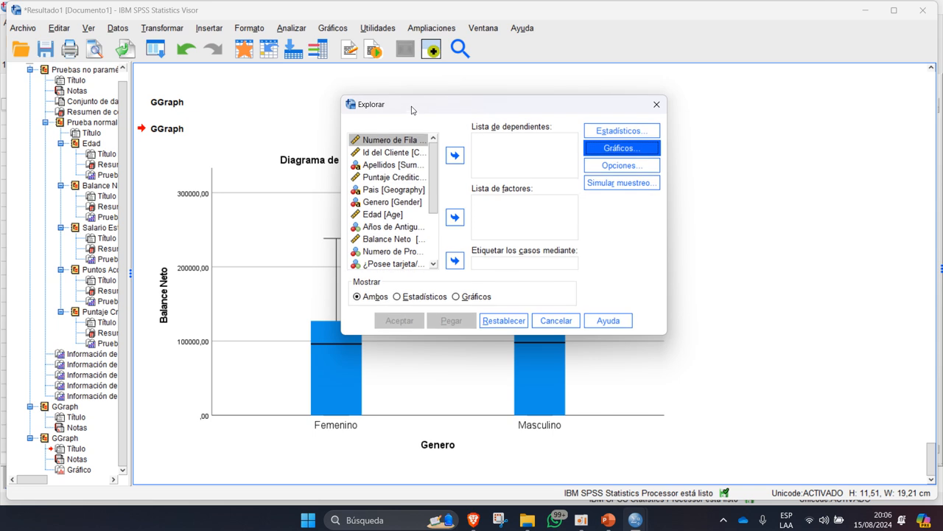
Enlarge the Explorar dialog and add Salario Estimado and Balance Neto to the dependent variables.
left_click_drag(411, 109, 286, 115)
left_click_drag(337, 336, 339, 408)
left_click(429, 181)
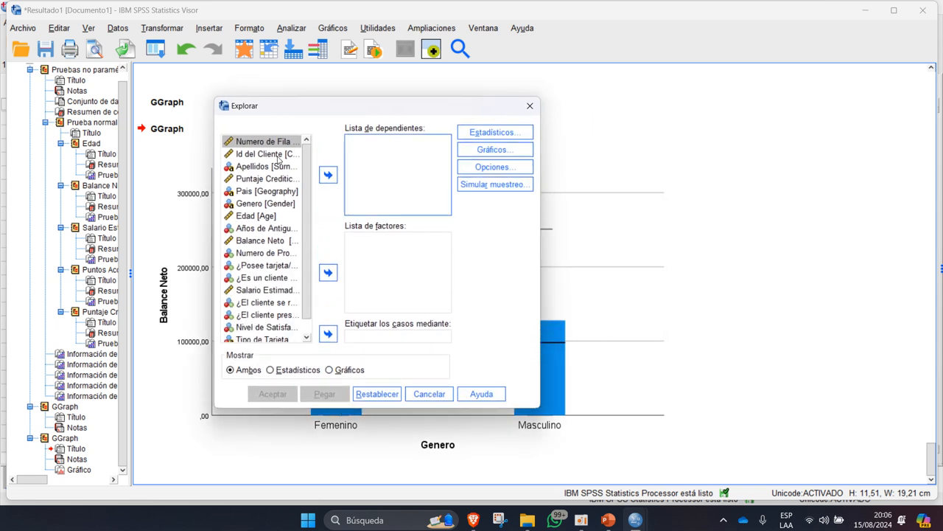
left_click(264, 291)
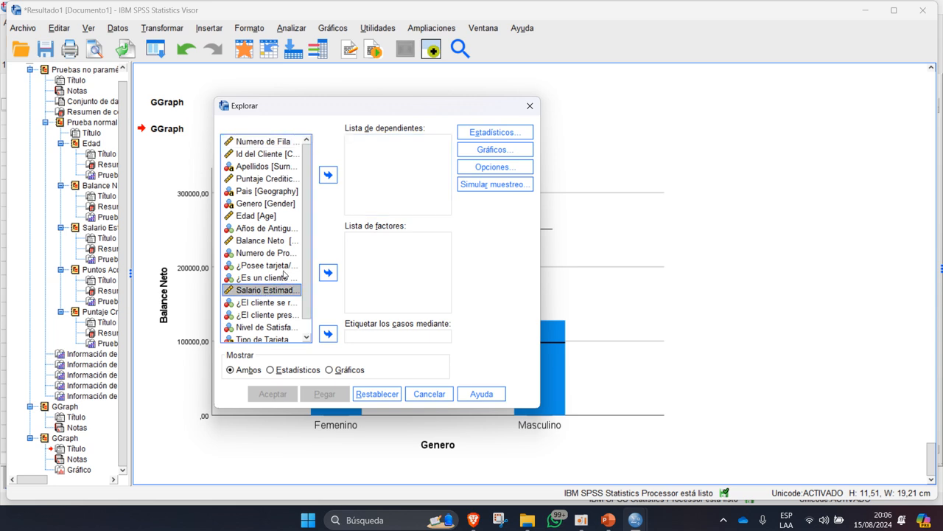
left_click(328, 174)
left_click_drag(383, 105, 384, 202)
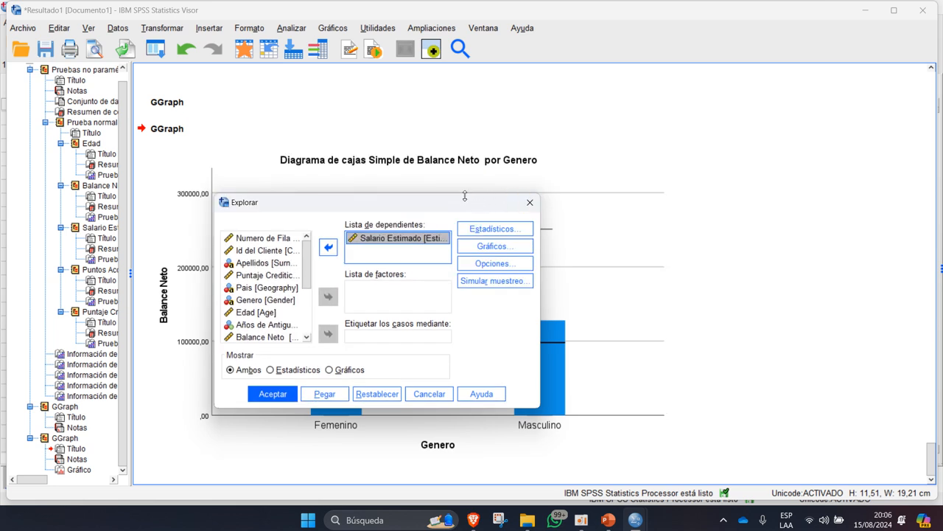
left_click_drag(468, 194, 468, 98)
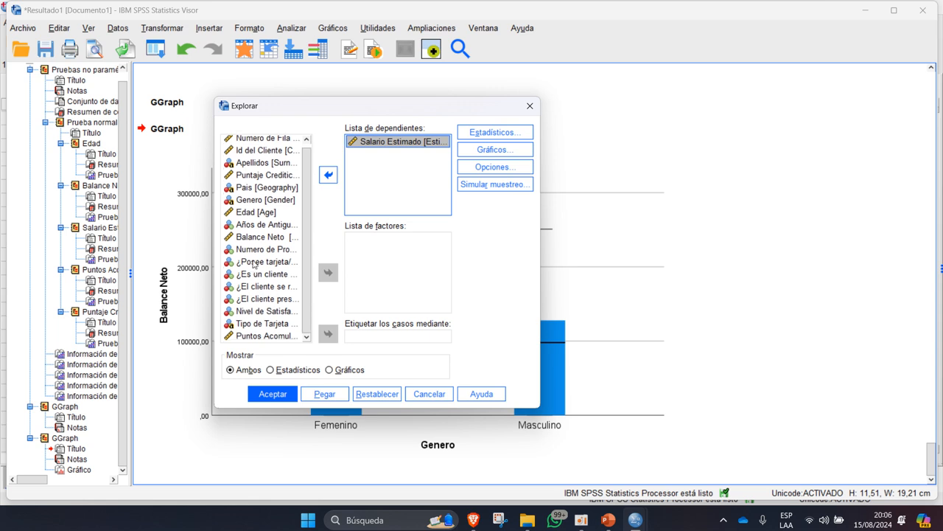
left_click(259, 237)
left_click(328, 175)
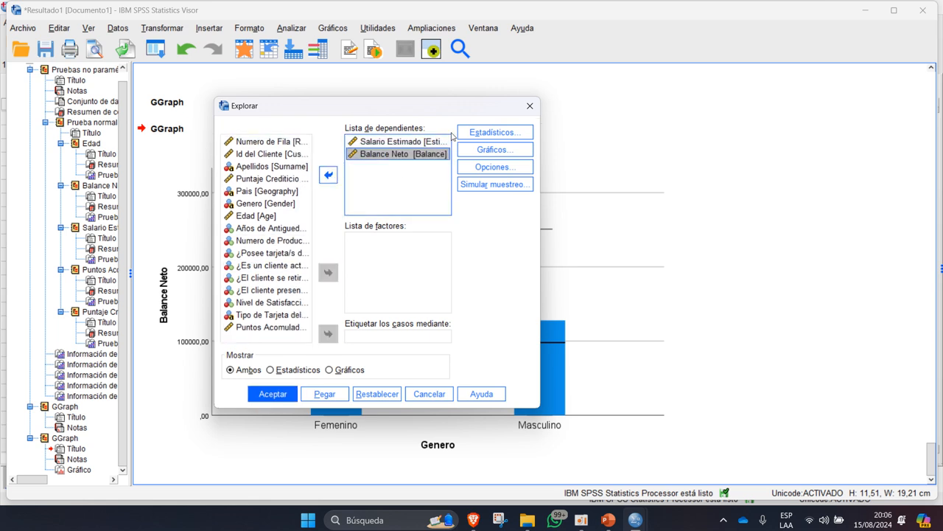
Add Edad and Puntaje Crediticio to the dependent variables of the Explorar analysis.
left_click(427, 142)
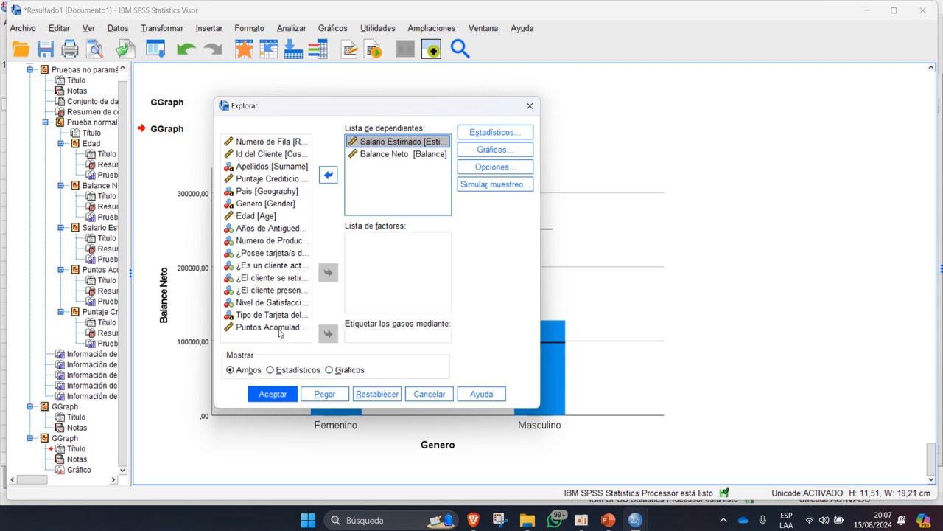
left_click(276, 216)
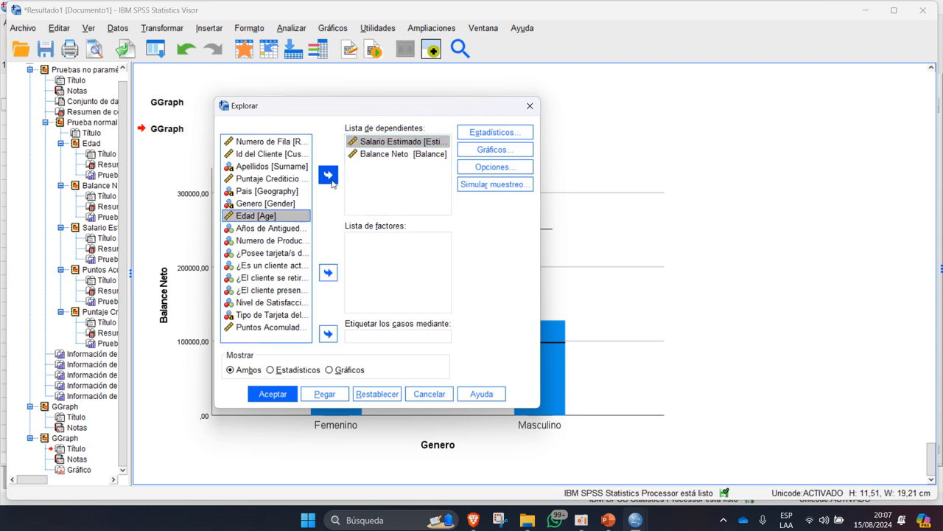
left_click(328, 177)
left_click(259, 179)
left_click(328, 174)
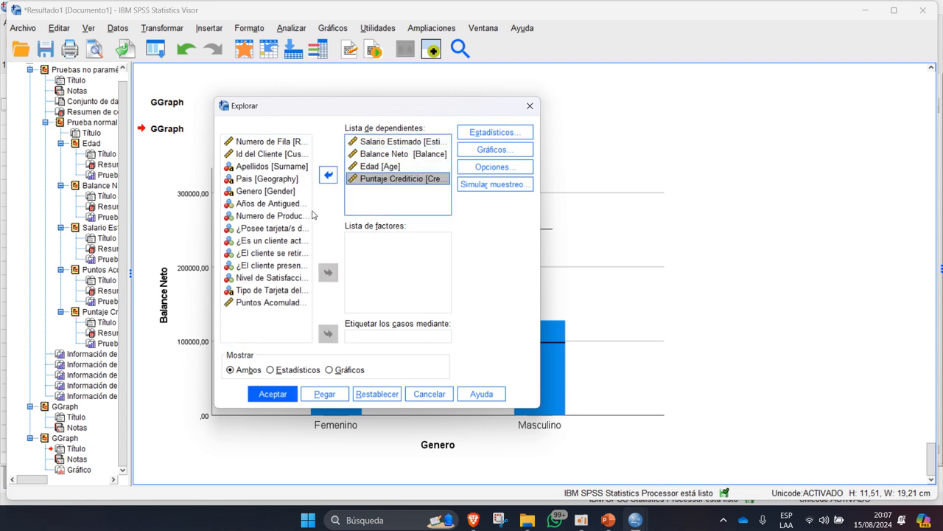
Add Genero to the factor list of the Explorar analysis.
left_click(402, 258)
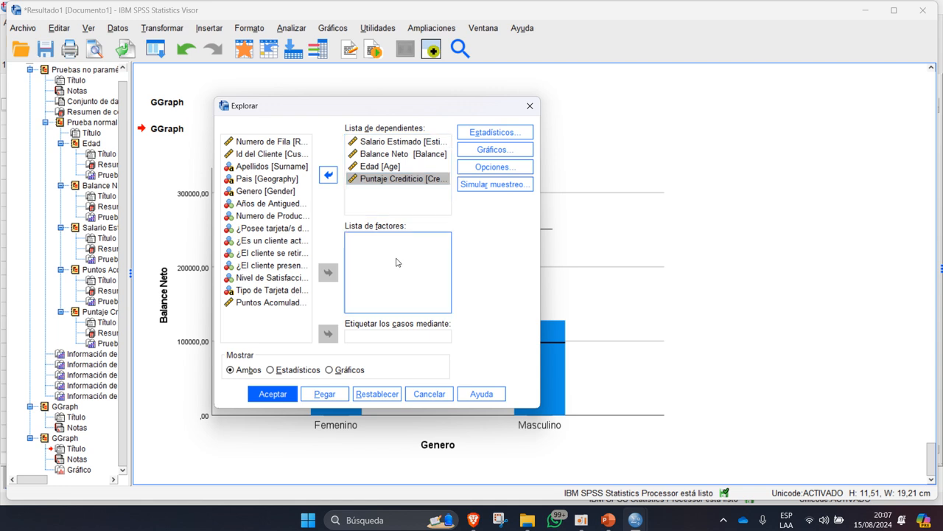
left_click(261, 192)
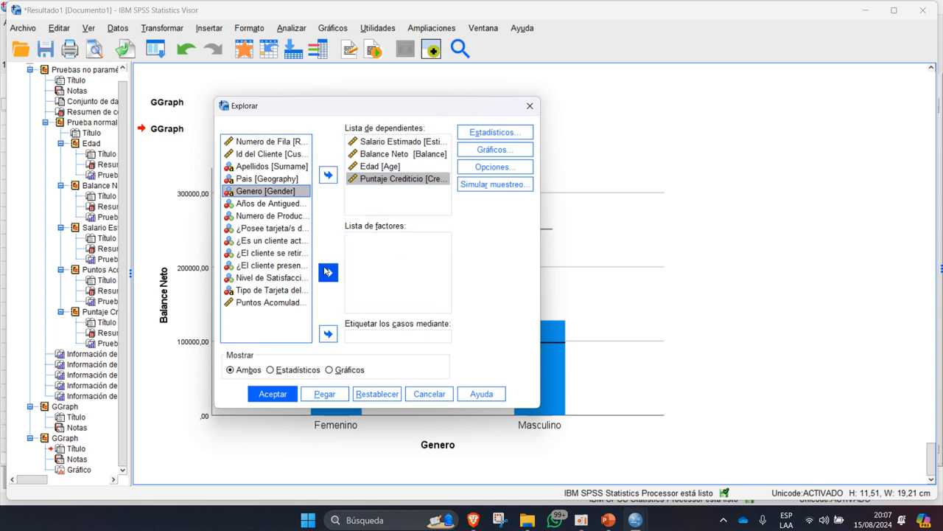
left_click(328, 272)
Configure the Explorar charts without boxplots or stem-and-leaf plots, set the Levene test to No transformados, and run the analysis.
left_click(510, 150)
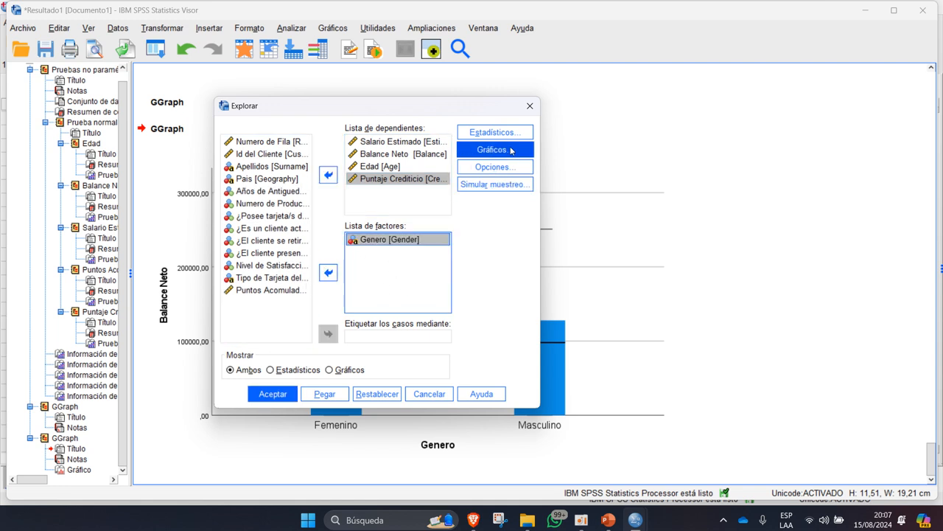
left_click(498, 167)
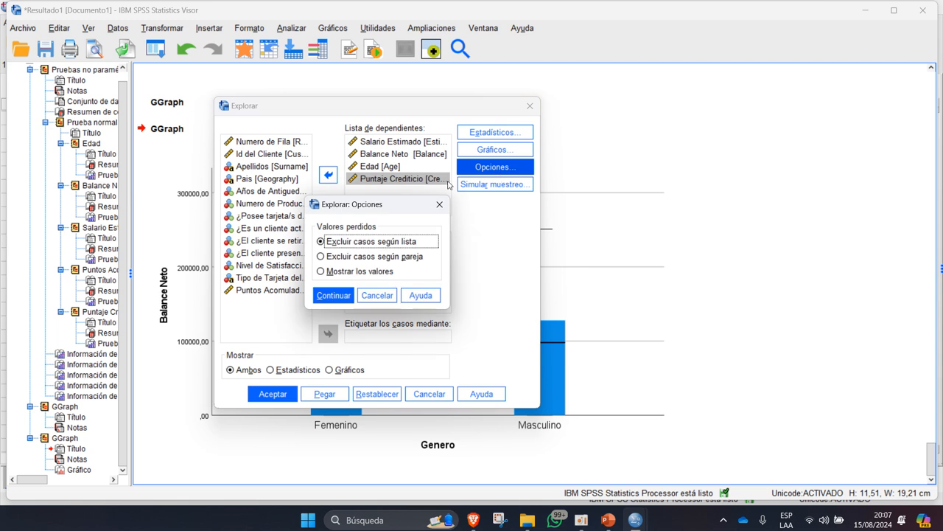
left_click(439, 204)
left_click(495, 150)
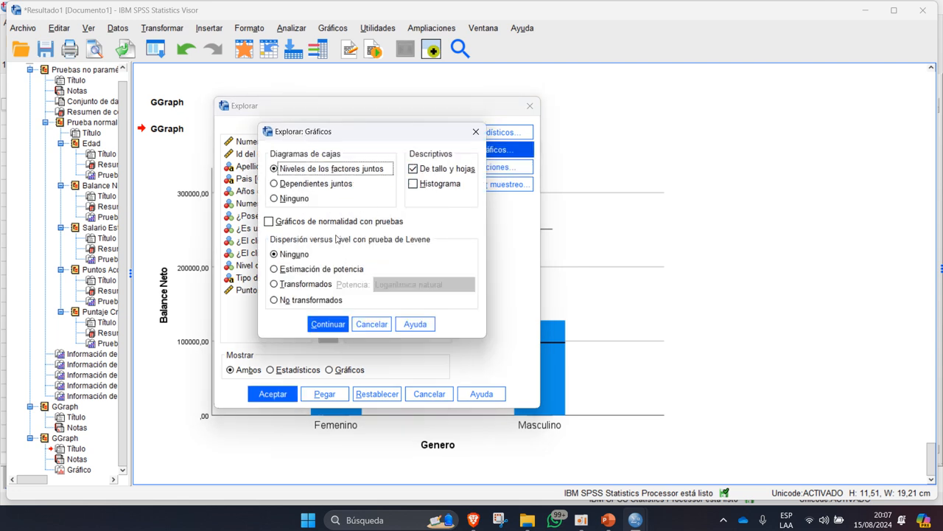
left_click(293, 200)
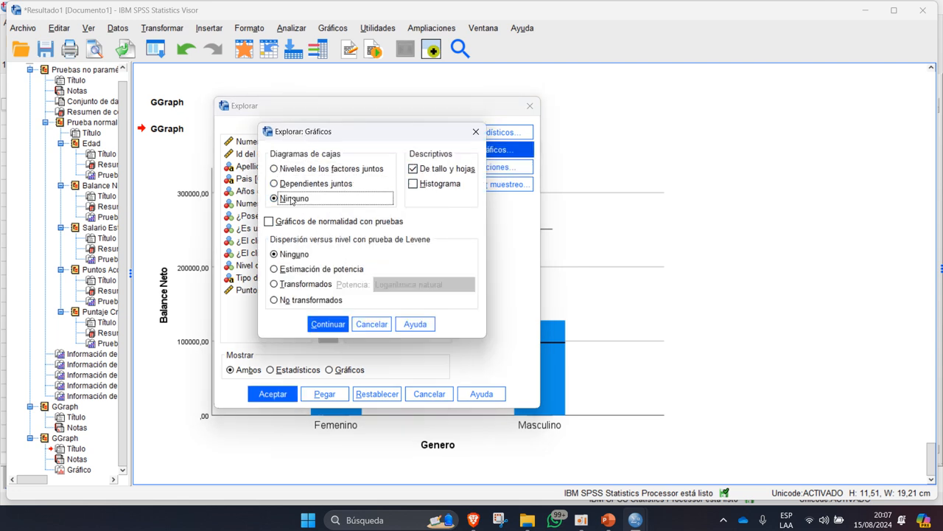
left_click(413, 169)
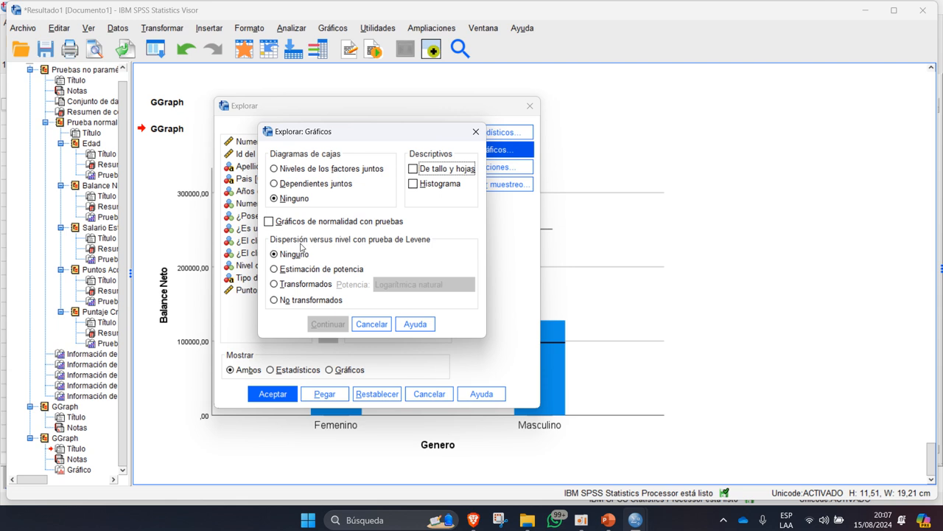
left_click(295, 303)
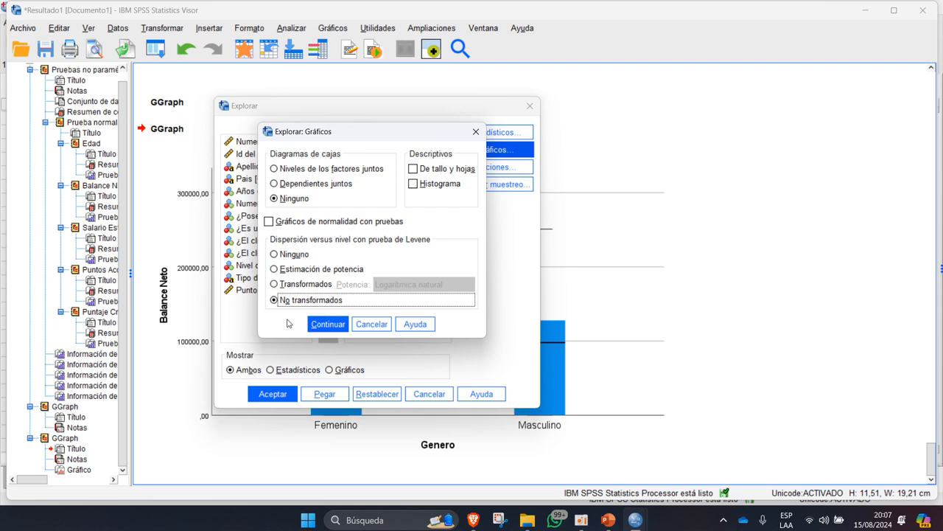
left_click(324, 325)
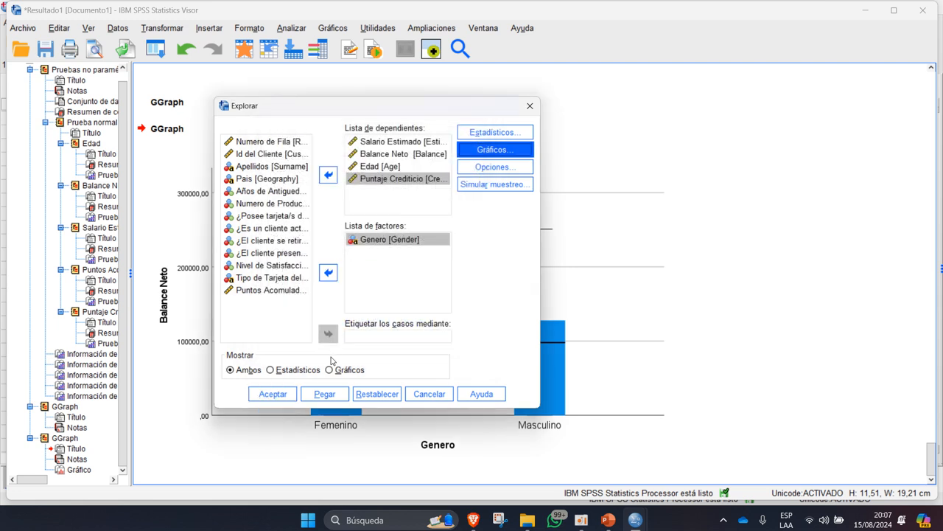
left_click(277, 398)
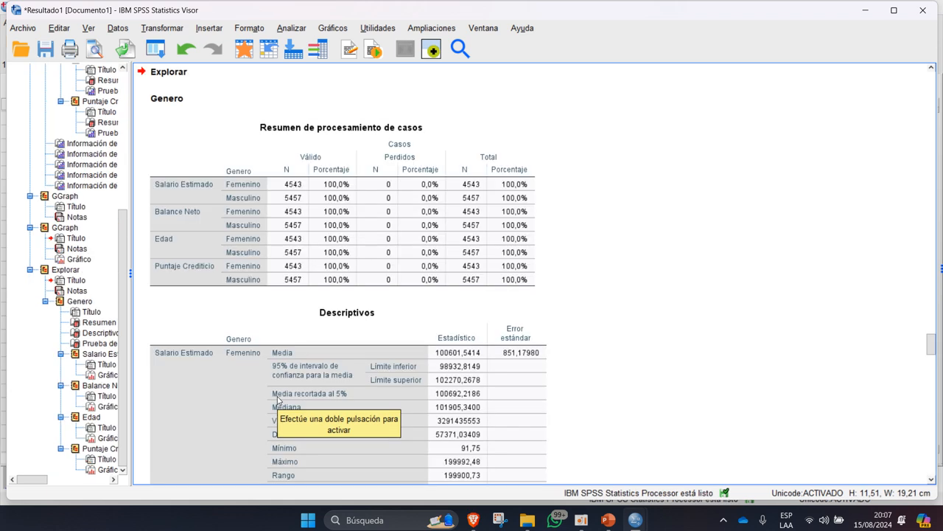
Find the Prueba de homogeneidad de varianza table in the Explorar output and copy it as an image.
scroll(318, 236, "down", 3)
left_click(318, 236)
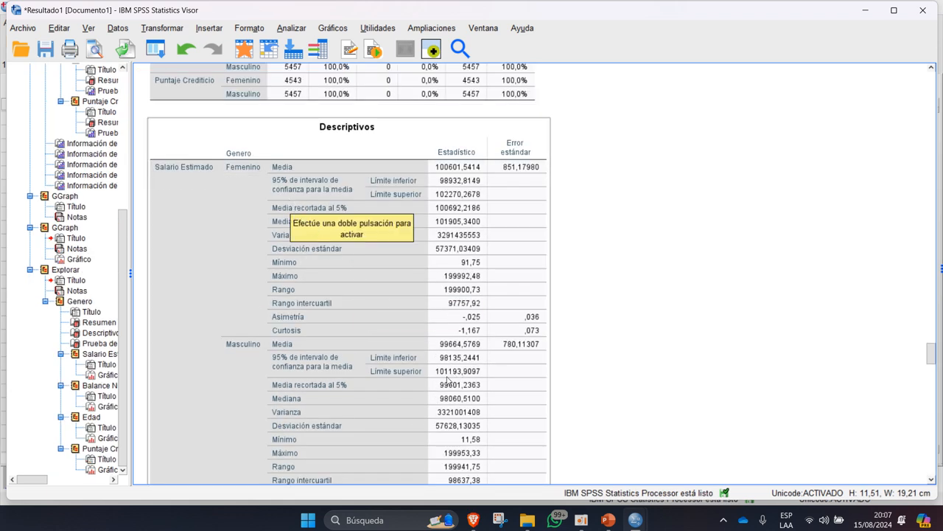
scroll(419, 385, "down", 12)
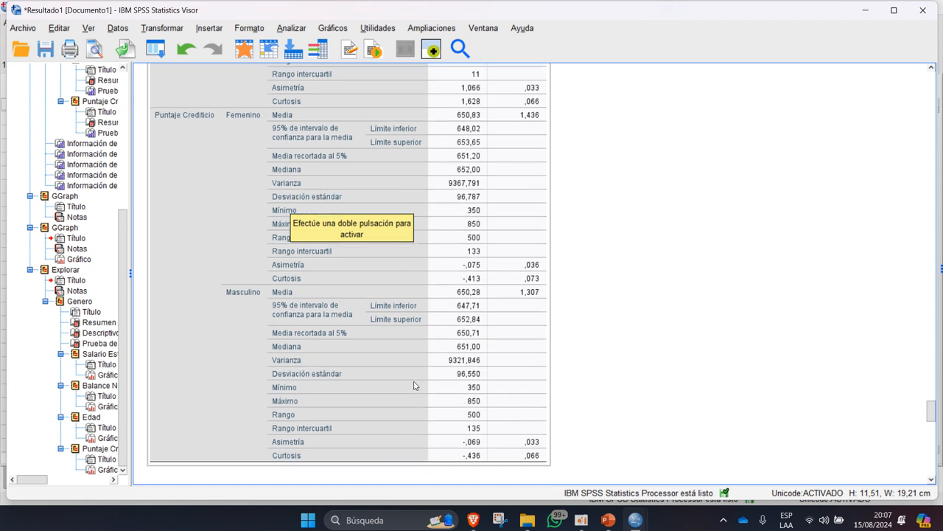
scroll(413, 386, "up", 6)
left_click(413, 377)
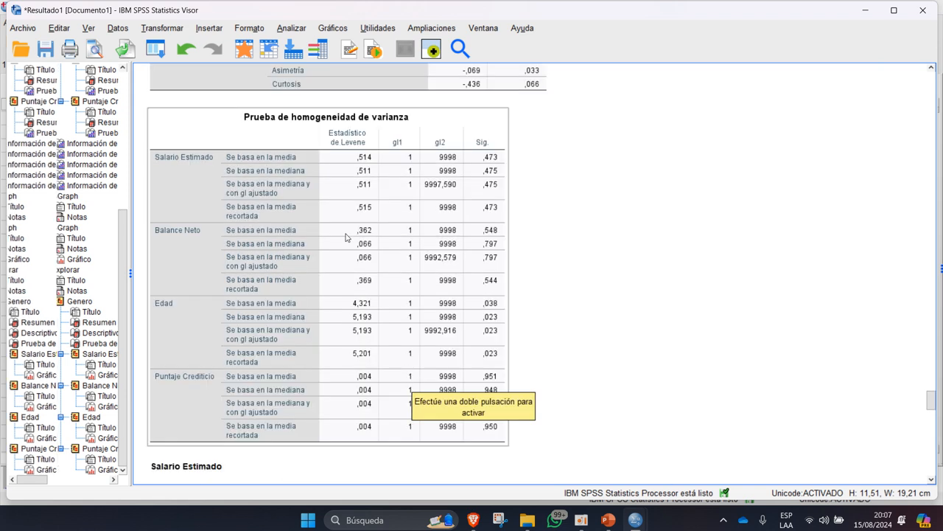
right_click(292, 157)
mouse_move(322, 199)
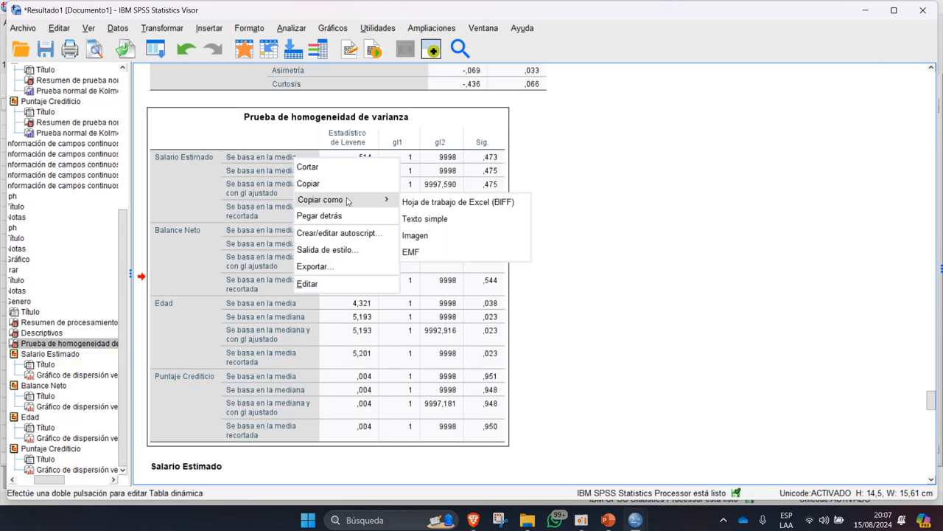
left_click(465, 236)
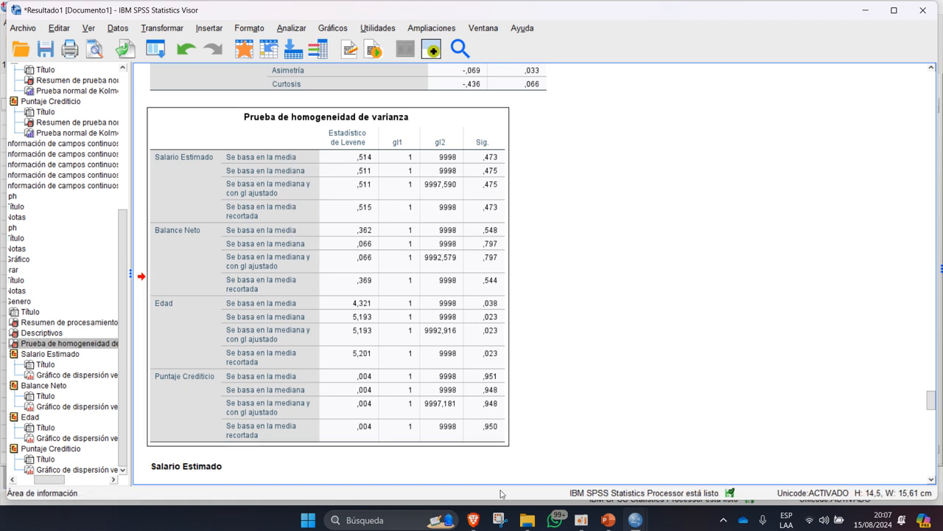
Switch to PowerPoint, paste the table image onto slide 8, and reduce it to 12.82 by 13.8 cm, centered below the red header.
left_click(609, 520)
left_click(493, 323)
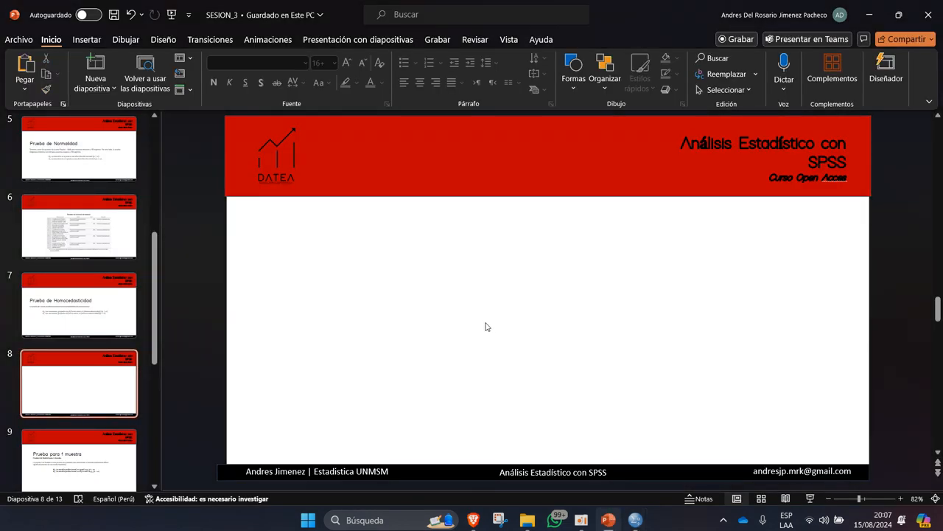
key("ctrl+v")
left_click_drag(548, 159, 536, 235)
key("ctrl+z")
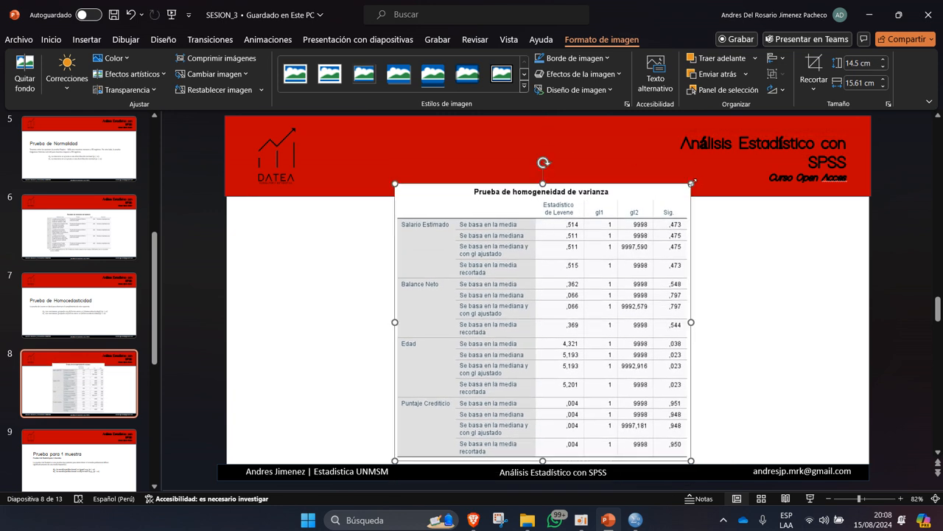
left_click_drag(692, 184, 656, 215)
left_click_drag(518, 321, 525, 313)
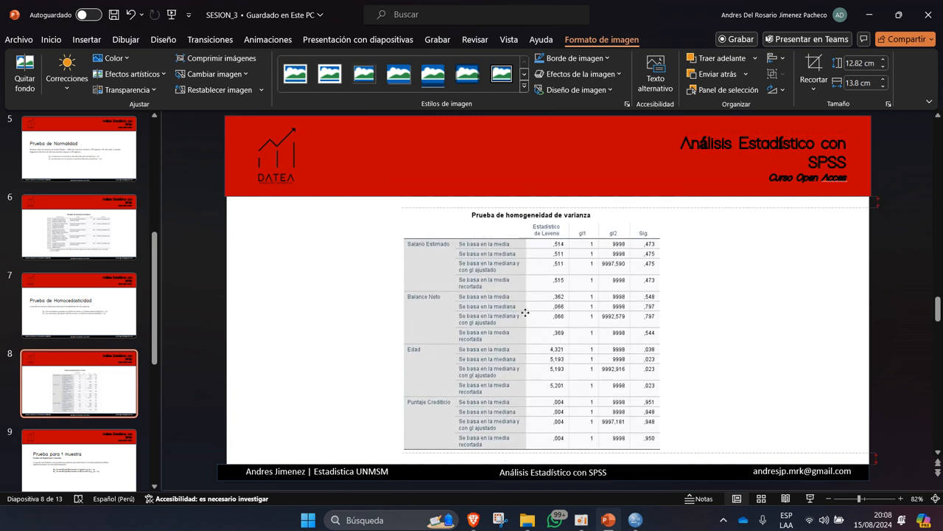
left_click(310, 221)
Change the highlighter to yellow and highlight "Se basa en la media" in the Salario Estimado rows.
left_click(108, 39)
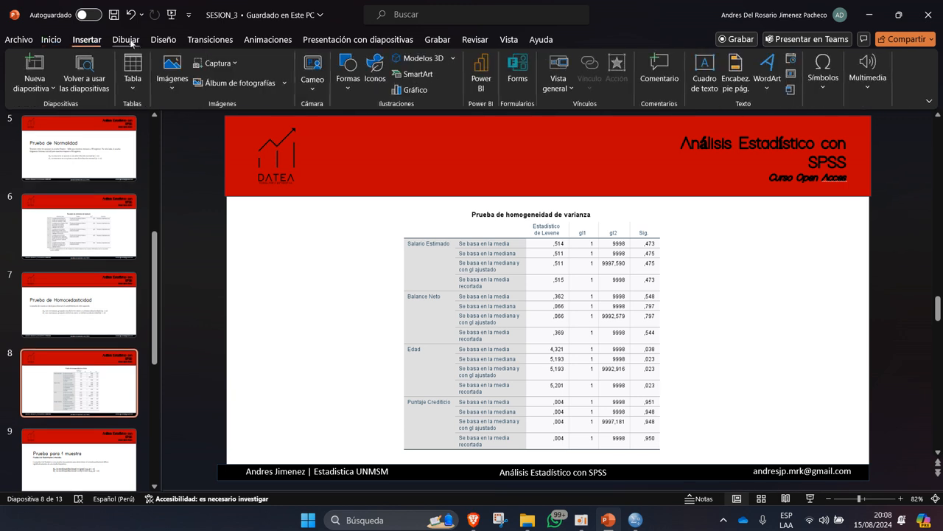
left_click(126, 39)
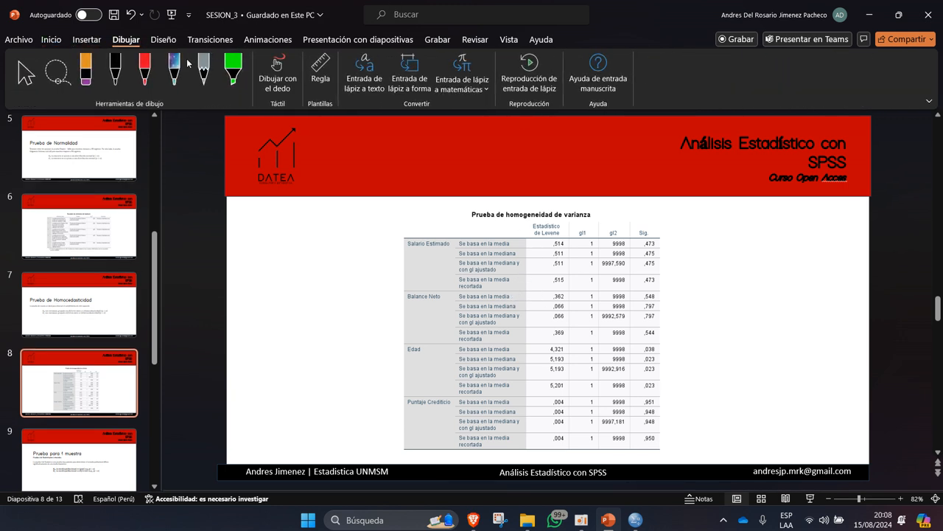
left_click(232, 70)
left_click(233, 70)
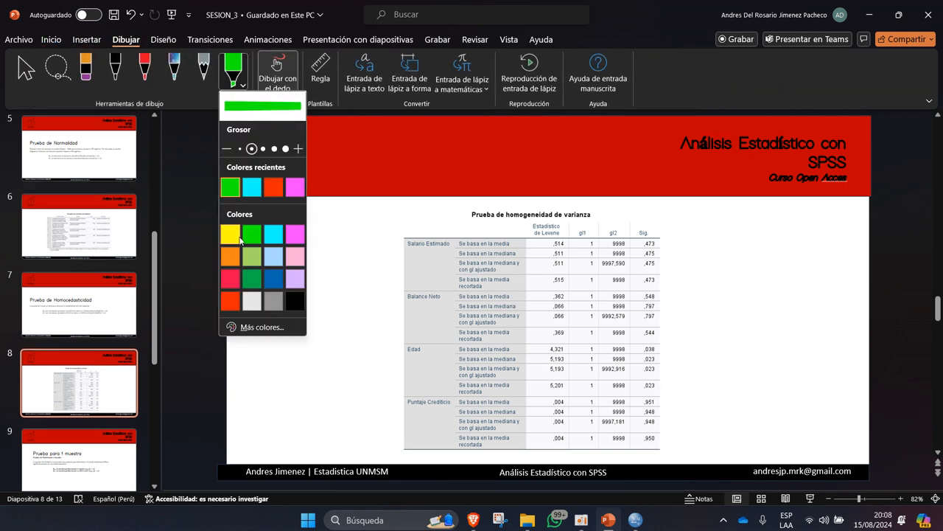
left_click(230, 233)
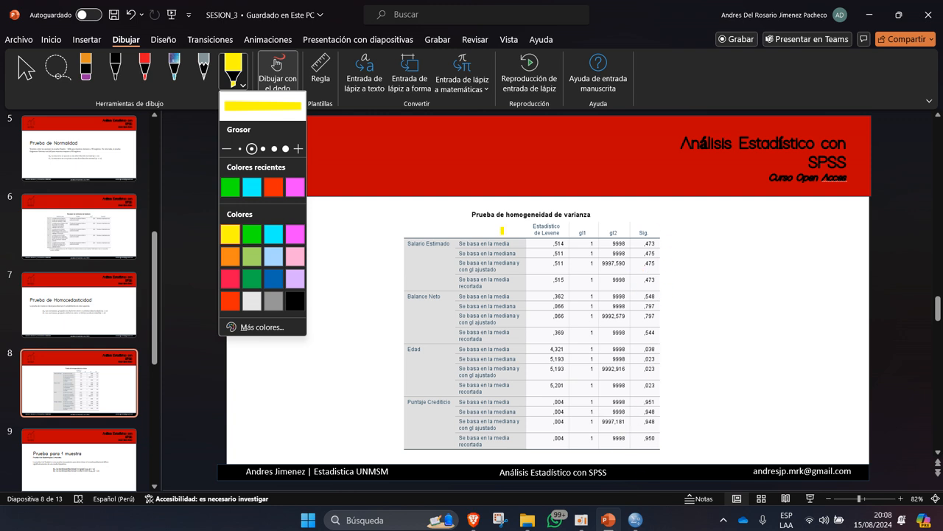
left_click(594, 4)
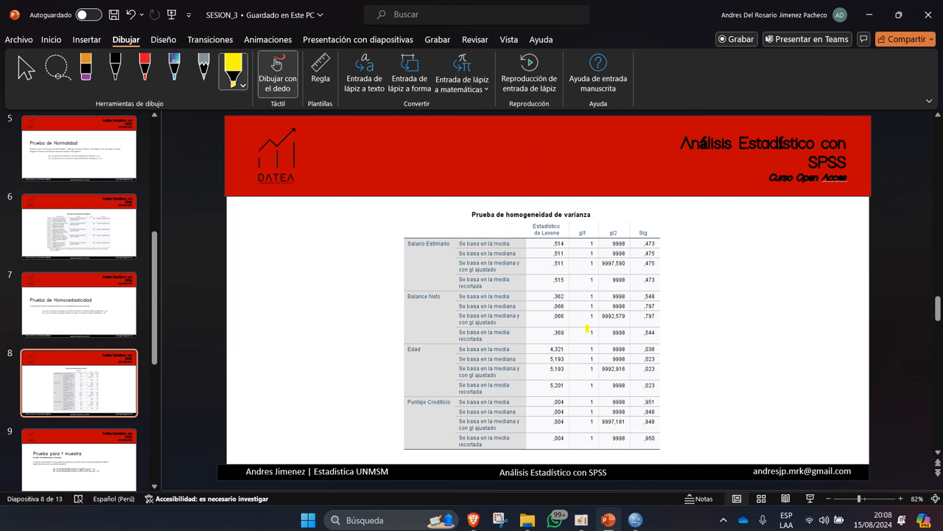
scroll(588, 330, "up", 12)
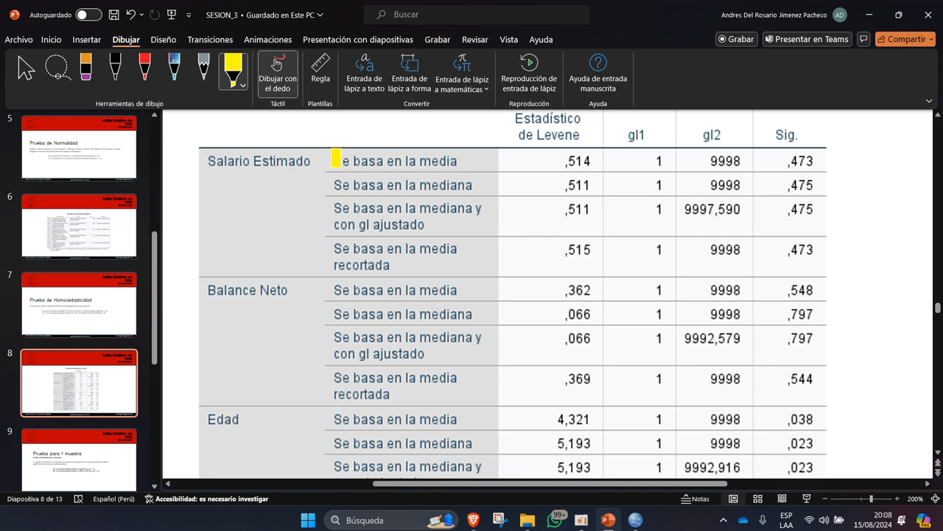
left_click_drag(336, 160, 444, 159)
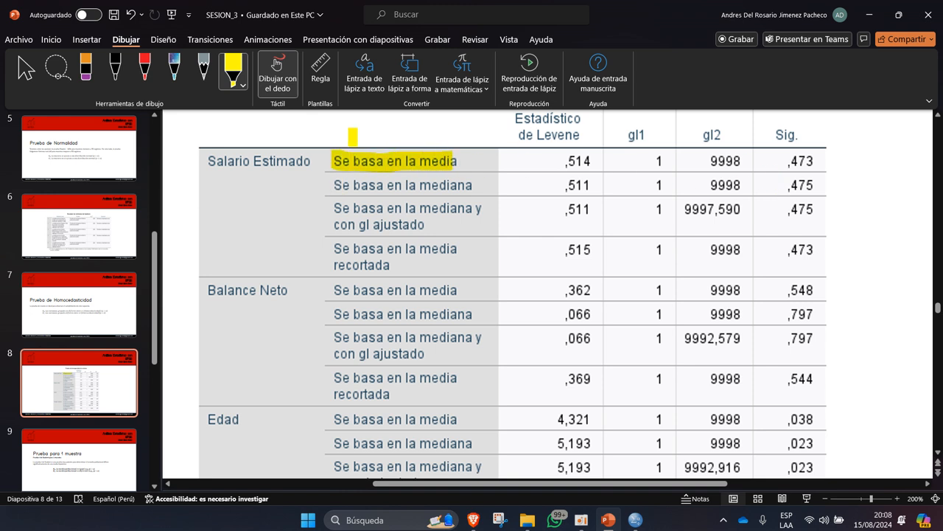
mouse_move(790, 158)
left_mouse_down()
mouse_move(820, 159)
mouse_move(805, 186)
mouse_move(814, 210)
left_mouse_up()
left_click_drag(796, 249, 822, 250)
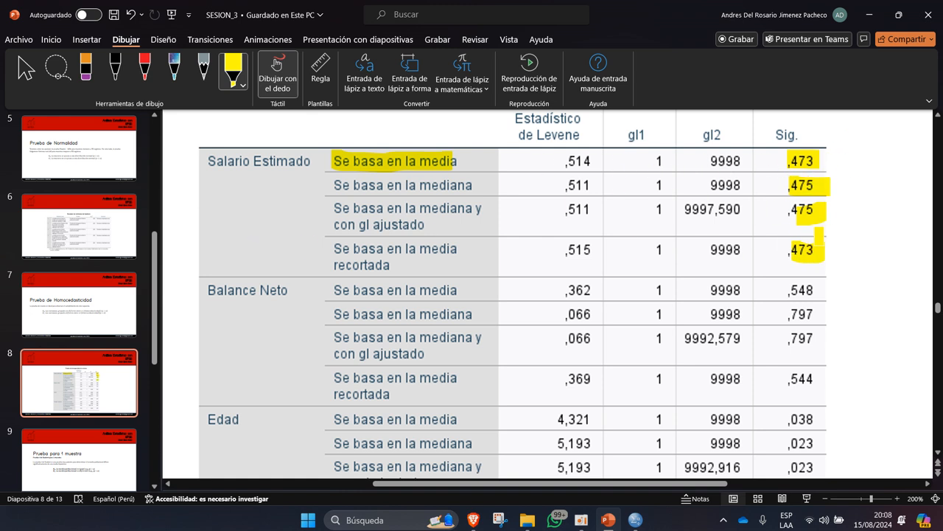
left_click(85, 70)
left_click_drag(862, 166, 803, 207)
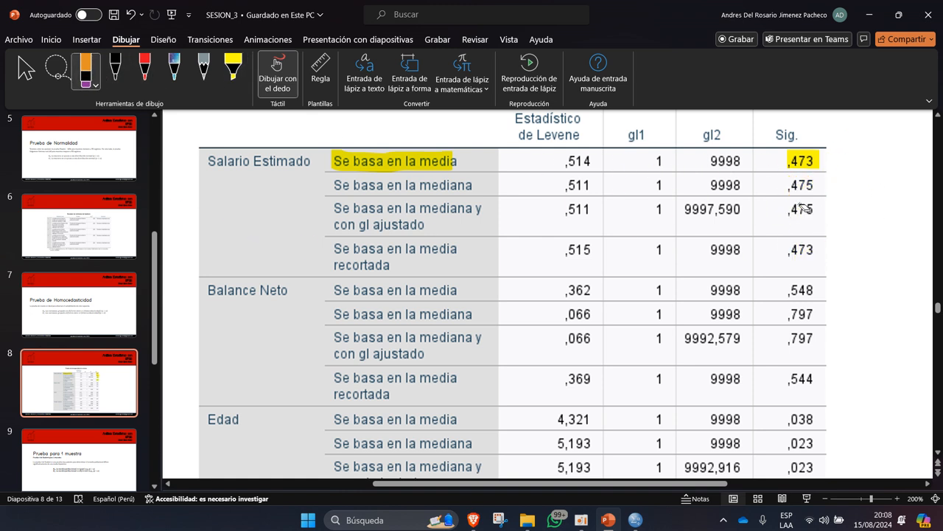
left_click(811, 160)
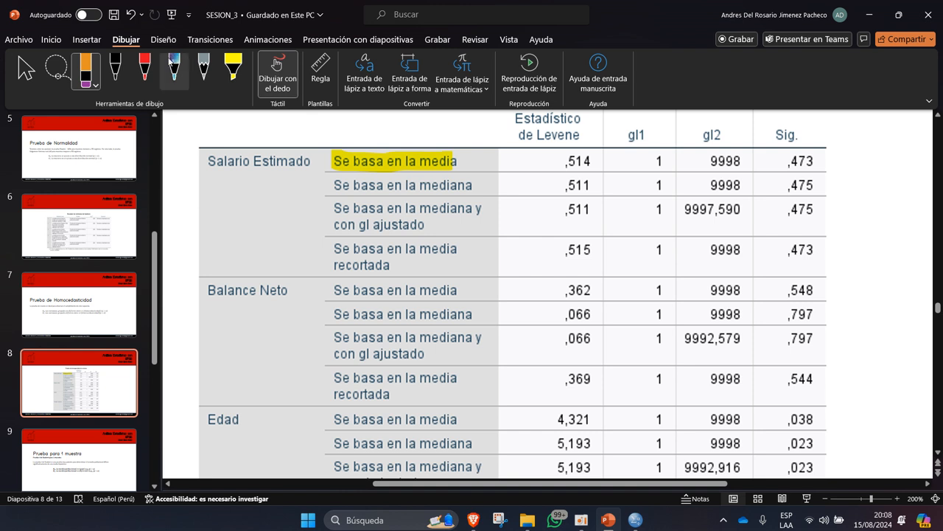
Highlight the "Sig." column heading of the variance homogeneity table in yellow.
left_click(204, 68)
left_click(234, 68)
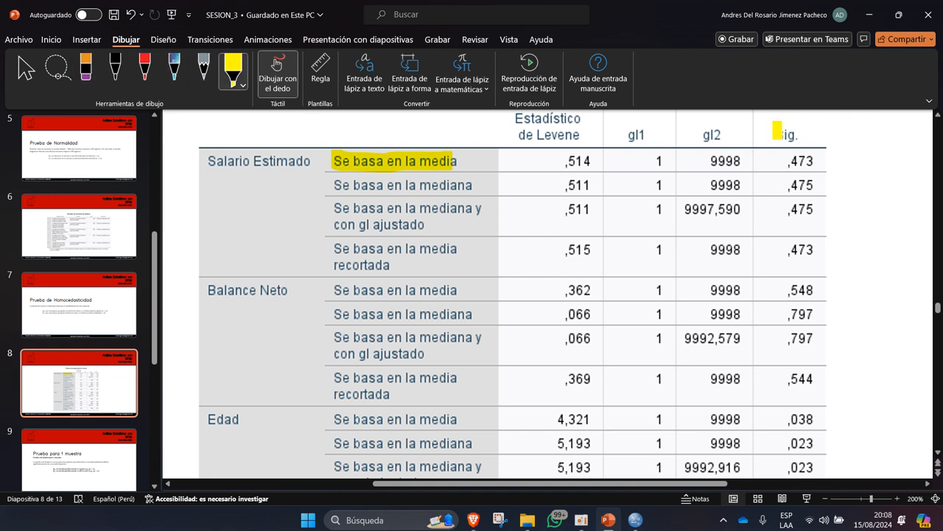
left_click_drag(777, 133, 804, 135)
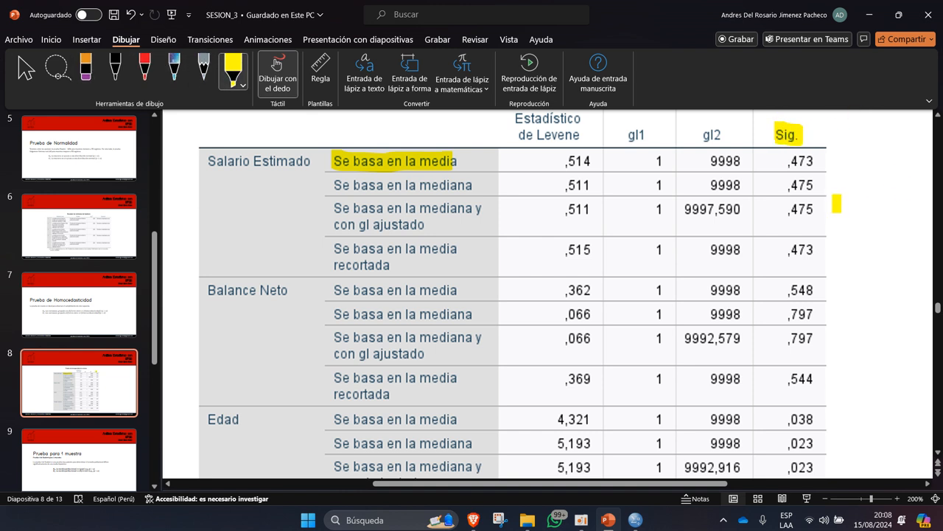
Highlight the mean-based Salario Estimado significance, write ">0.05" in red beside it, and erase both marks.
mouse_move(784, 164)
left_mouse_down()
mouse_move(821, 163)
mouse_move(862, 145)
mouse_move(897, 168)
mouse_move(904, 149)
left_mouse_up()
left_click(145, 68)
left_click(885, 165)
left_click_drag(921, 153, 911, 171)
left_click(817, 168)
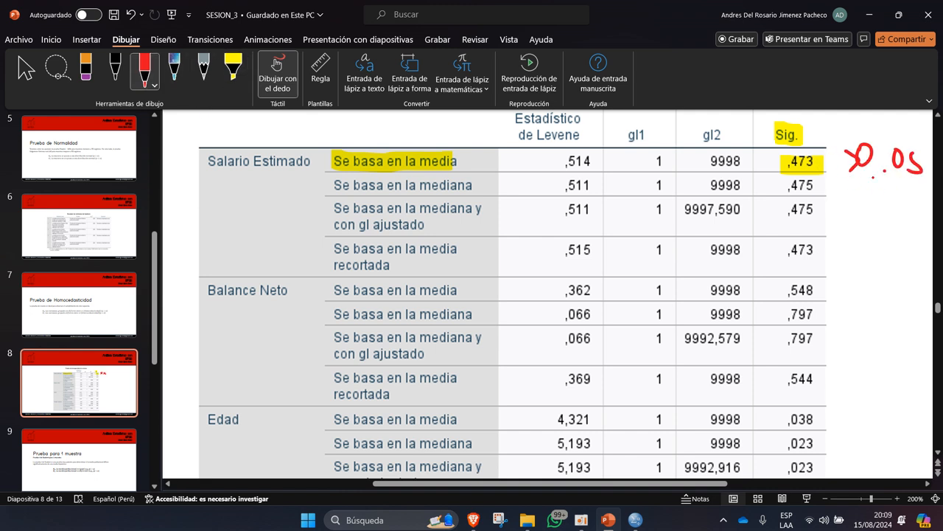
left_click(85, 70)
left_click_drag(876, 179, 914, 141)
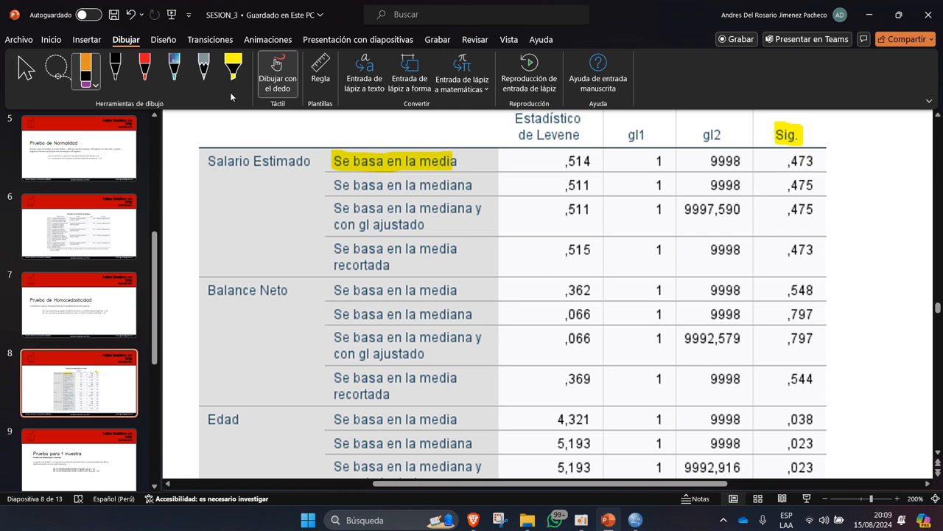
Highlight the Salario Estimado label in yellow and write "SI" in red beneath it.
left_click(242, 80)
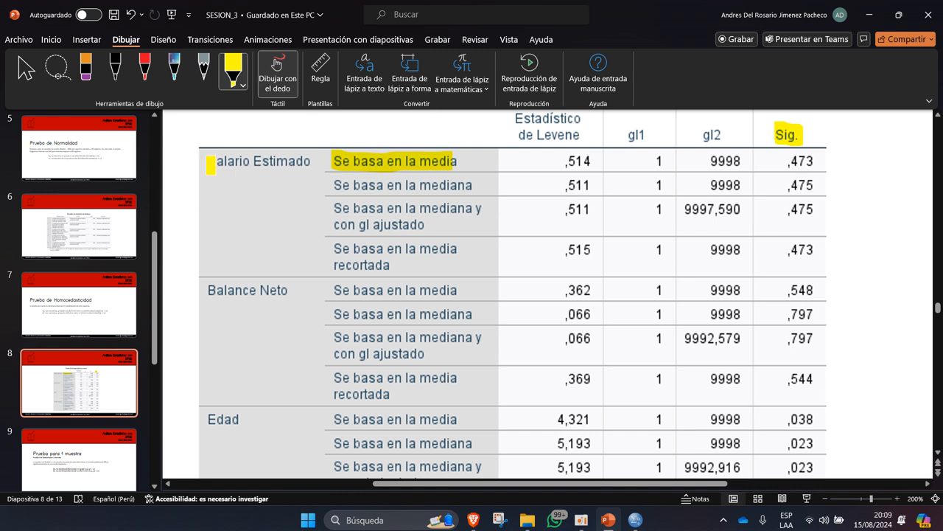
left_click_drag(210, 163, 320, 163)
left_click(145, 68)
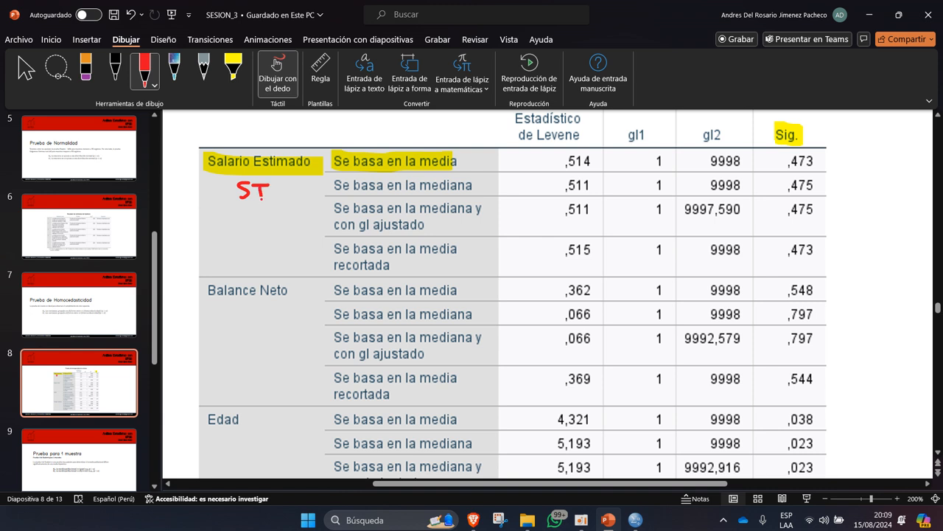
left_click_drag(254, 200, 278, 202)
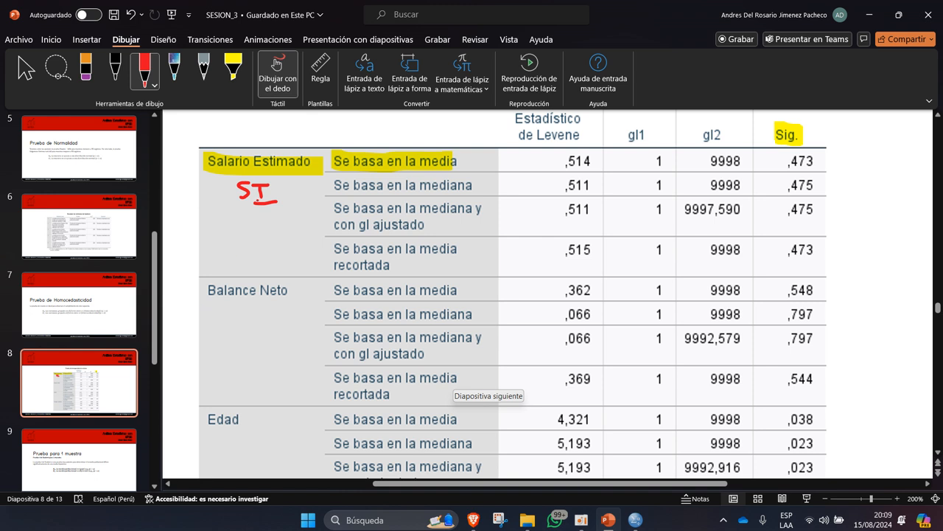
Erase and redraw the "I" of the red "SI" beneath Salario Estimado, and highlight that variable's mean-based significance in yellow.
left_click(85, 68)
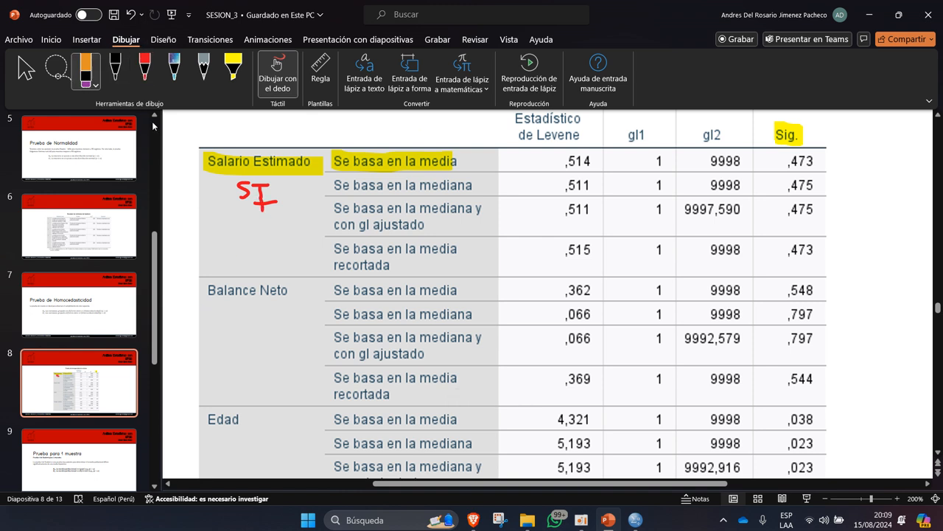
mouse_move(275, 202)
left_mouse_down()
mouse_move(279, 194)
mouse_move(266, 210)
left_mouse_up()
left_click(144, 68)
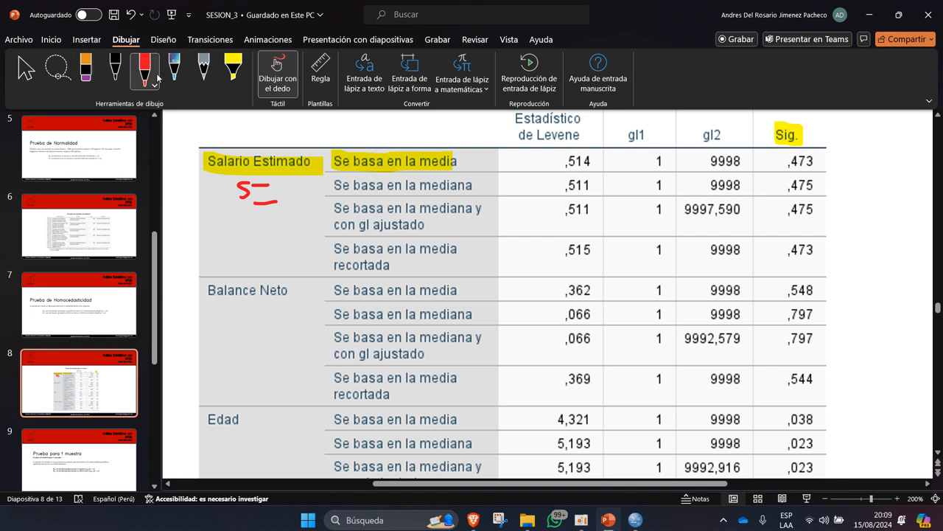
left_click(233, 68)
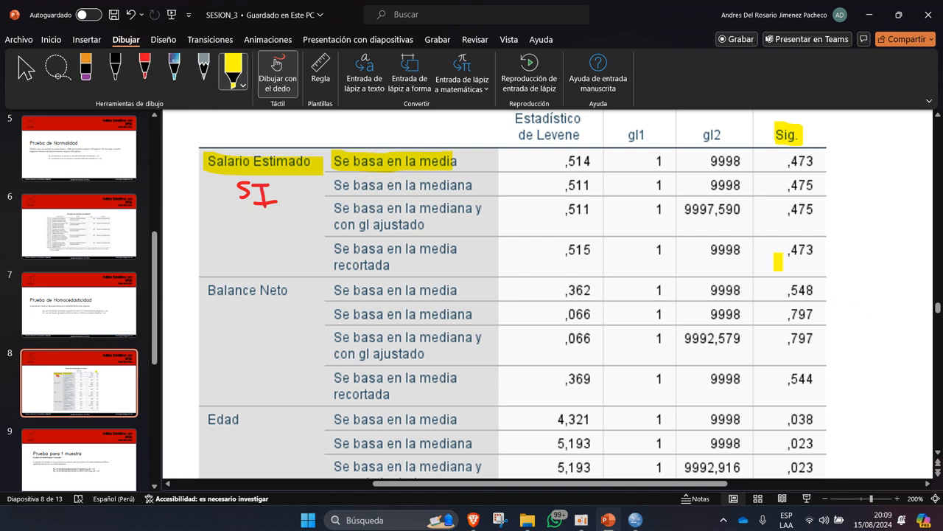
left_click_drag(784, 159, 814, 161)
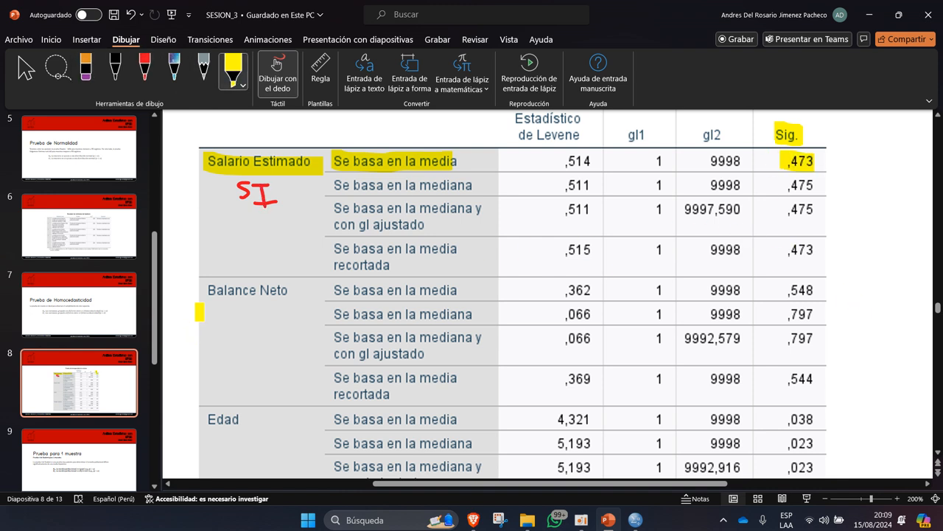
Highlight Balance Neto, its "Se basa en la media" label and its mean-based significance in yellow, and write "SI" in red beneath the variable.
left_click_drag(207, 290, 467, 291)
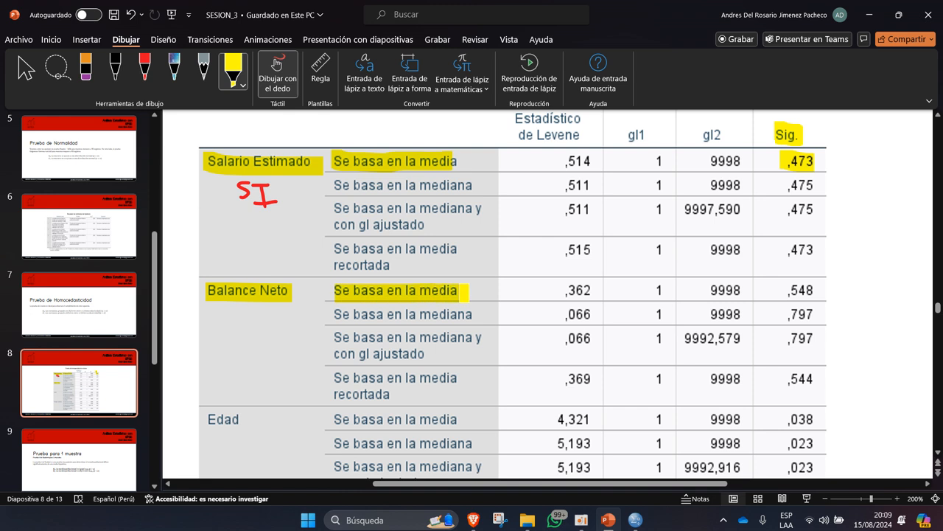
left_click_drag(776, 291, 828, 292)
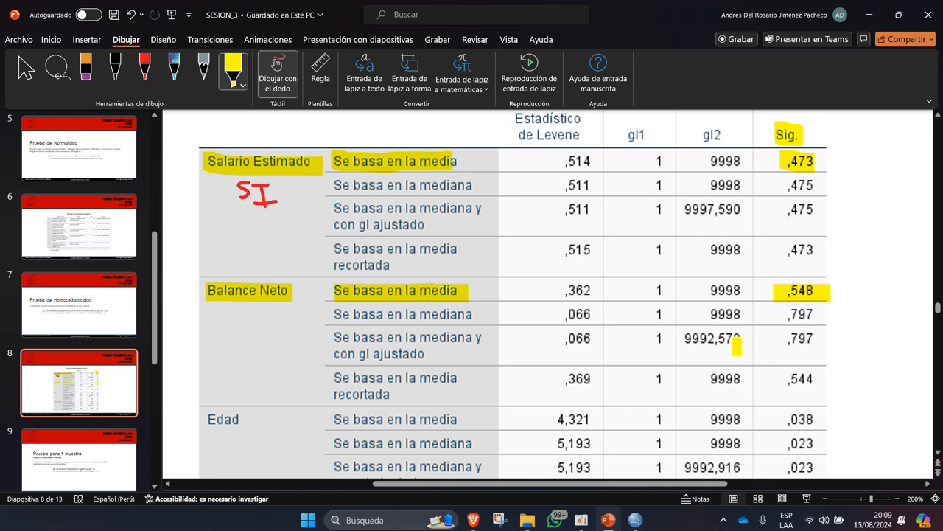
left_click(144, 69)
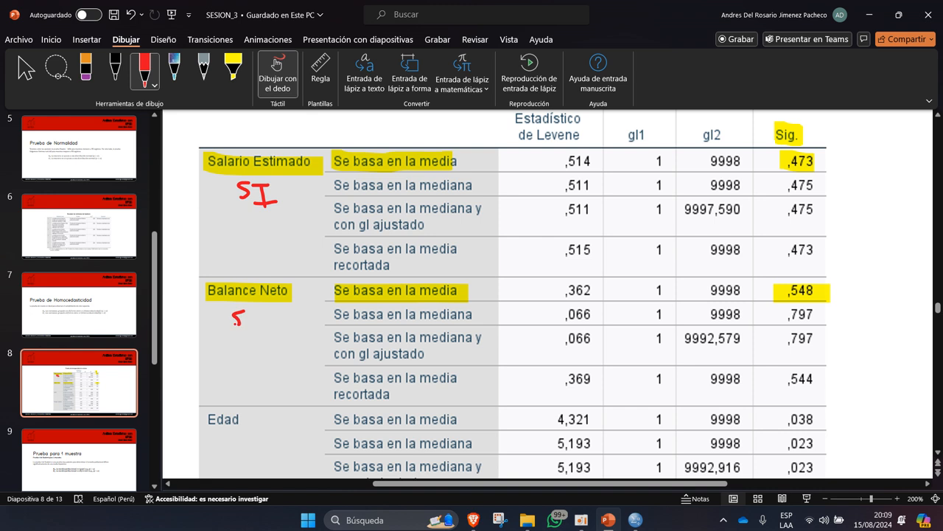
Highlight the Edad label and its mean-based significance in yellow.
scroll(400, 394, "down", 1)
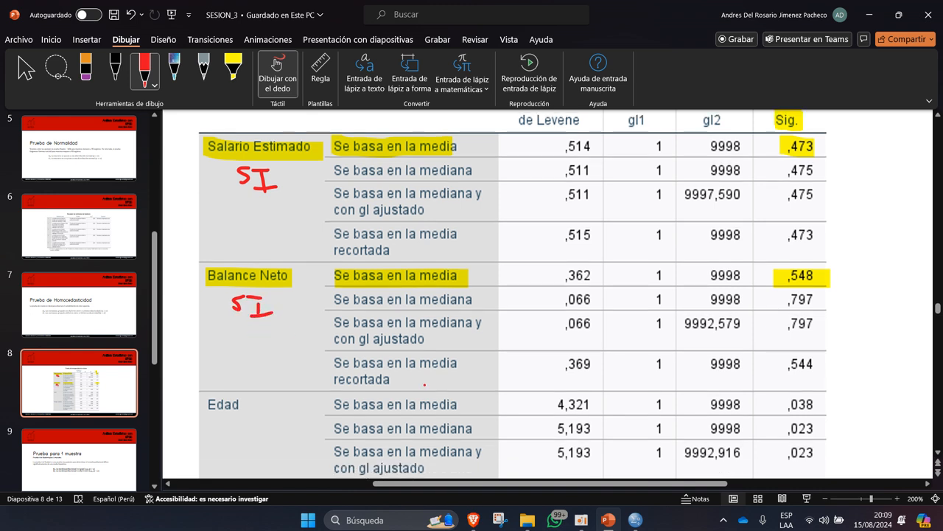
left_click(233, 70)
left_click_drag(206, 402, 242, 399)
left_click_drag(774, 405, 844, 405)
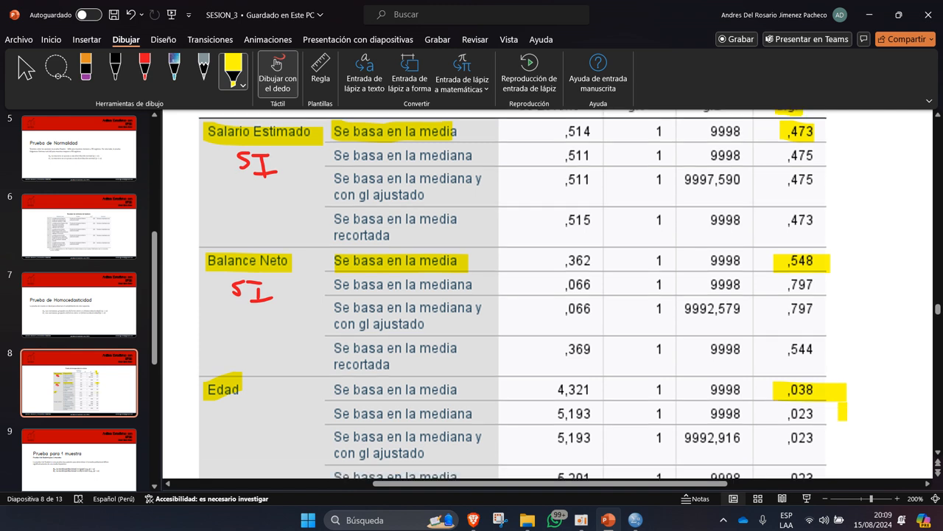
Write "<0.05" in red beside the highlighted Edad significance and "NO" in red beneath the Edad label.
scroll(811, 379, "down", 5)
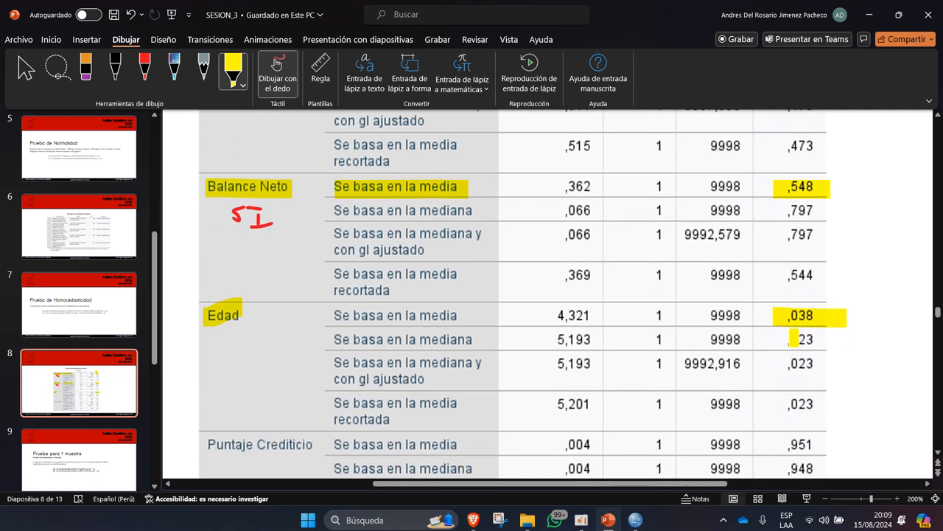
left_click(145, 70)
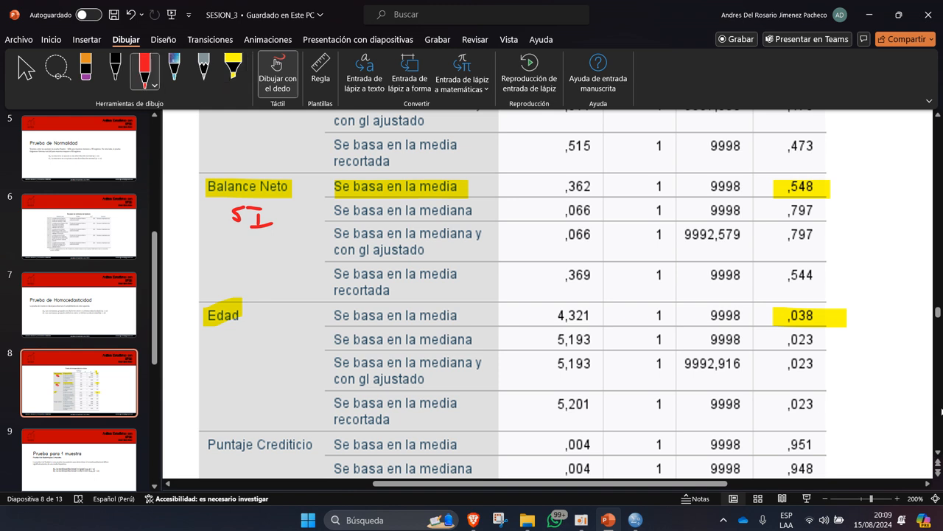
mouse_move(873, 316)
left_mouse_down()
mouse_move(913, 325)
mouse_move(907, 332)
left_mouse_up()
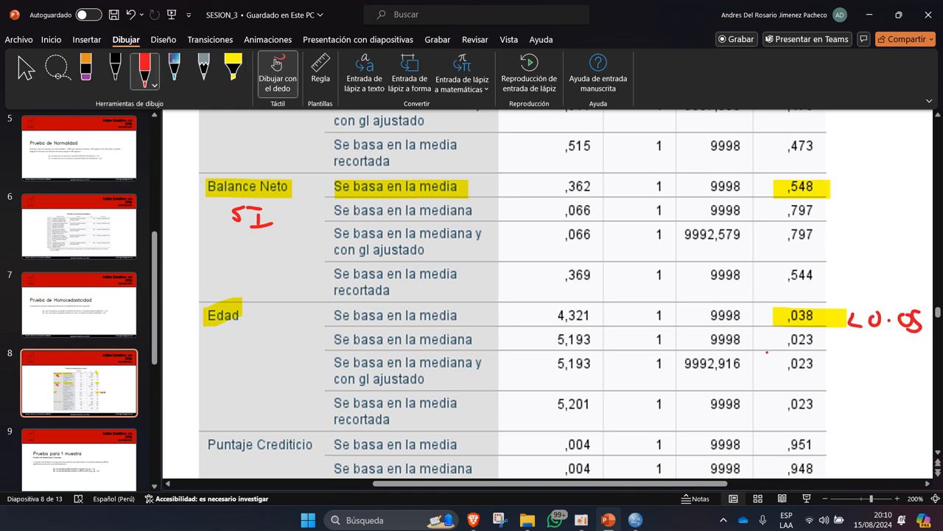
mouse_move(221, 347)
left_mouse_down()
mouse_move(224, 323)
mouse_move(240, 322)
left_mouse_up()
mouse_move(244, 326)
left_mouse_down()
mouse_move(250, 339)
mouse_move(243, 326)
left_mouse_up()
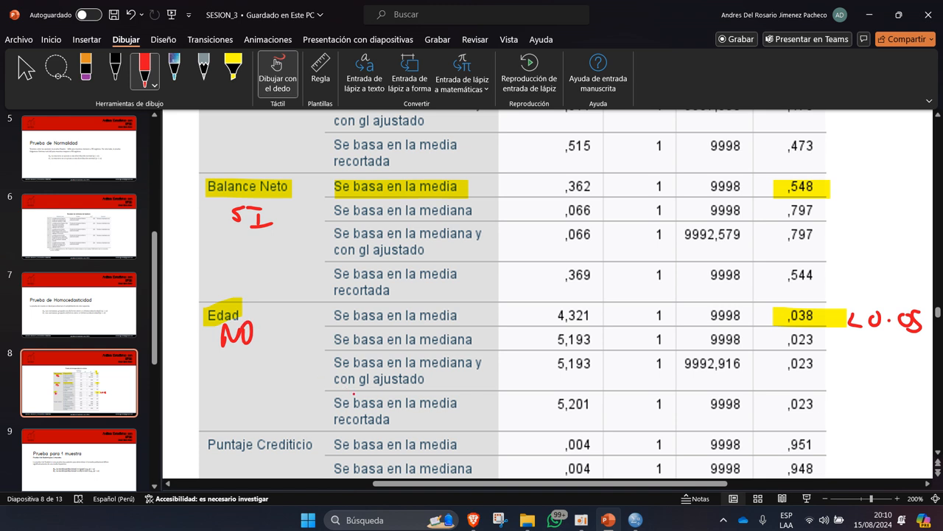
Highlight Puntaje Crediticio and its mean-based significance in yellow, and write "SI" in red beneath the label.
scroll(247, 331, "down", 1)
scroll(416, 268, "down", 1)
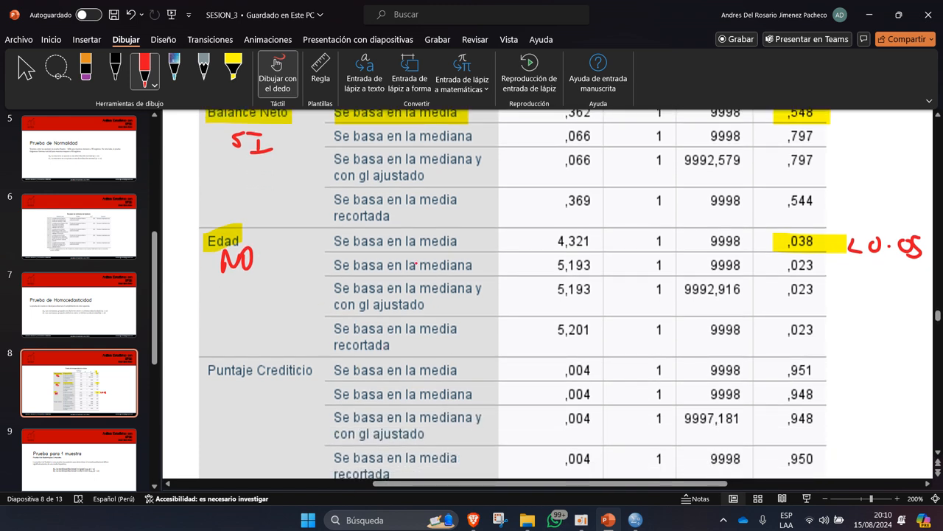
scroll(416, 268, "down", 1)
scroll(416, 268, "down", 1)
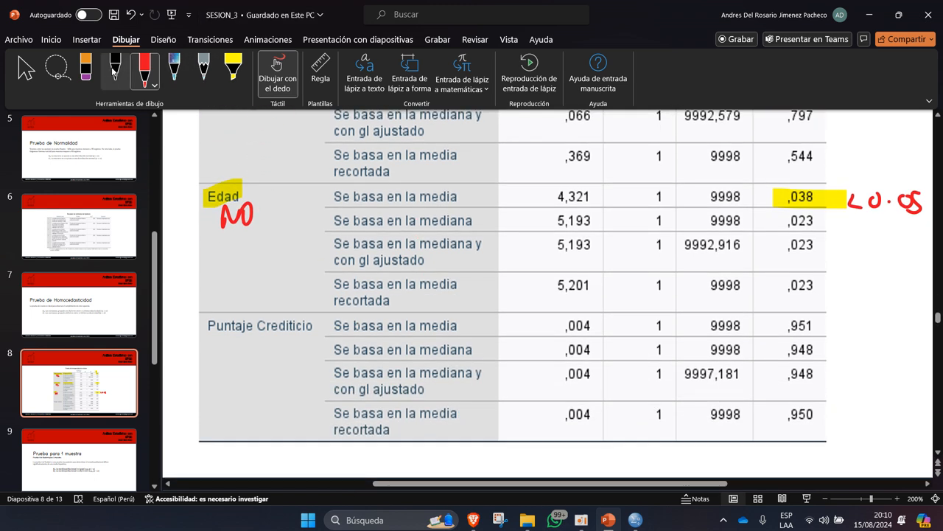
left_click(232, 71)
left_click_drag(202, 325, 310, 325)
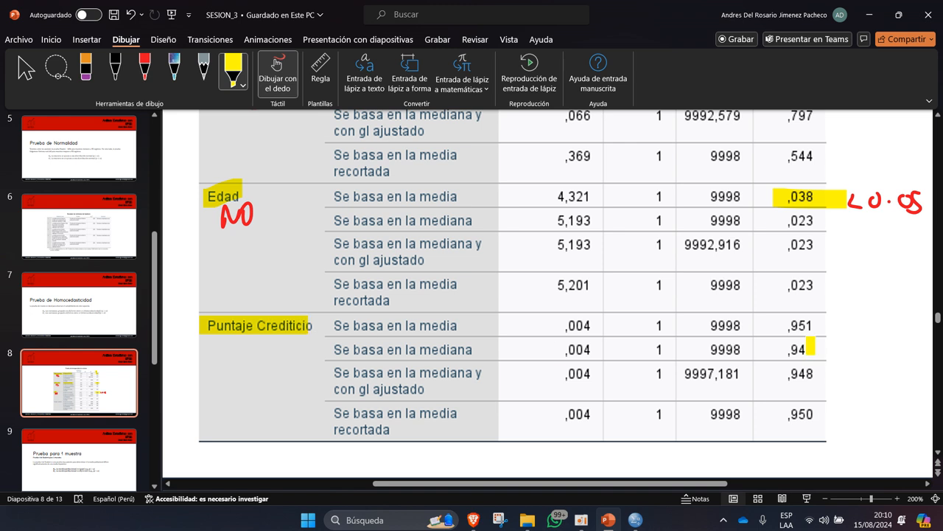
mouse_move(786, 319)
left_mouse_down()
mouse_move(785, 330)
mouse_move(806, 325)
left_mouse_up()
left_click(144, 71)
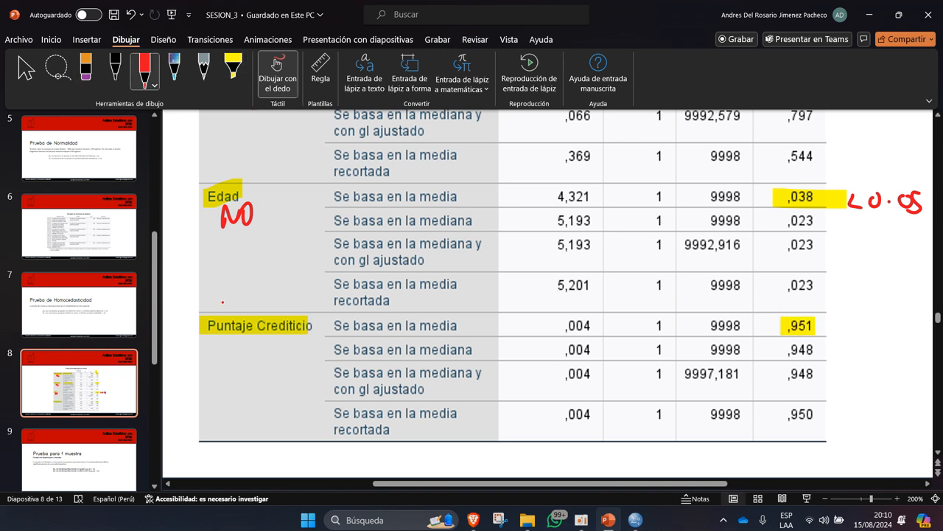
left_click_drag(251, 343, 238, 364)
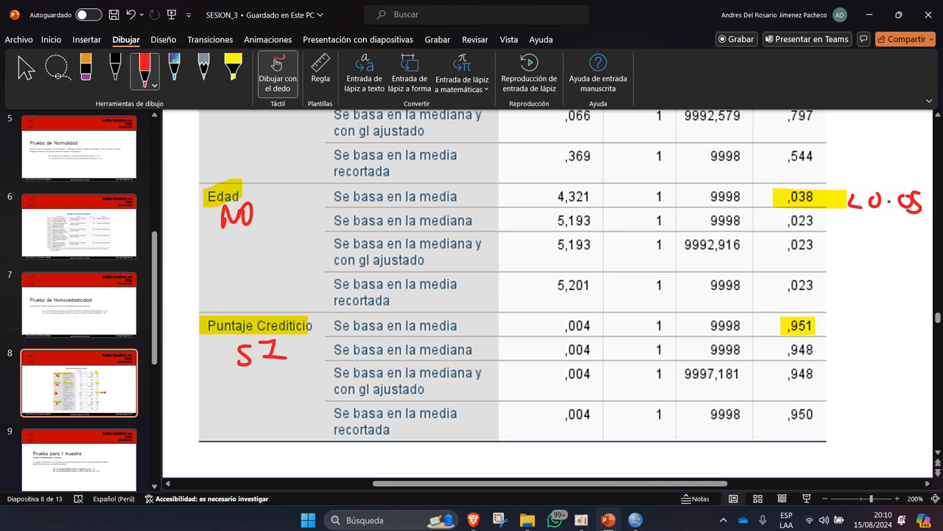
Review the annotated variance homogeneity table for all four variables against the Levene hypotheses on the Prueba de Homocedasticidad slide.
scroll(549, 295, "down", 5, "ctrl")
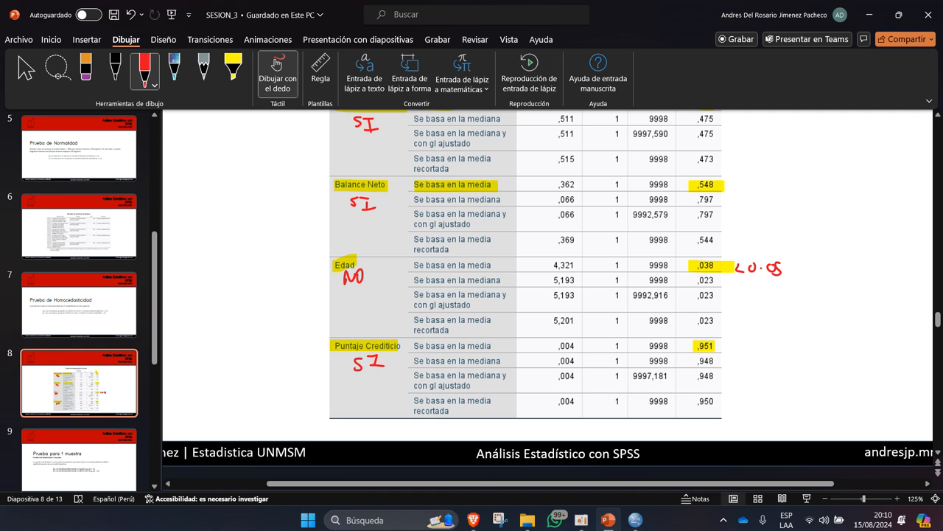
scroll(549, 295, "up", 3)
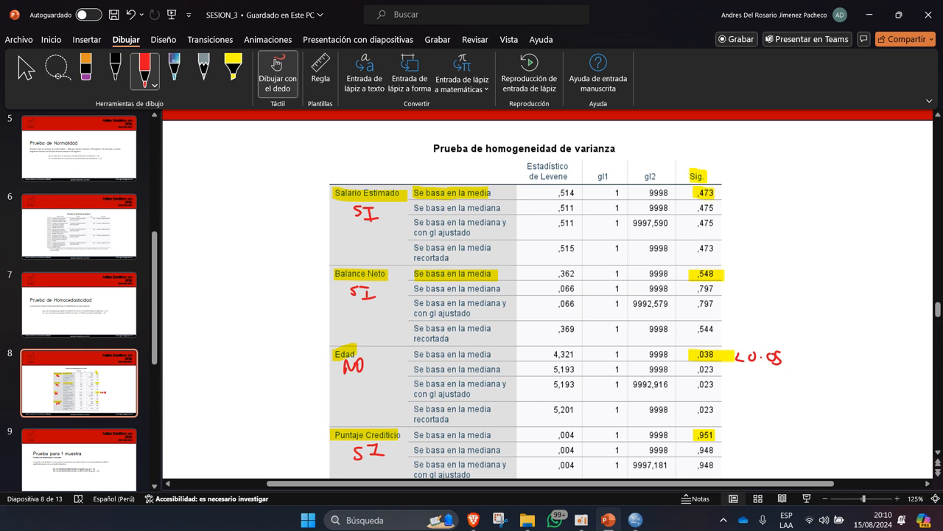
scroll(424, 350, "down", 2)
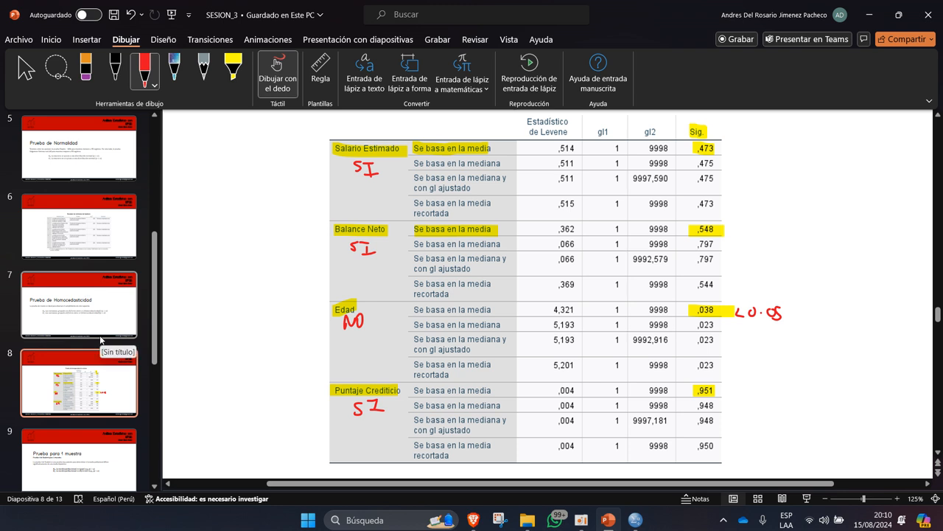
key("Page_Down")
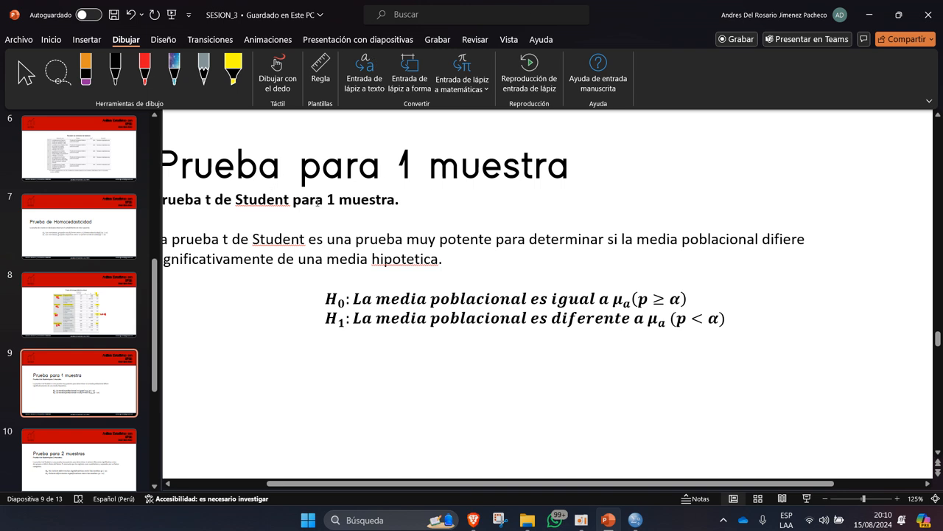
key("Page_Up")
key("Page_Up")
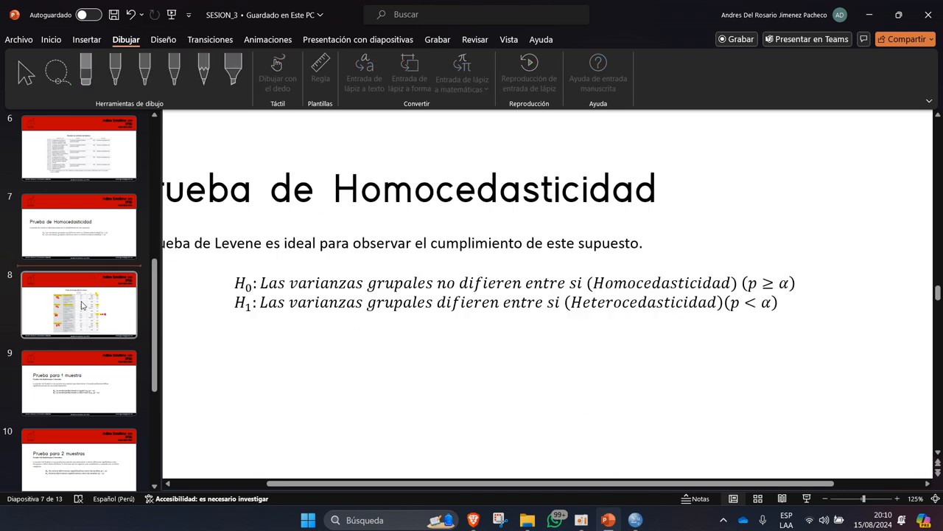
key("Page_Down")
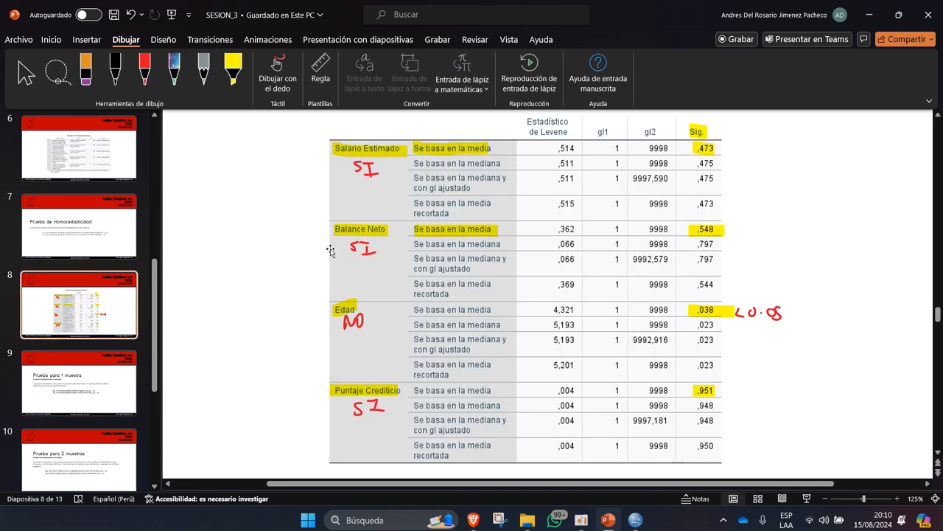
left_click(361, 230)
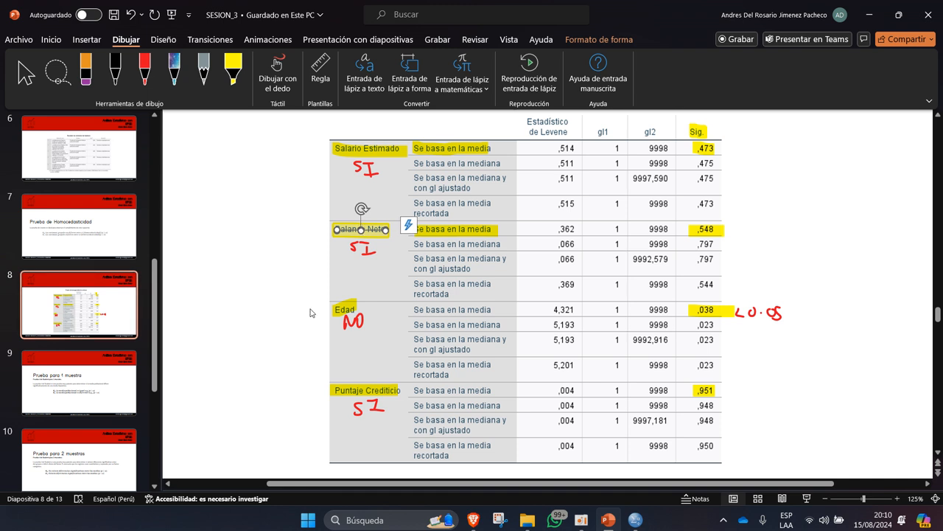
left_click(255, 266)
left_click(372, 148)
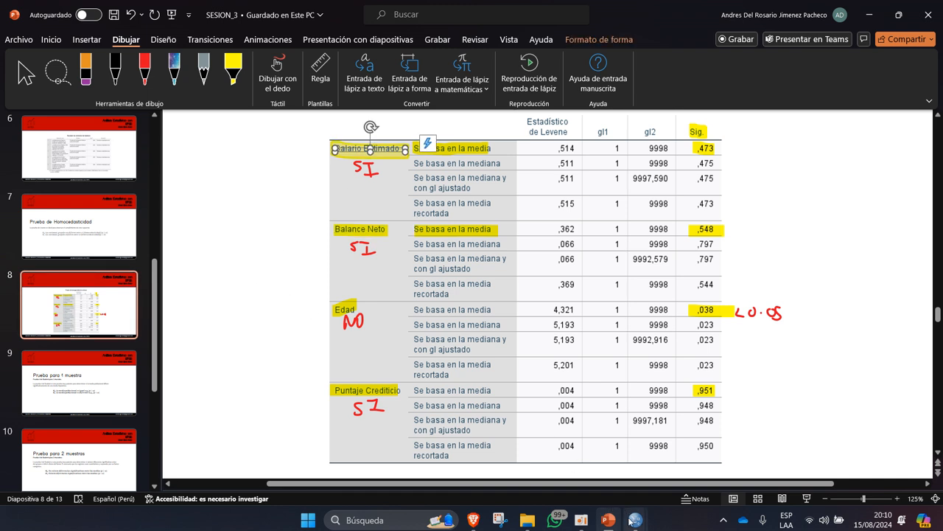
Switch to the IBM SPSS Statistics output viewer and open the Frequencies analysis, moving its dialog aside.
mouse_move(635, 519)
left_click(728, 468)
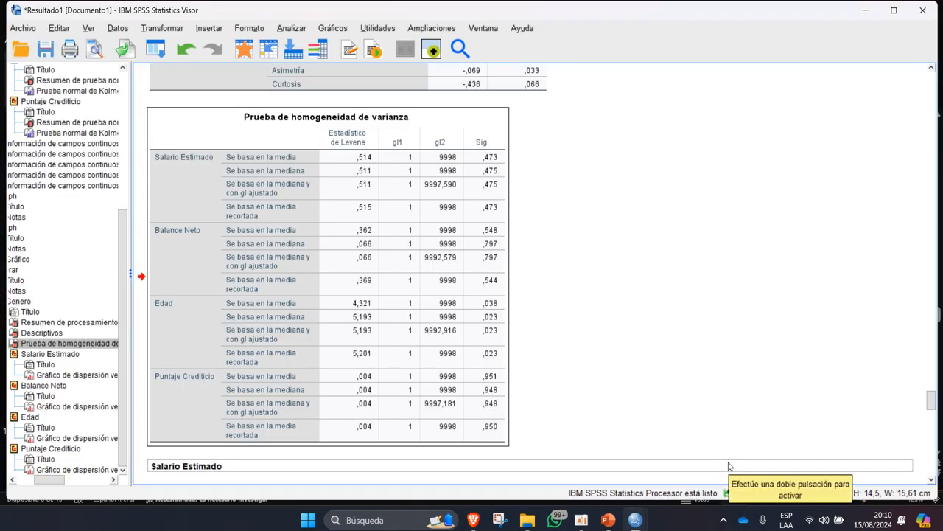
scroll(531, 379, "down", 20)
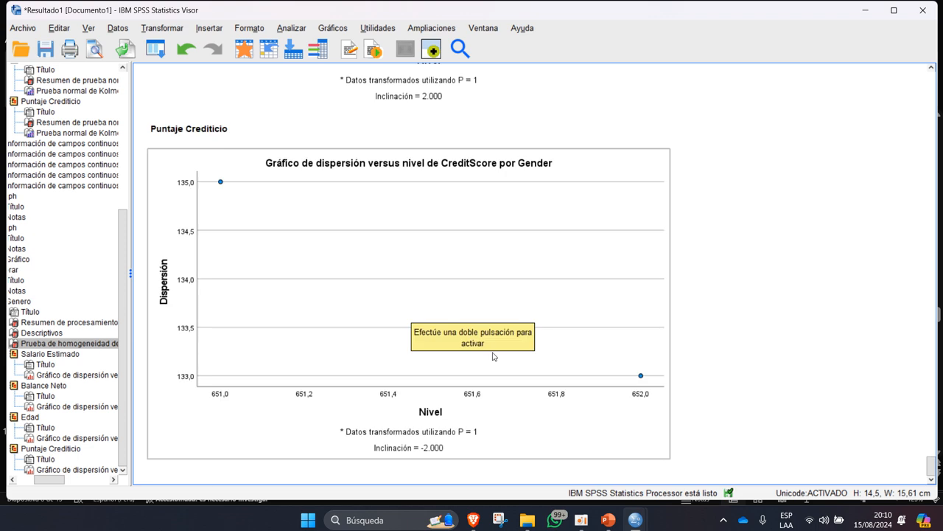
left_click(301, 28)
mouse_move(338, 77)
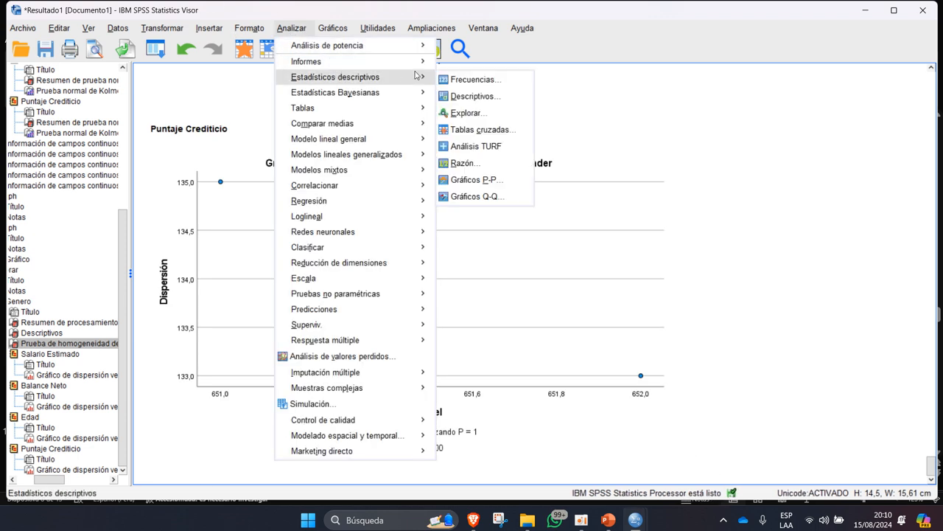
left_click(472, 79)
left_click_drag(295, 177, 209, 176)
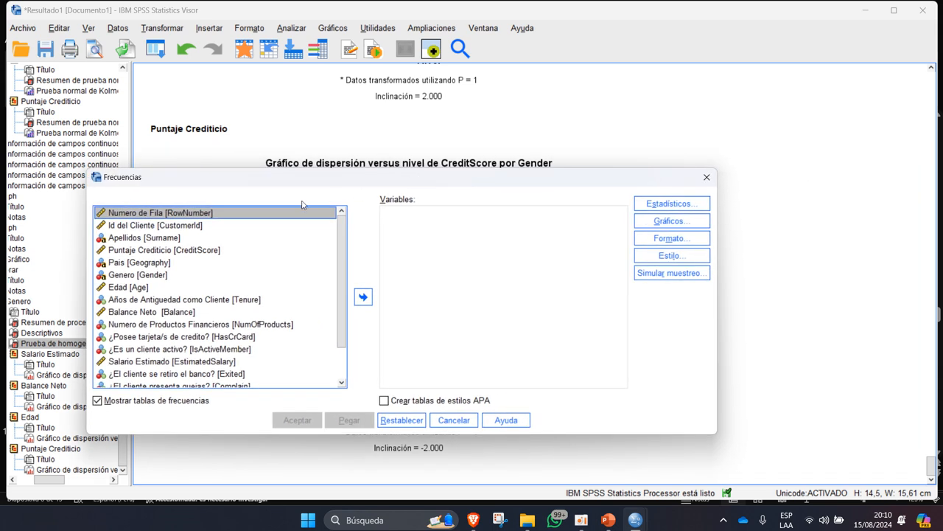
Add Salario Estimado, Puntos Acumulados en la Tarjeta del Cliente, Balance Neto and Puntaje Crediticio as the variables of the Frequencies analysis.
scroll(161, 267, "down", 2)
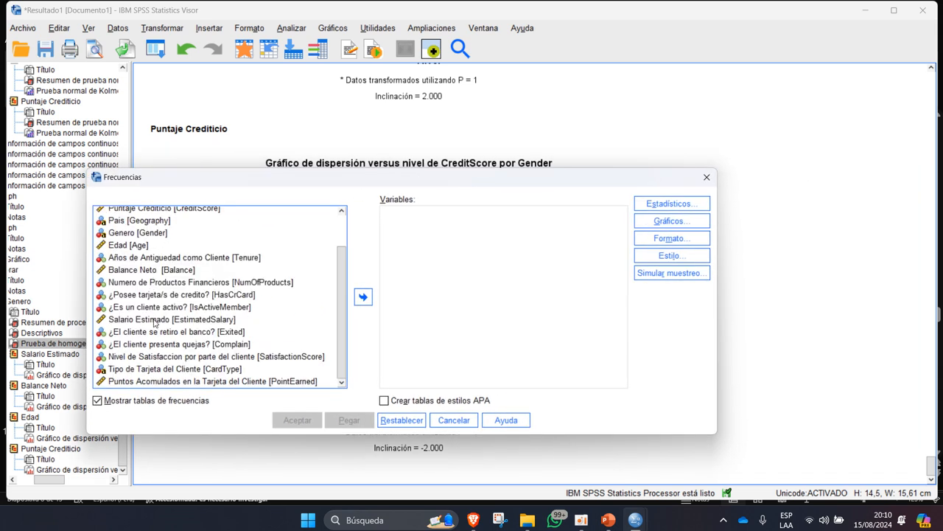
left_click(155, 319)
left_click(363, 296)
left_click(170, 382)
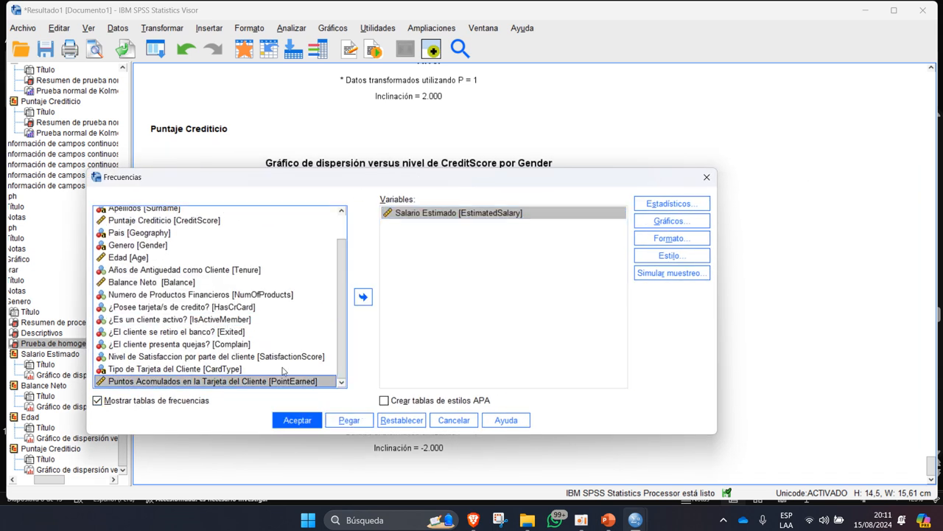
left_click(363, 296)
left_click(154, 288)
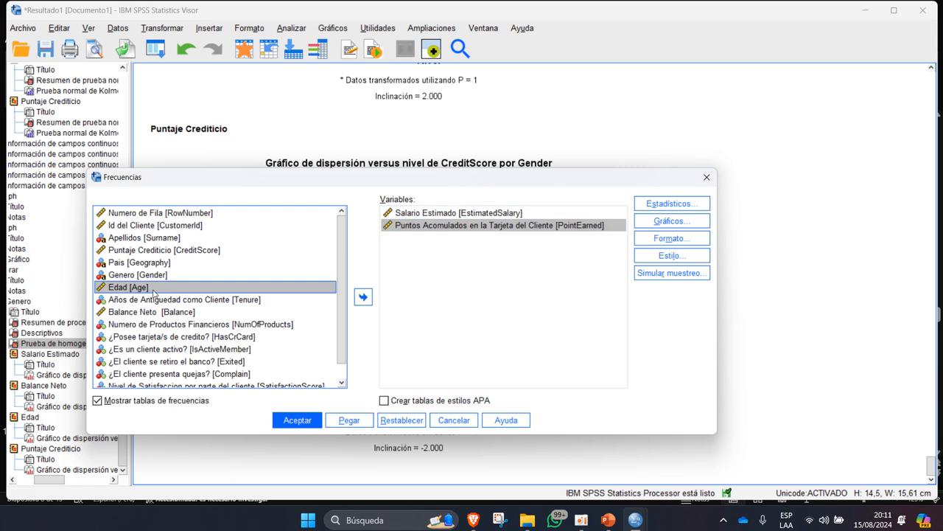
left_click(175, 311)
left_click(363, 298)
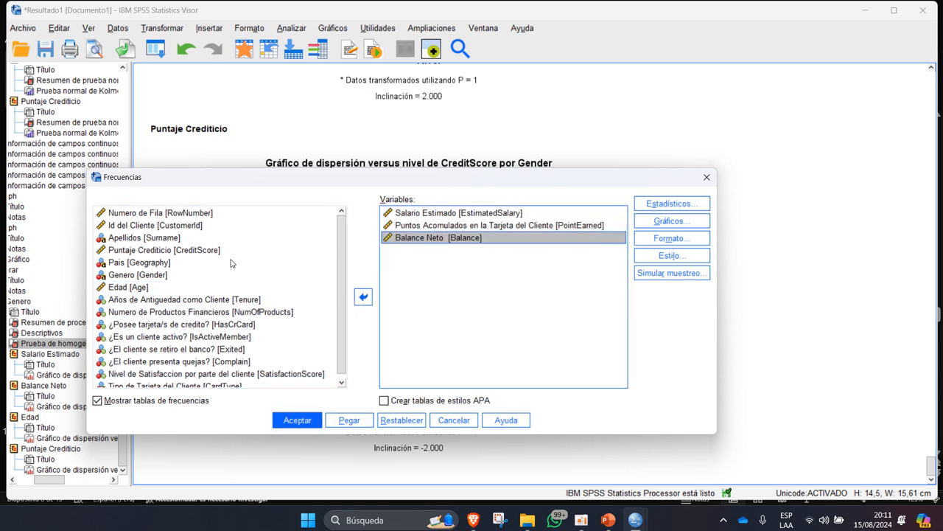
left_click(165, 250)
left_click(362, 297)
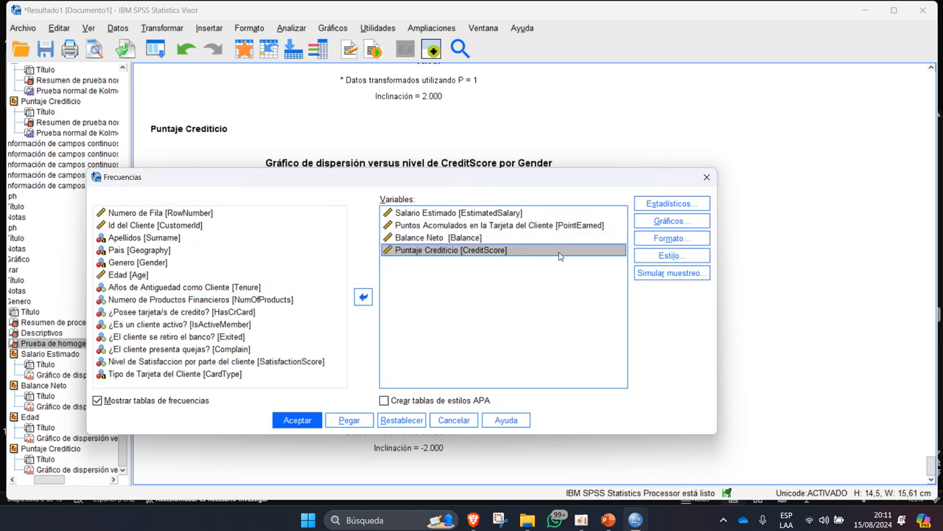
Request the Media and Mediana statistics, turn off the frequency tables, and run the Frequencies analysis.
left_click(668, 204)
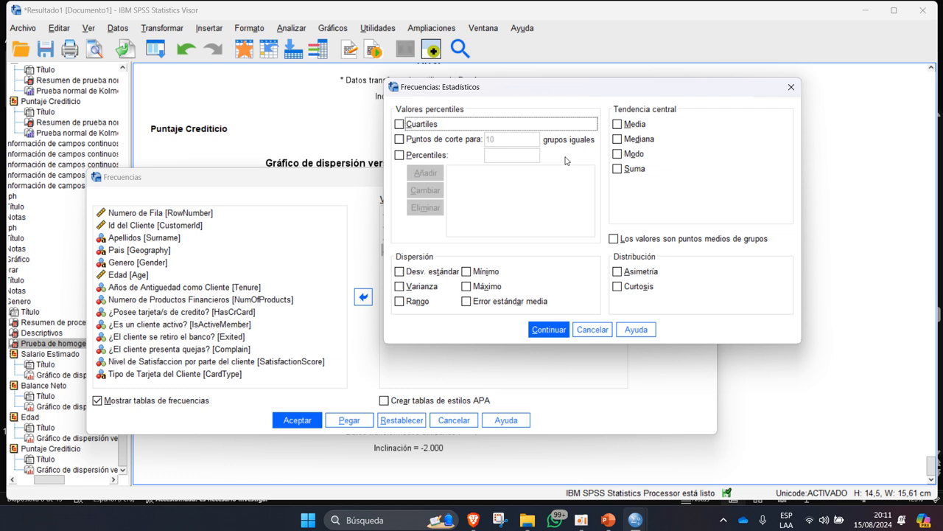
left_click(619, 124)
left_click(652, 145)
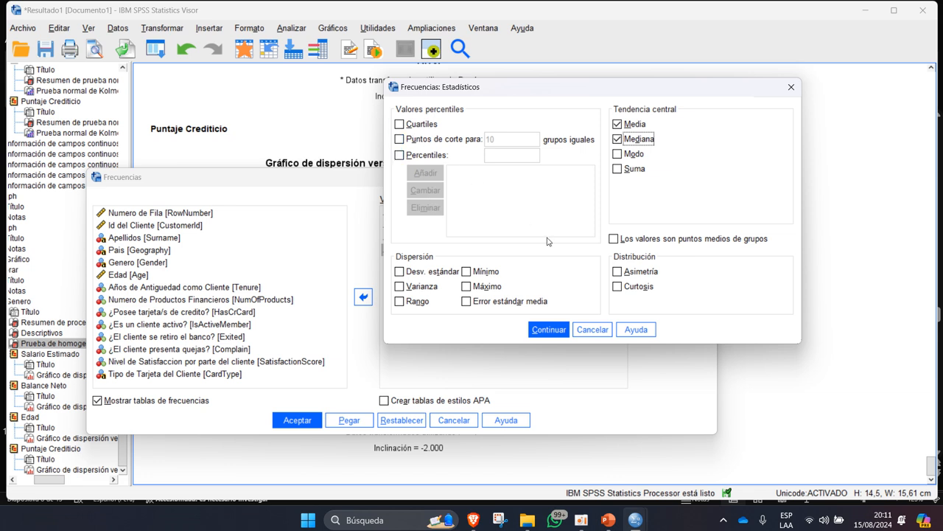
left_click(546, 330)
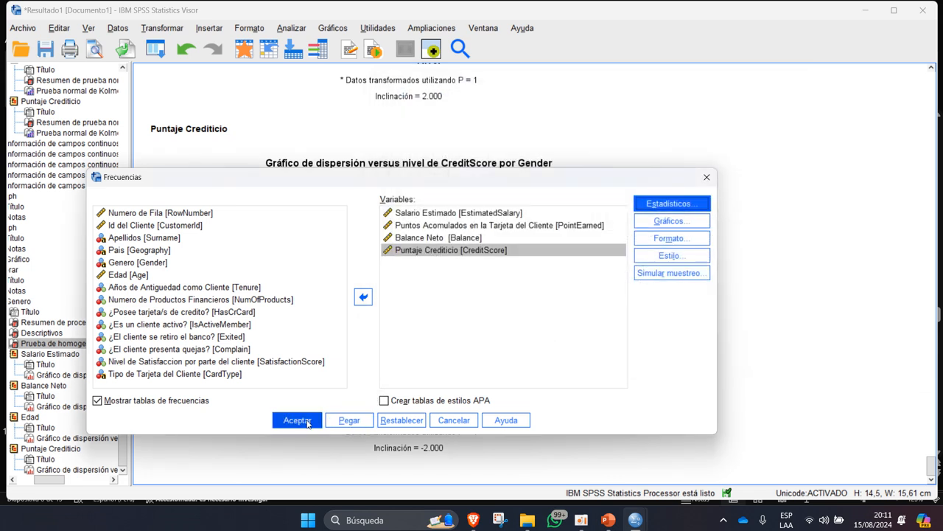
left_click(99, 403)
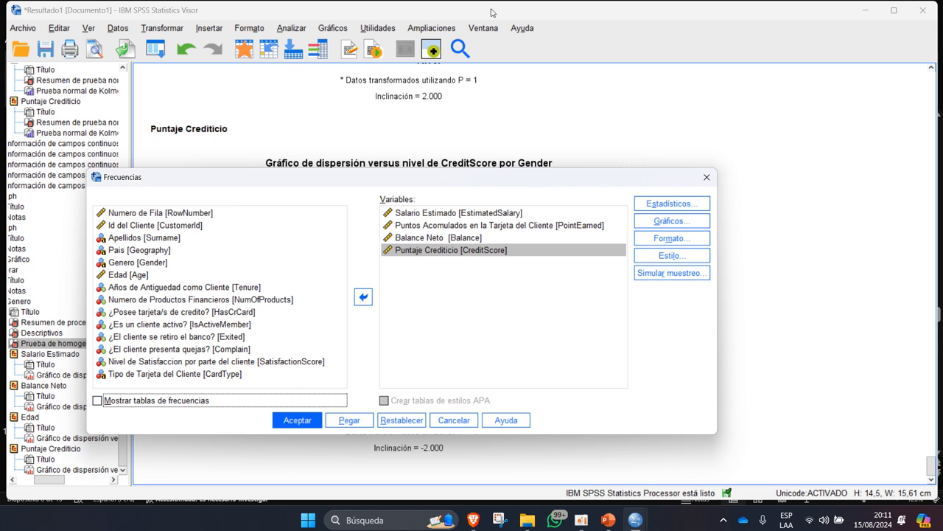
left_click(298, 420)
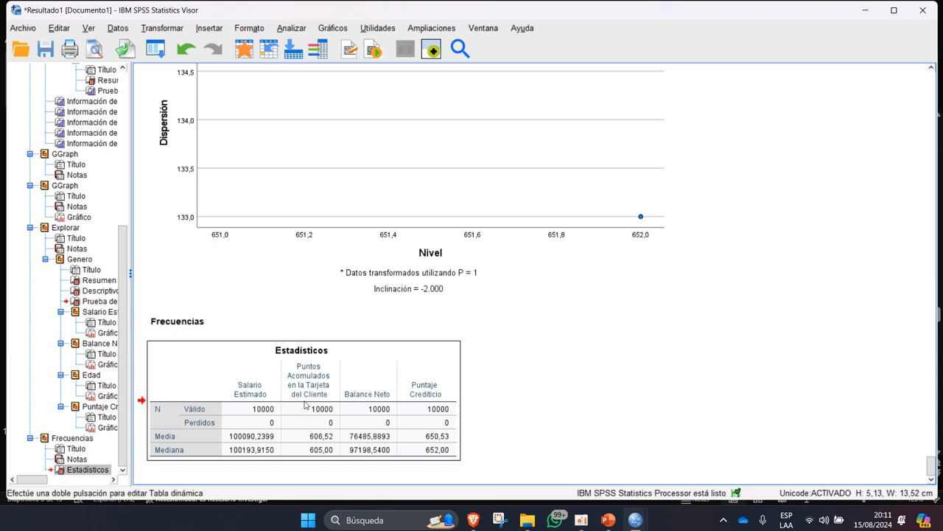
Examine the means and medians of the four variables in the Frecuencias Estadísticos table.
right_click(315, 400)
left_click(591, 336)
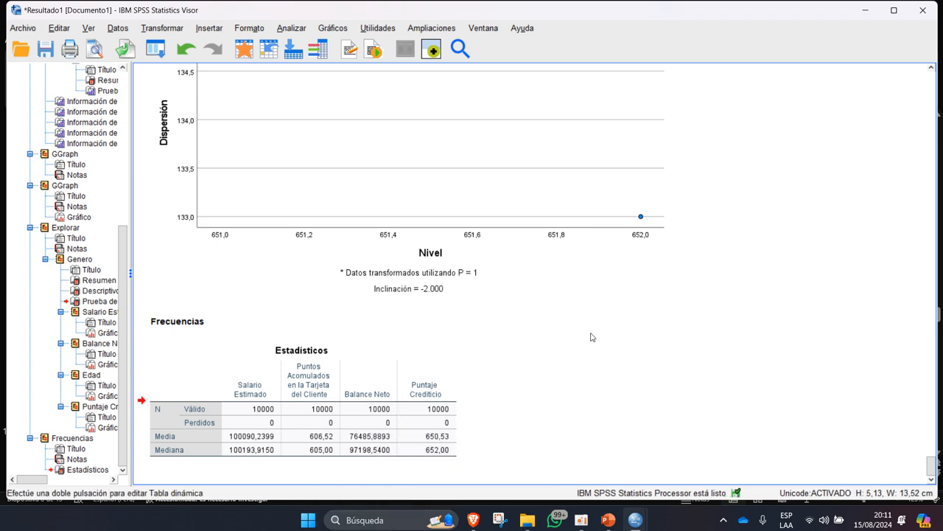
left_click(272, 440)
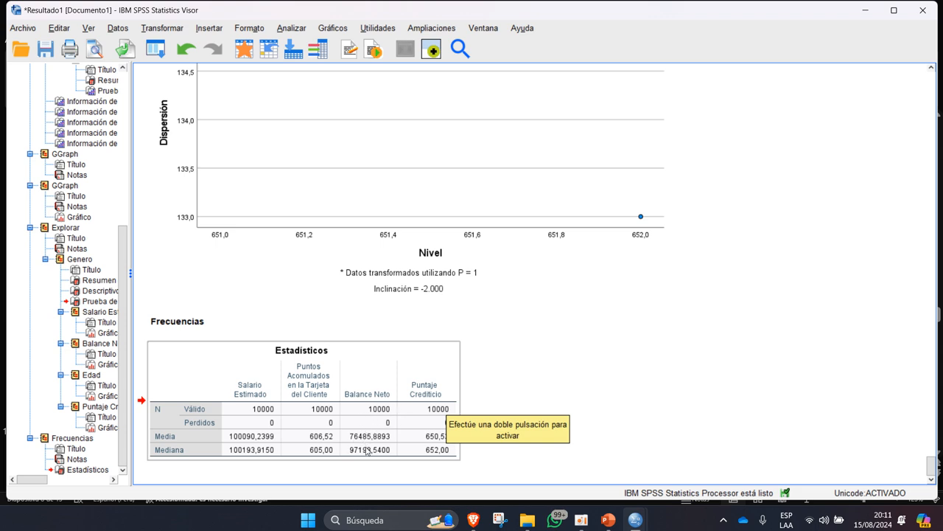
left_click(507, 452)
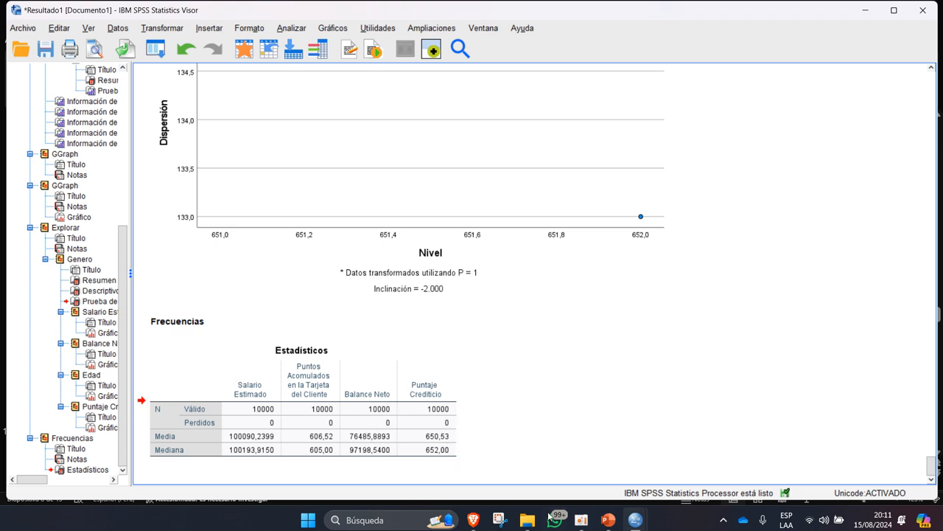
left_click(451, 432)
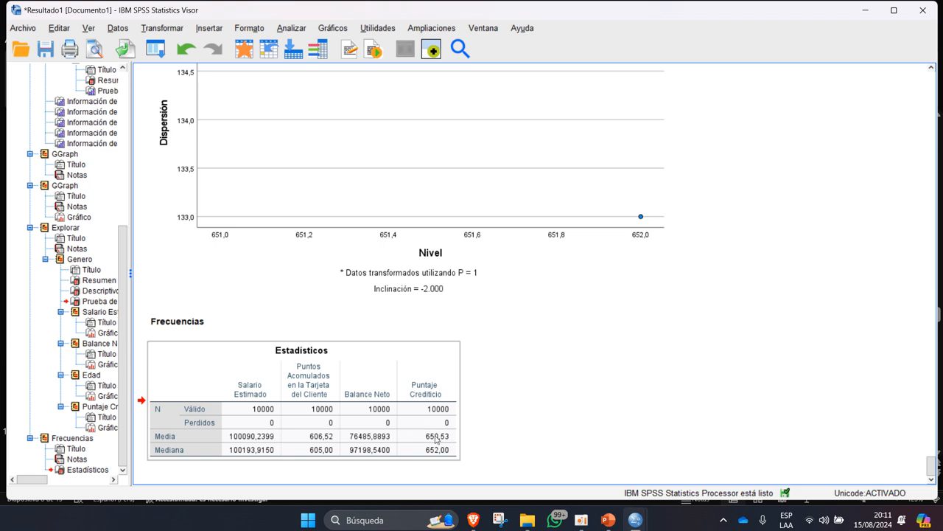
left_click(470, 437)
left_click(443, 411)
left_click(618, 468)
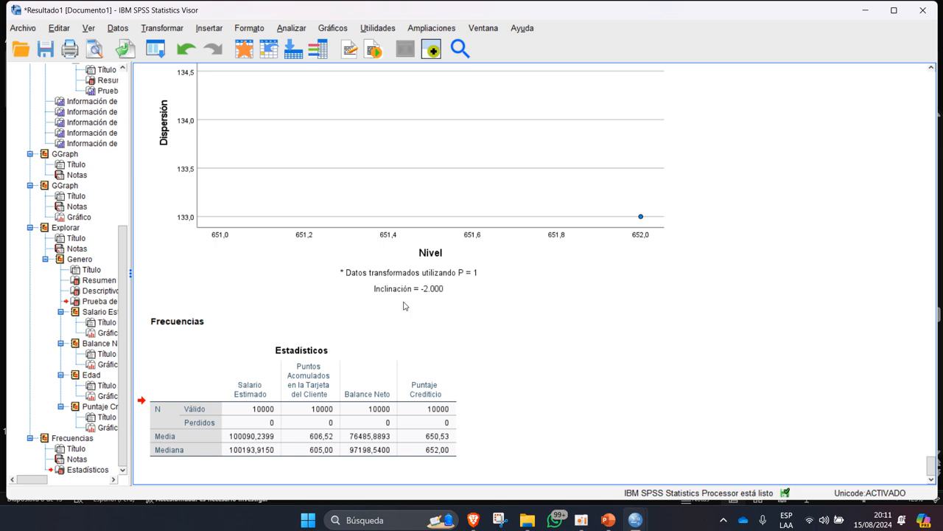
left_click(380, 372)
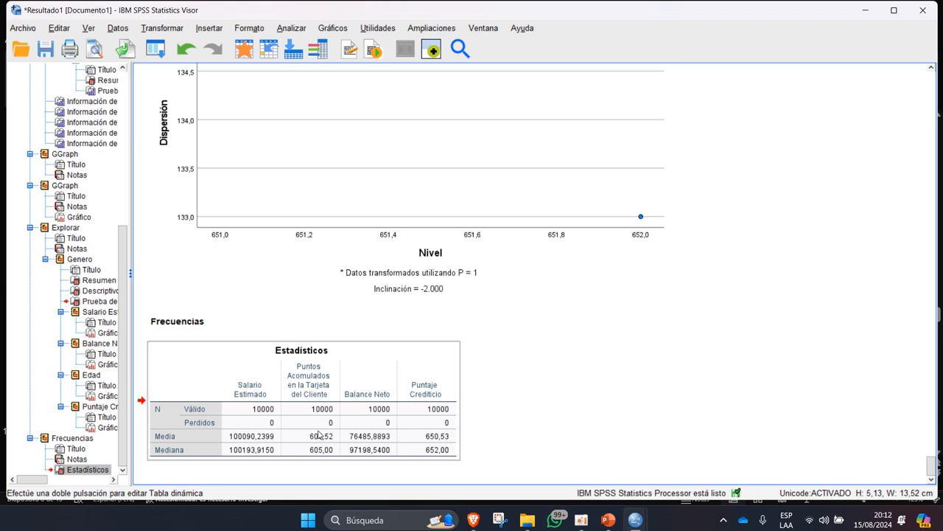
Start a one-sample T test with Salario Estimado as the test variable and check its confidence interval options.
left_click(298, 30)
mouse_move(350, 81)
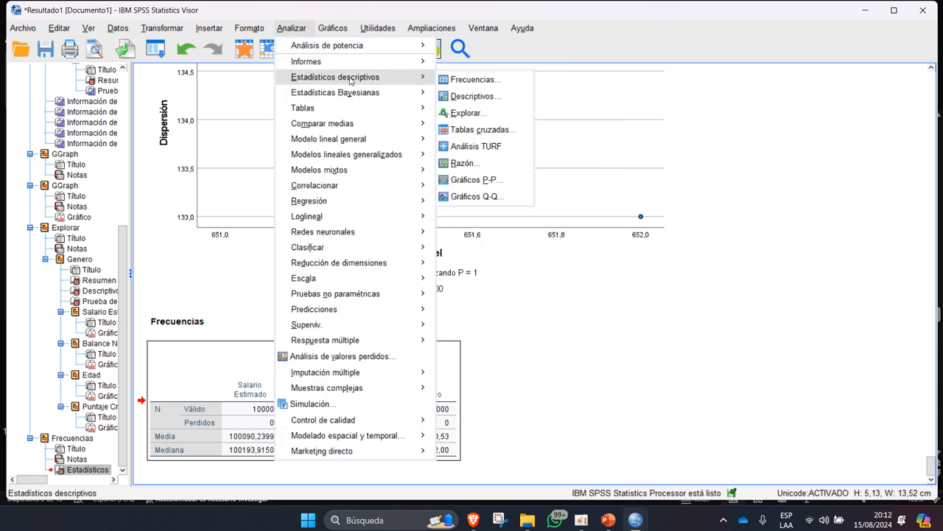
mouse_move(352, 131)
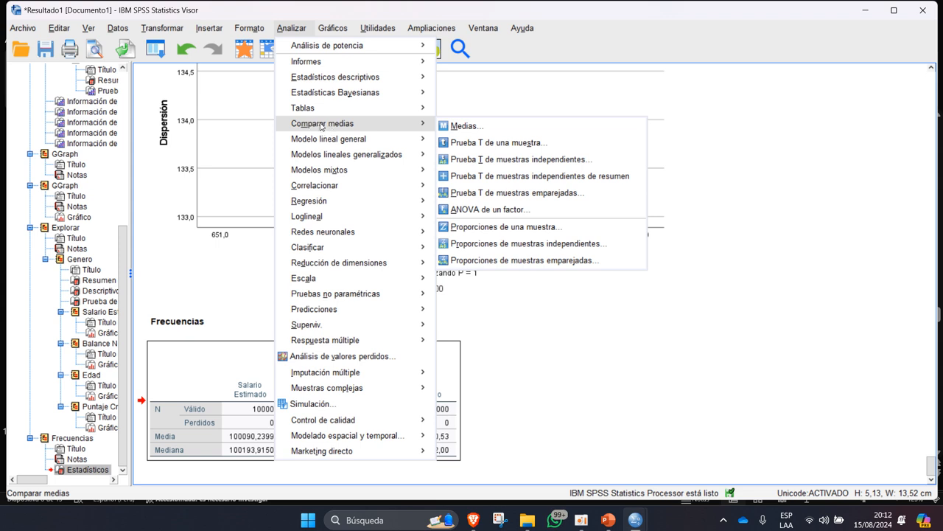
left_click(513, 145)
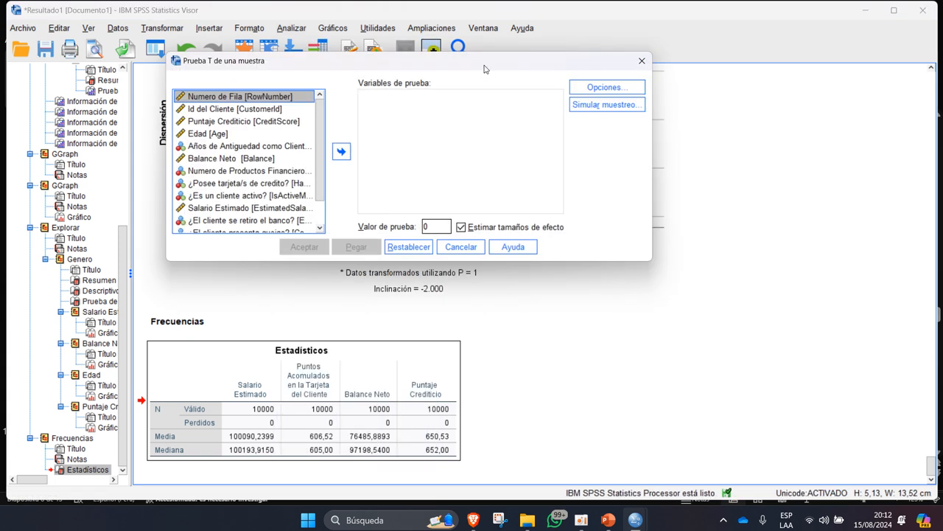
scroll(236, 224, "down", 1)
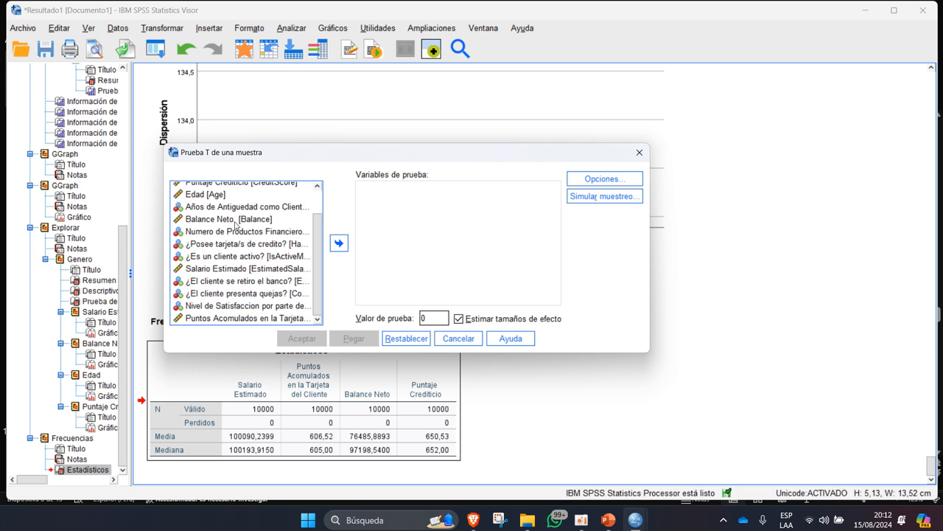
left_click(225, 270)
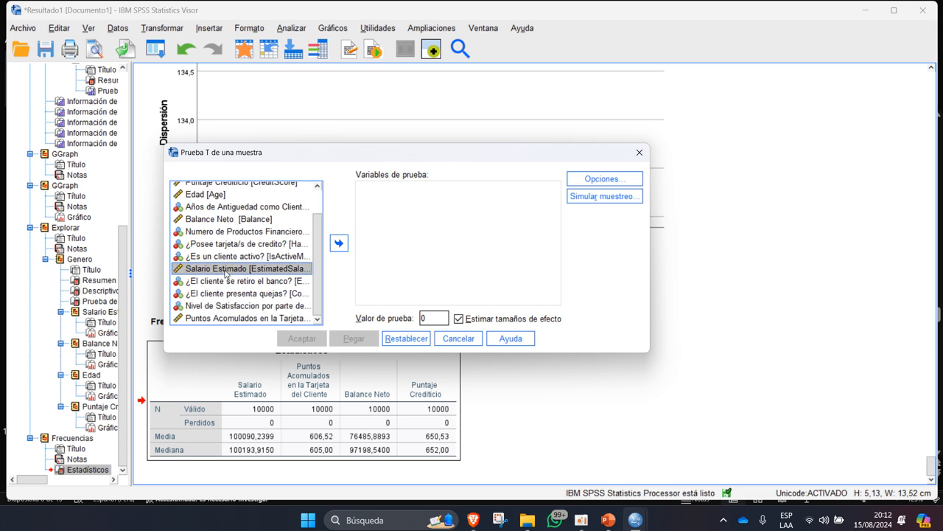
left_click(341, 245)
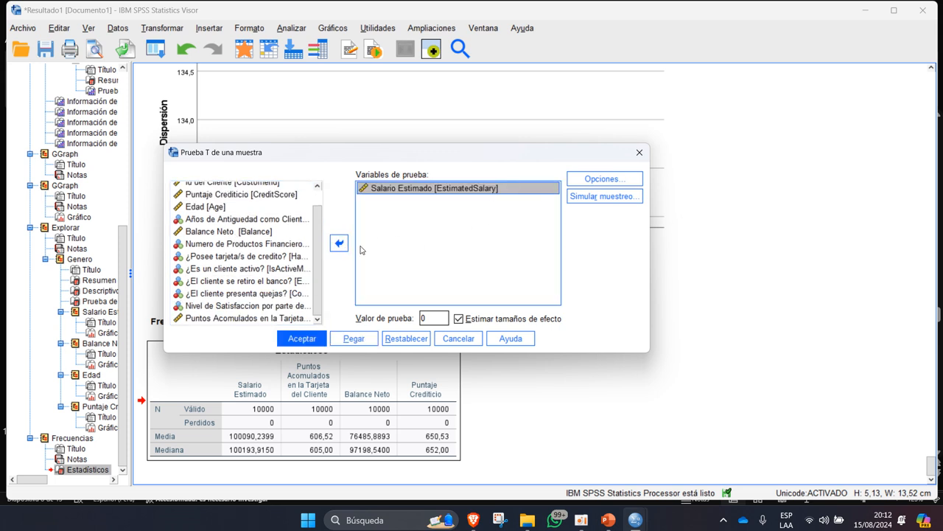
left_click(604, 178)
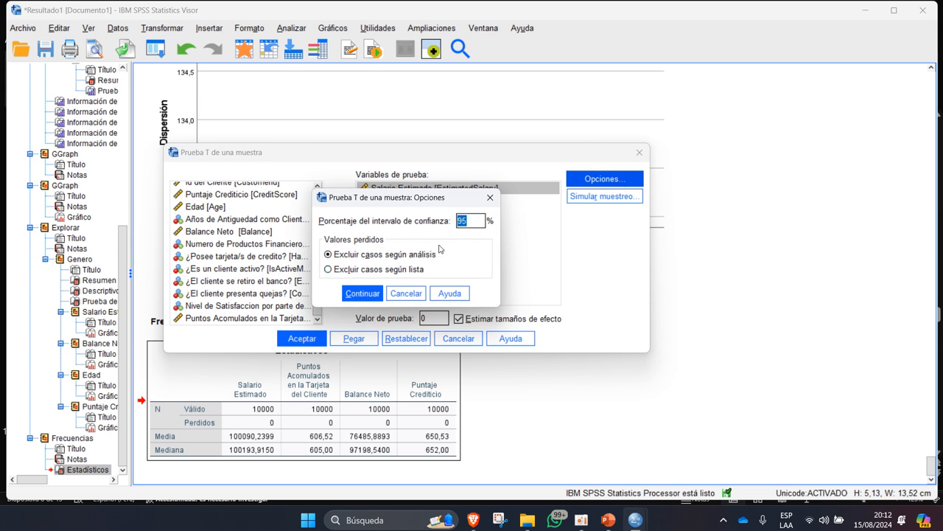
left_click(490, 199)
Set the test value to 100000 and run the one-sample T test on Salario Estimado.
left_click(423, 317)
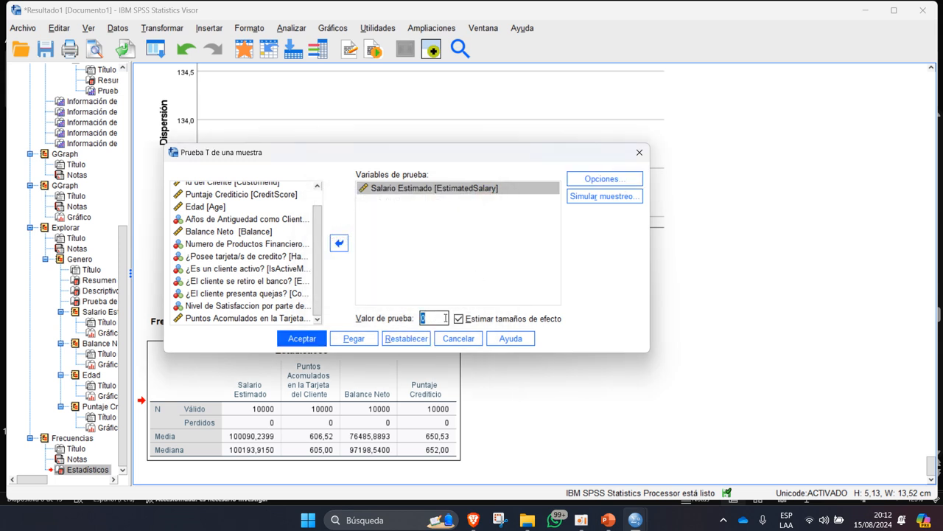
double_click(429, 317)
type("100000")
left_click(317, 338)
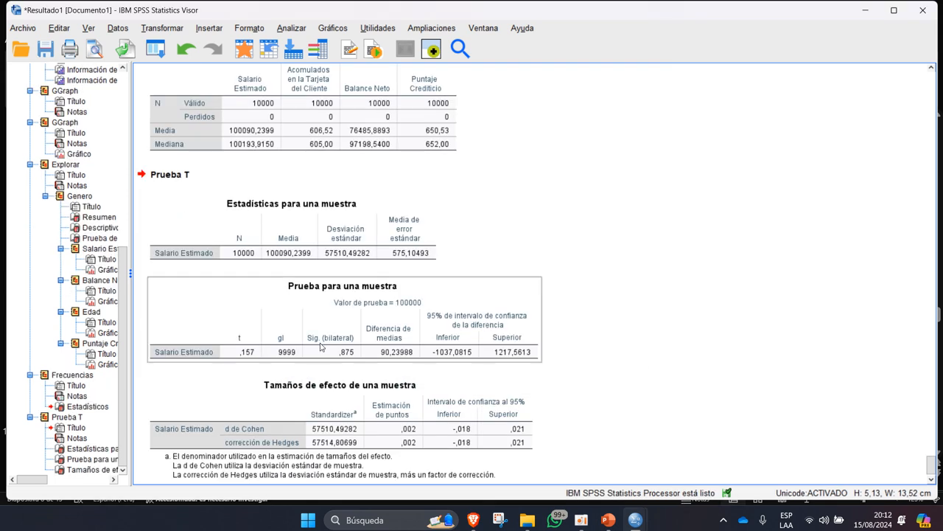
Examine the one-sample T test output for Salario Estimado, including its bilateral significance, confidence interval and effect sizes.
left_click(310, 213)
left_click(460, 290)
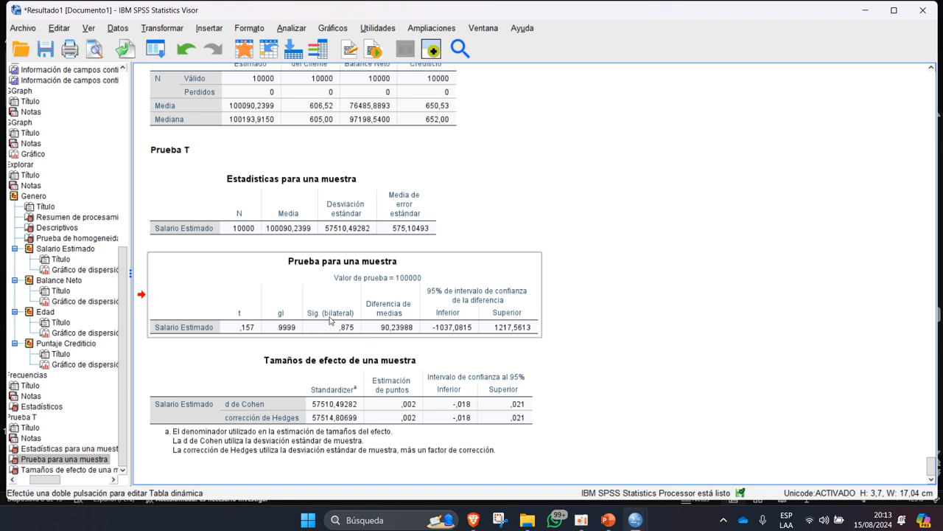
left_click(331, 337)
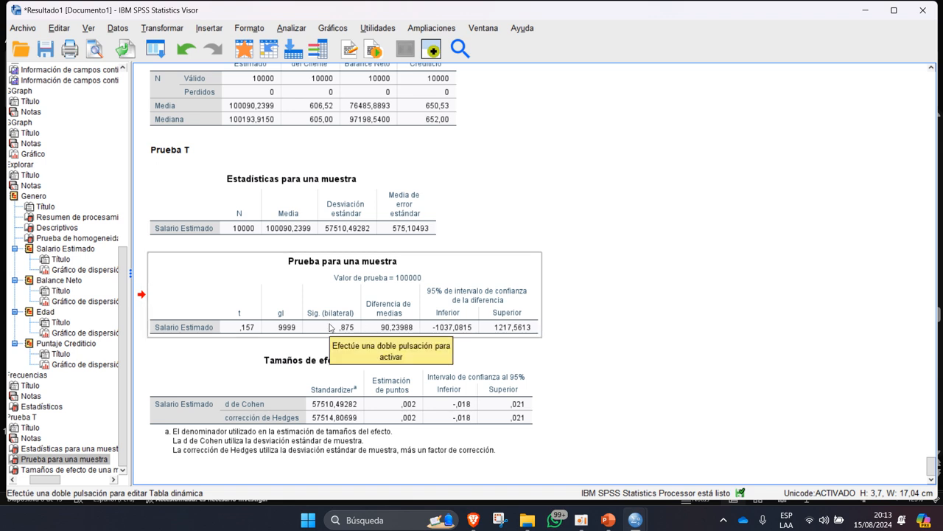
left_click(331, 327)
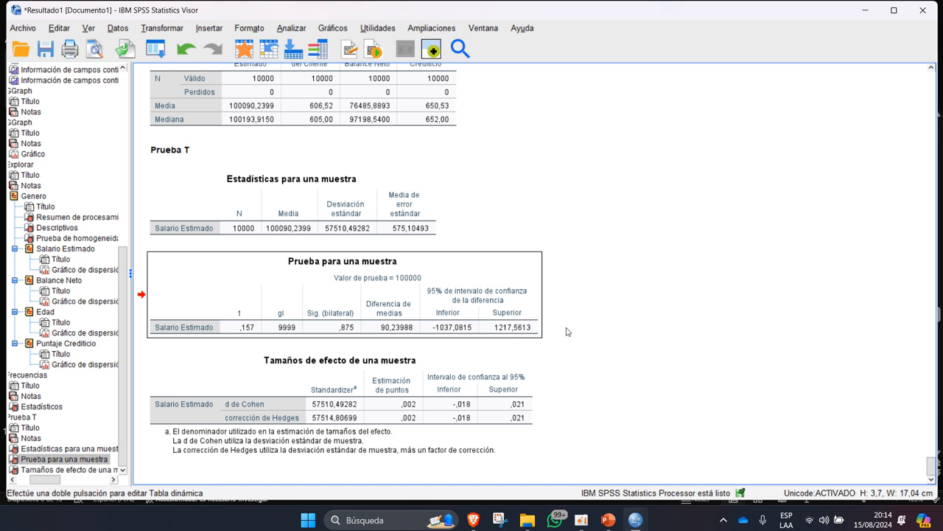
left_click(439, 377)
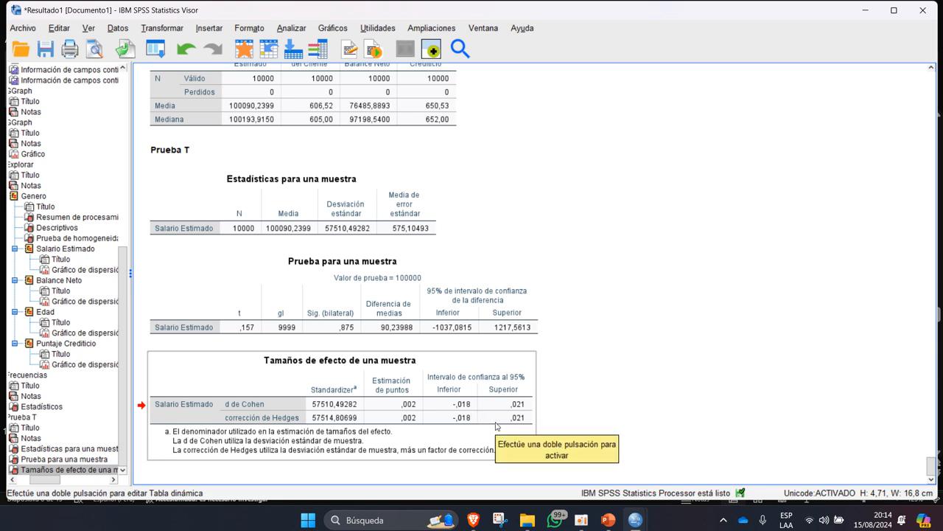
Copy the Estadísticas para una muestra table from the T test output as an image.
scroll(496, 426, "up", 3)
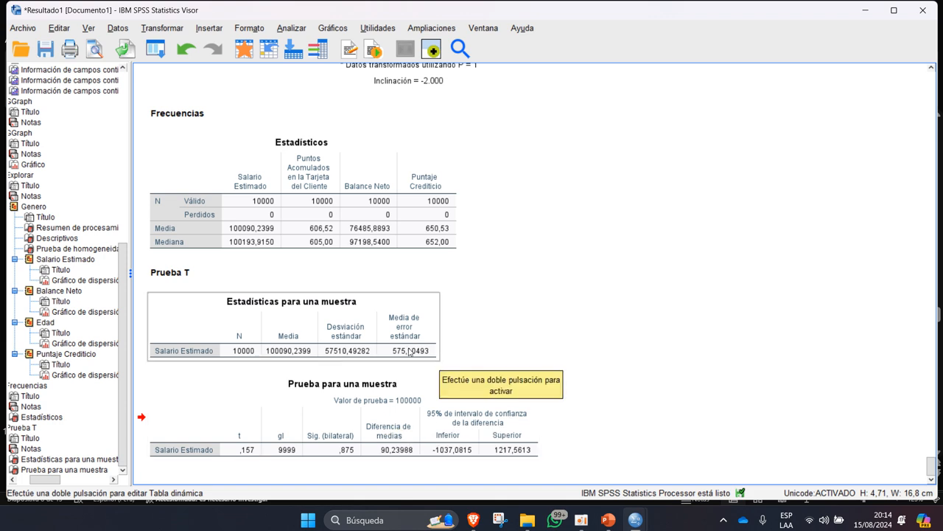
left_click(374, 383)
left_click(323, 333)
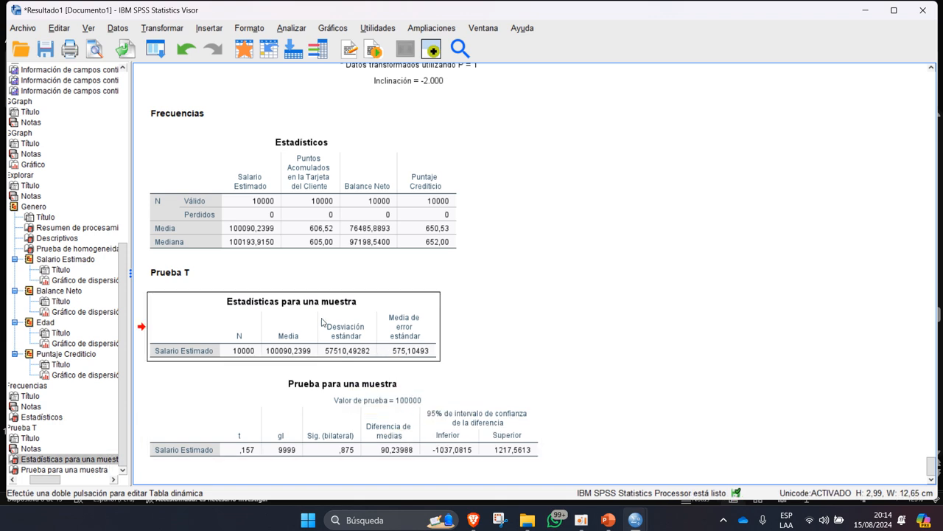
right_click(394, 307)
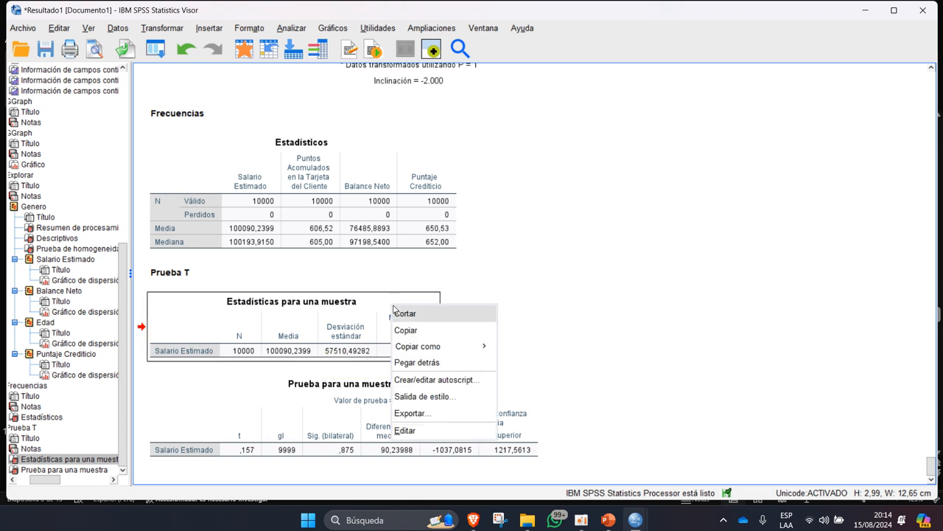
left_click(439, 337)
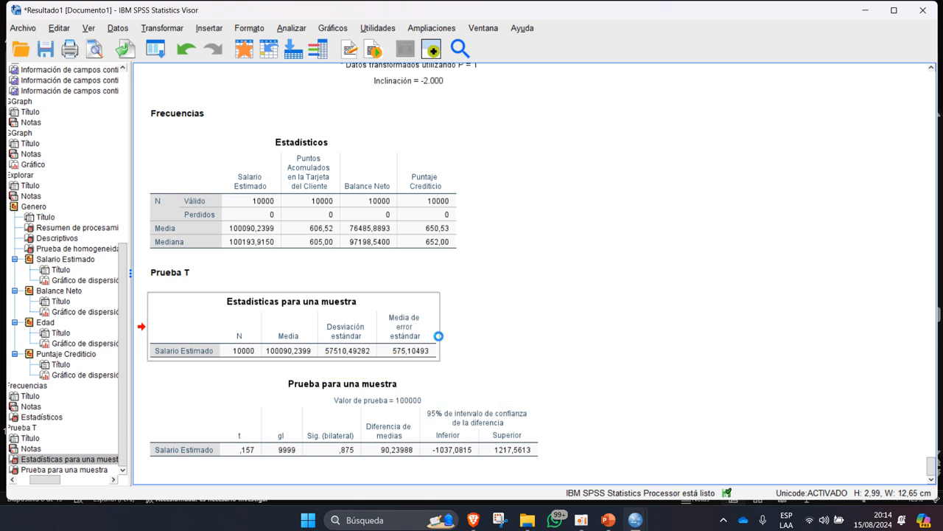
right_click(412, 340)
mouse_move(466, 388)
left_click(545, 415)
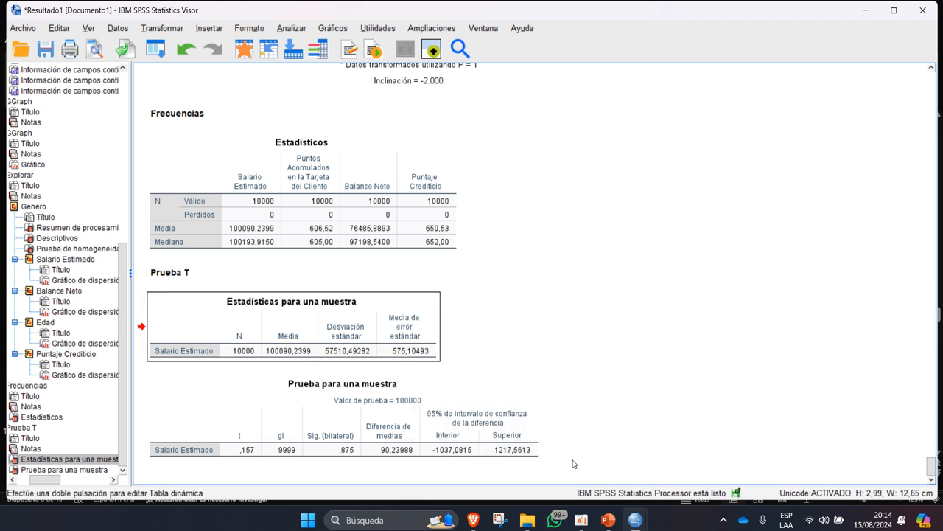
Switch to the SESION_3 presentation, duplicate the Prueba para 1 muestra slide, and replace the copy's text with the copied statistics table.
key("alt+Tab")
right_click(75, 410)
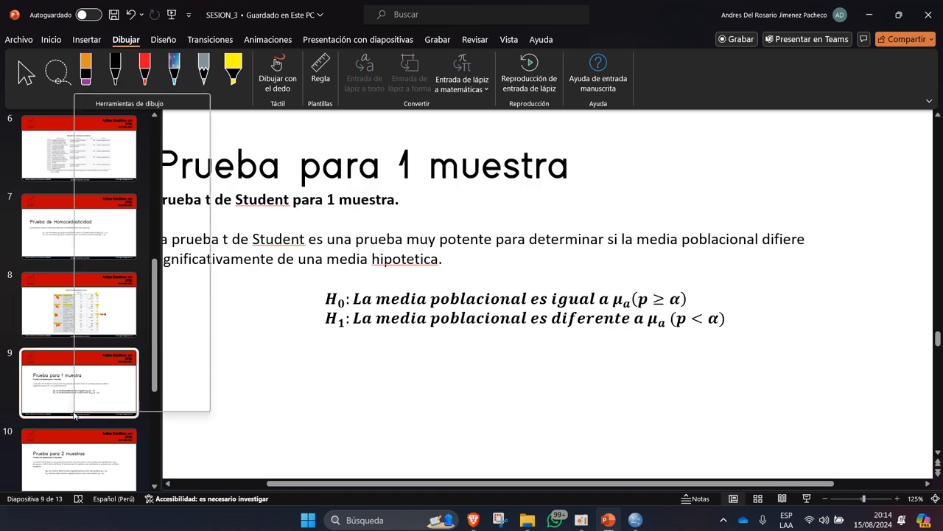
left_click(41, 207)
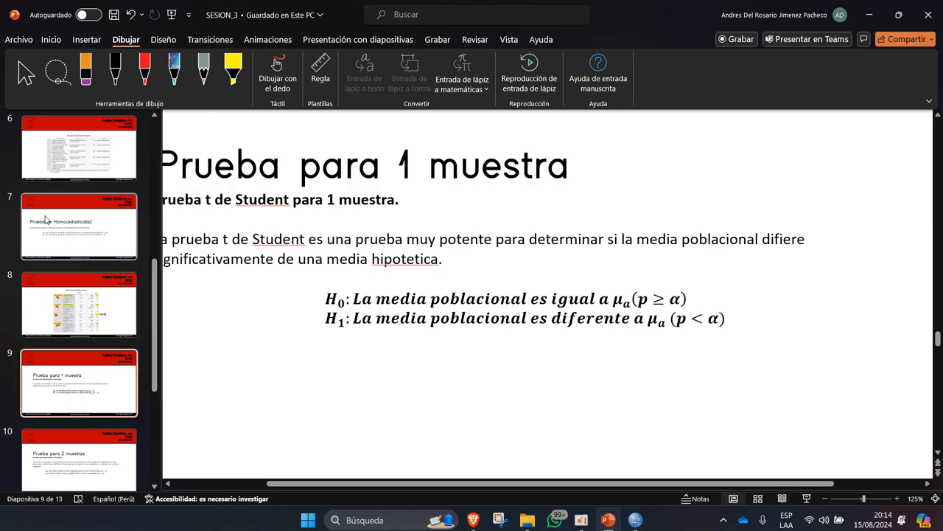
right_click(56, 391)
left_click(103, 215)
left_click(316, 329)
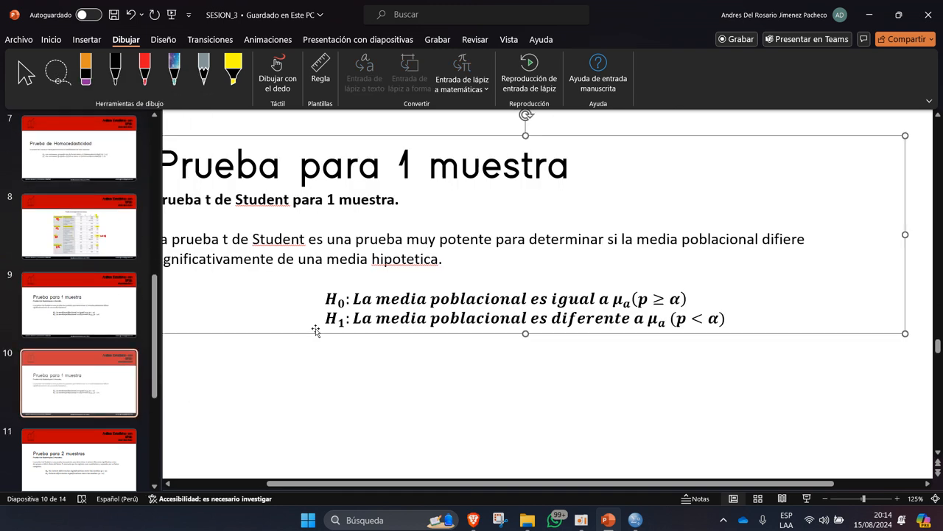
key("ctrl+v")
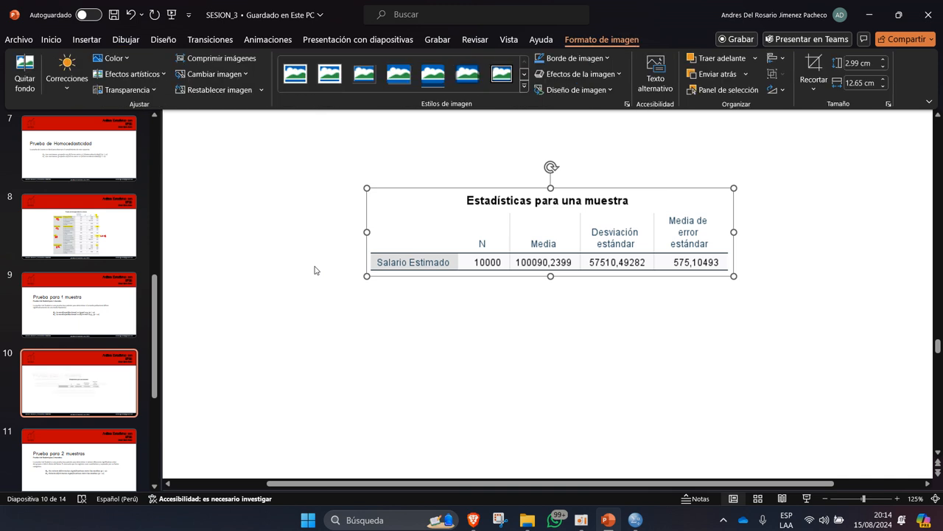
Switch back to the SPSS output viewer and copy the Prueba para una muestra table as an image.
left_click(646, 517)
left_click(811, 450)
right_click(329, 401)
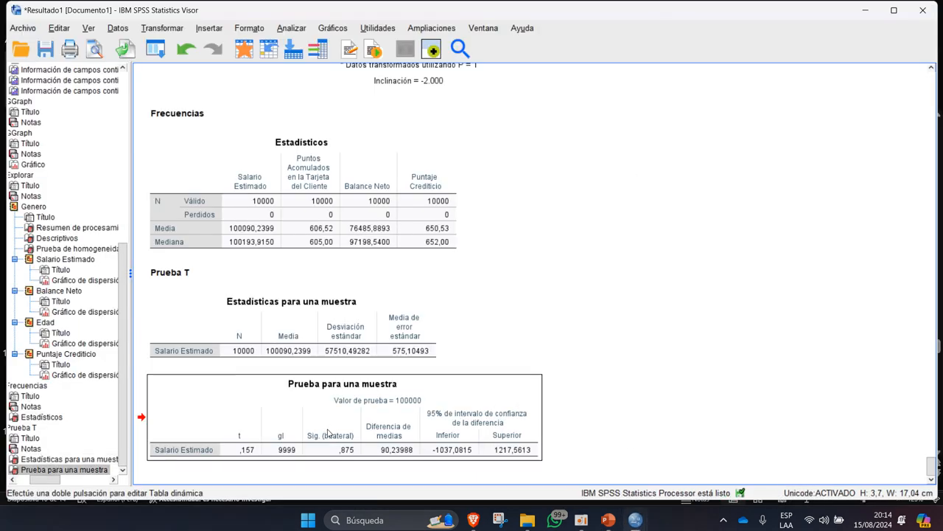
left_click(453, 476)
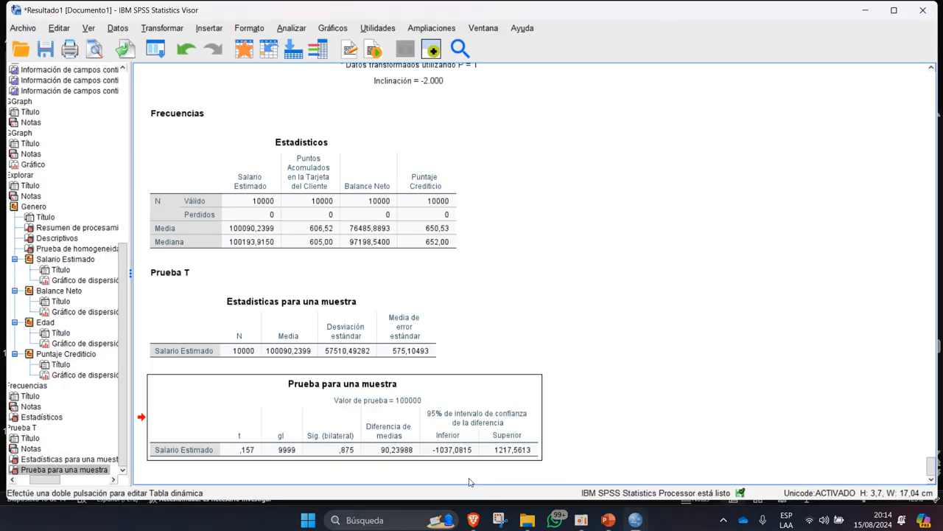
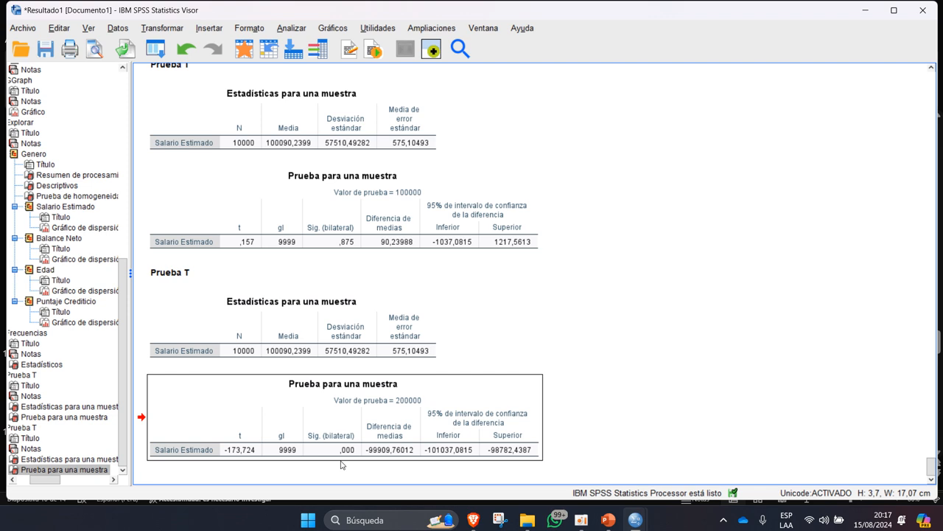
Start a new one-sample T test and replace Salario Estimado with Edad as the test variable.
left_click(284, 27)
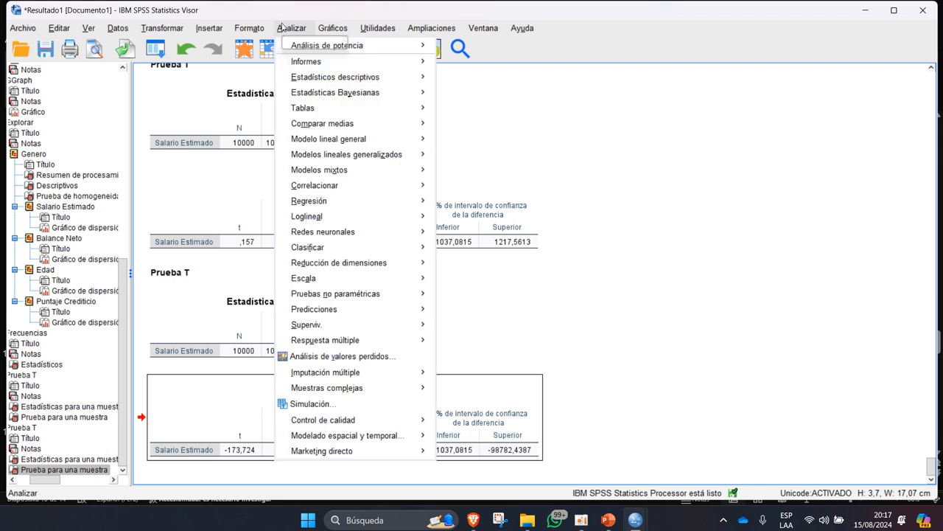
mouse_move(398, 123)
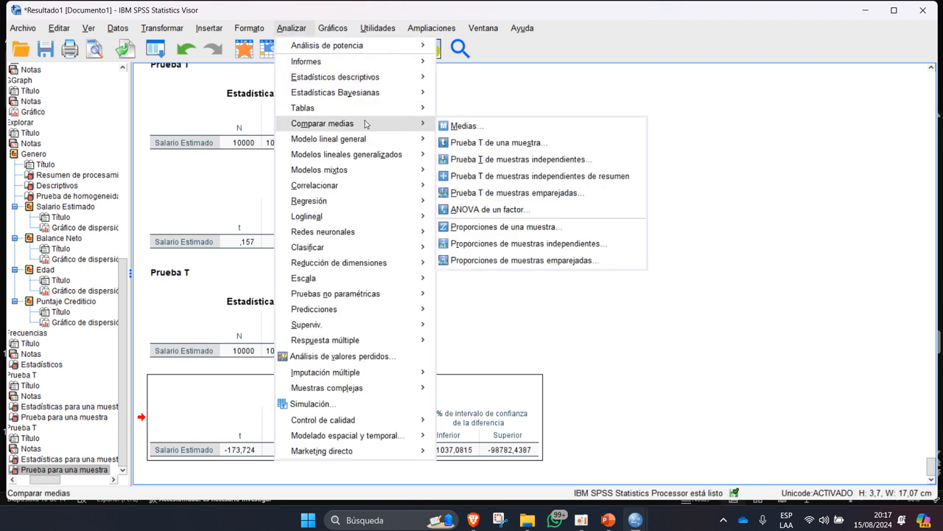
left_click(506, 143)
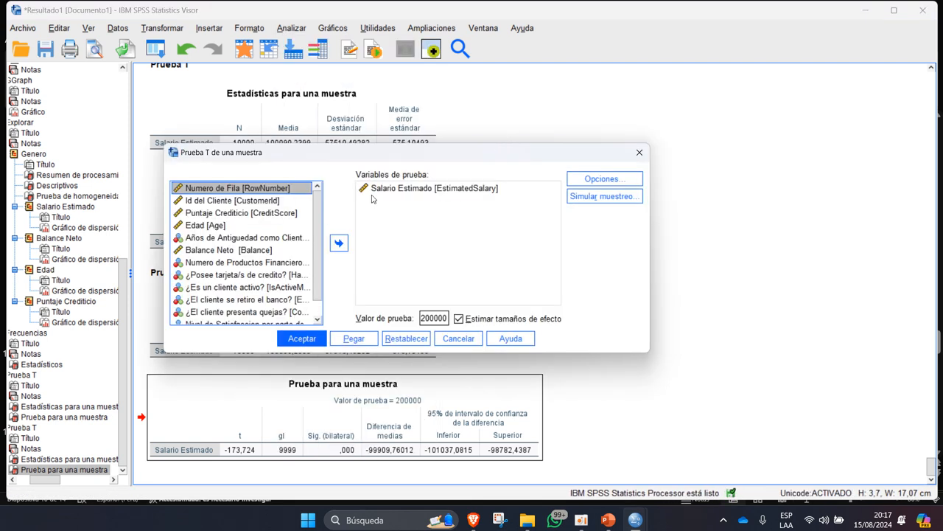
left_click(389, 188)
left_click(339, 243)
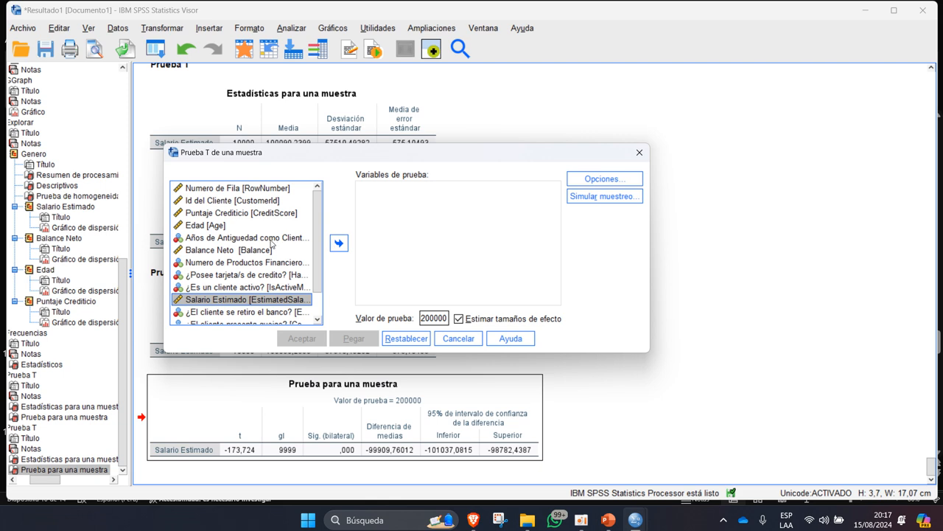
left_click(218, 237)
left_click(250, 225)
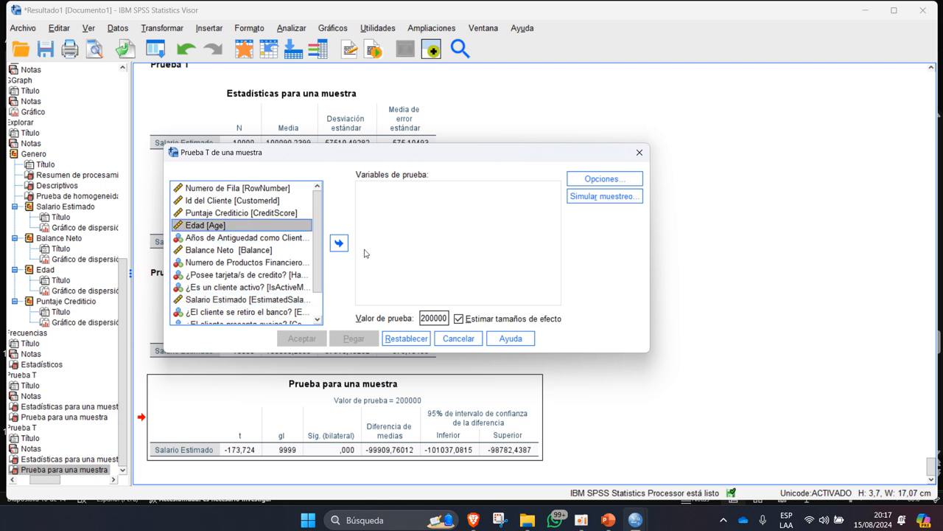
left_click(366, 254)
left_click(340, 244)
Set the test value to 50, turn off effect size estimation, and run the one-sample T test for Edad.
double_click(435, 319)
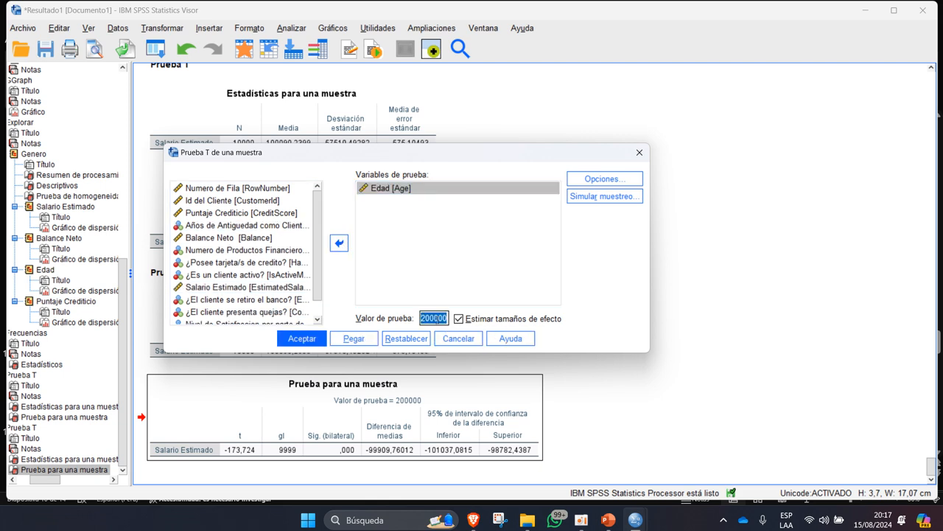
type("50")
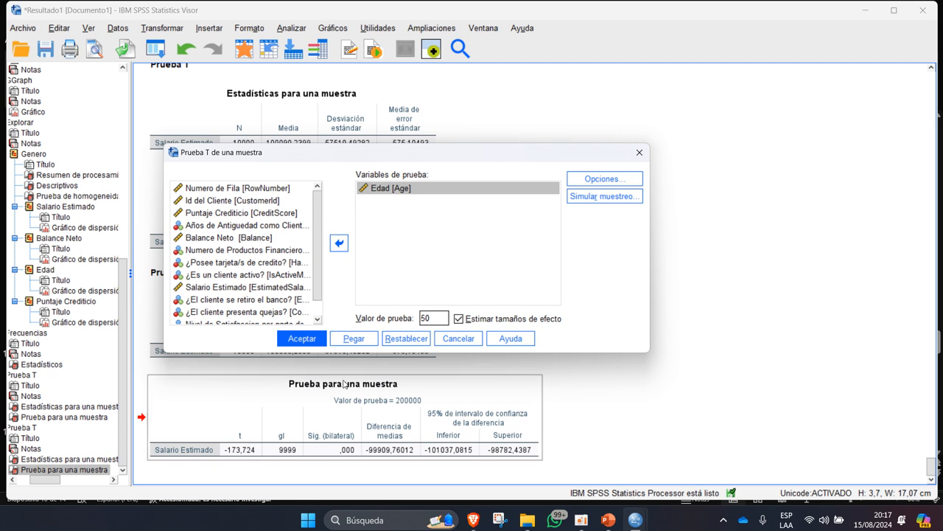
left_click(459, 318)
left_click(301, 338)
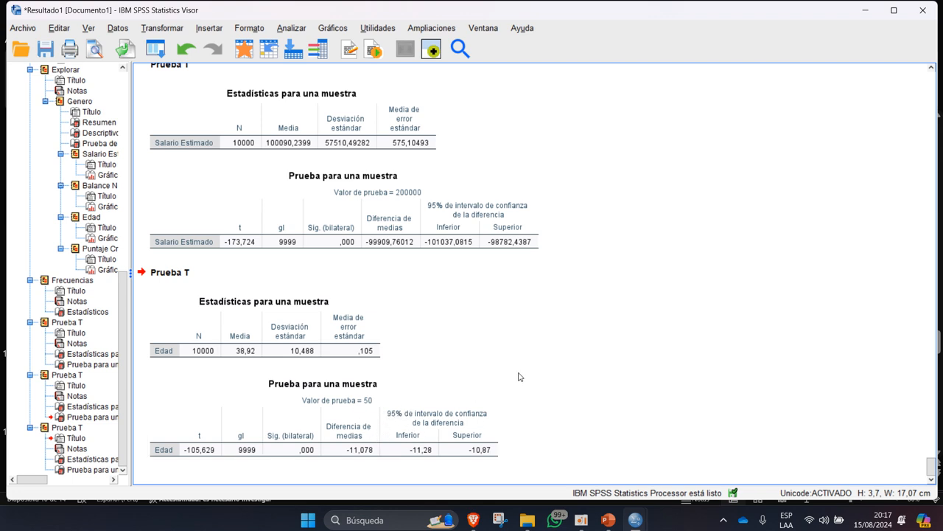
Start setting up another statistical analysis from the output viewer.
left_click(291, 28)
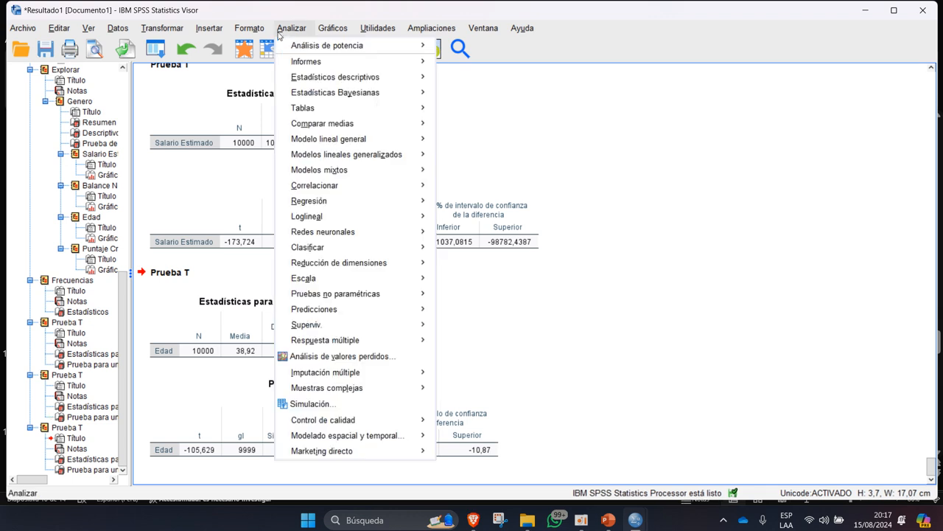
Run a one-sample T test on Edad with a test value of 42, and dismiss the stray Ir a dialog.
mouse_move(358, 123)
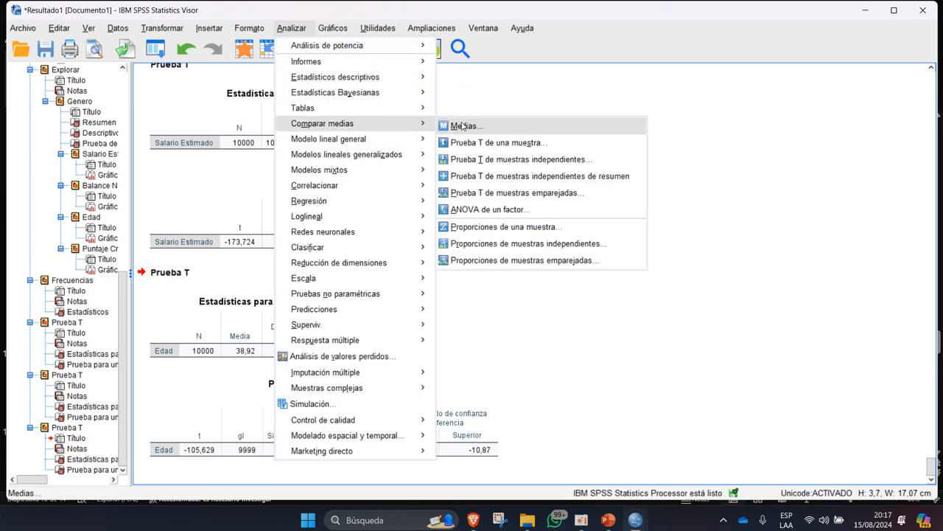
left_click(487, 140)
double_click(429, 318)
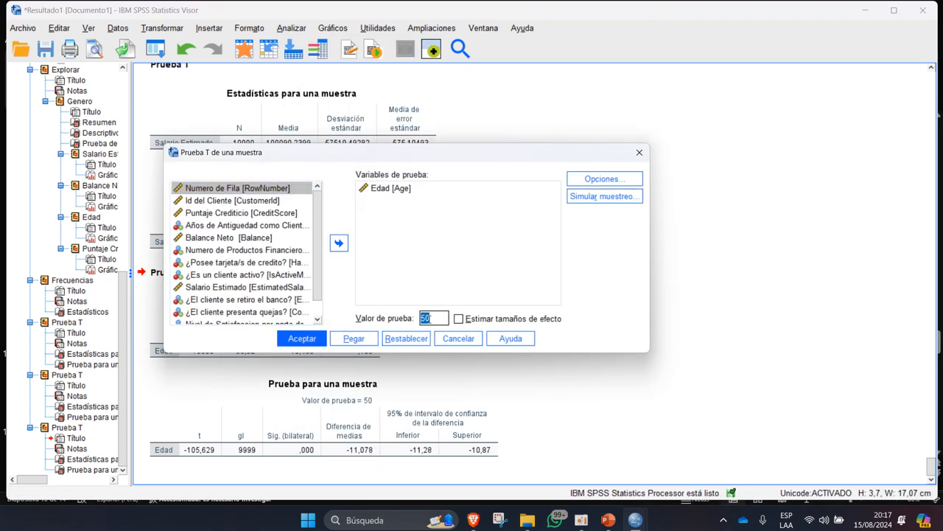
type("42")
left_click(300, 339)
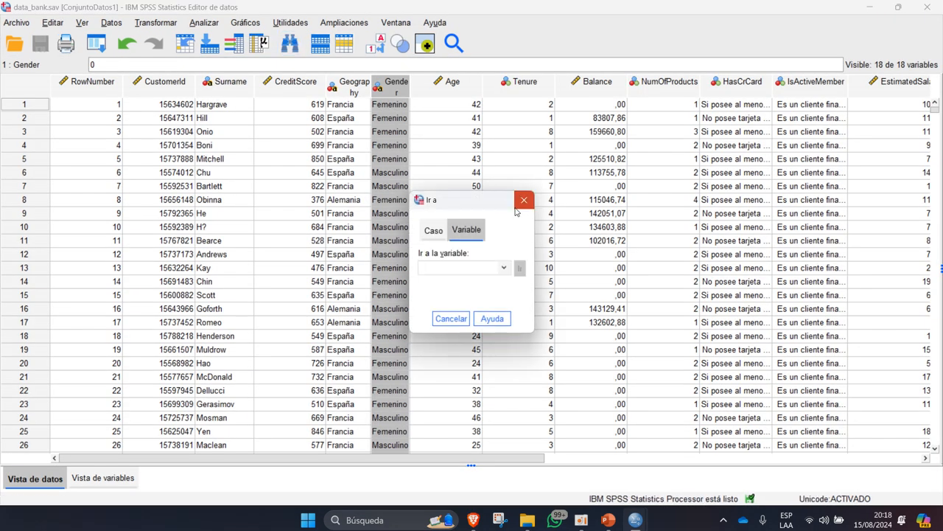
left_click(523, 201)
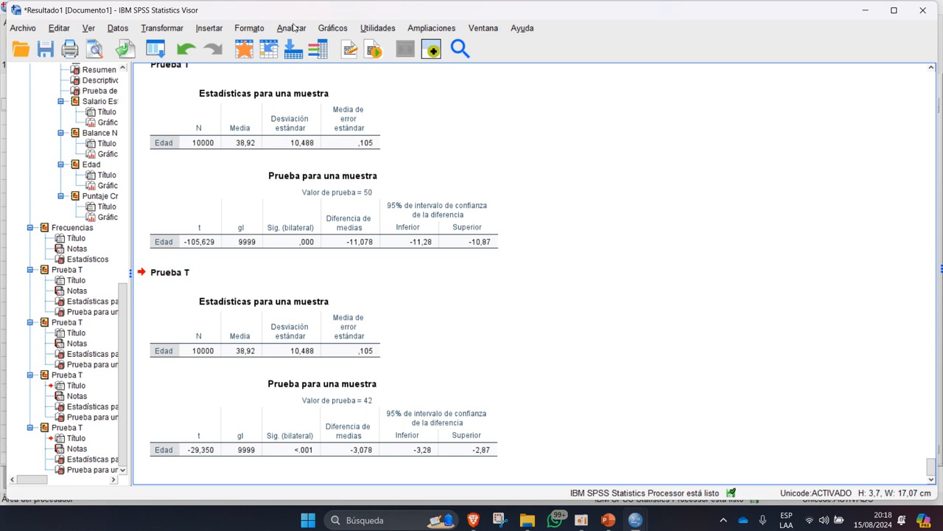
Rerun the one-sample T test on Edad with a test value of 39.
left_click(293, 27)
mouse_move(359, 128)
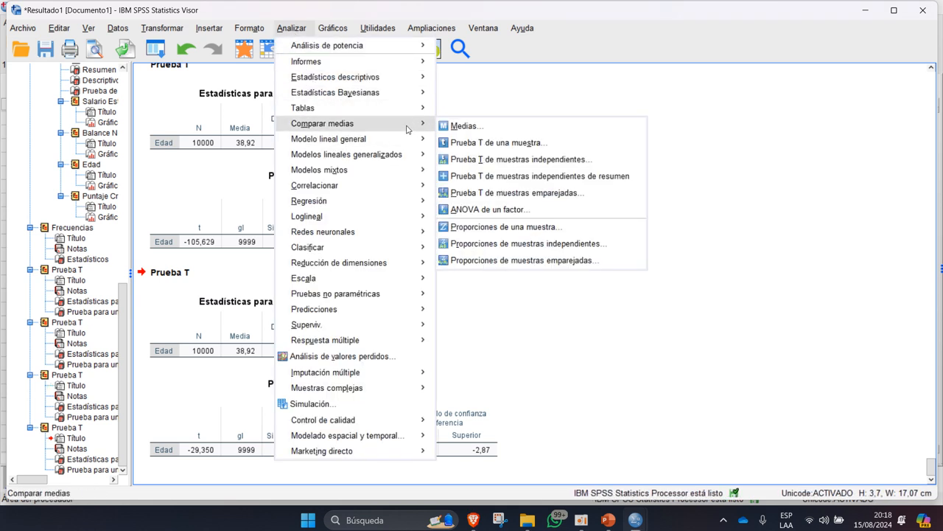
left_click(488, 142)
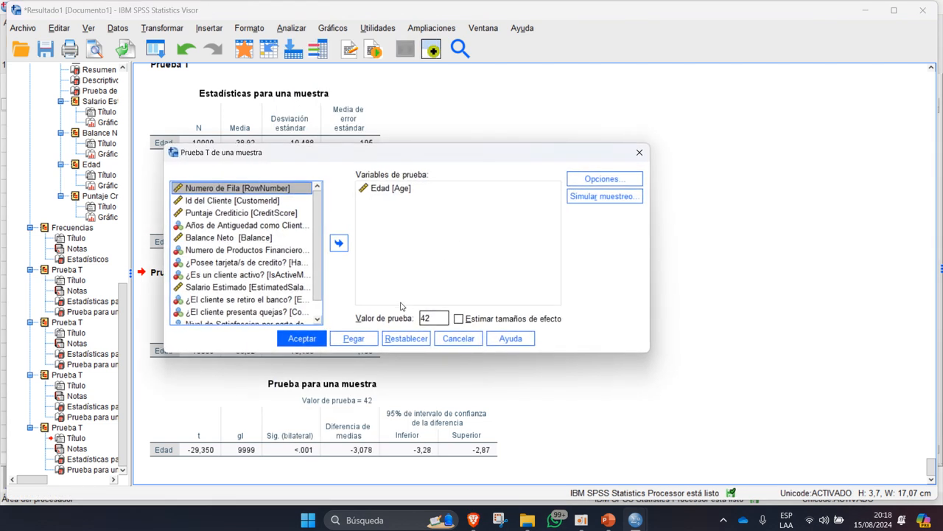
left_click_drag(435, 314, 419, 319)
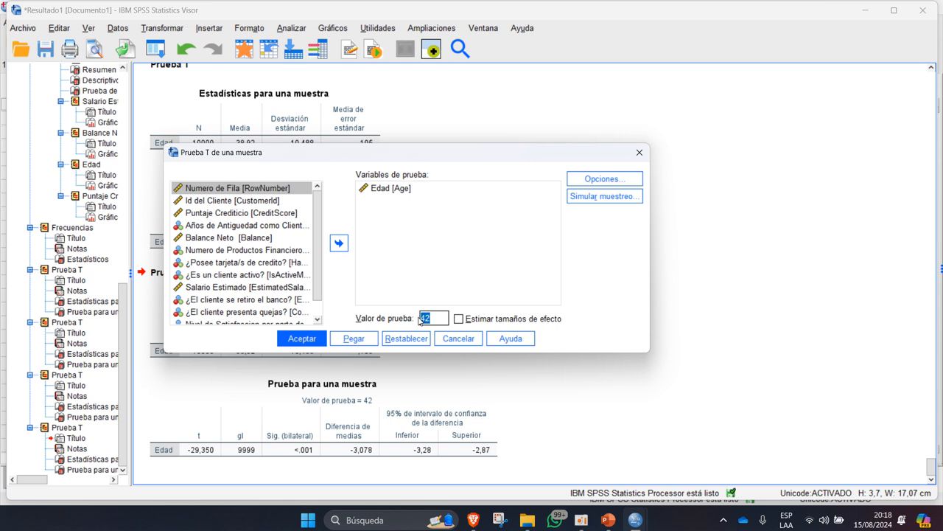
type("39")
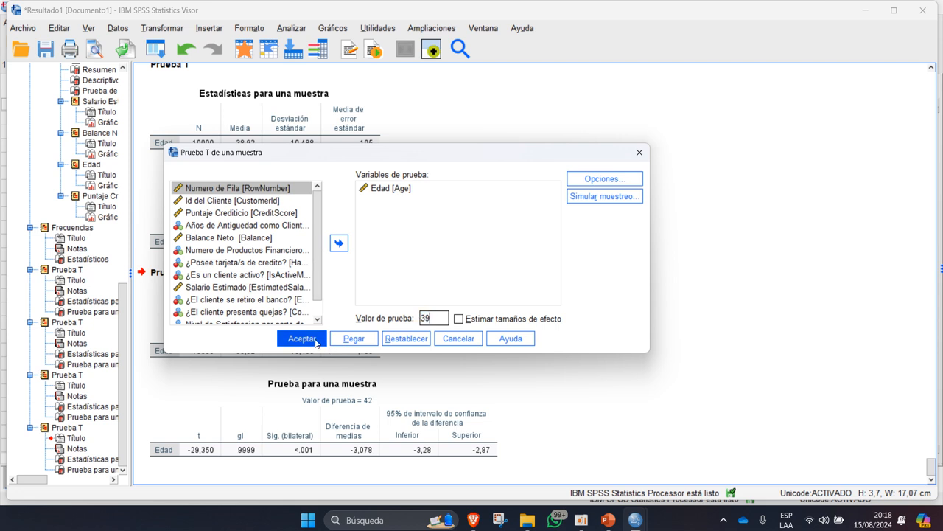
left_click(302, 339)
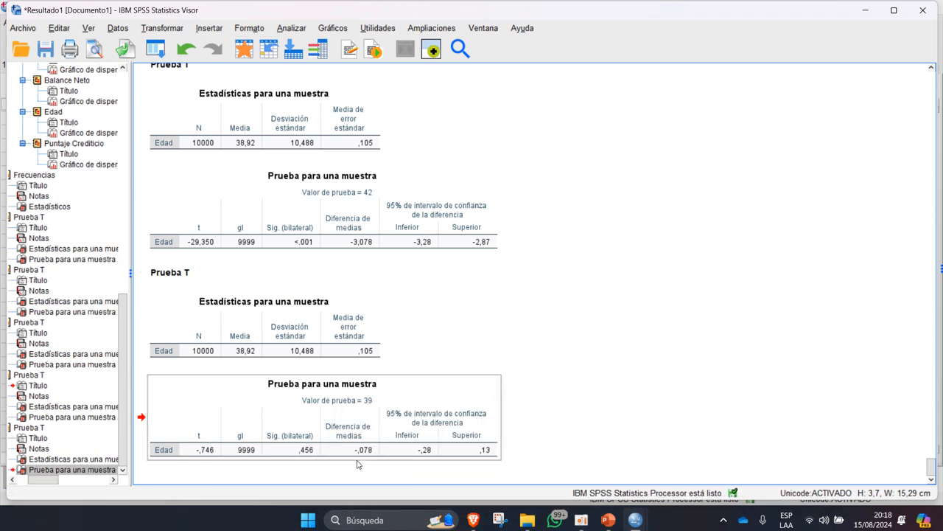
Compare the Edad one-sample test tables for test values 42 and 39 in the output.
left_click(415, 392)
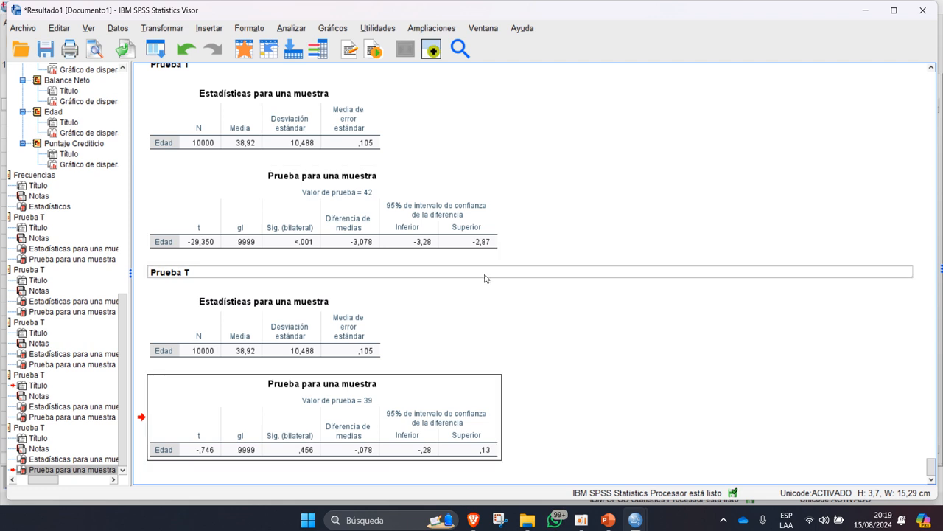
left_click(551, 350)
left_click(358, 324)
left_click(379, 244)
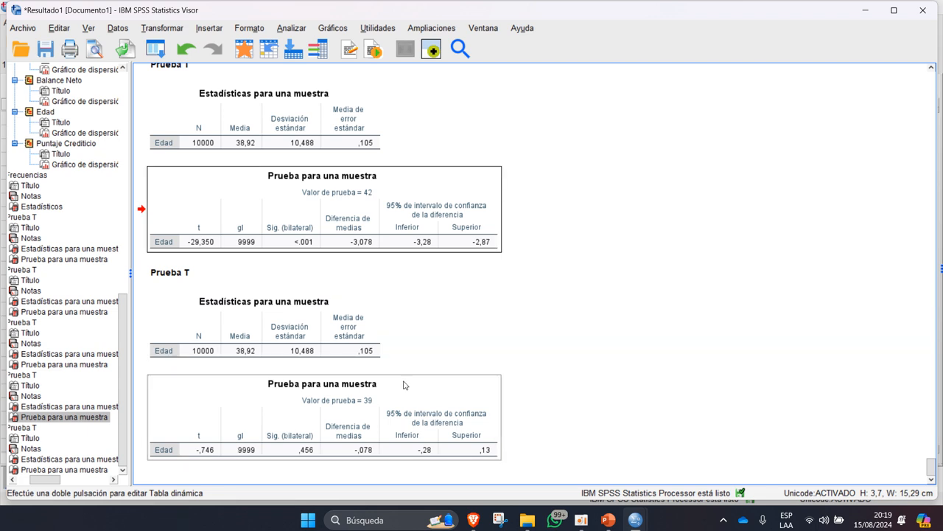
left_click(474, 382)
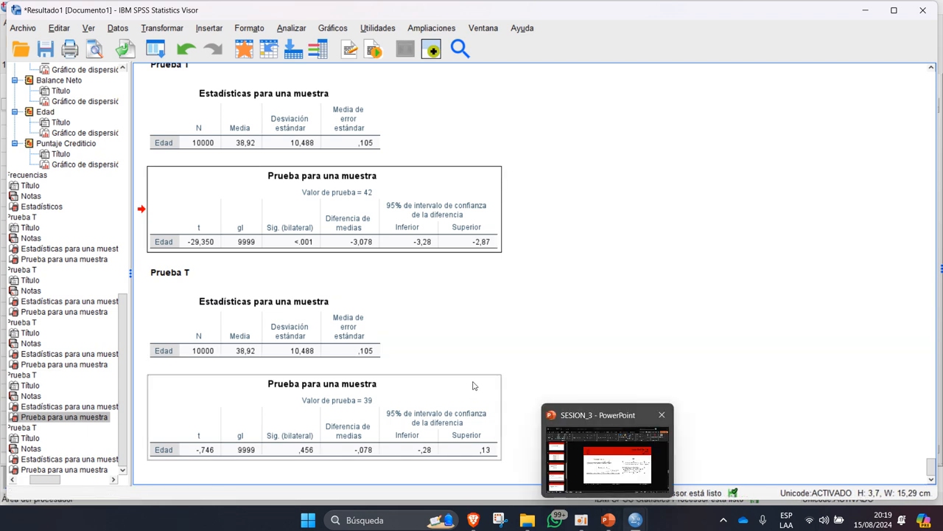
left_click(477, 378)
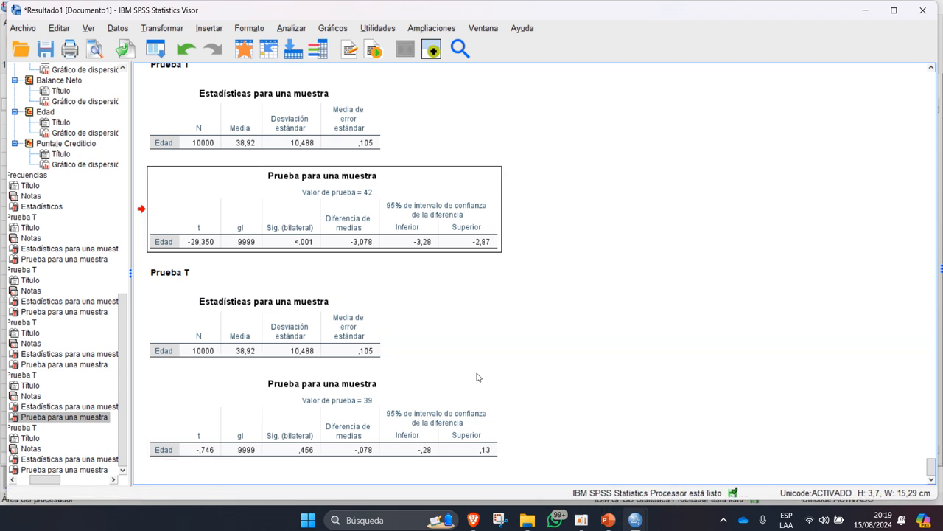
left_click(287, 30)
Switch to PowerPoint, show slide 11 on the two-sample Student t test, and return to the SPSS results viewer.
key("alt+Tab")
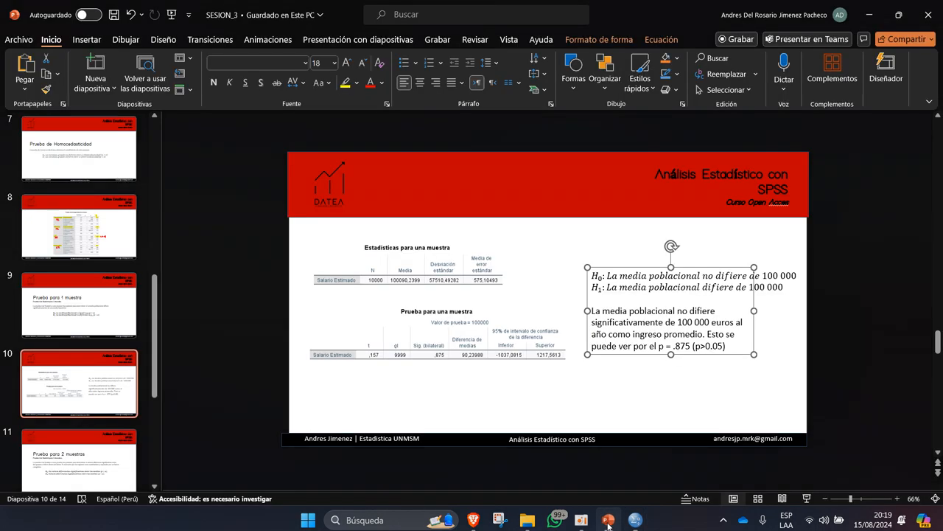
left_click(280, 388)
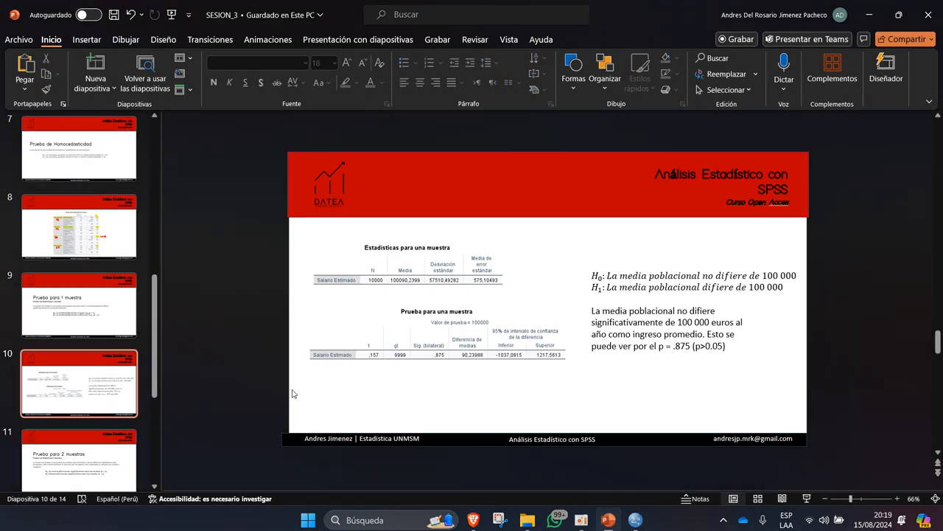
scroll(513, 304, "down", 1)
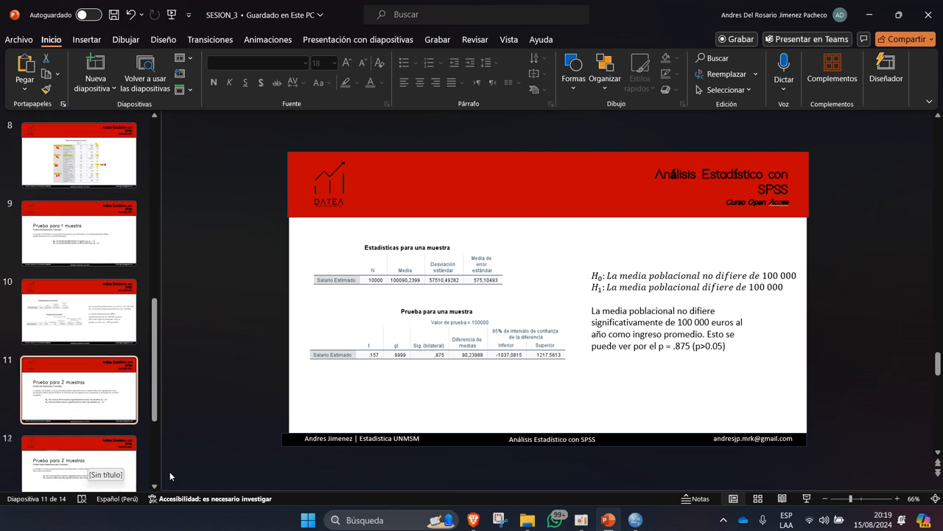
mouse_move(635, 520)
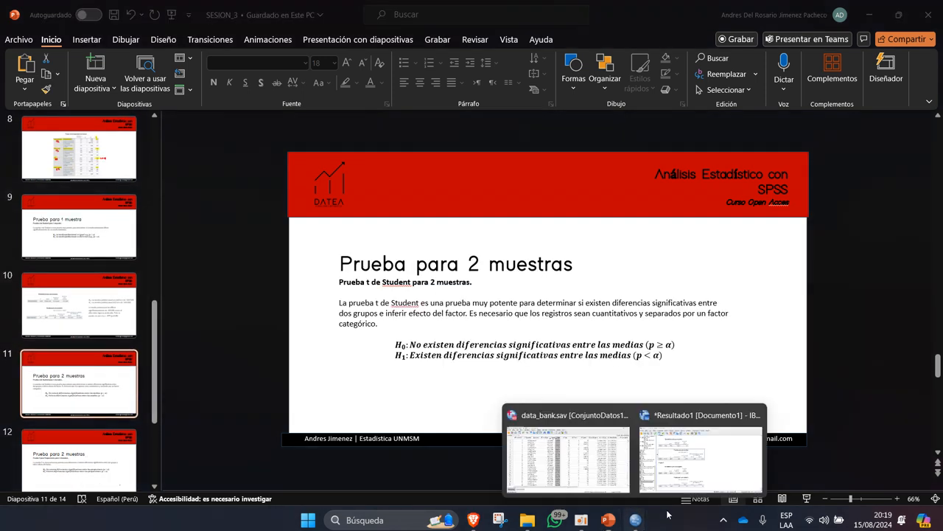
left_click(713, 452)
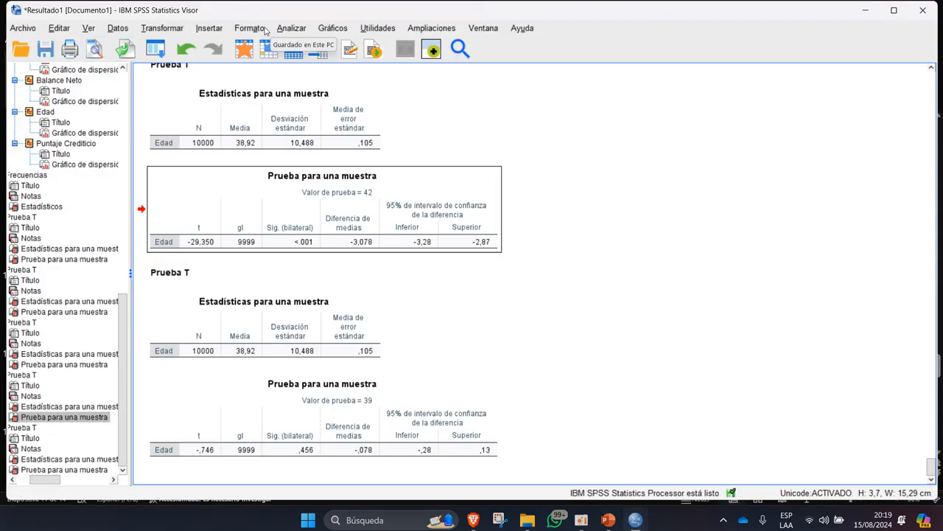
Start an independent-samples T test with Puntaje Crediticio, Edad, Balance Neto and Salario Estimado as test variables.
left_click(292, 28)
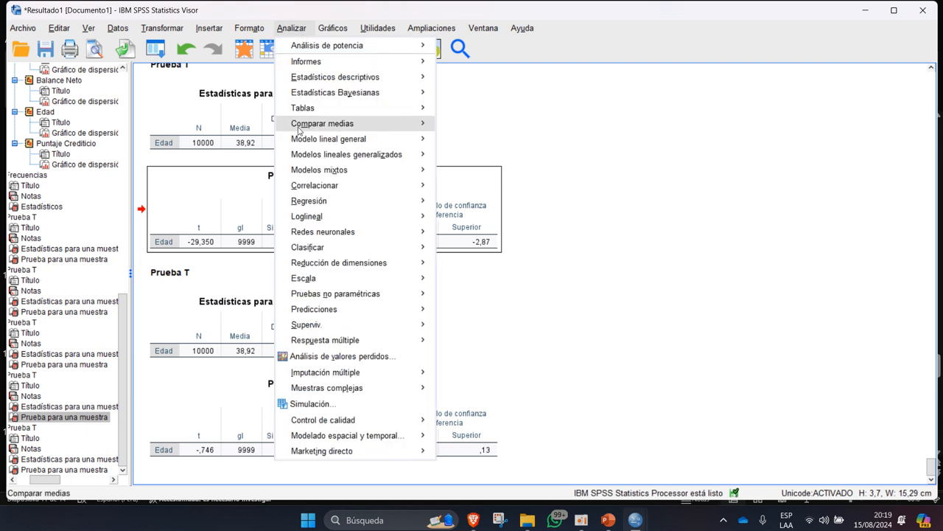
mouse_move(374, 125)
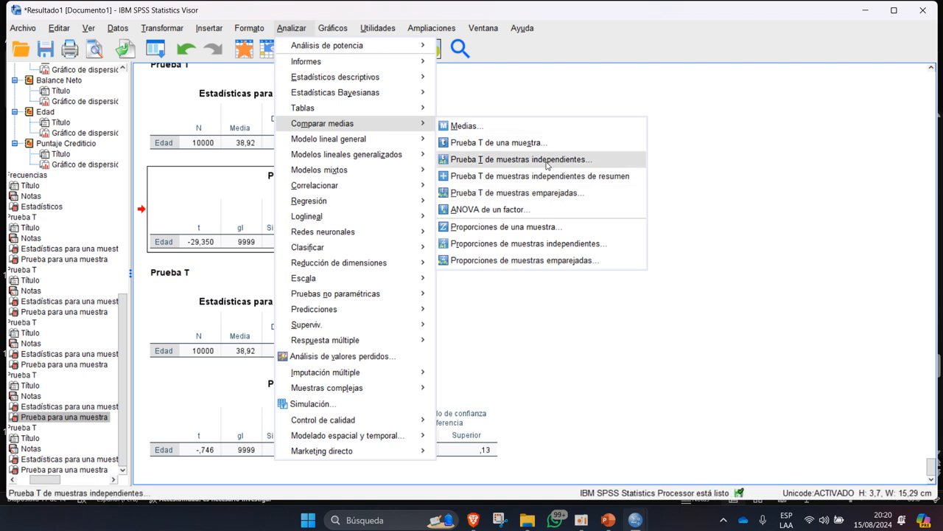
left_click(547, 164)
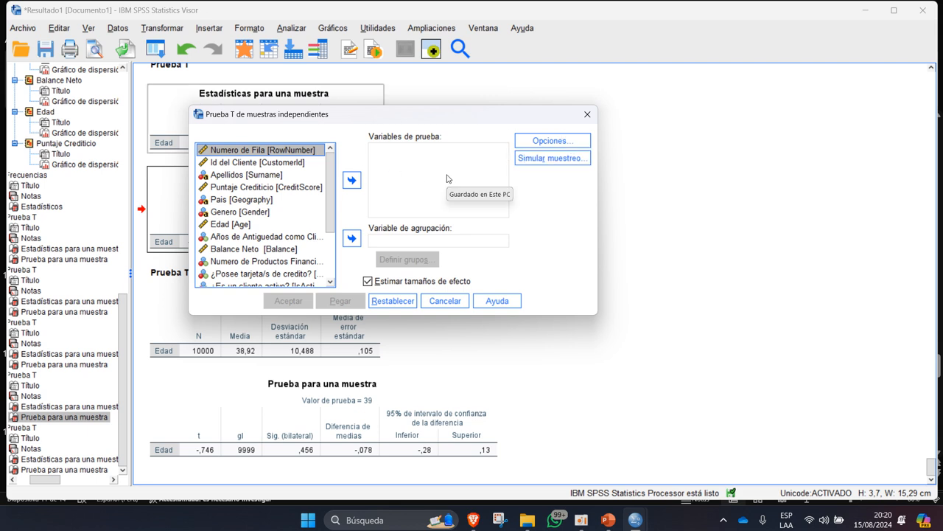
left_click_drag(362, 120, 301, 215)
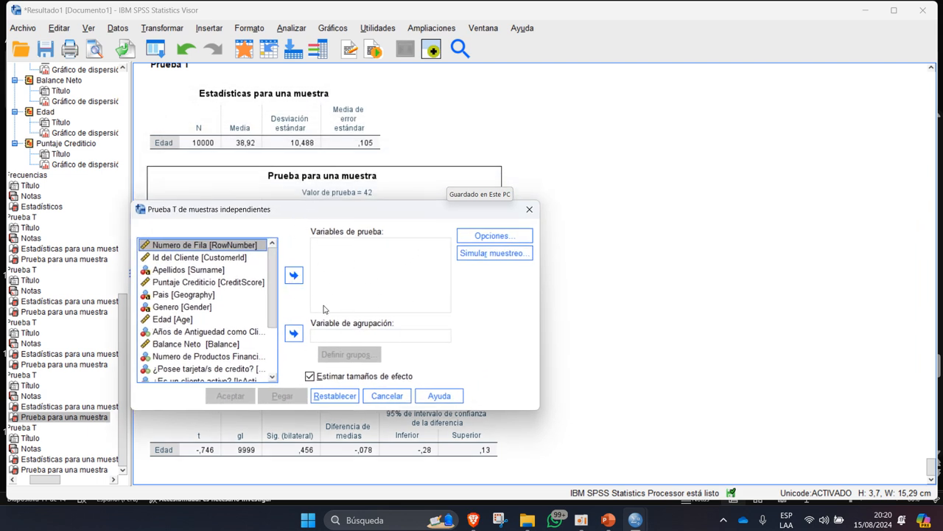
left_click(193, 283)
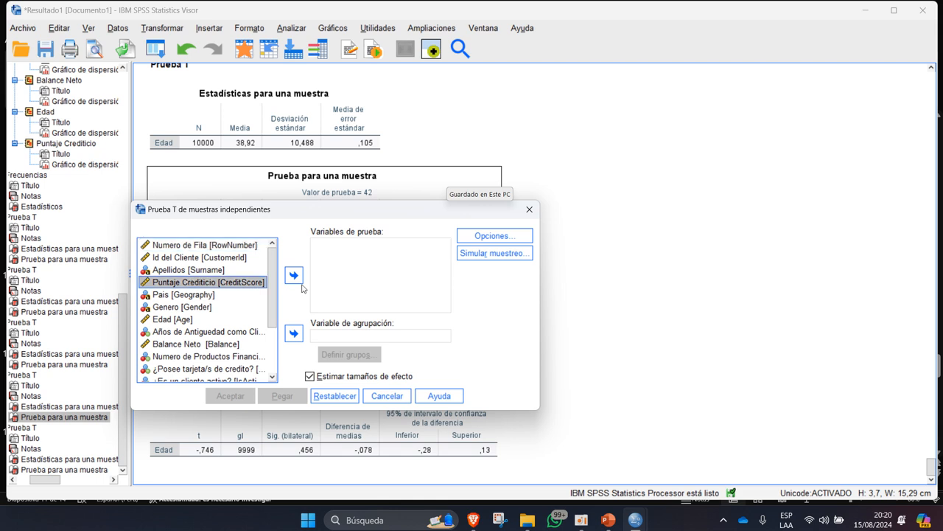
left_click(291, 280)
left_click(188, 270)
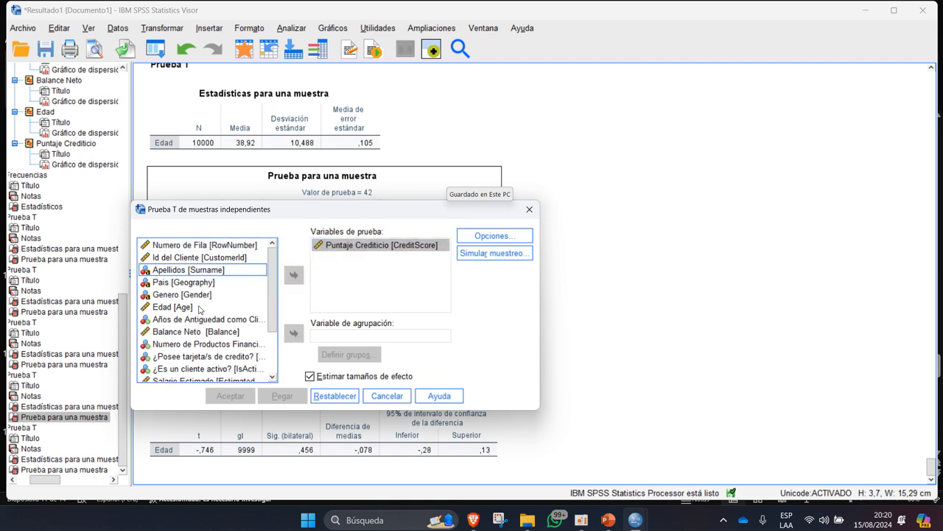
left_click(172, 307)
left_click(293, 275)
left_click(254, 318)
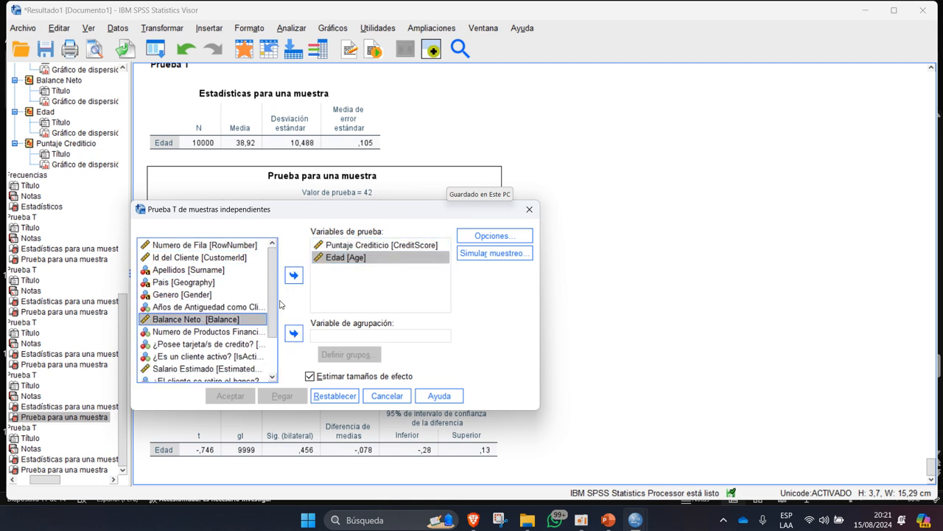
left_click(293, 275)
left_click(227, 359)
left_click(289, 278)
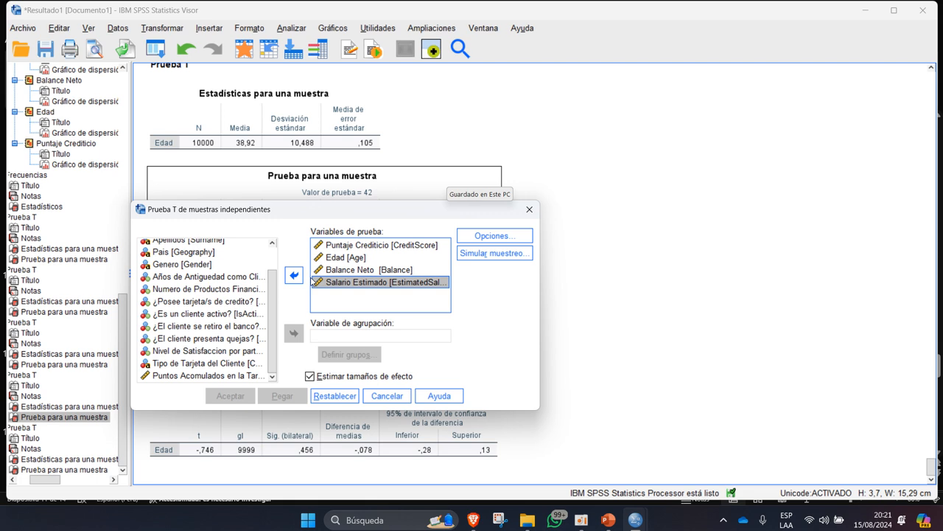
Set Genero [Gender] as the grouping variable of the independent-samples T test.
scroll(224, 334, "up", 1)
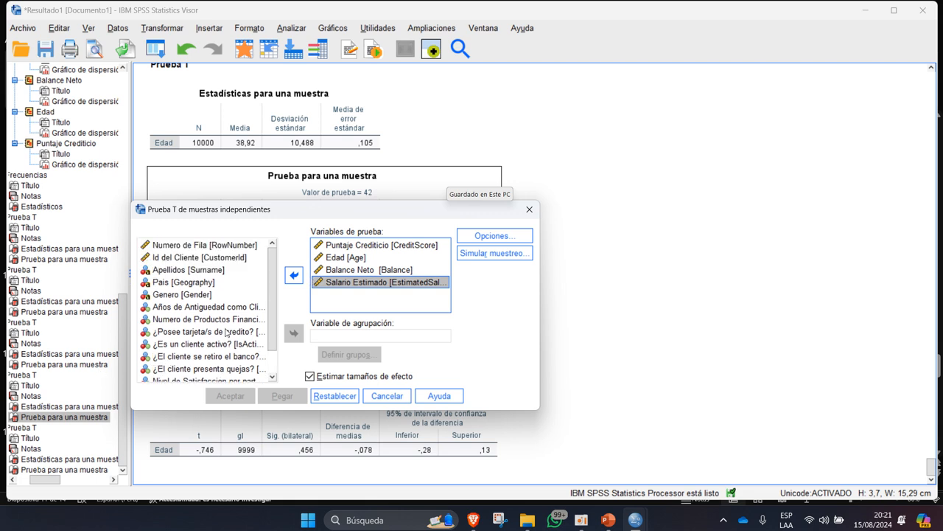
left_click(192, 305)
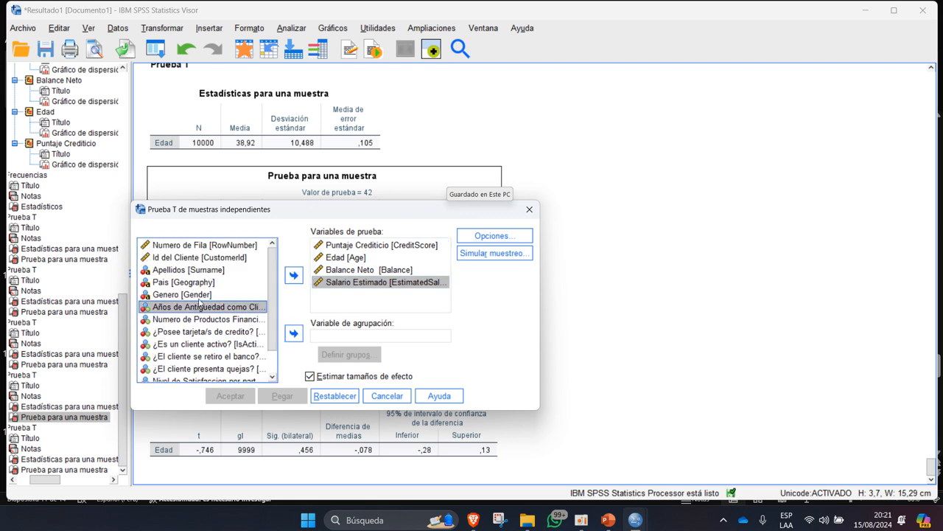
left_click(201, 295)
left_click(293, 333)
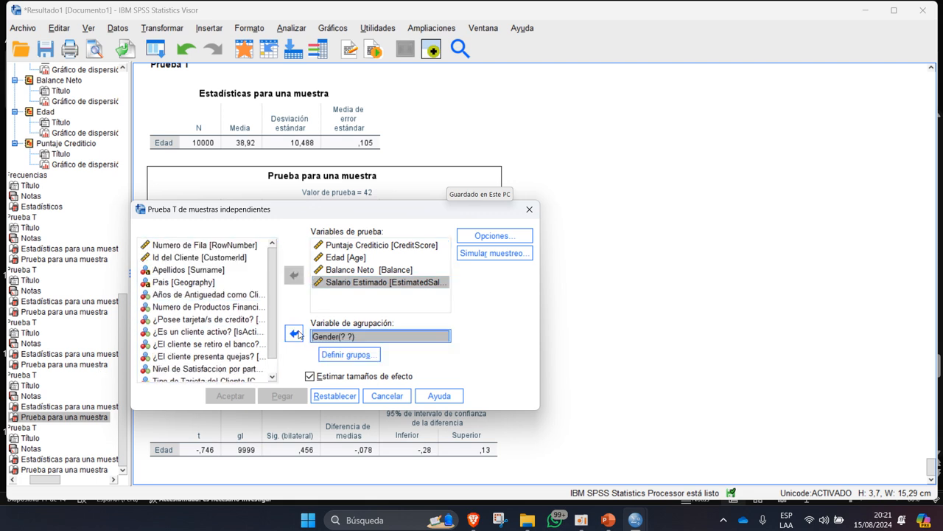
Open the group definition for Gender, and cancel both it and the independent-samples T test setup.
left_click(345, 357)
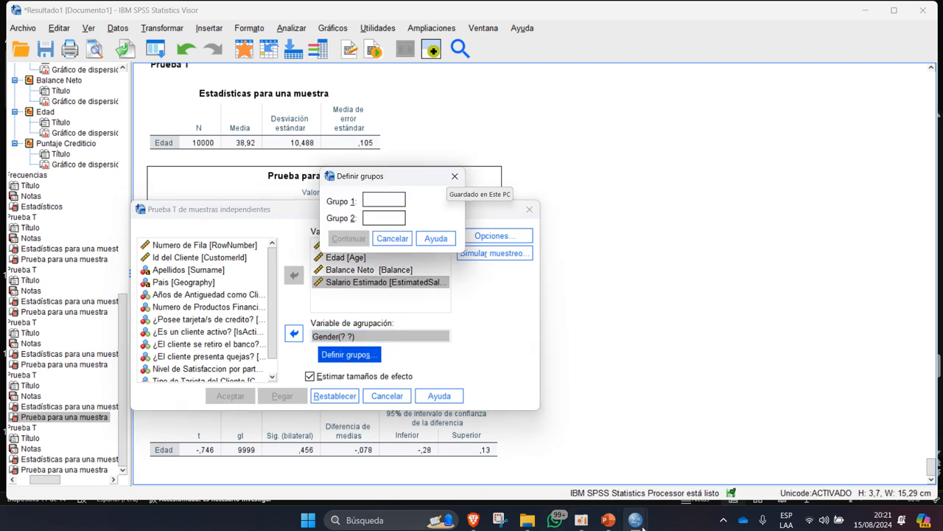
mouse_move(643, 524)
left_click(393, 238)
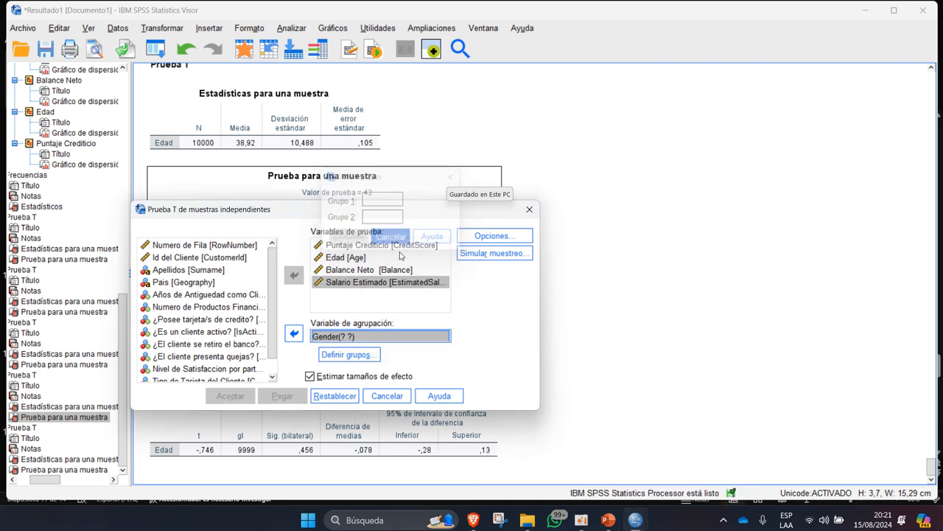
left_click(391, 395)
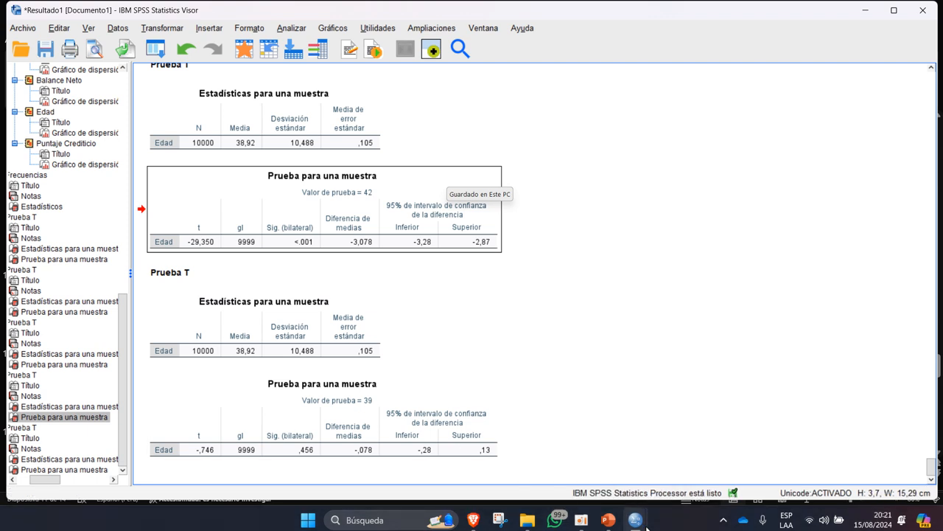
Switch to the data_bank.sav data editor and check the numeric codes behind the Gender value labels.
mouse_move(635, 520)
left_click(583, 446)
left_click(100, 478)
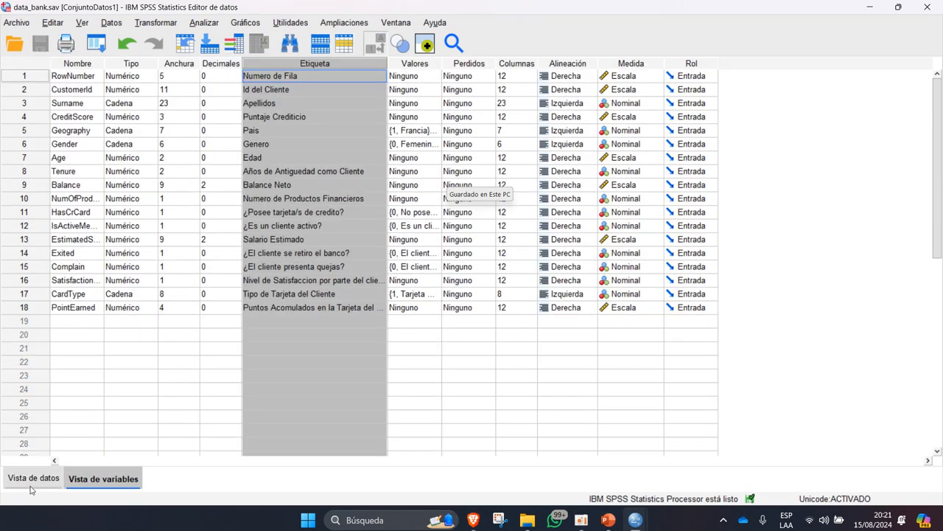
left_click(37, 476)
left_click(376, 44)
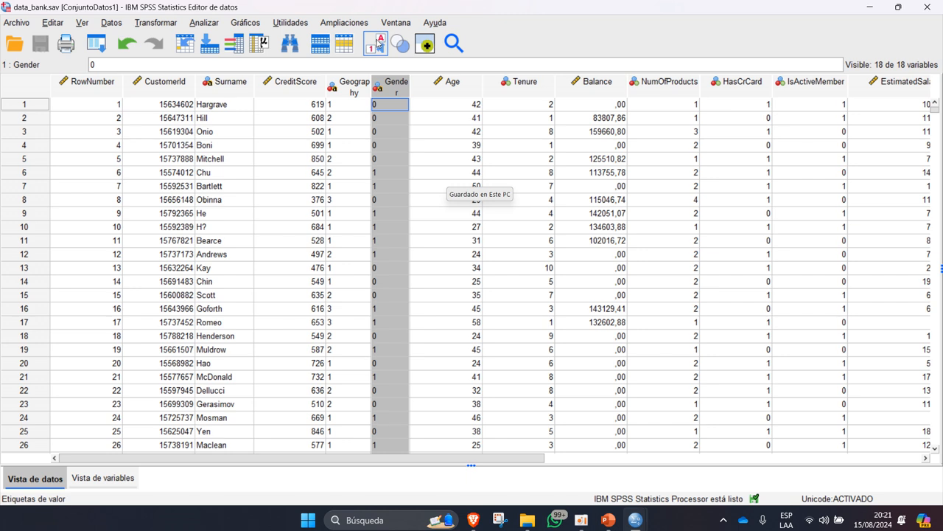
left_click(373, 44)
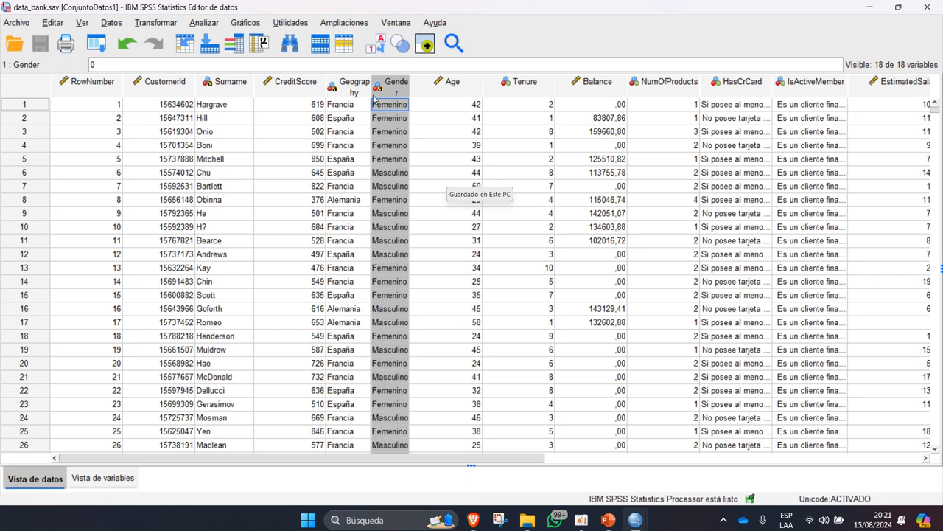
Switch the value labels off and back on in the data grid to compare the Gender codes with their labels.
left_click(376, 45)
left_click(376, 45)
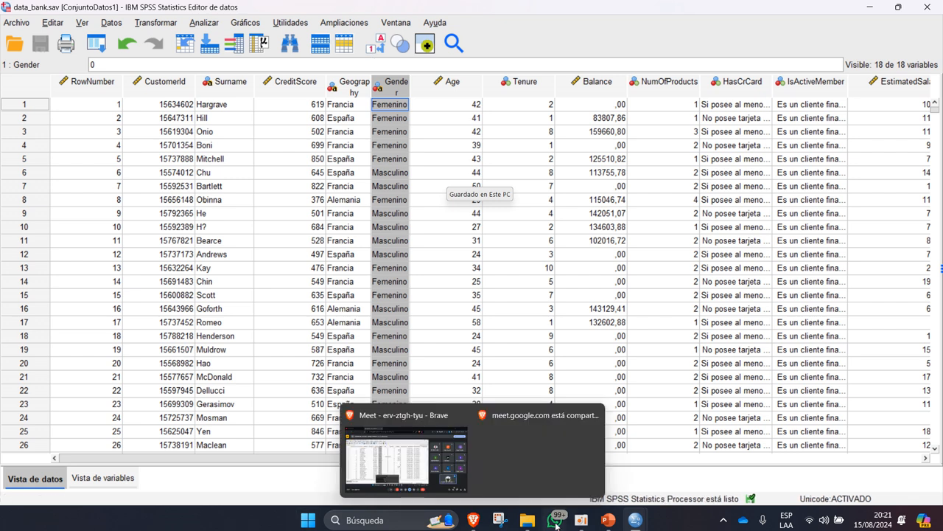
mouse_move(640, 521)
Start an independent-samples T test with Puntaje Crediticio [CreditScore] and Edad [Age] as test variables.
left_click(214, 22)
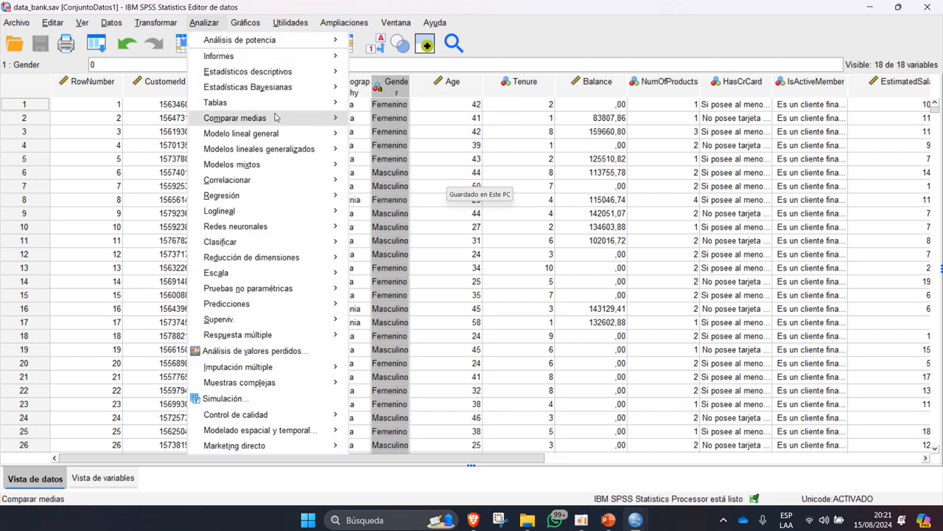
mouse_move(269, 118)
left_click(454, 161)
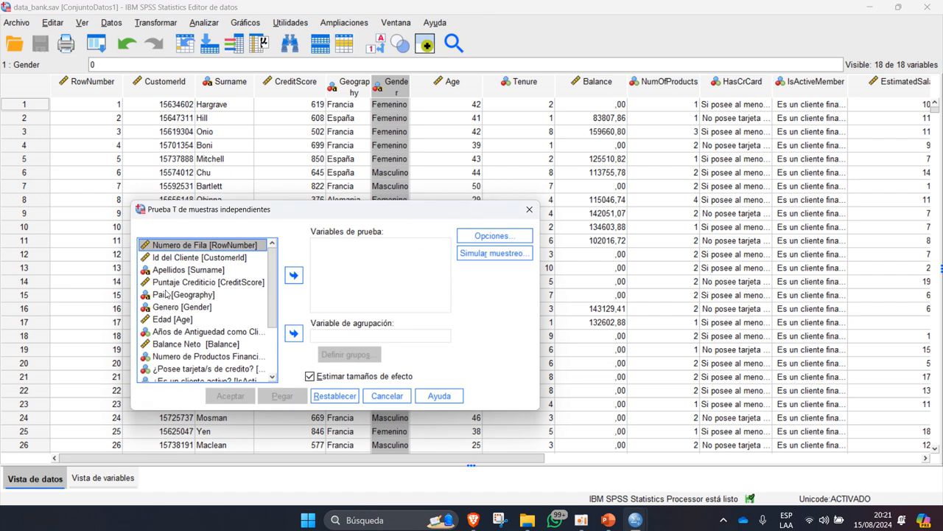
left_click(202, 258)
left_click(210, 282)
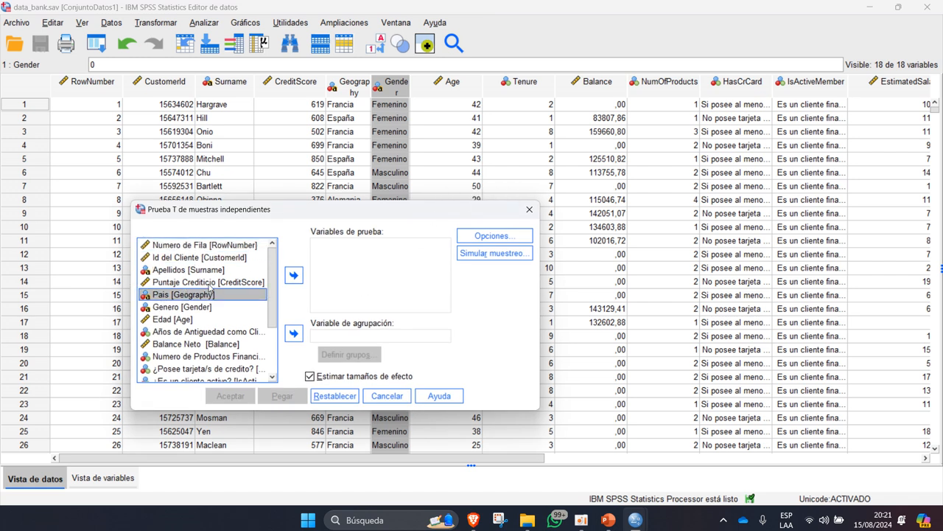
left_click(293, 275)
left_click(219, 306)
left_click(293, 275)
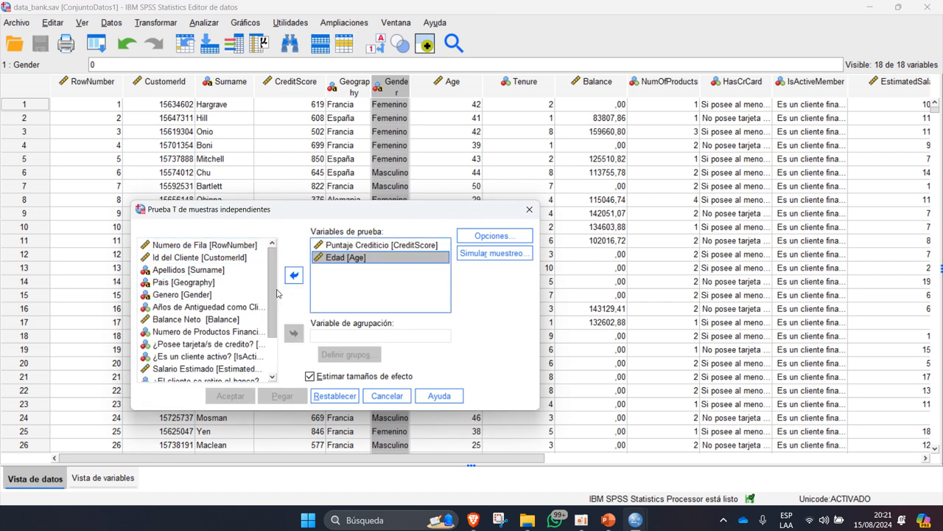
Add Balance Neto [Balance] and Salario Estimado to the test variables.
left_click(206, 308)
left_click(210, 319)
left_click(293, 275)
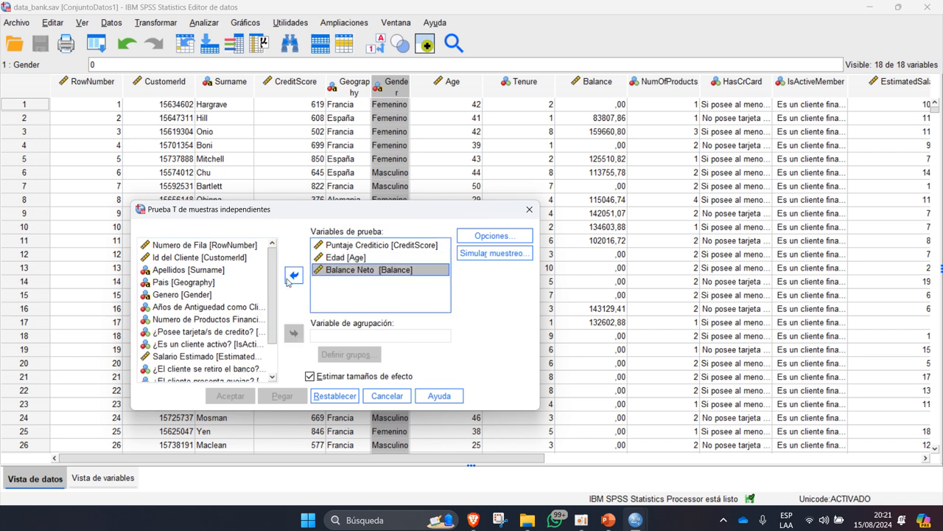
left_click(210, 355)
left_click(294, 275)
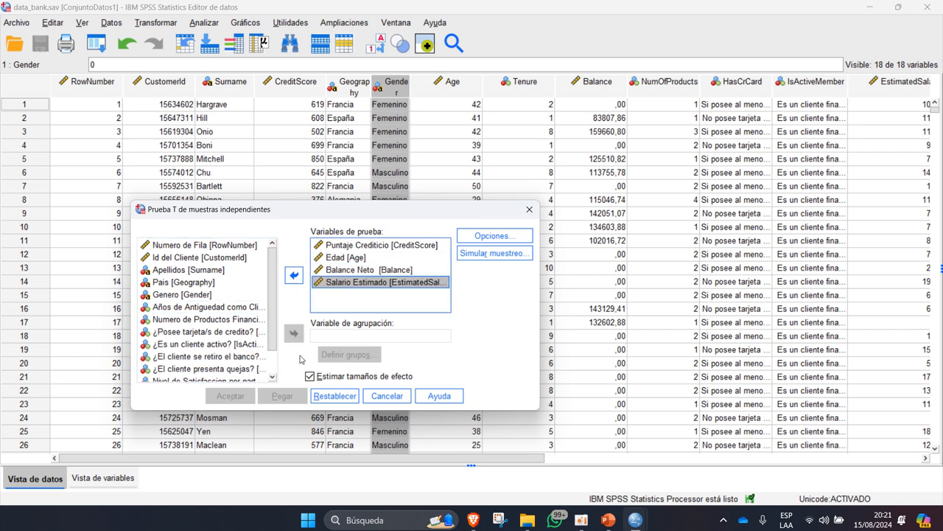
Set Genero [Gender] as the grouping variable, with Group 1 defined as 0 and Group 2 as 1.
scroll(211, 318, "down", 1)
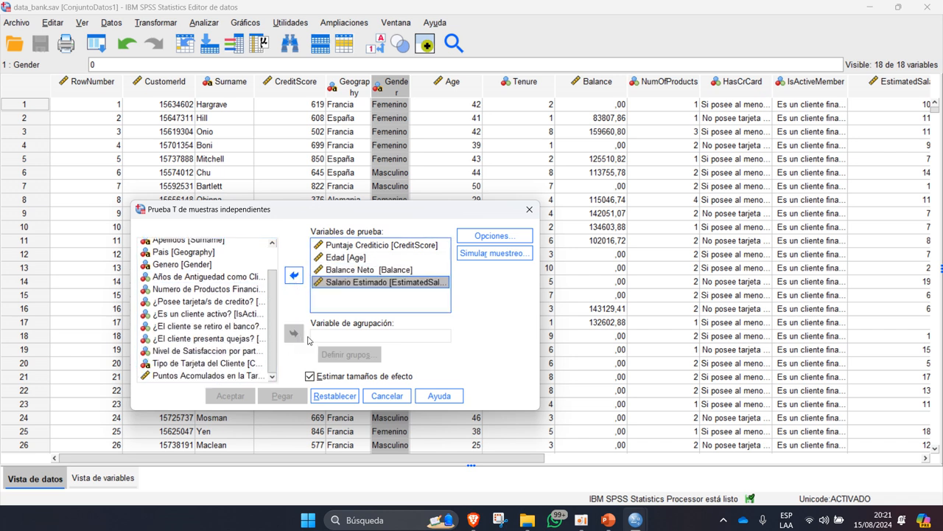
scroll(200, 316, "up", 1)
left_click(201, 294)
left_click(293, 333)
left_click(349, 354)
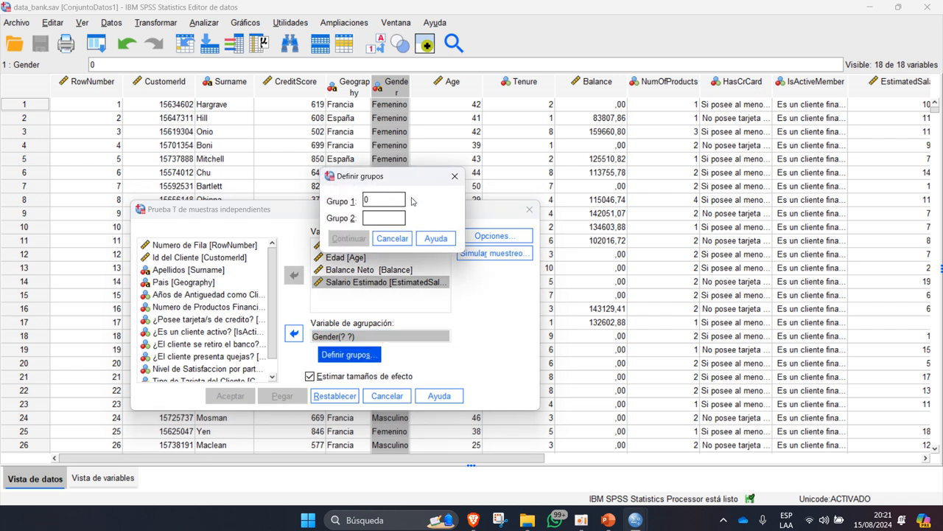
left_click(395, 216)
type("1")
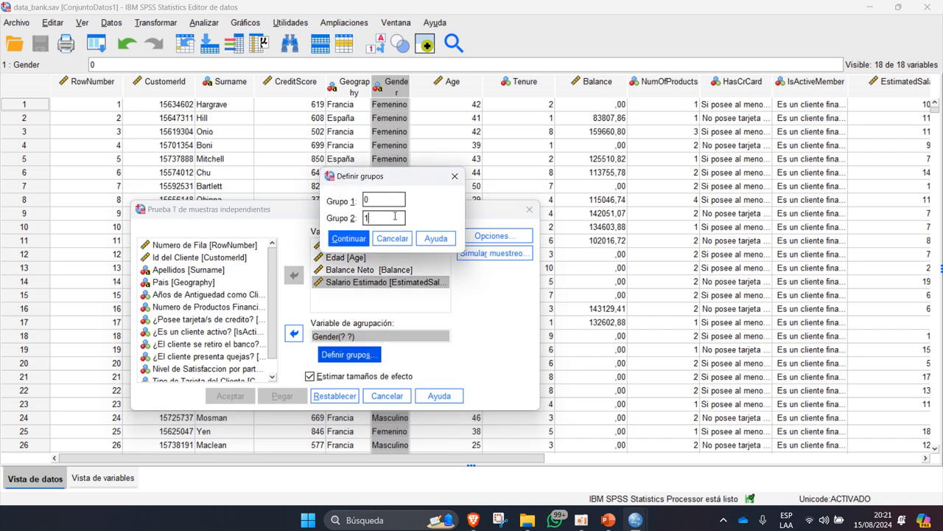
left_click(359, 238)
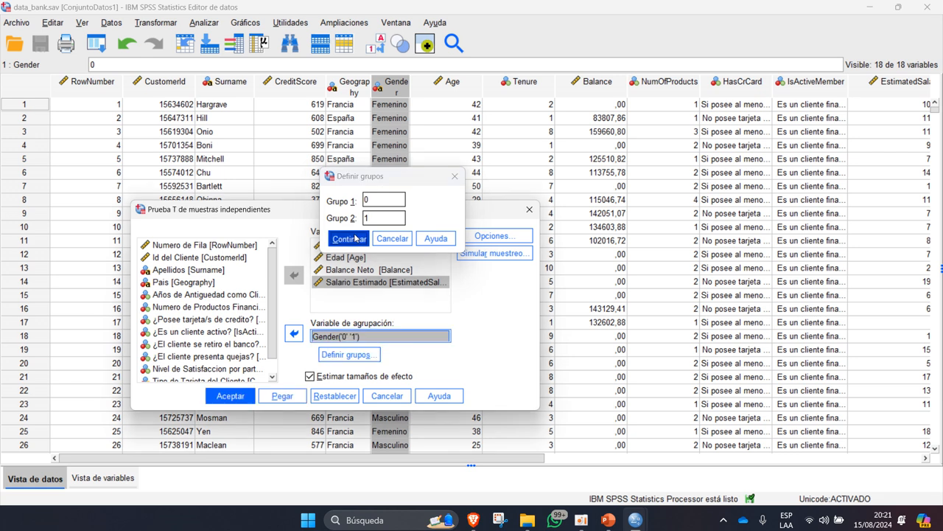
Accept the test options with a 95% confidence interval and run the independent-samples T test.
left_click(474, 236)
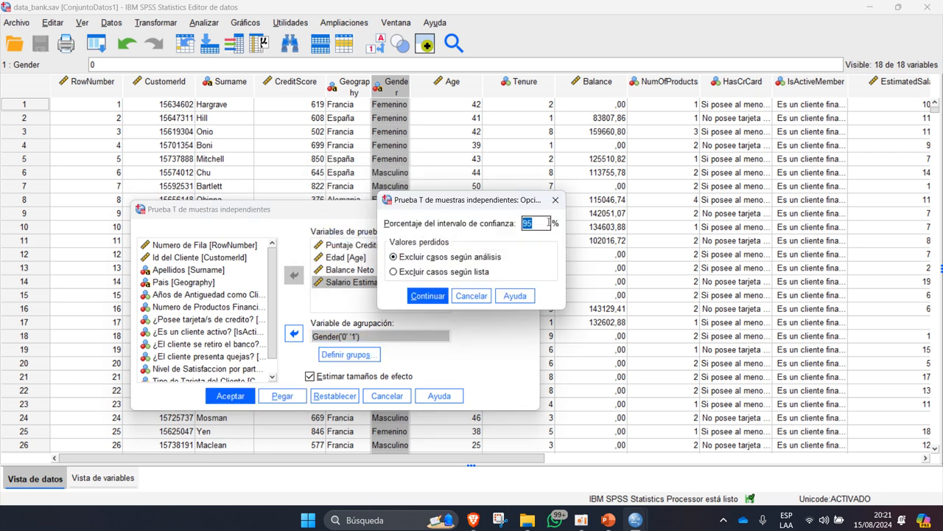
left_click(562, 203)
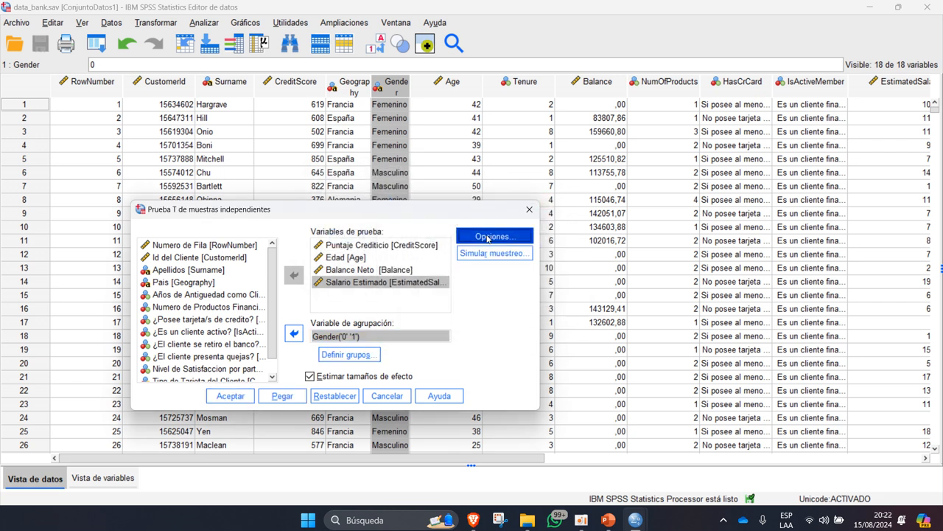
left_click(490, 234)
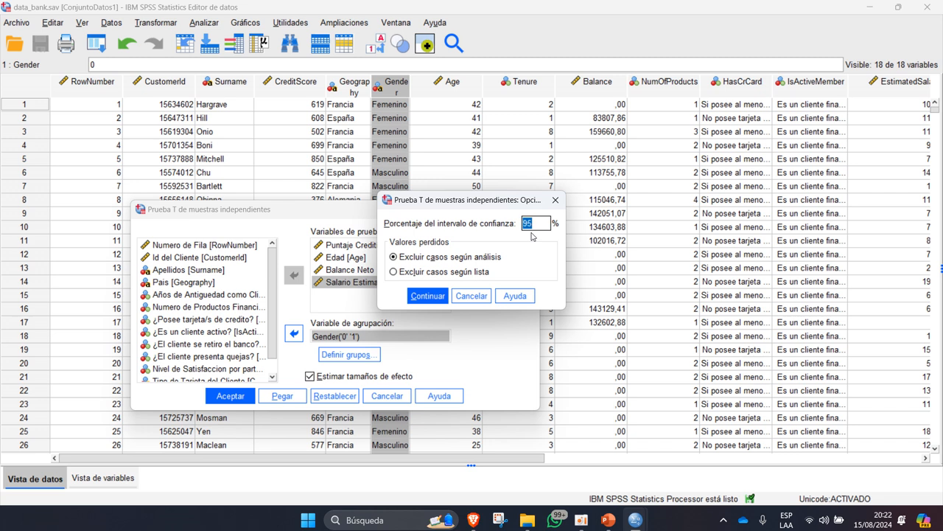
left_click(545, 222)
key("BackSpace")
left_click(440, 302)
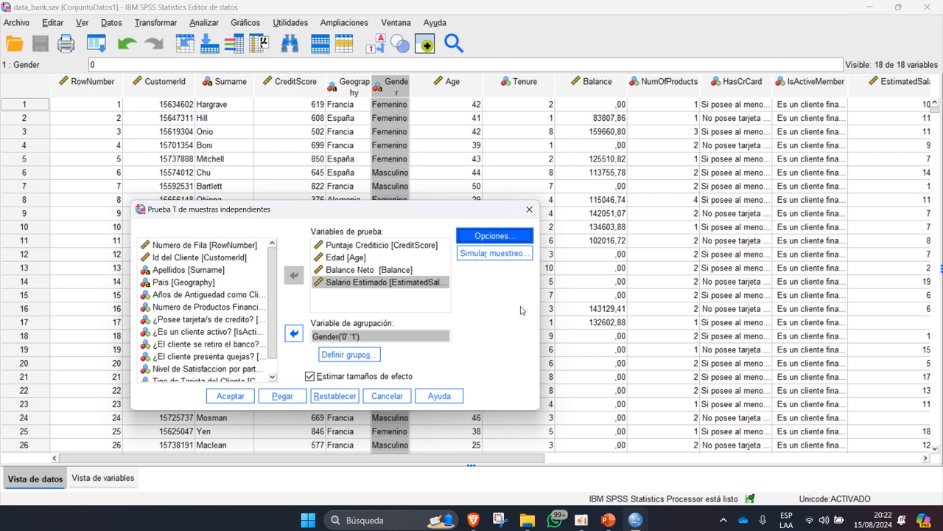
left_click(230, 395)
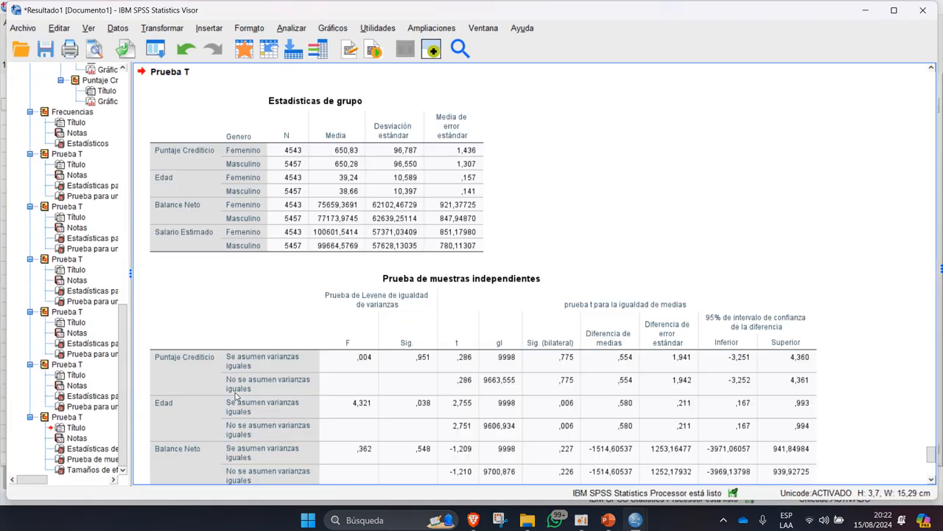
Examine the group statistics and the independent-samples test table, including Levene's test and the two-tailed significance for each variable.
scroll(418, 241, "down", 3)
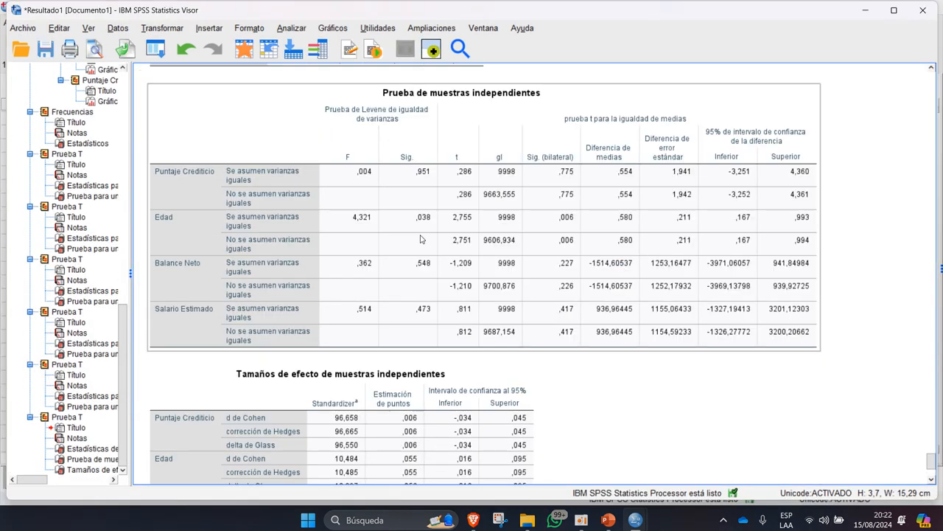
left_click(499, 262)
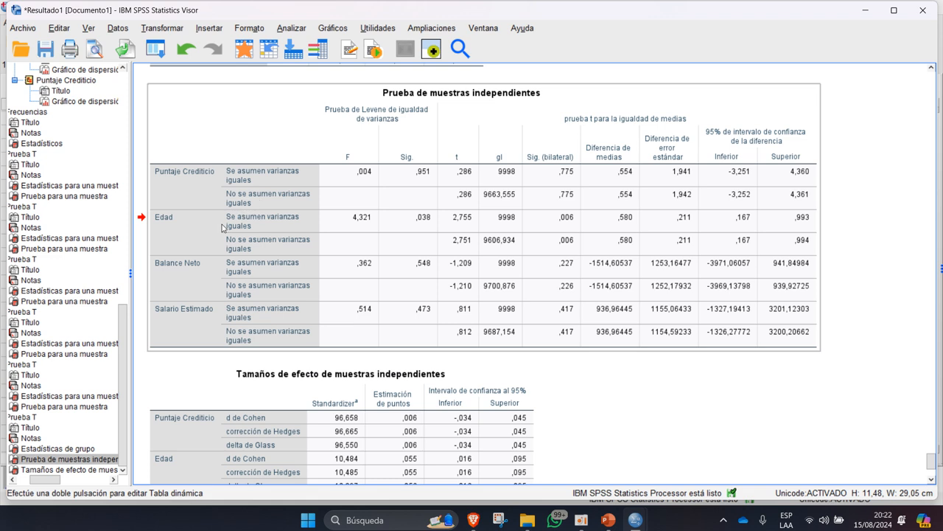
scroll(242, 238, "up", 3)
scroll(242, 238, "down", 3)
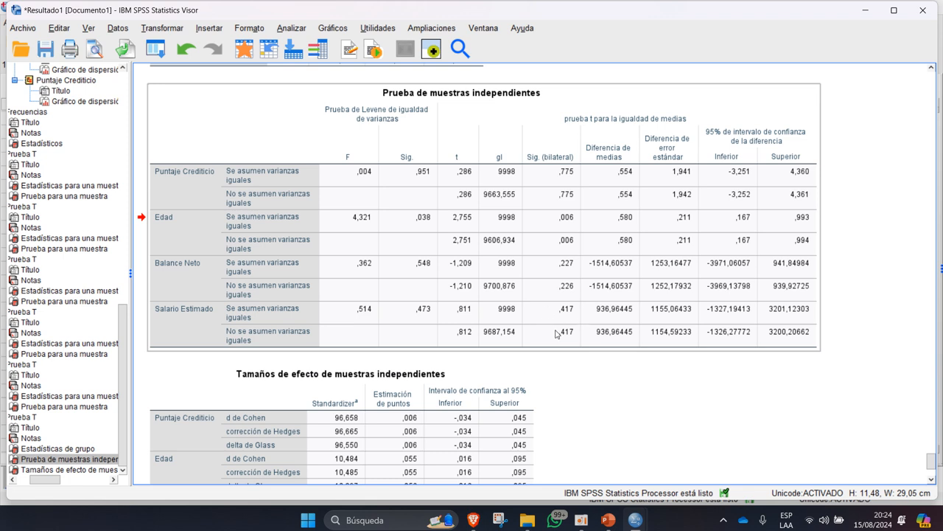
scroll(557, 333, "down", 3)
scroll(562, 341, "up", 6)
scroll(537, 349, "down", 3)
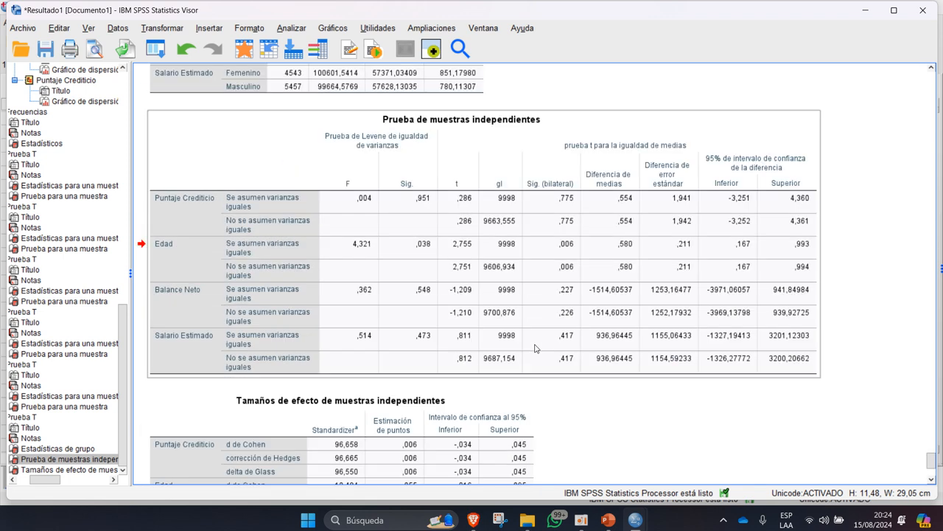
scroll(536, 348, "down", 3)
scroll(538, 350, "up", 3)
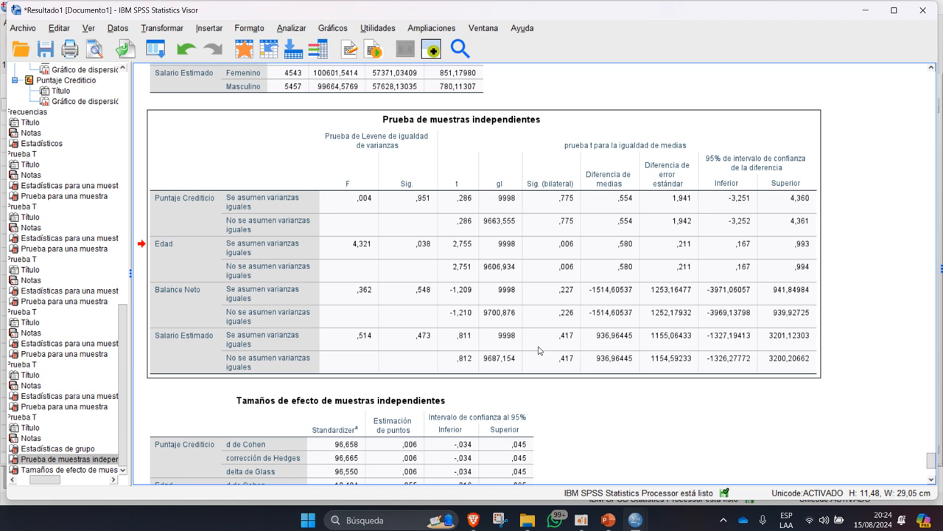
Examine the independent-samples effect sizes table, then return to the independent-samples test table.
scroll(539, 350, "down", 3)
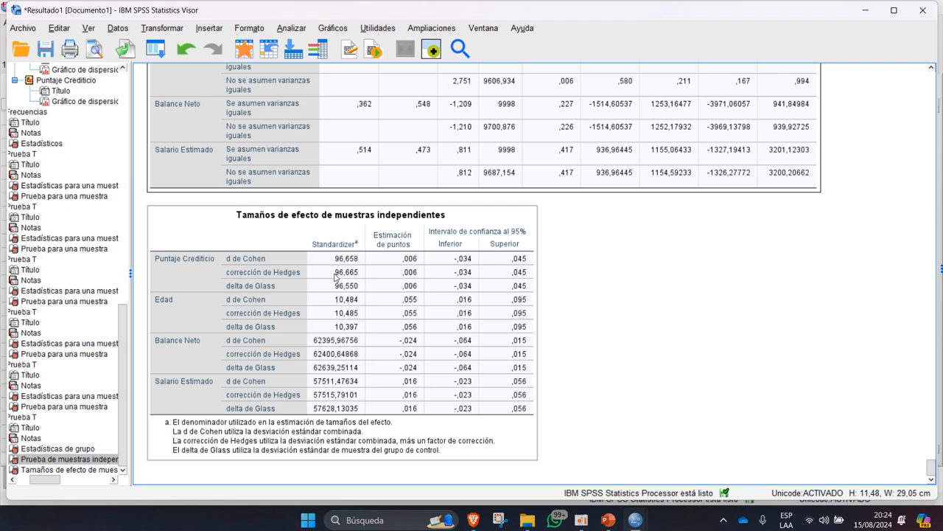
left_click(396, 326)
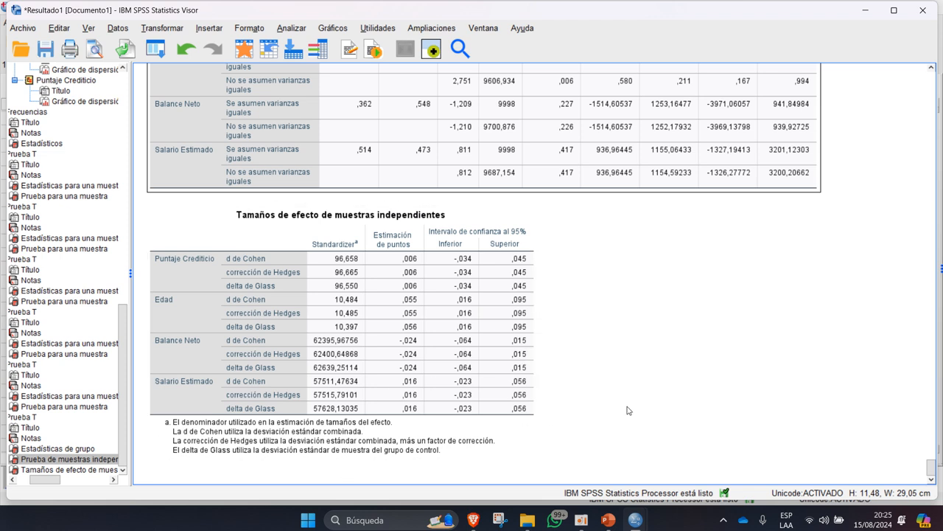
scroll(409, 409, "up", 5)
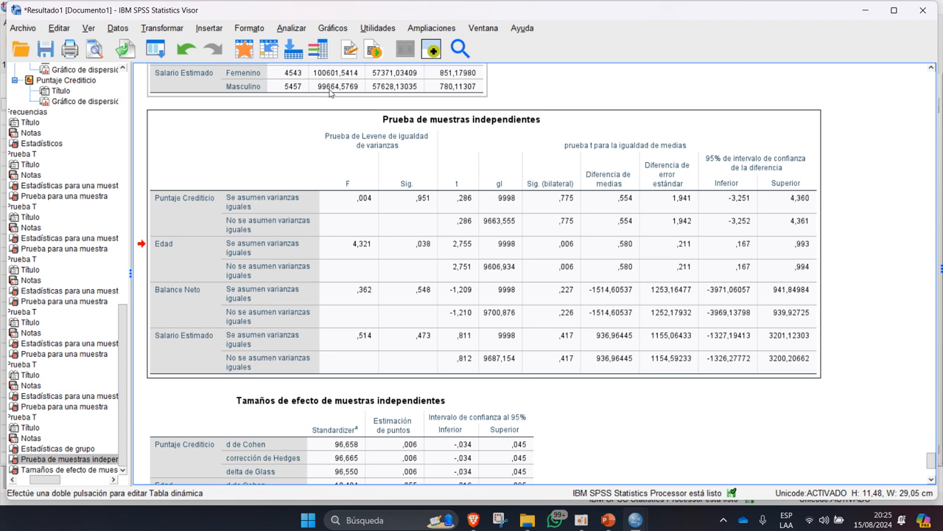
Switch to the variable definitions of data_bank.sav and widen the Valores column.
mouse_move(635, 519)
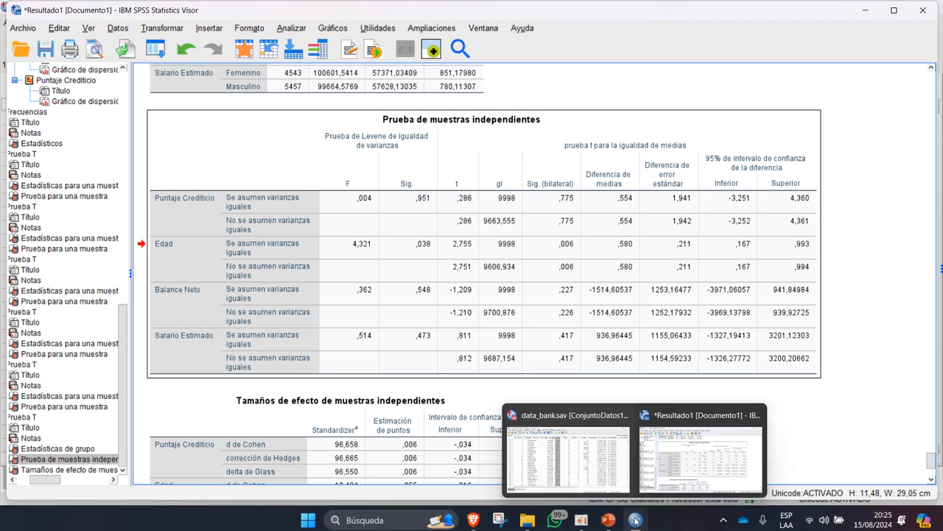
left_click(615, 483)
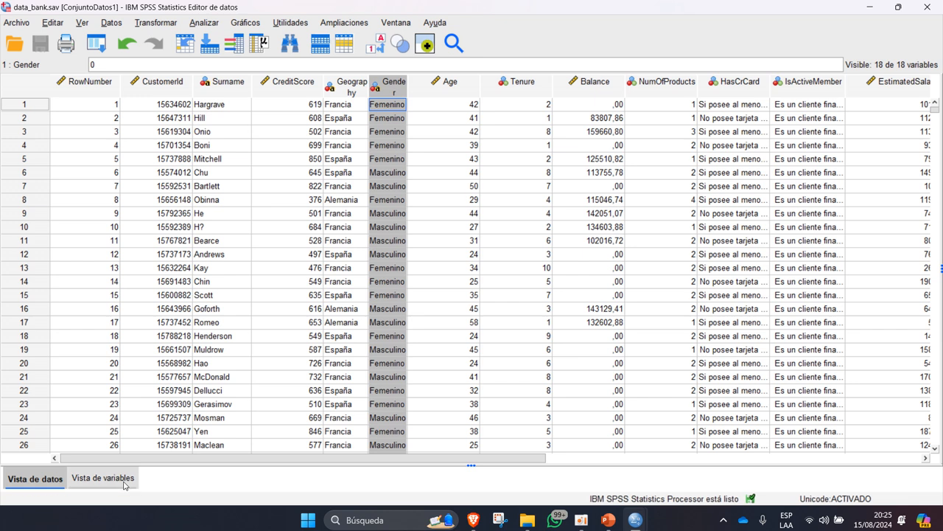
left_click(104, 478)
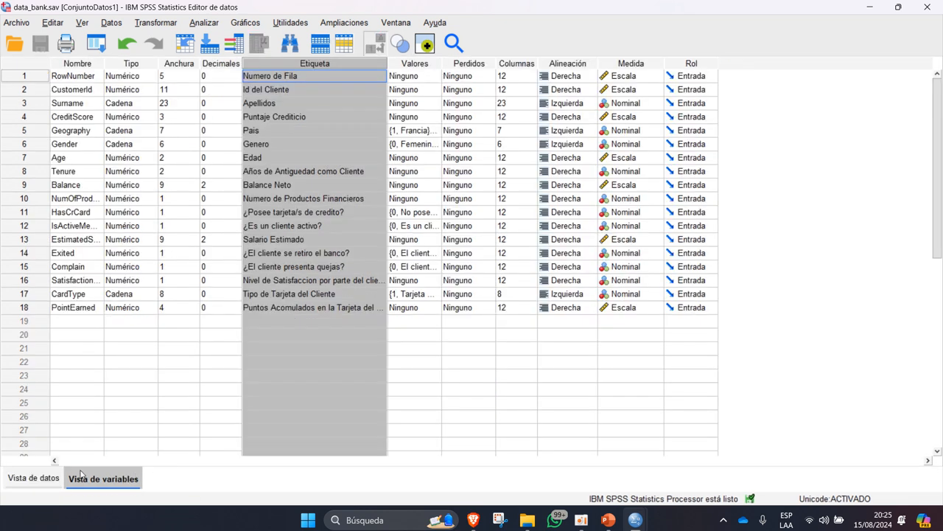
left_click_drag(441, 62, 493, 62)
Check the value labels of HasCrCard and IsActiveMember, closing each definition without changes.
left_click(481, 215)
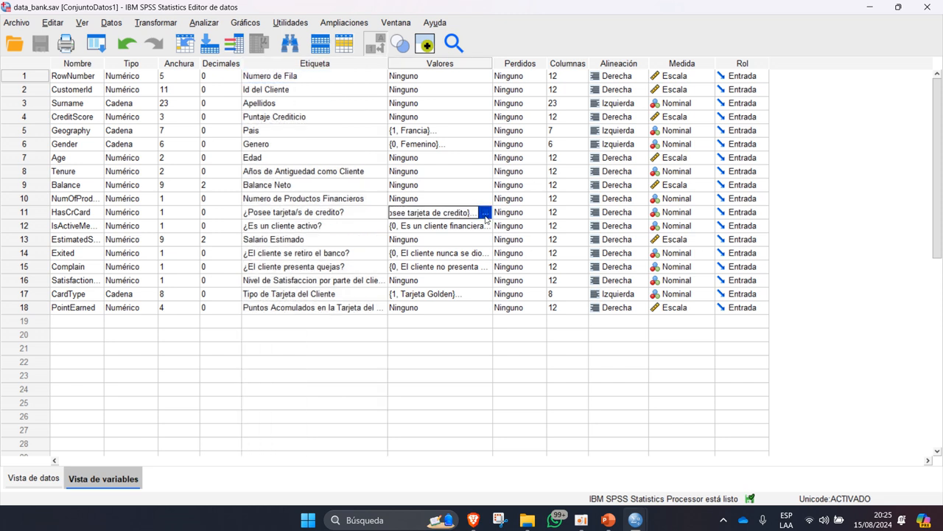
left_click(488, 212)
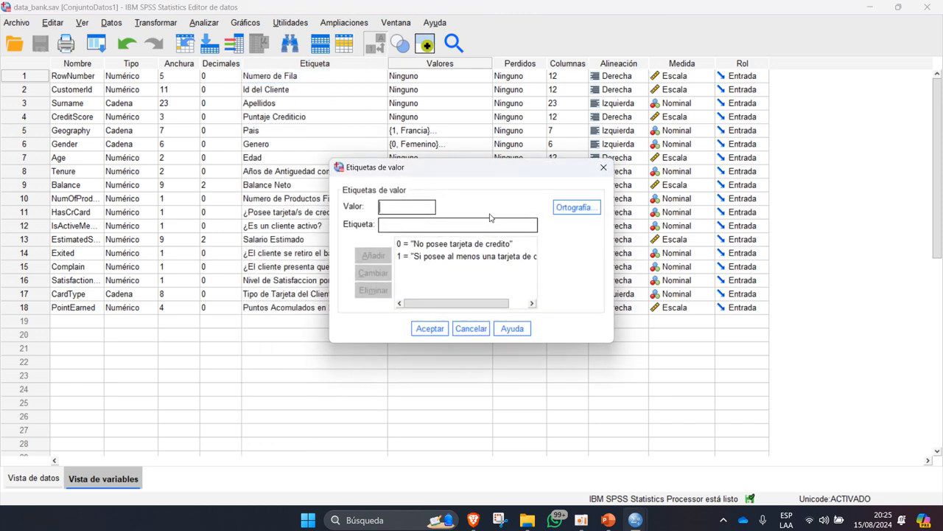
left_click(604, 167)
left_click(490, 227)
left_click(488, 225)
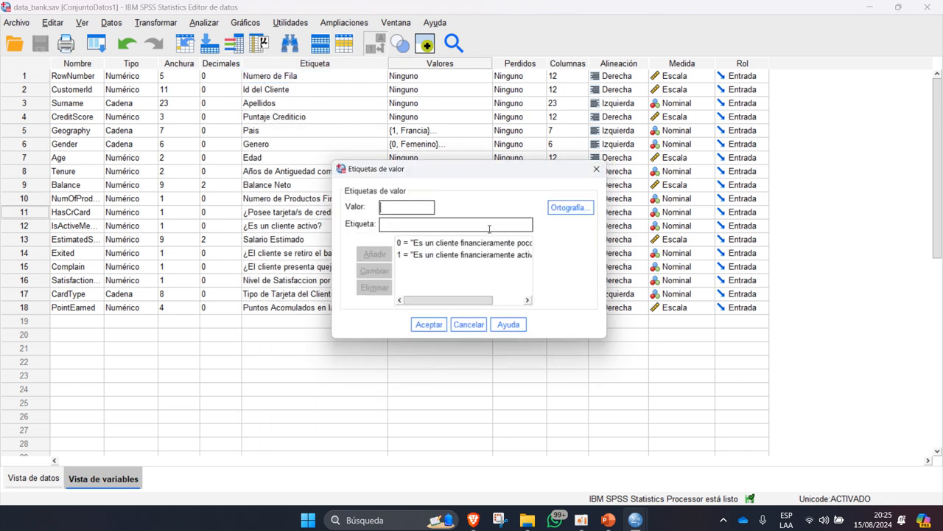
left_click(496, 299)
left_click_drag(525, 302, 442, 302)
left_click(603, 167)
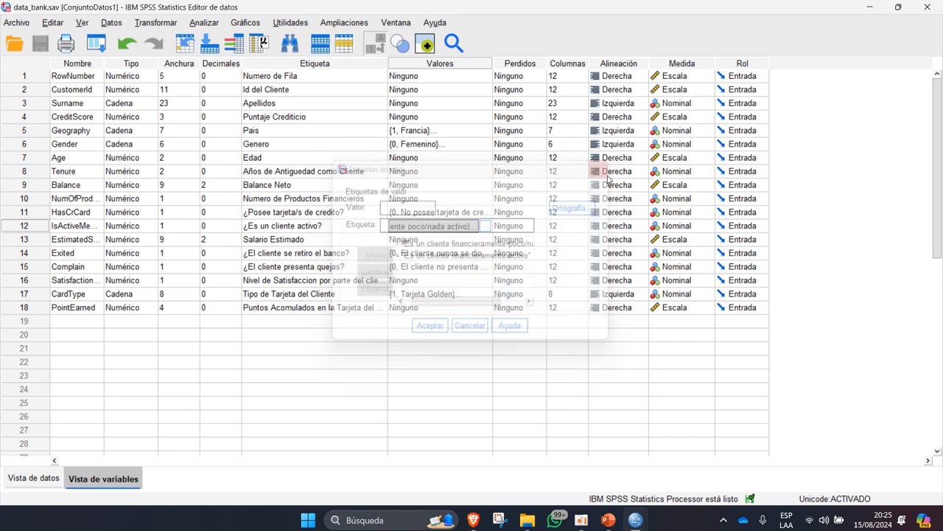
Check the value labels of the Exited variable and close them without changes.
left_click(481, 252)
left_click(486, 254)
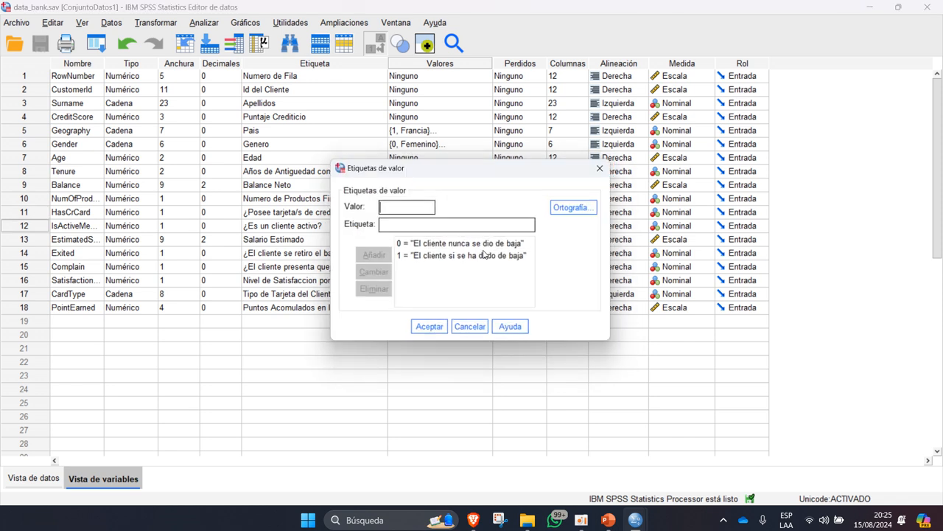
left_click(600, 168)
Check both value labels of the Complain variable and close the definition without changes.
left_click(480, 266)
left_click(487, 267)
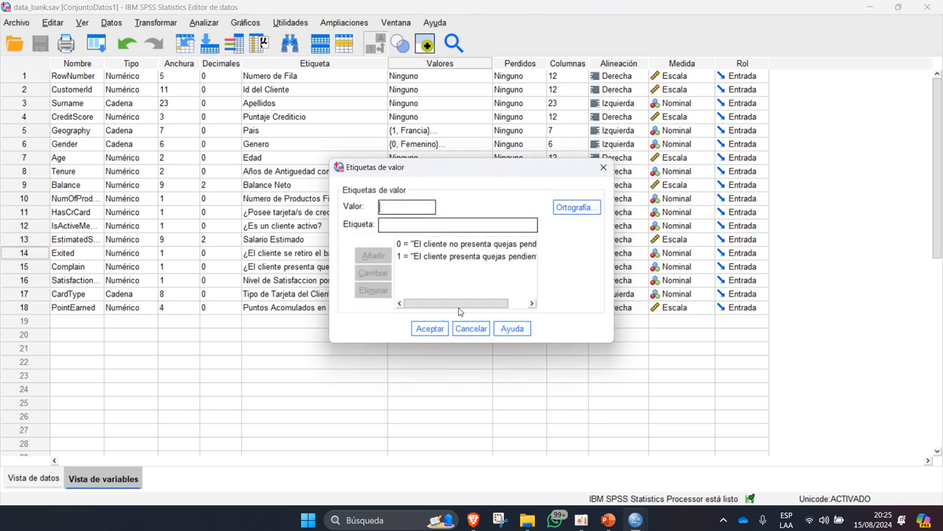
left_click_drag(462, 303, 348, 313)
left_click(484, 278)
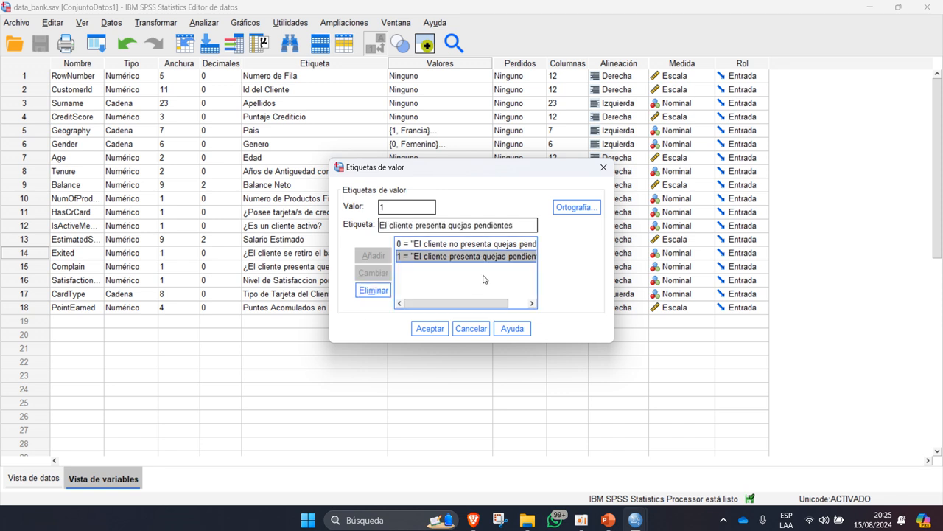
left_click(453, 243)
left_click(434, 268)
left_click(446, 247)
left_click(446, 258)
left_click(447, 248)
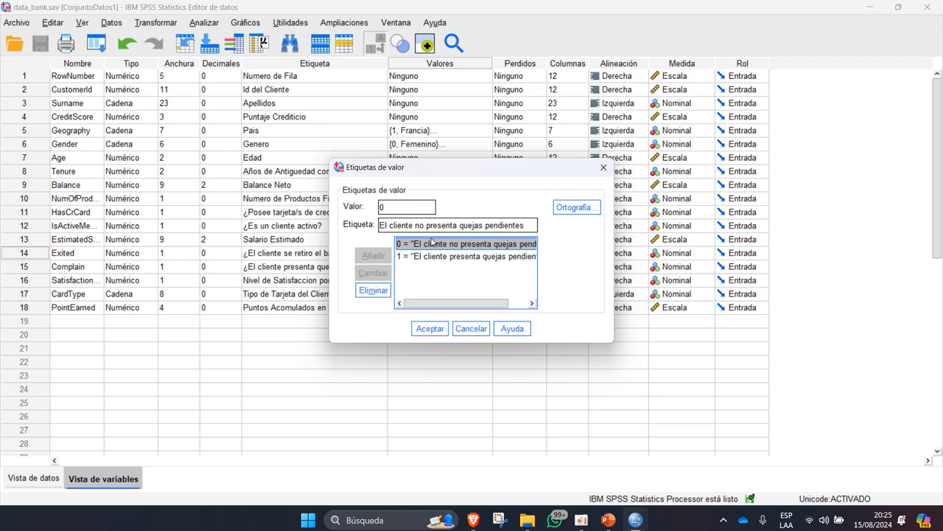
left_click(472, 259)
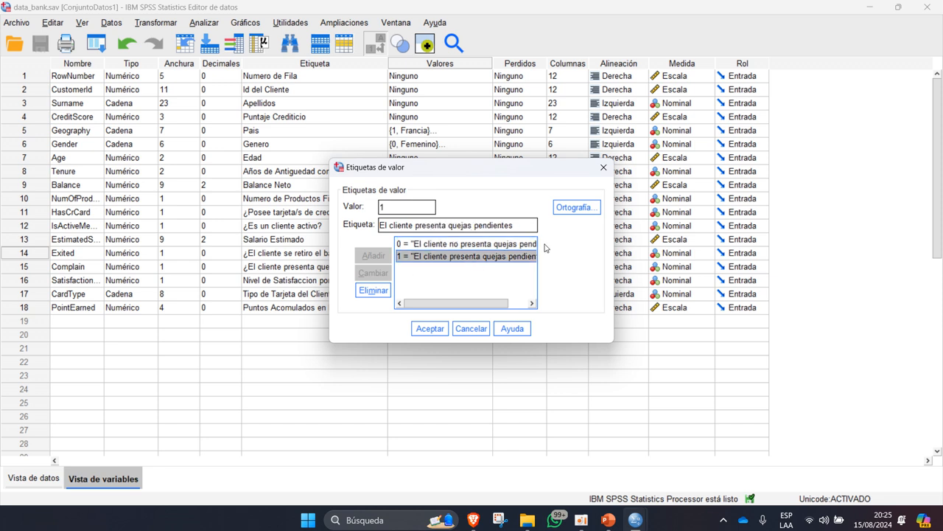
left_click(604, 168)
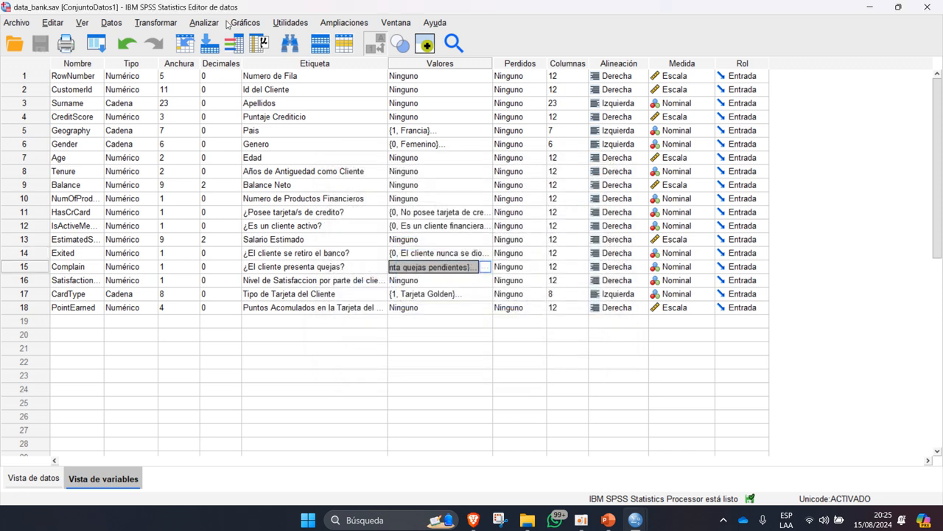
In the independent-samples T test setup, replace Gender with Complain as the grouping variable.
left_click(203, 22)
mouse_move(251, 116)
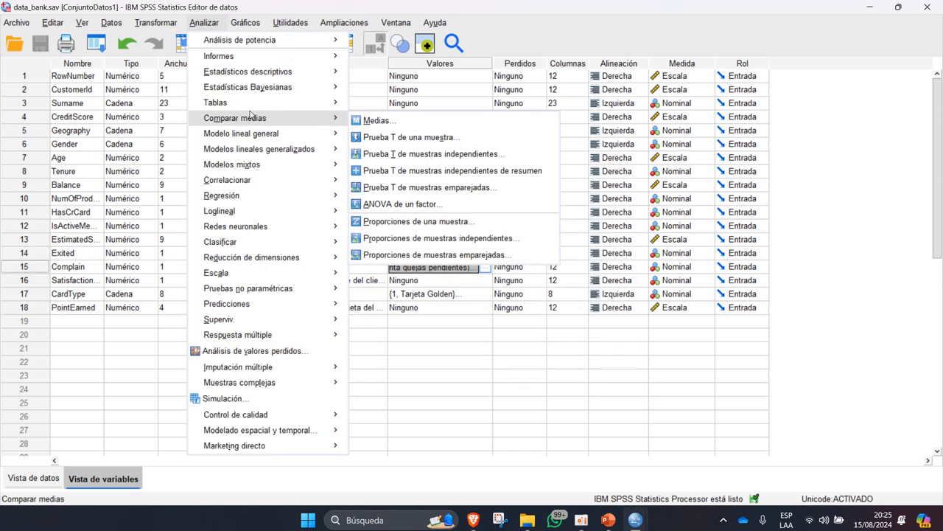
left_click(405, 157)
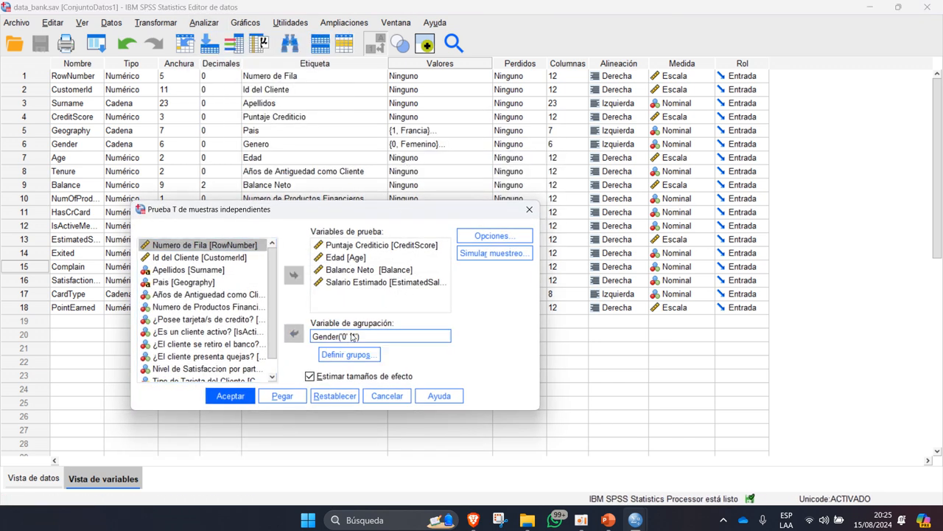
left_click(336, 337)
left_click(294, 333)
scroll(228, 317, "down", 1)
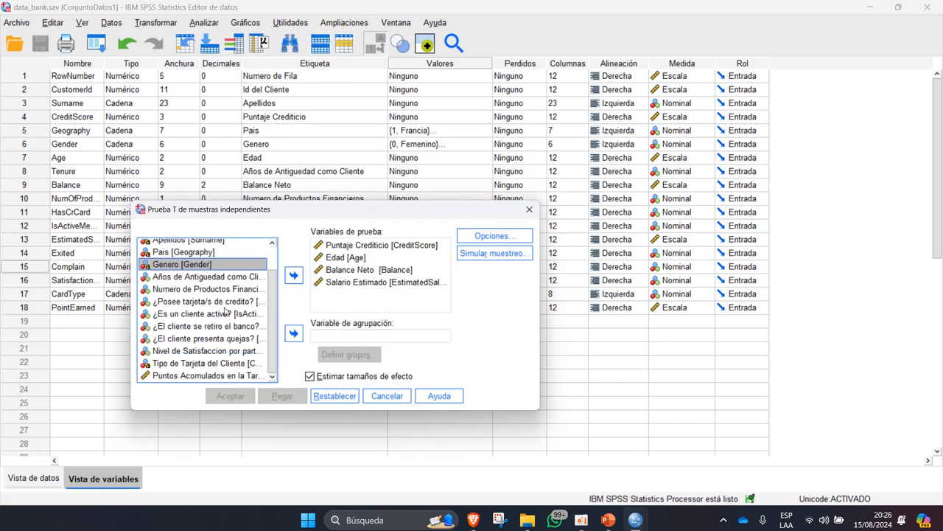
left_click(198, 353)
left_click(210, 339)
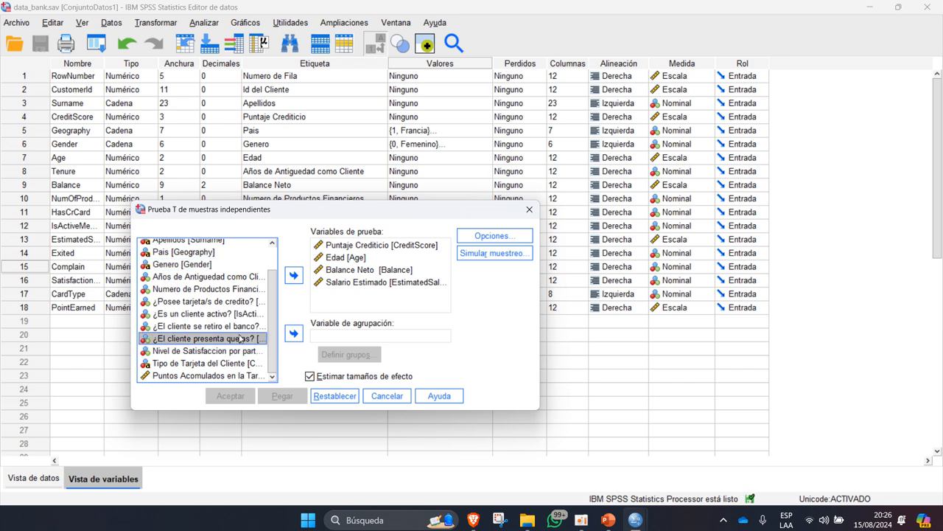
left_click(295, 335)
Leave the group definition unchanged and check the value labels in the Complain grouping variable's information.
left_click(349, 357)
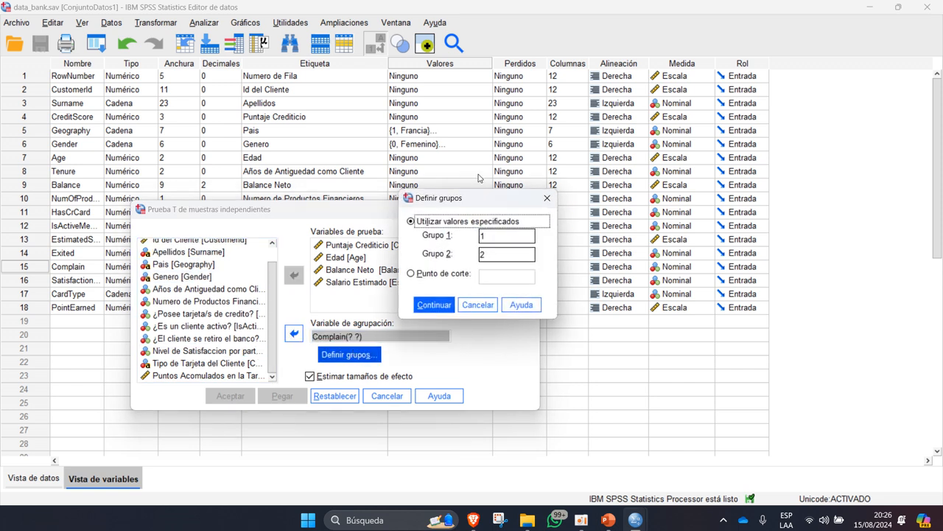
left_click(546, 205)
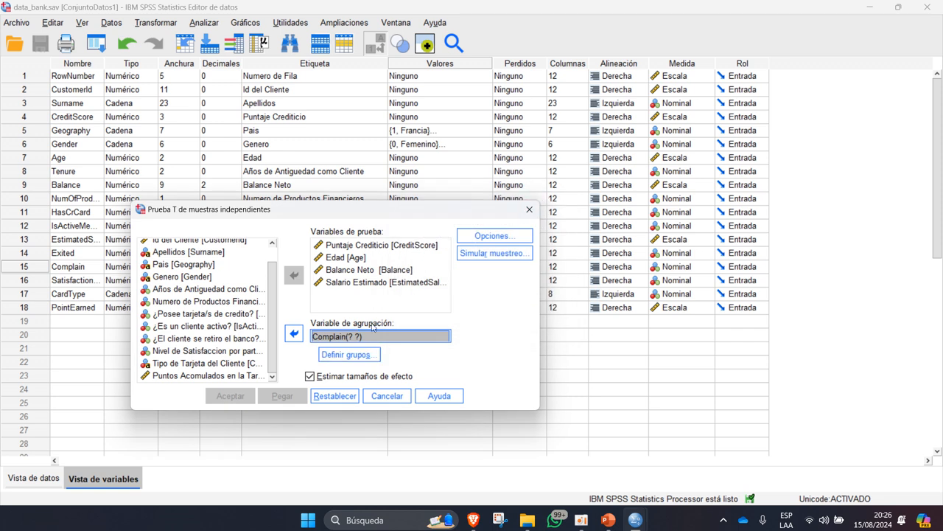
right_click(369, 336)
left_click(398, 350)
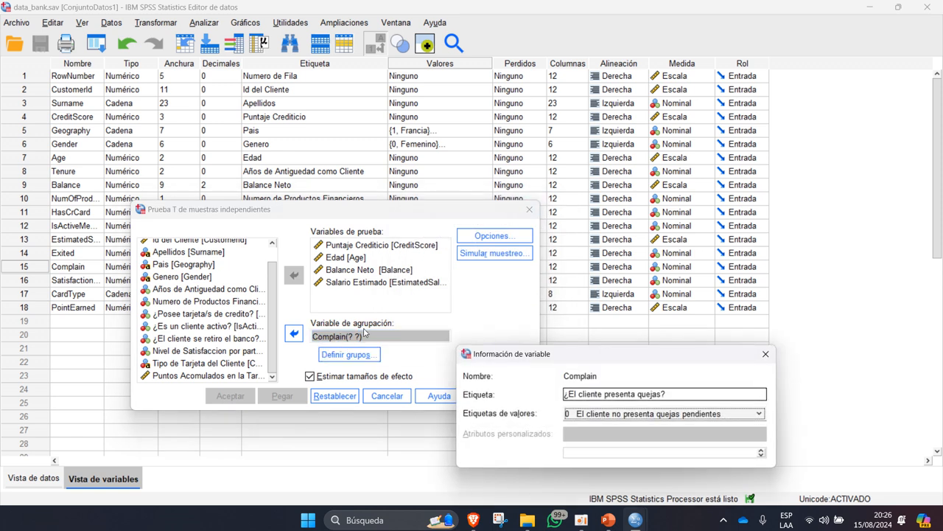
left_click(654, 412)
left_click(768, 356)
left_click(766, 355)
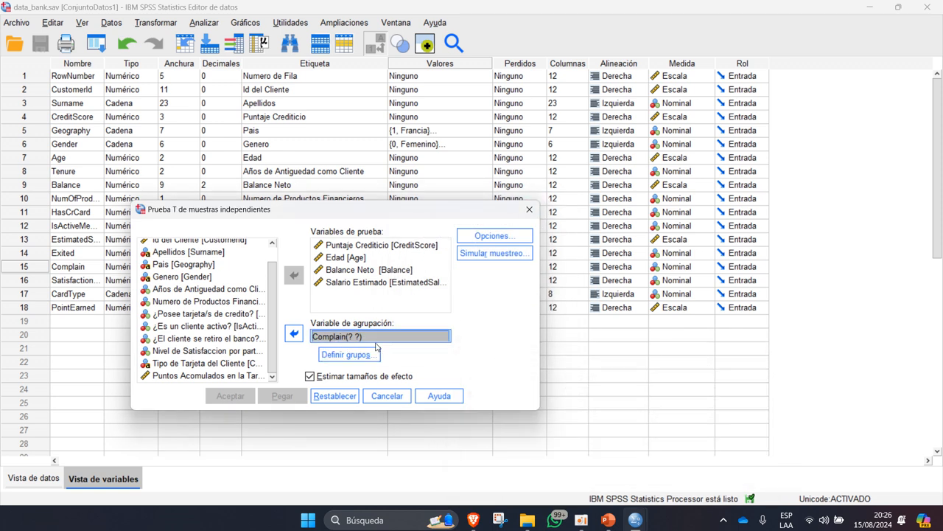
Define the Complain groups as 0 and 1 and run the independent-samples T test.
left_click(349, 354)
left_click(502, 237)
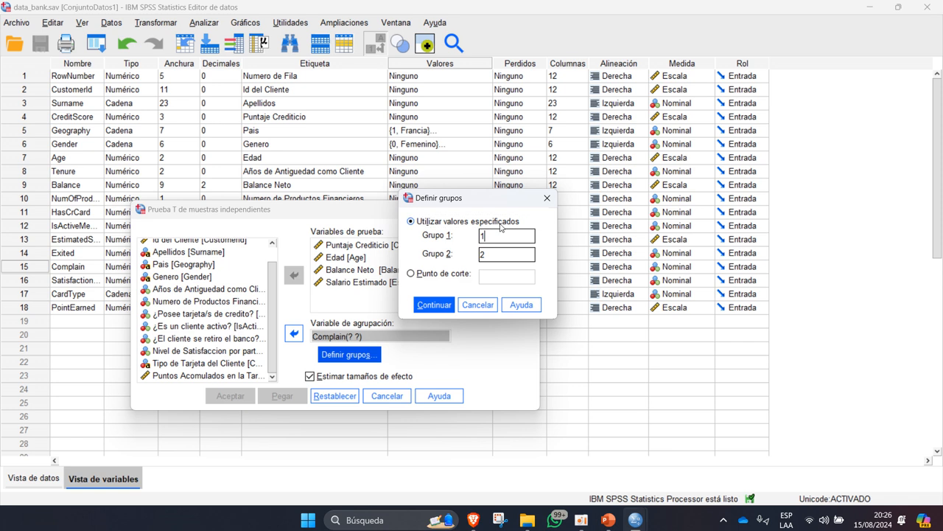
key("BackSpace")
type("0")
left_click(514, 252)
type("1")
left_click(434, 305)
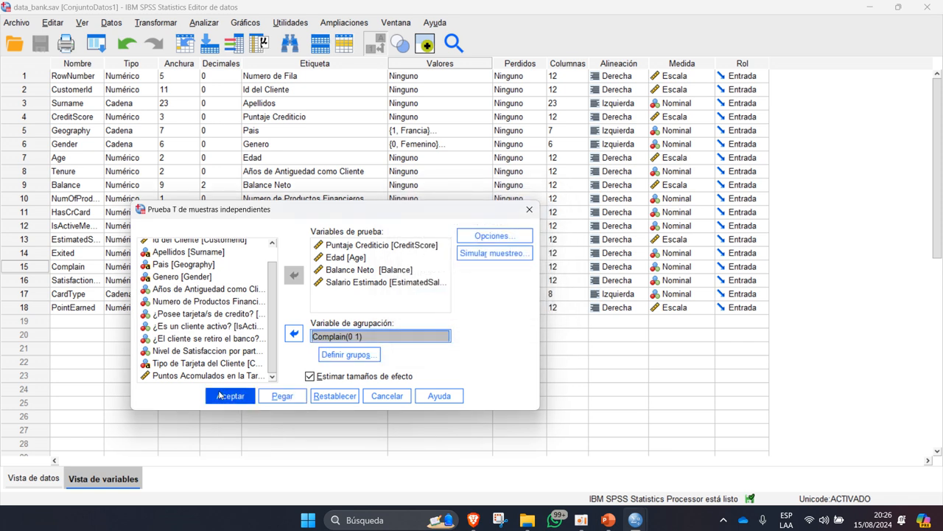
left_click(230, 396)
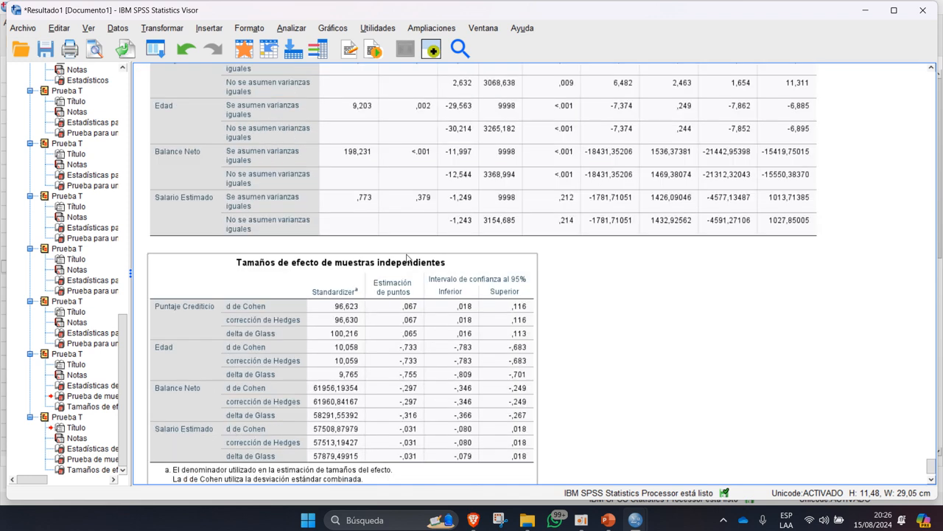
Examine the independent-samples test and effect sizes tables for the Complain grouping.
scroll(465, 229, "down", 5)
scroll(464, 228, "up", 5)
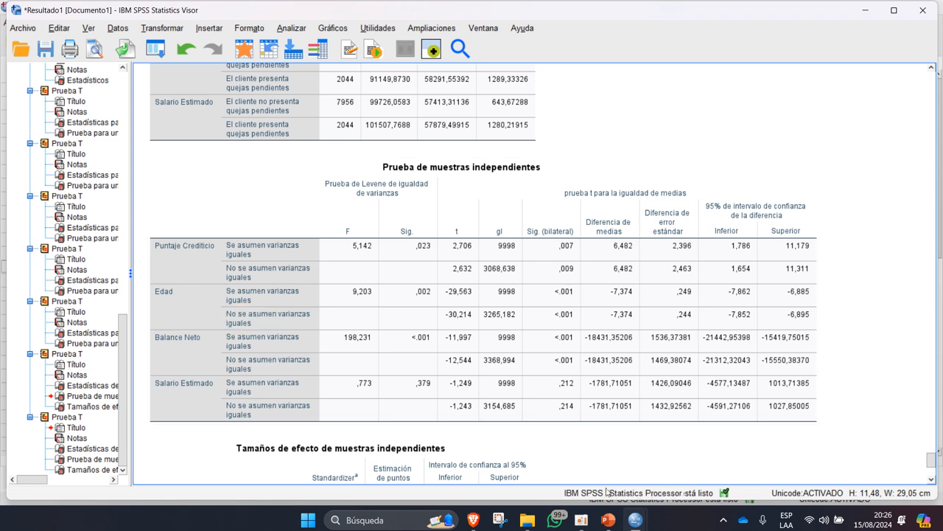
mouse_move(635, 525)
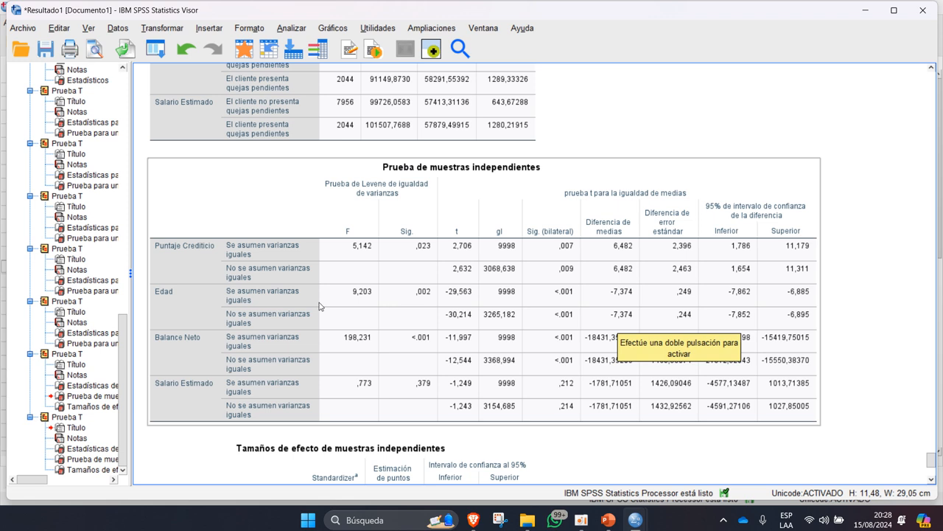
left_click(202, 347)
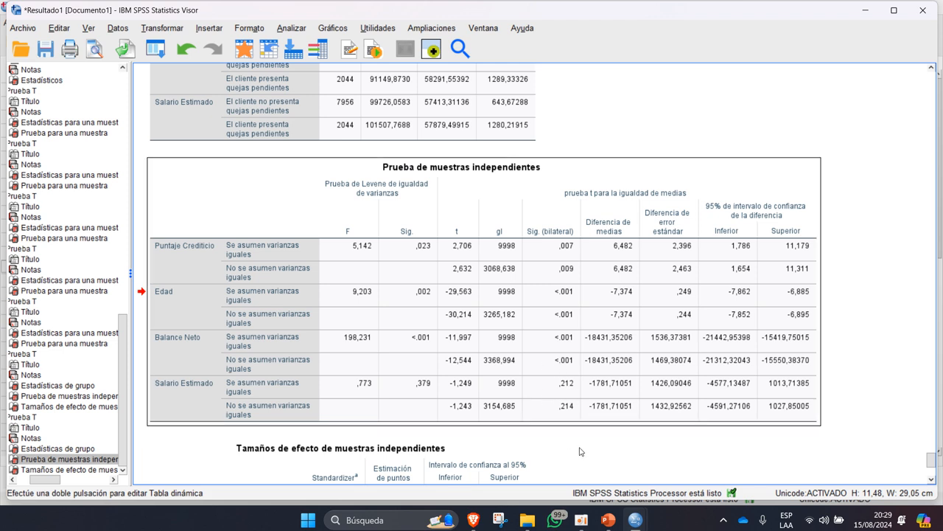
scroll(637, 463, "down", 5)
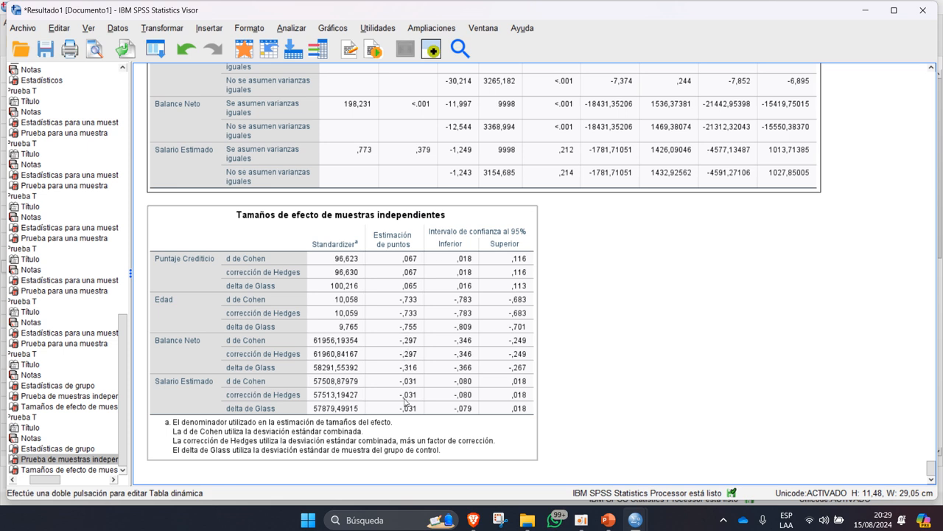
left_click(425, 276)
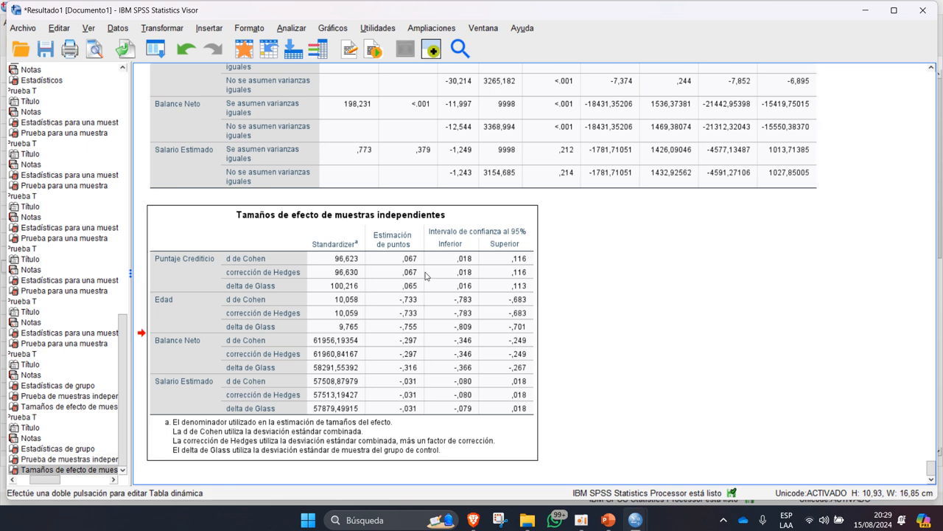
key("Up")
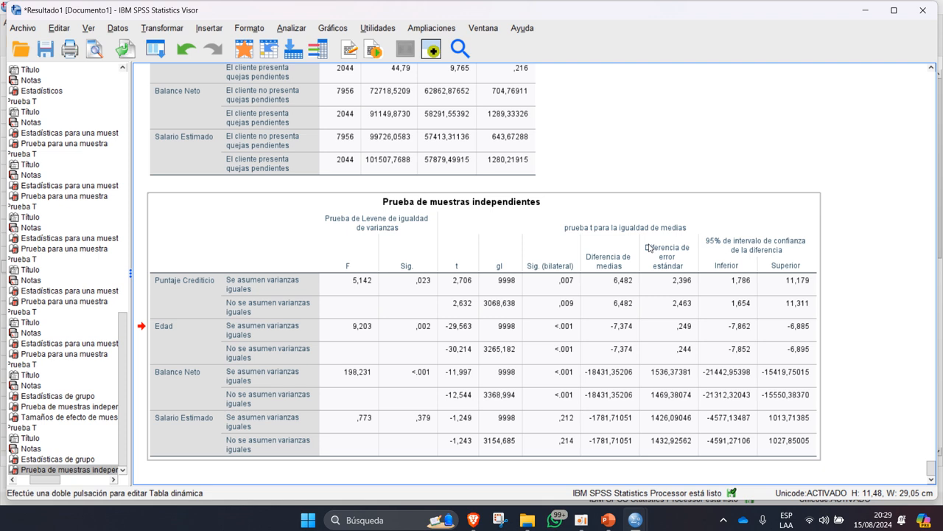
Copy the Complain independent-samples test table as an image.
right_click(548, 365)
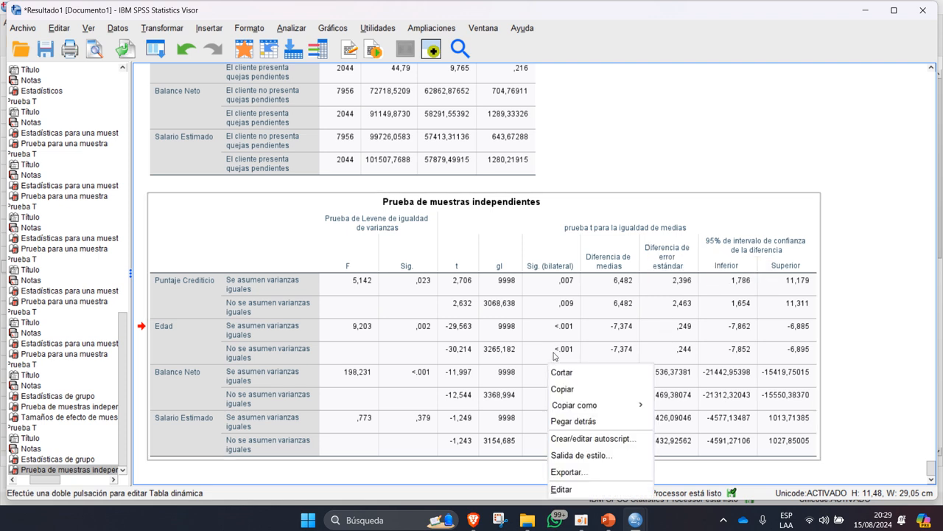
mouse_move(601, 407)
left_click(676, 442)
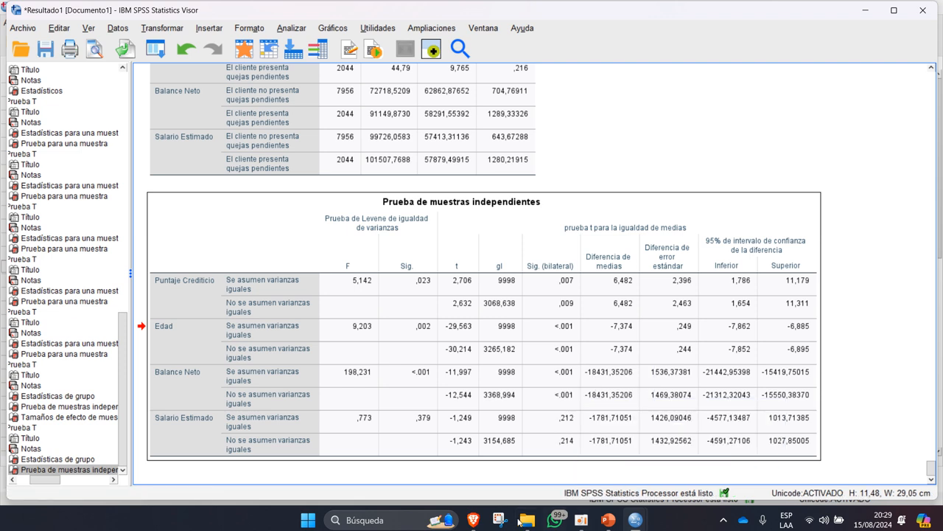
Switch to the SESION_3 presentation in PowerPoint, duplicate slide 11 and delete the text content from the copy.
mouse_move(473, 520)
mouse_move(446, 476)
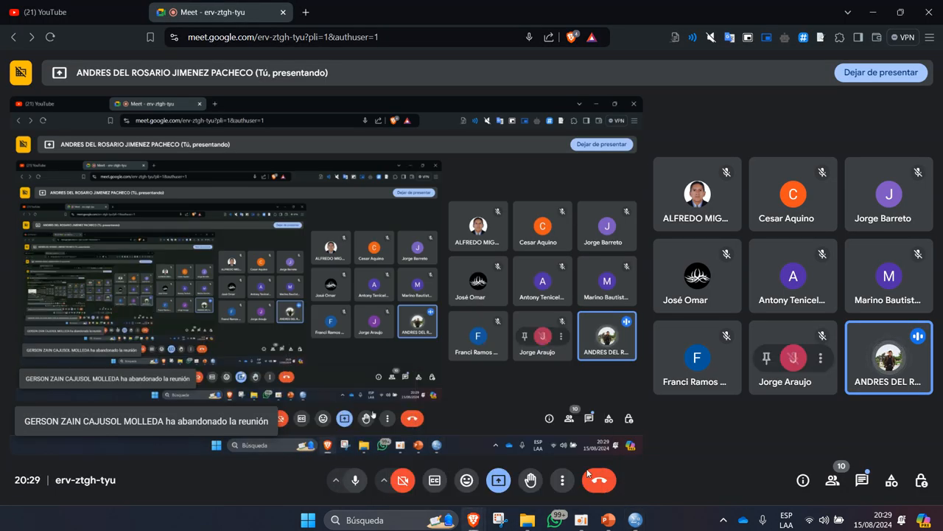
left_click(607, 519)
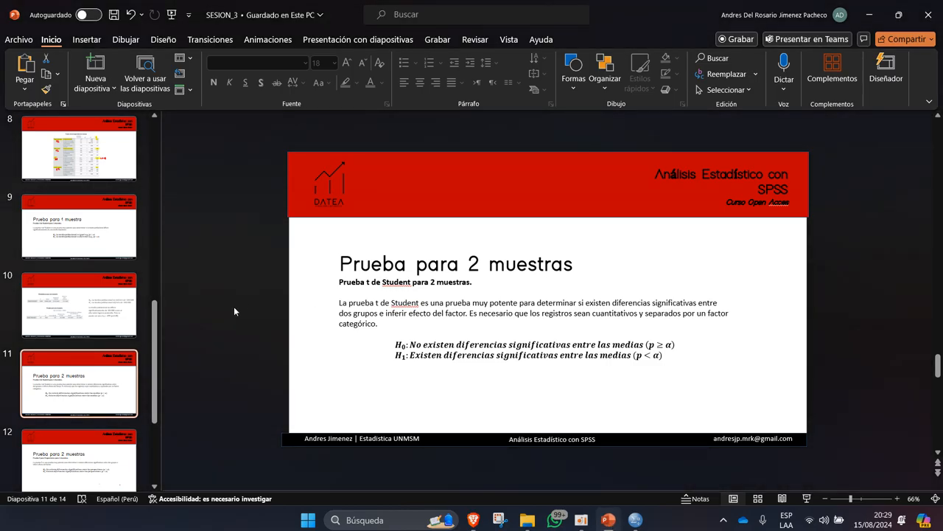
right_click(94, 389)
left_click(127, 213)
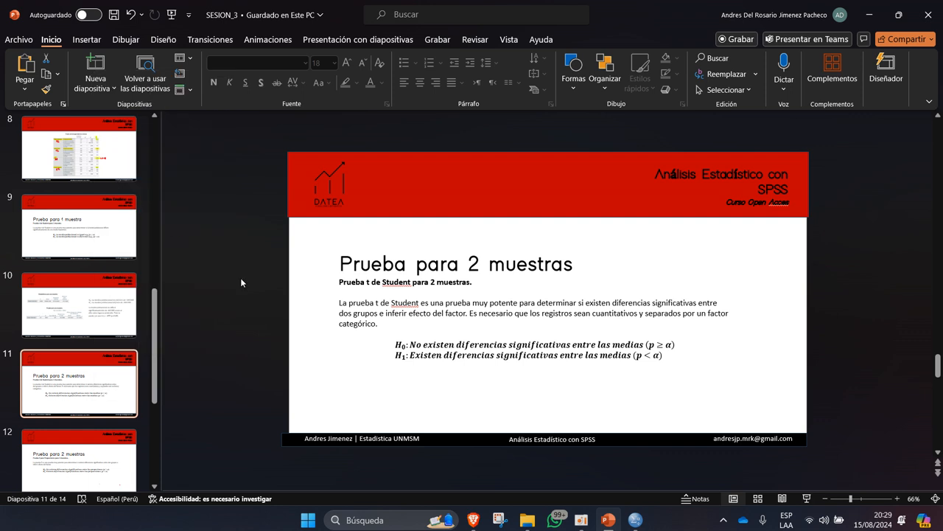
left_click(421, 302)
key("Delete")
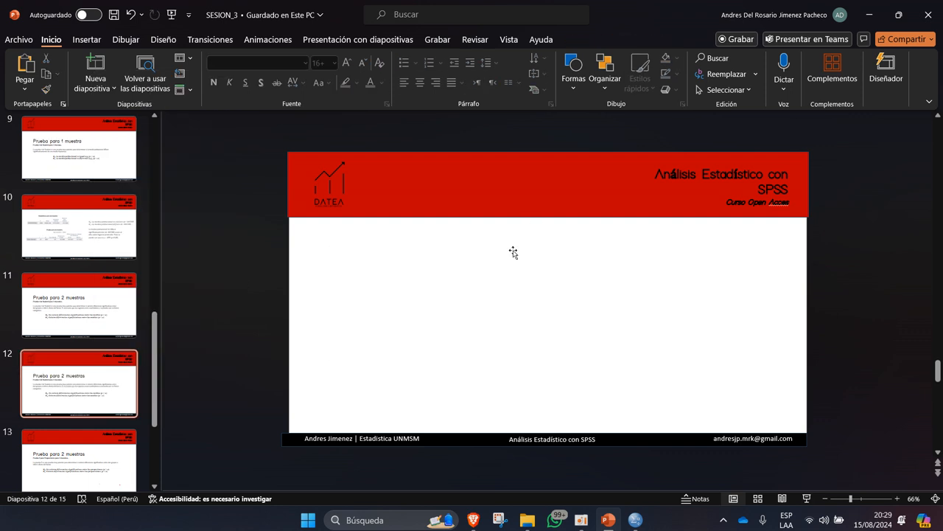
Paste the test table onto slide 12, shrink it to about 10.12 × 25.6 cm and centre it in the white area.
key("ctrl+v")
left_click_drag(534, 287, 534, 286)
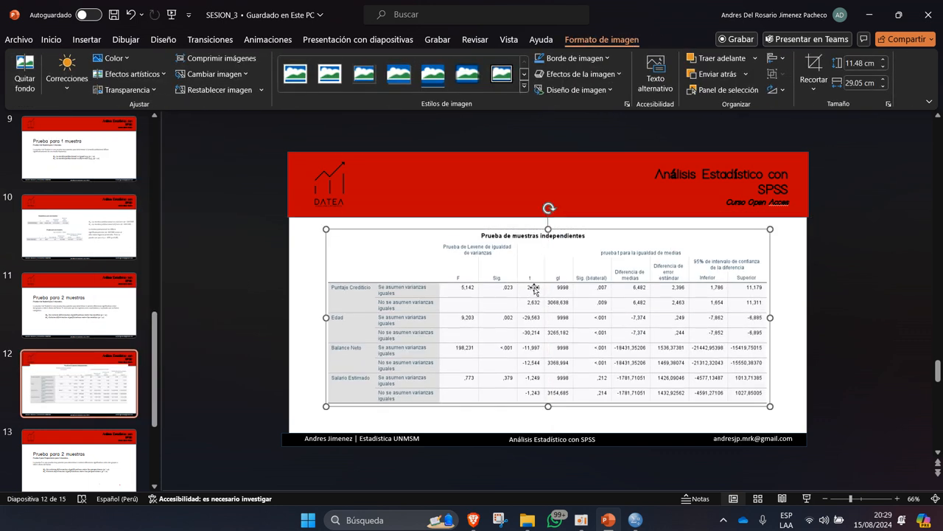
left_click_drag(768, 224, 718, 249)
left_click_drag(583, 298, 604, 293)
scroll(603, 293, "up", 4)
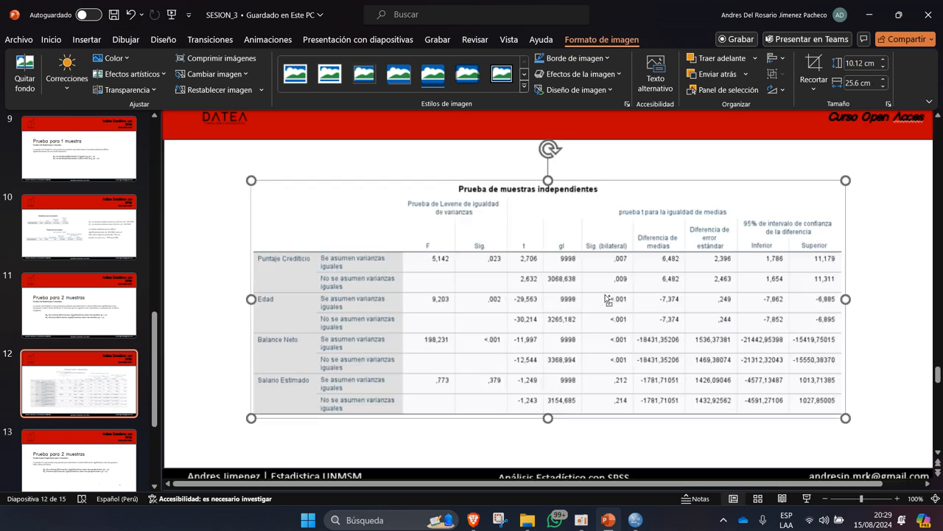
Highlight in yellow the equal-variances Sig. (bilateral) values of Puntaje Crediticio, Edad and Balance Neto.
left_click(125, 39)
left_click(233, 70)
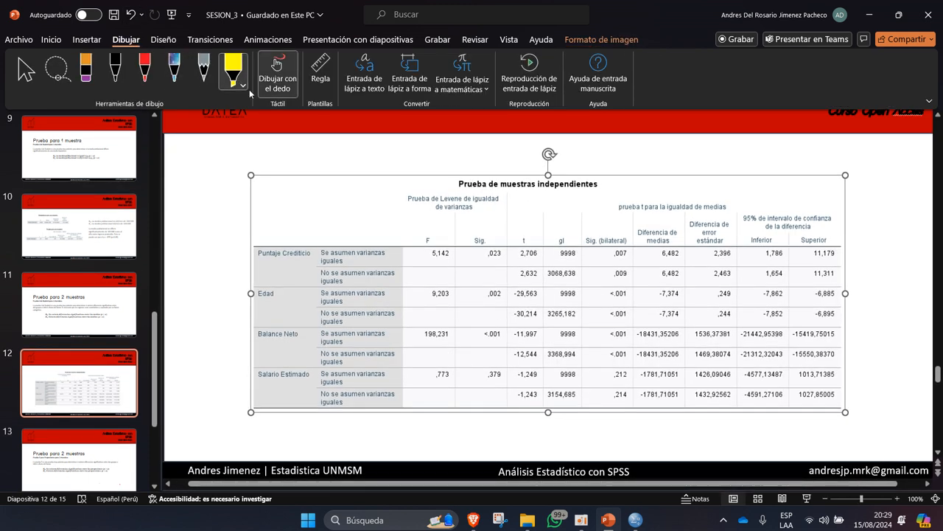
left_click_drag(612, 253, 627, 253)
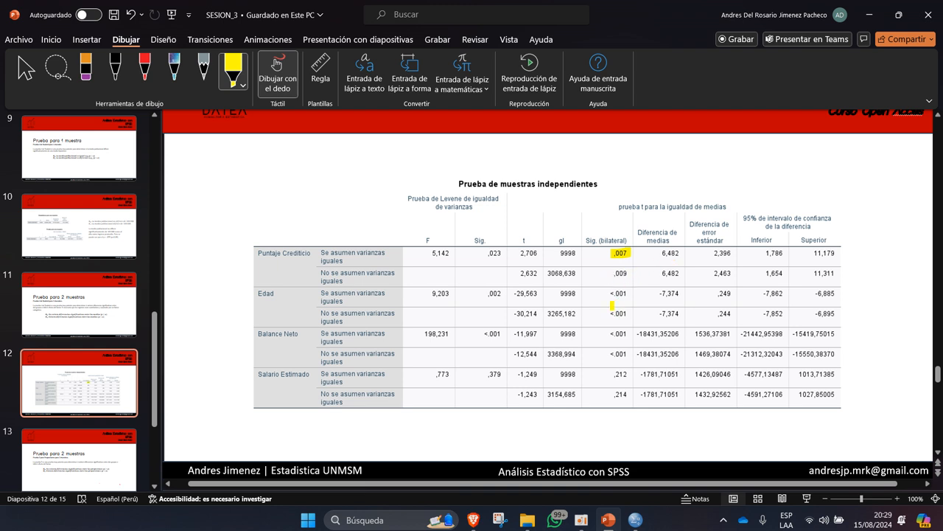
left_click_drag(607, 293, 624, 293)
left_click_drag(609, 333, 626, 333)
Change the highlighter colour to red and mark the equal-variances Sig. (bilateral) value of Salario Estimado.
left_click(151, 72)
left_click(233, 71)
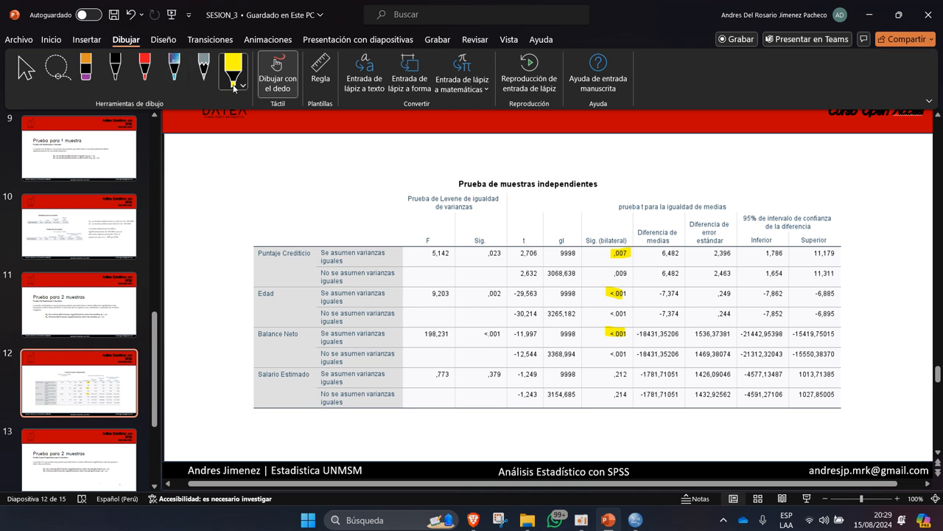
left_click(234, 74)
left_click(295, 187)
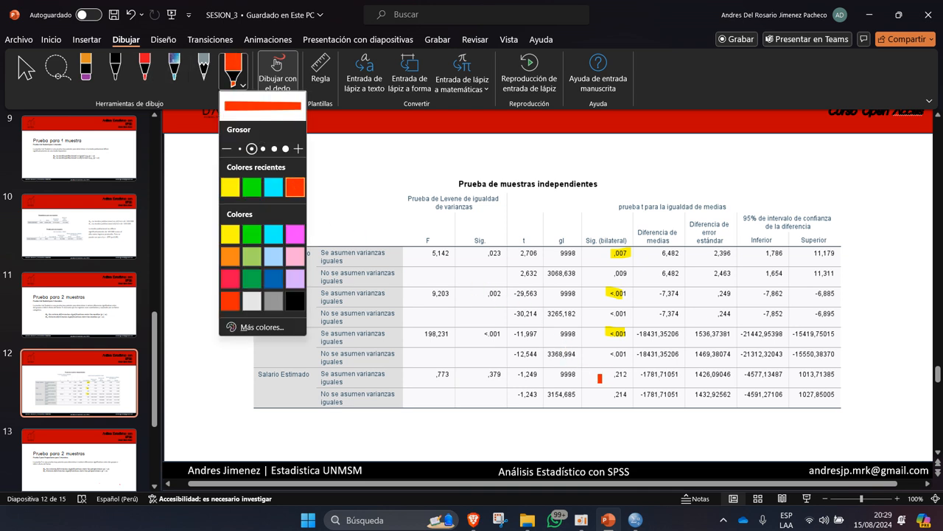
left_click_drag(606, 374, 631, 374)
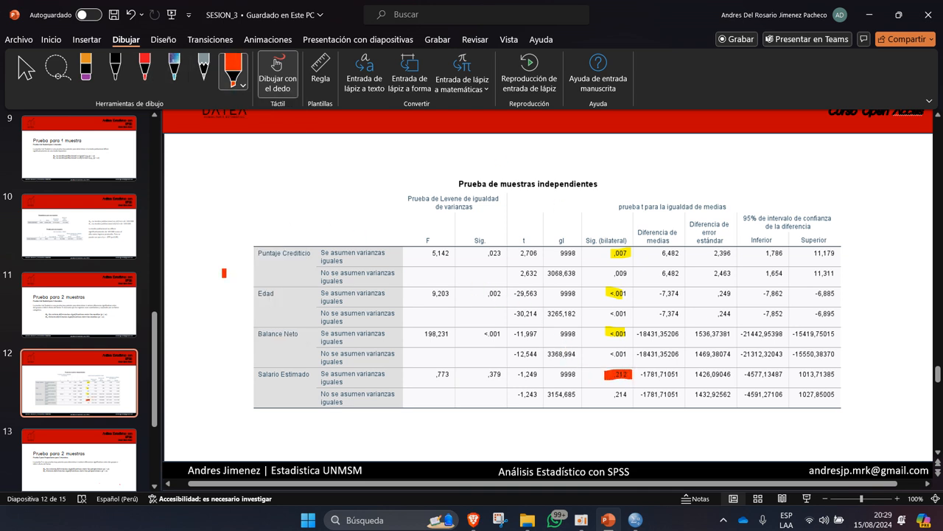
Open slide 13 on the Z test for two proportions, then switch to the data_bank.sav window in SPSS.
scroll(44, 412, "down", 2)
left_click(77, 358)
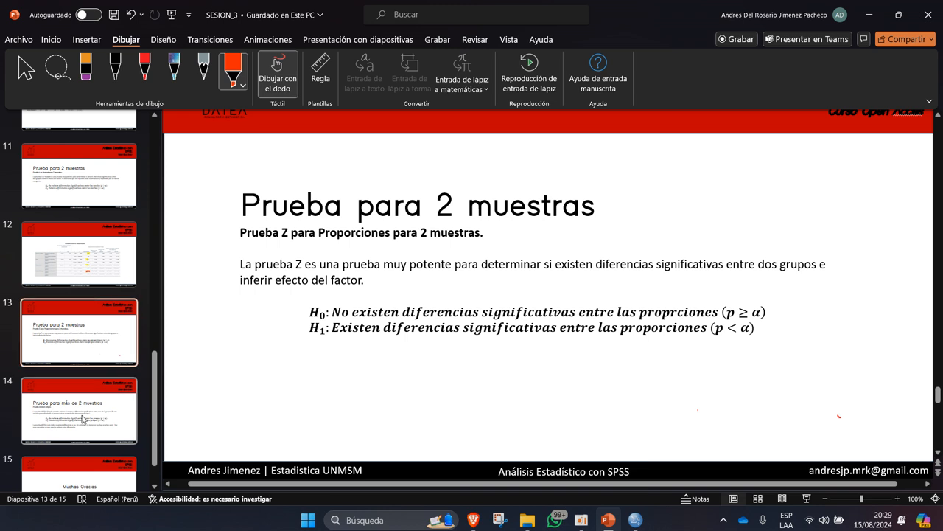
mouse_move(638, 520)
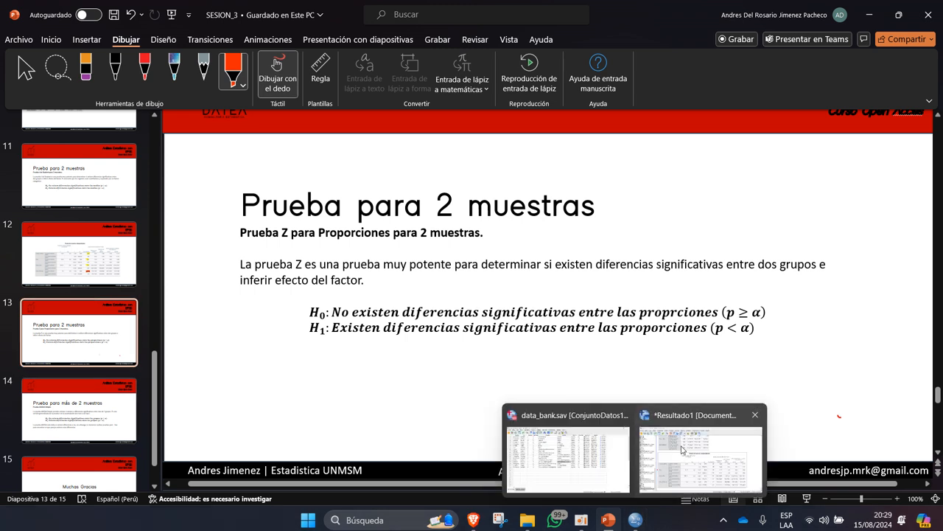
left_click(568, 463)
left_click(612, 163)
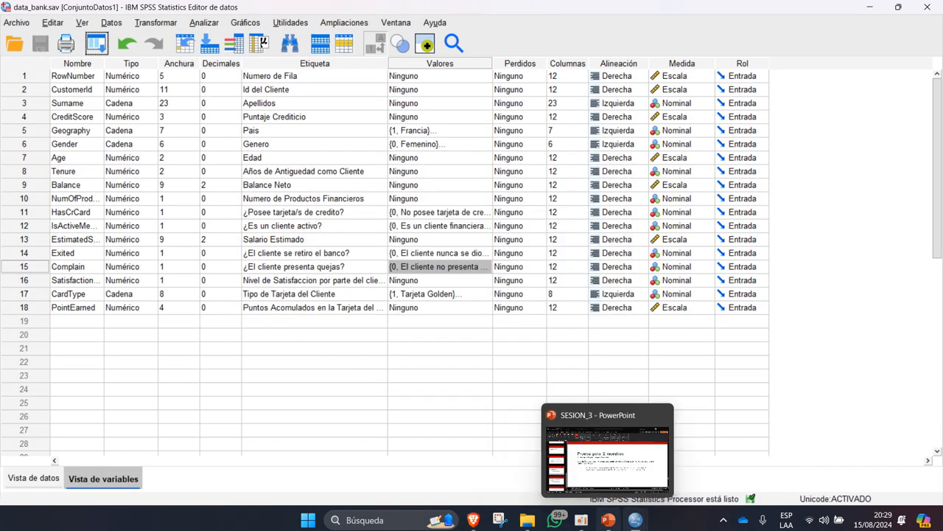
mouse_move(642, 521)
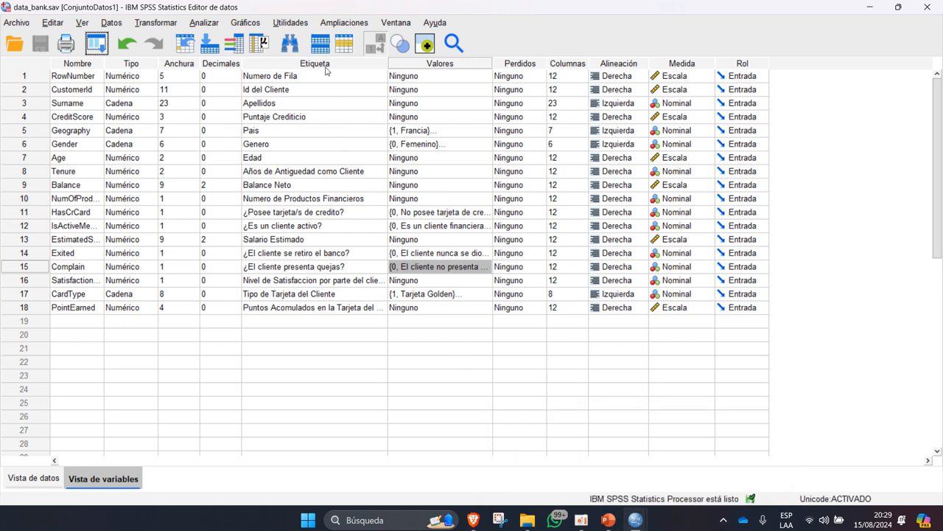
Open the independent-samples proportions analysis and move its dialog clear of the variable names.
left_click(200, 23)
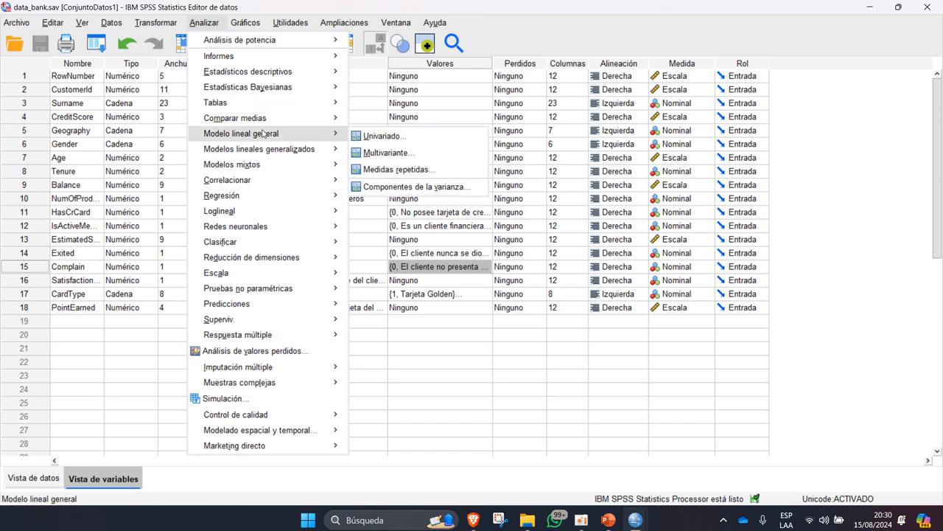
mouse_move(317, 118)
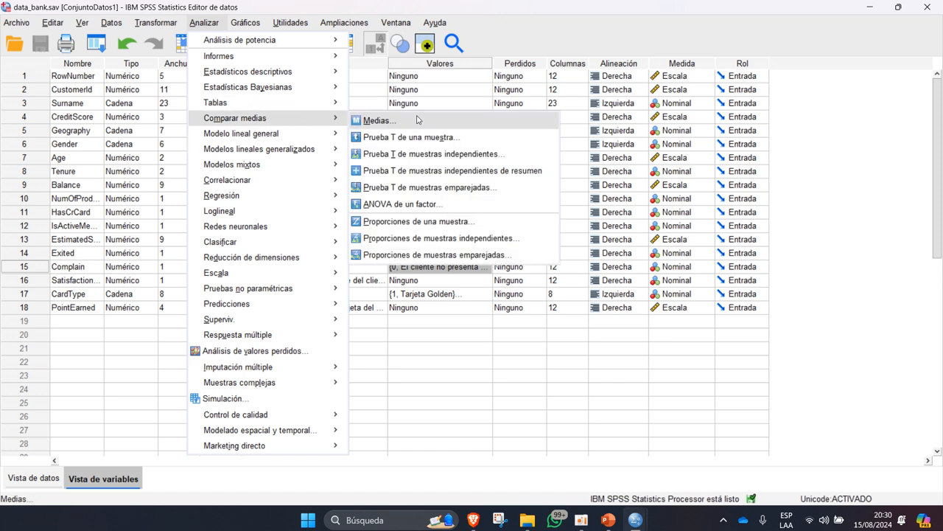
left_click(407, 244)
left_click_drag(438, 78, 475, 69)
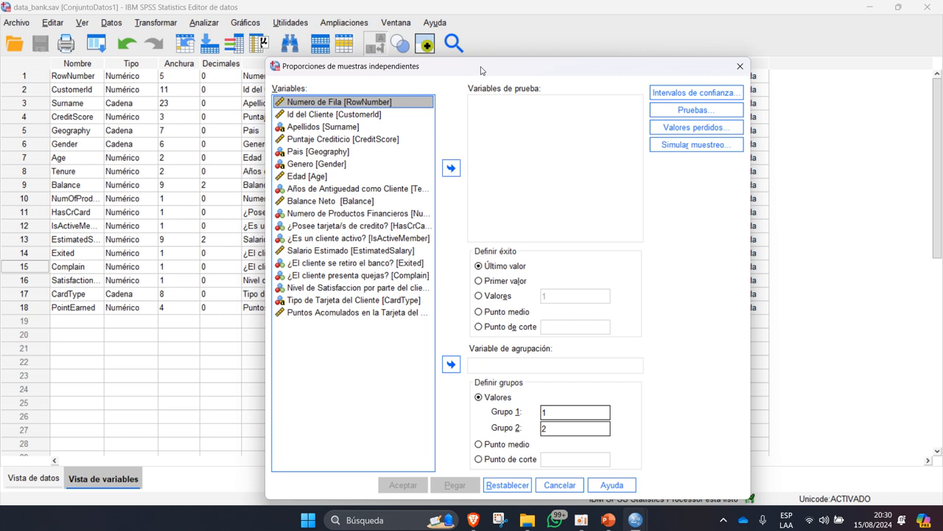
left_click_drag(482, 68, 510, 69)
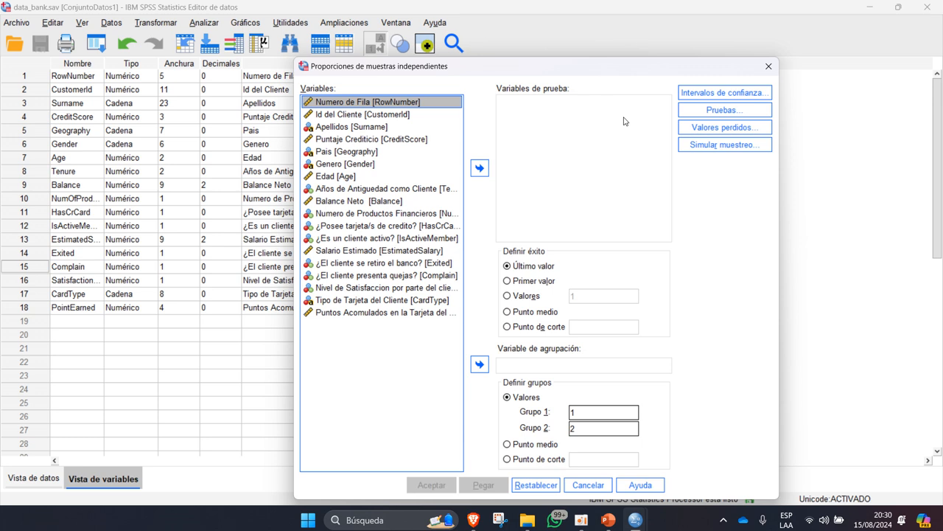
Check the value labels of ¿Posee tarjeta/s de credito? [HasCrCard] and add it as the test variable.
right_click(352, 229)
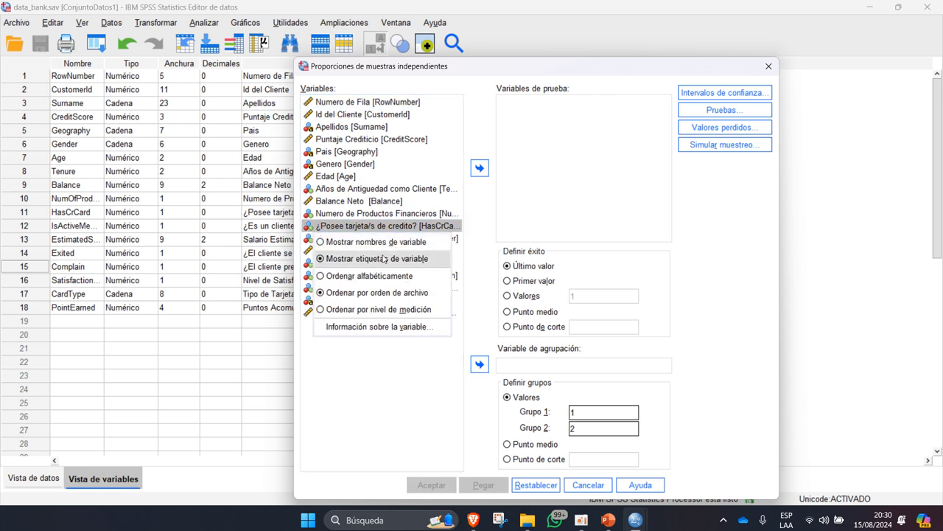
left_click(376, 327)
left_click(616, 303)
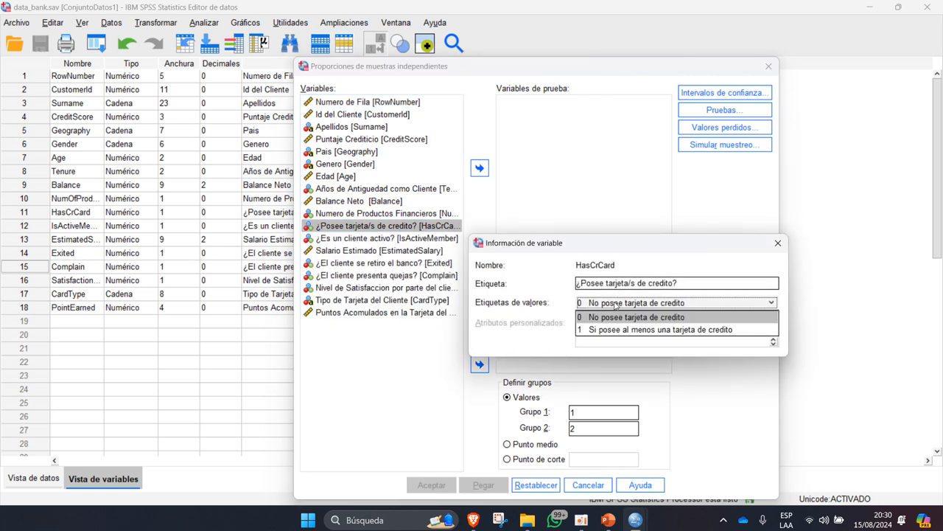
left_click(777, 243)
left_click(479, 168)
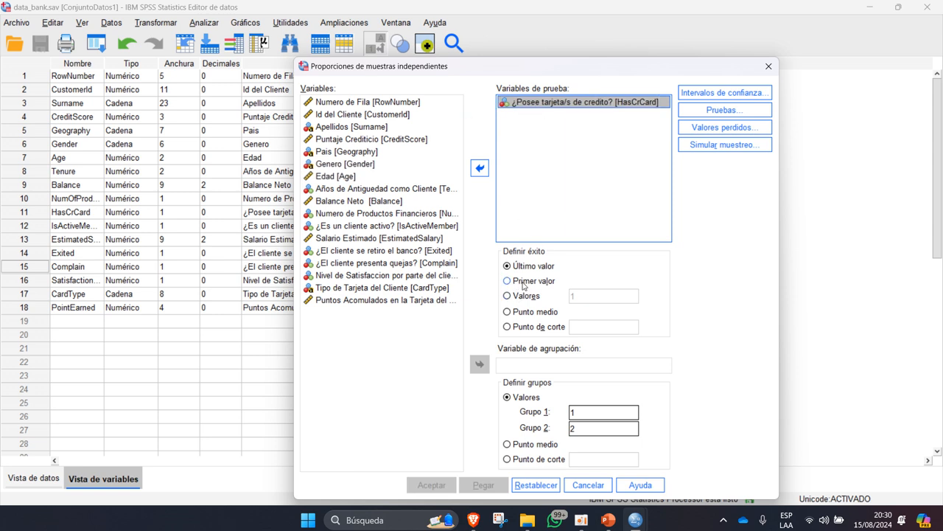
Recheck the variable information of HasCrCard and define success by the value 1.
right_click(573, 106)
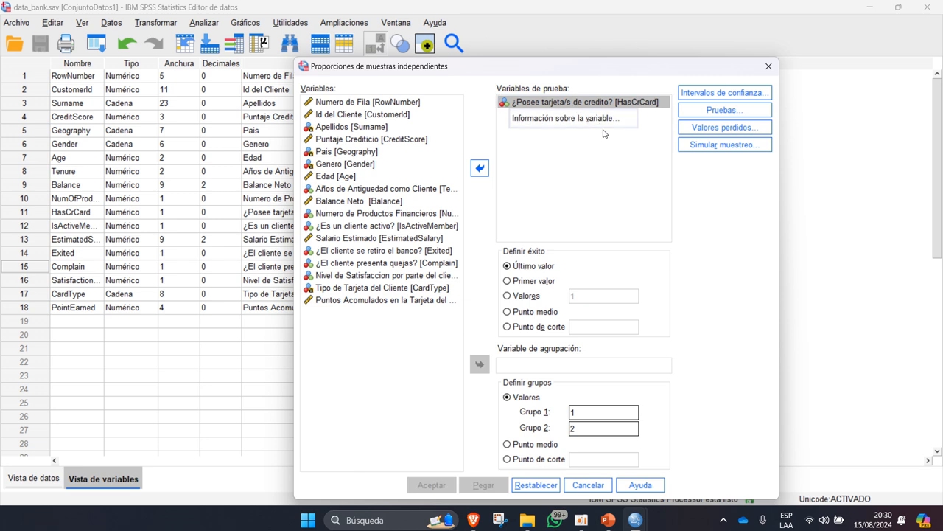
left_click(603, 119)
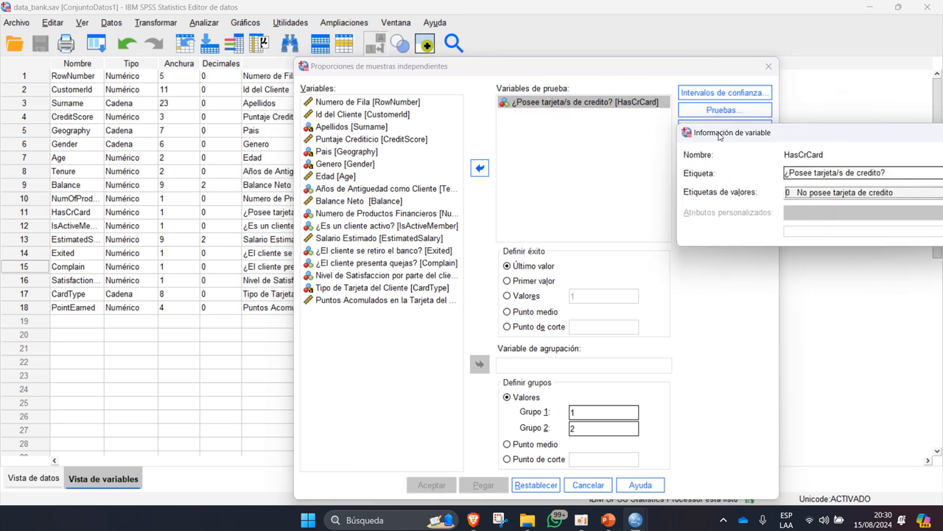
left_click(784, 152)
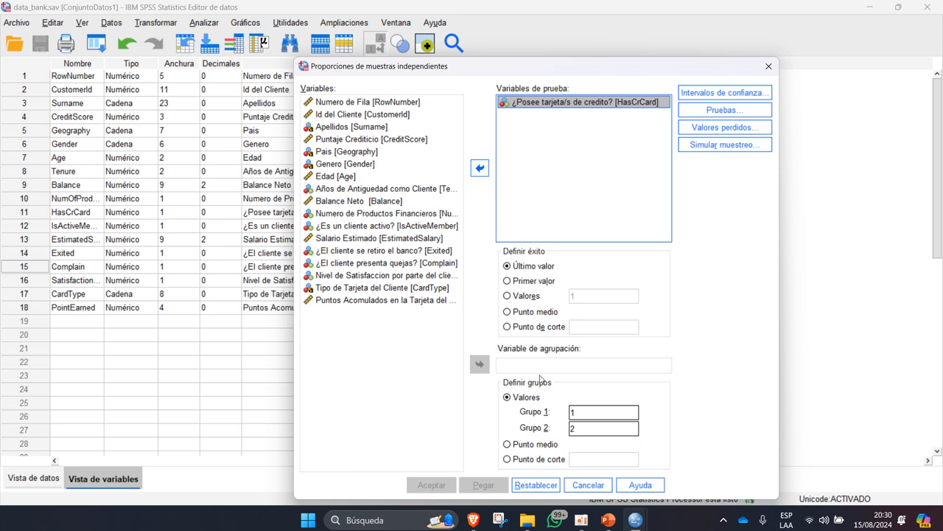
left_click(529, 298)
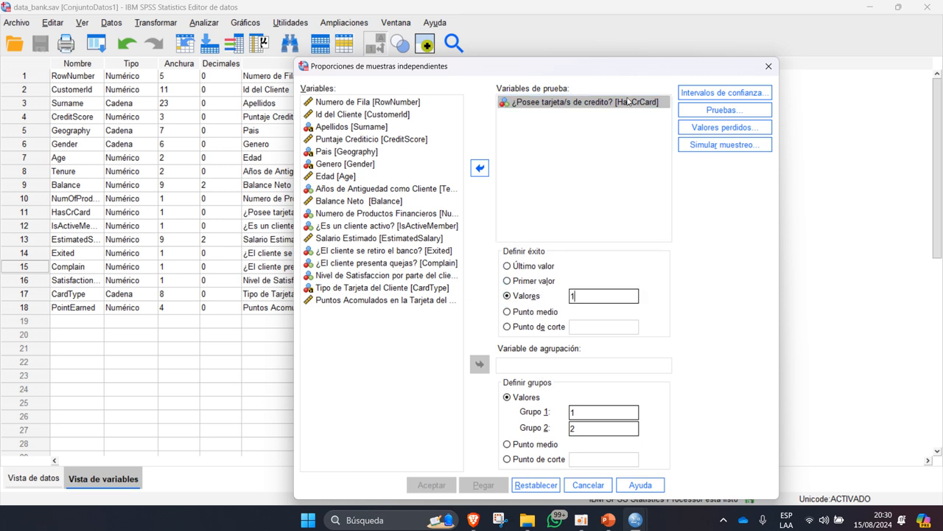
Set Genero [Gender] as the grouping variable of the proportions test.
left_click(533, 371)
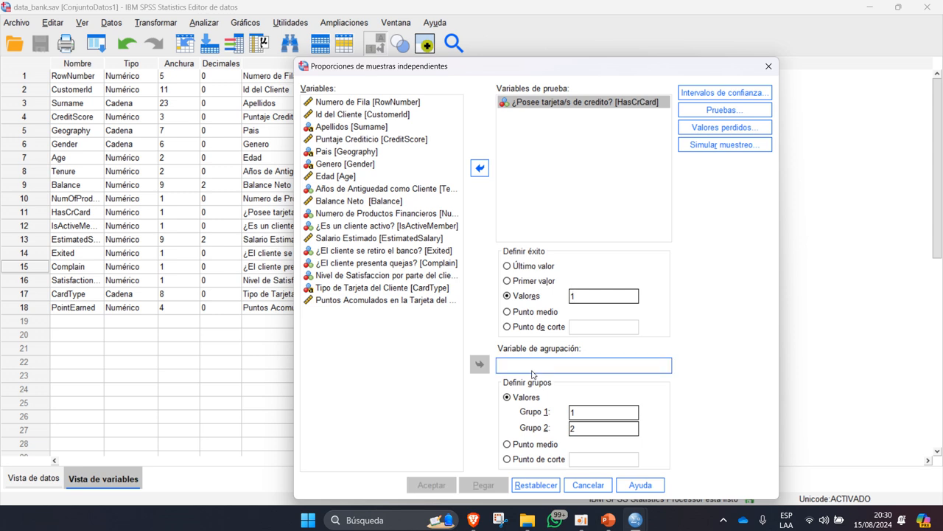
left_click(344, 163)
left_click(479, 364)
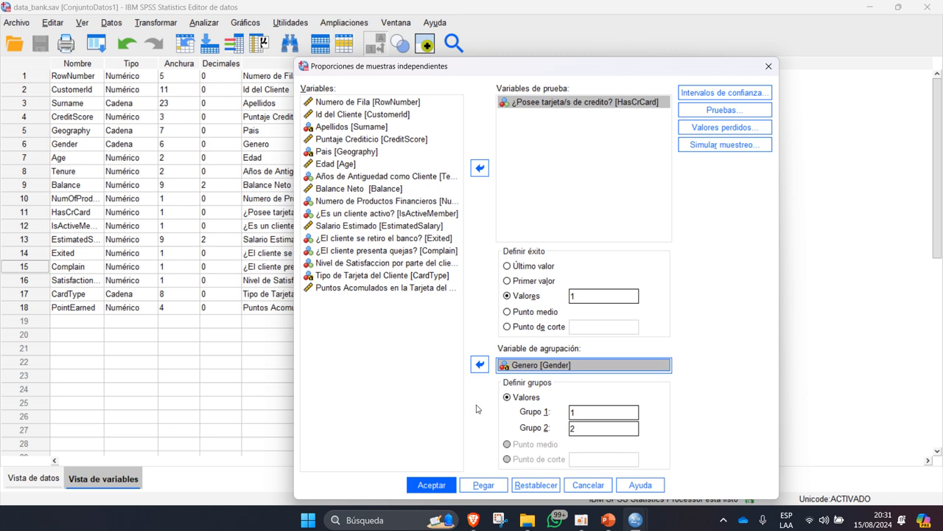
Review the confidence interval and test options, then try to run the proportions test with groups 1 and 2.
left_click(736, 94)
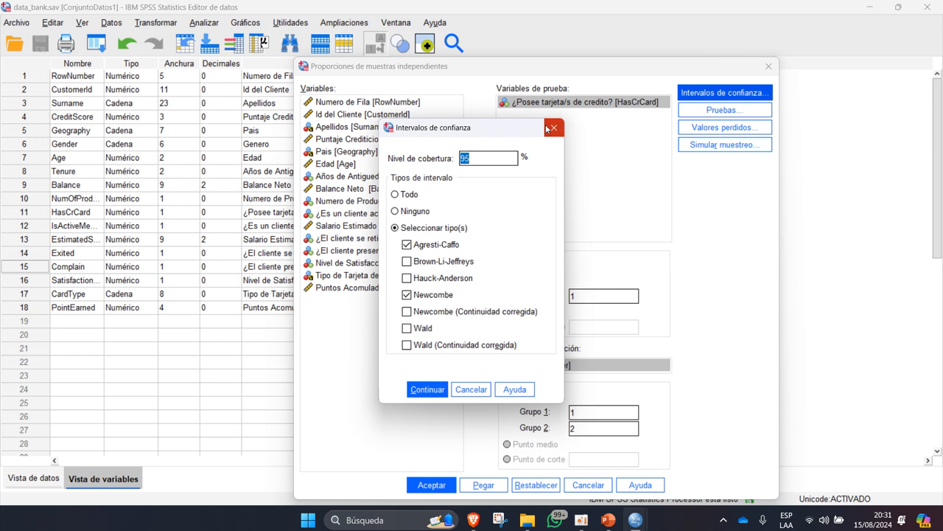
left_click(555, 128)
left_click(724, 110)
left_click(553, 160)
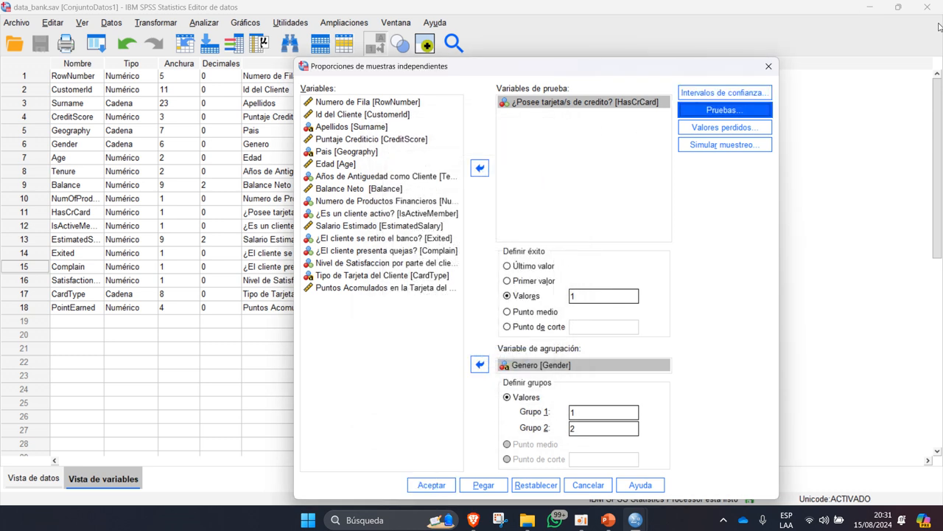
left_click(432, 484)
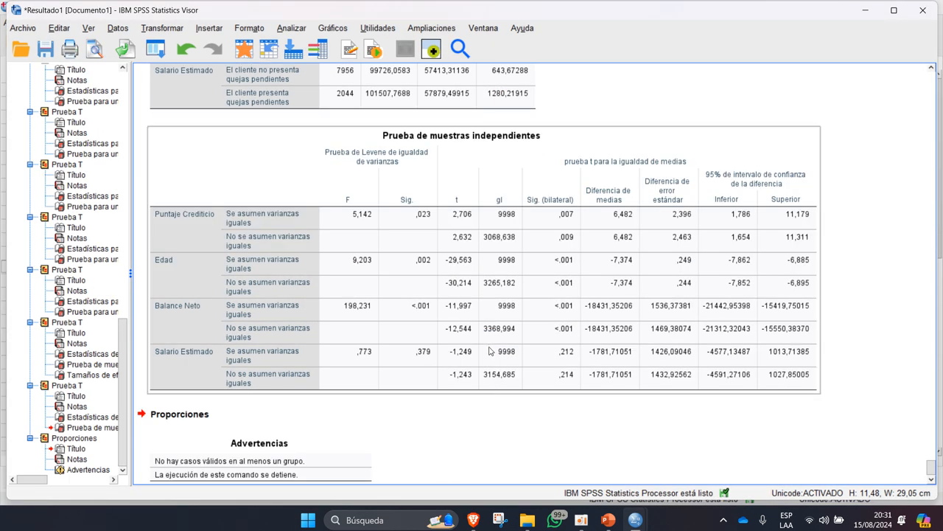
scroll(489, 358, "down", 1)
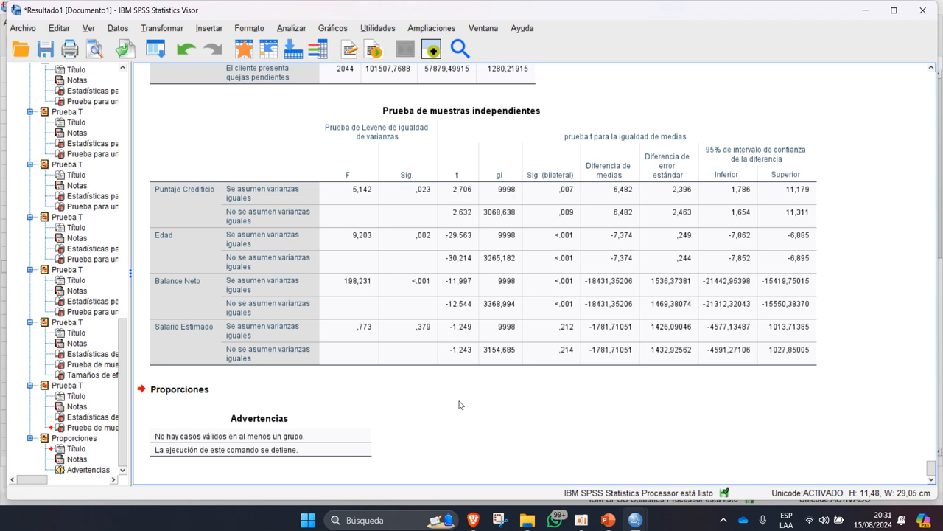
Return to data_bank.sav and examine the Gender column's data and its variable type.
mouse_move(635, 520)
left_click(564, 444)
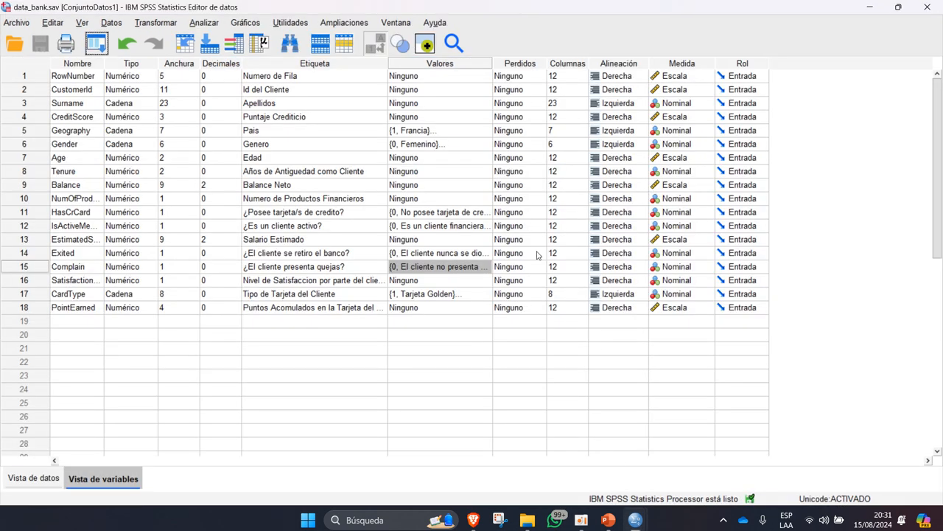
left_click(33, 478)
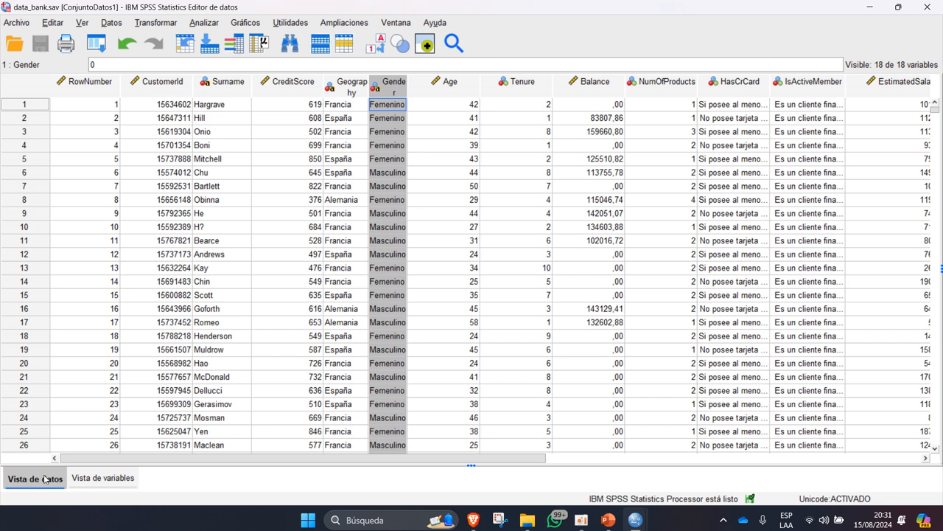
left_click(71, 477)
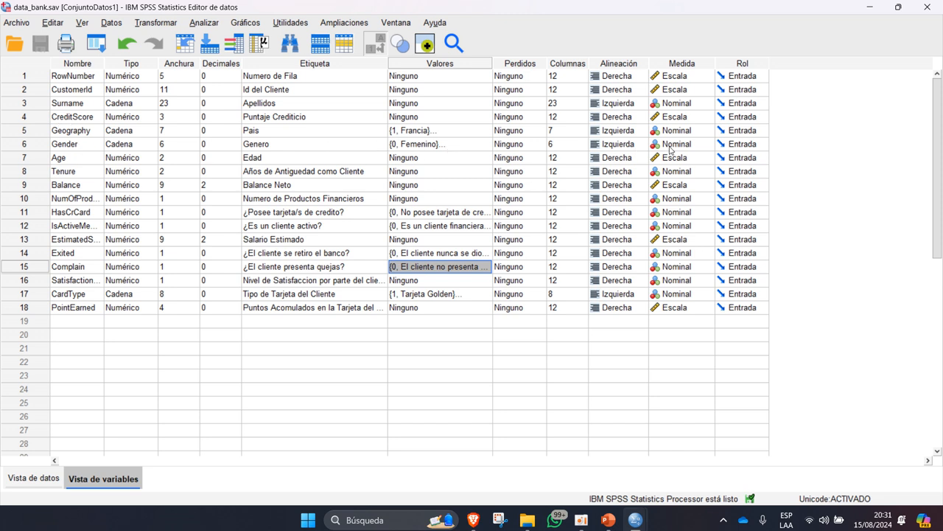
left_click(116, 145)
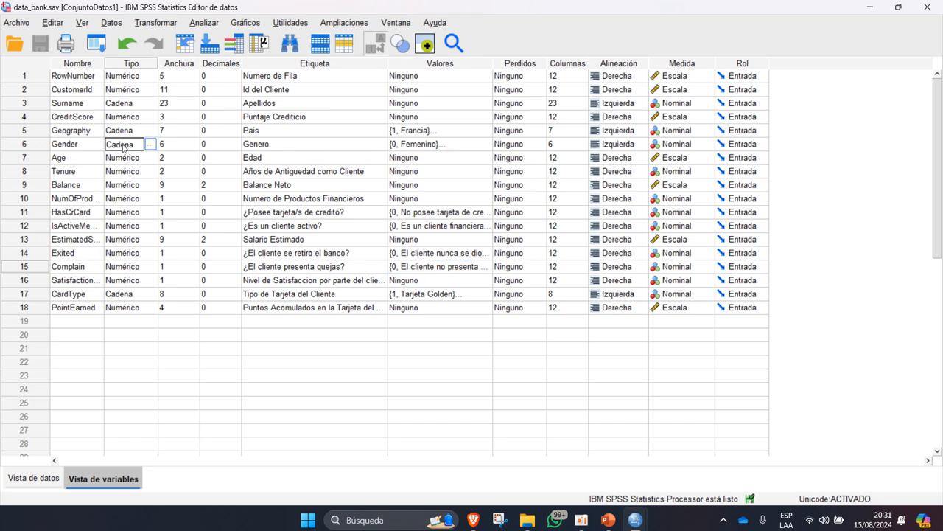
left_click(36, 477)
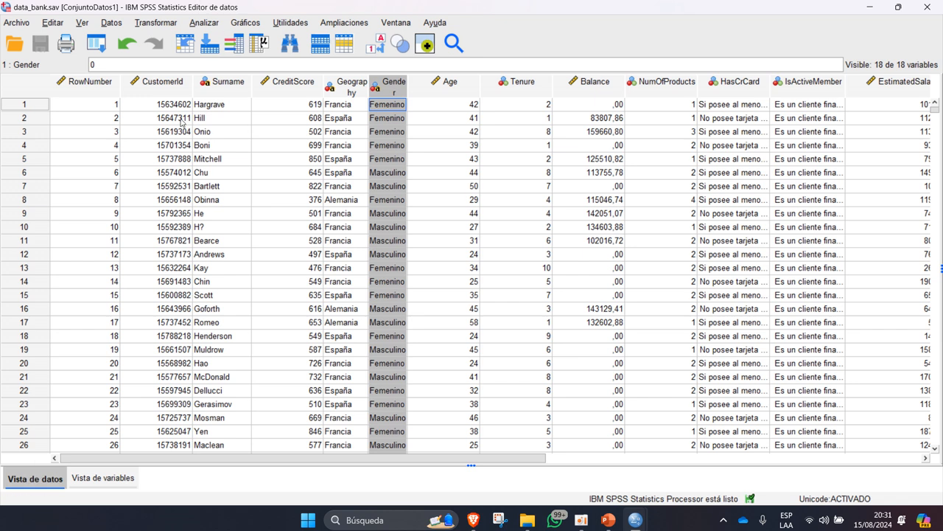
left_click(103, 479)
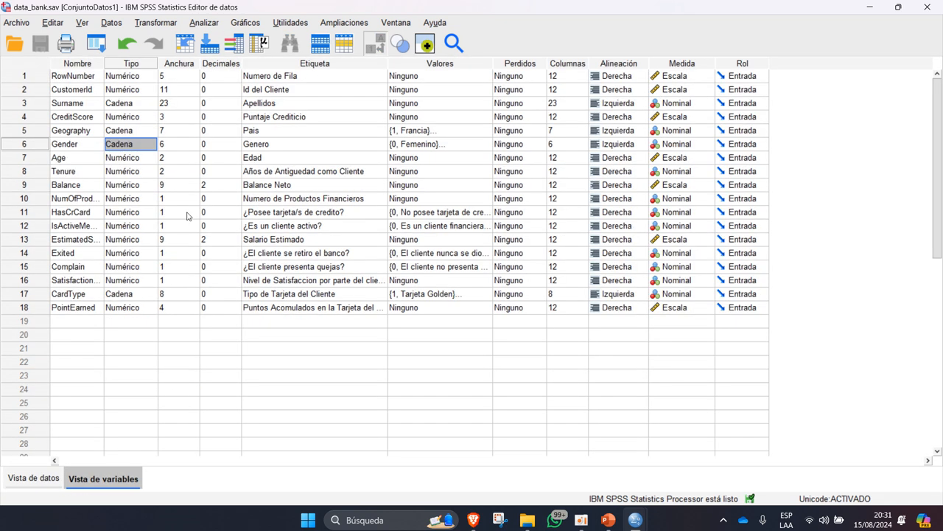
Change the type of the Gender variable to Numérico and accept discarding incompatible value labels.
left_click(153, 145)
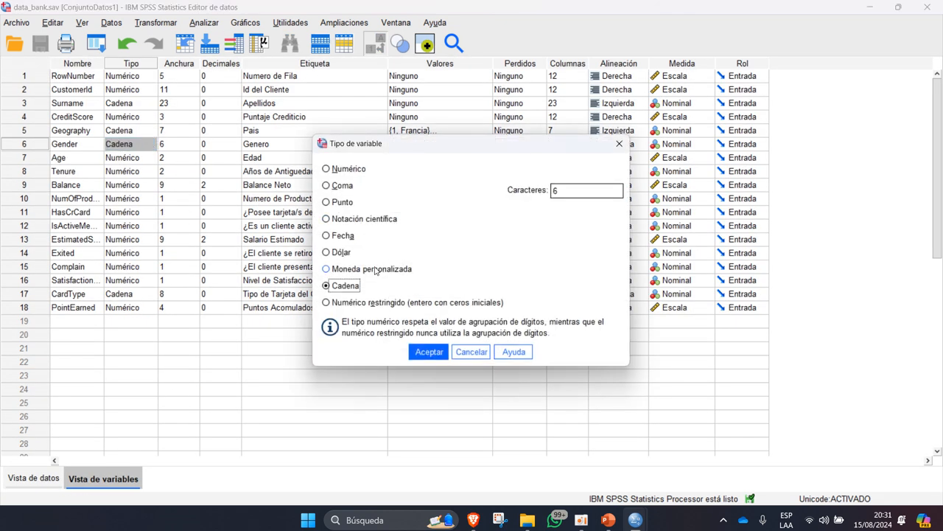
left_click(349, 171)
left_click(429, 353)
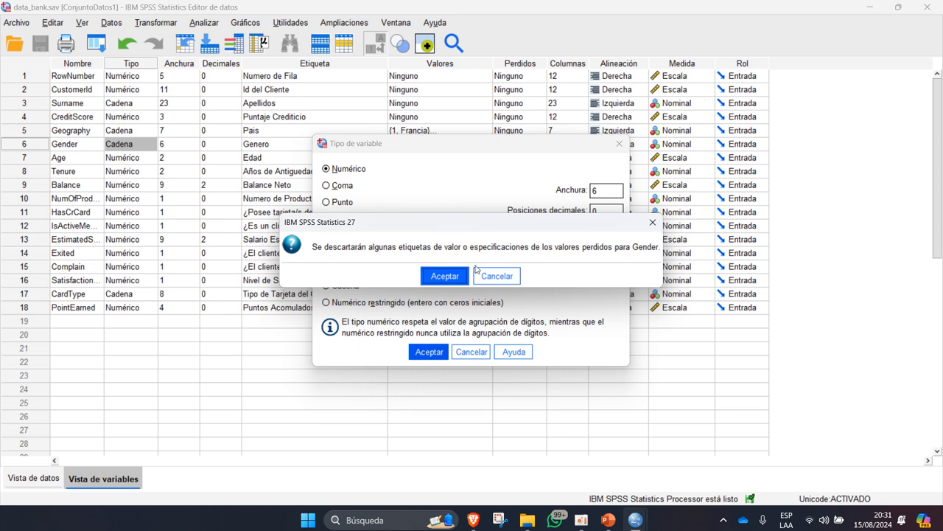
left_click(445, 275)
Run the independent-samples proportions test again with Genero groups 0 and 1, and select the group statistics table in the output.
left_click(209, 22)
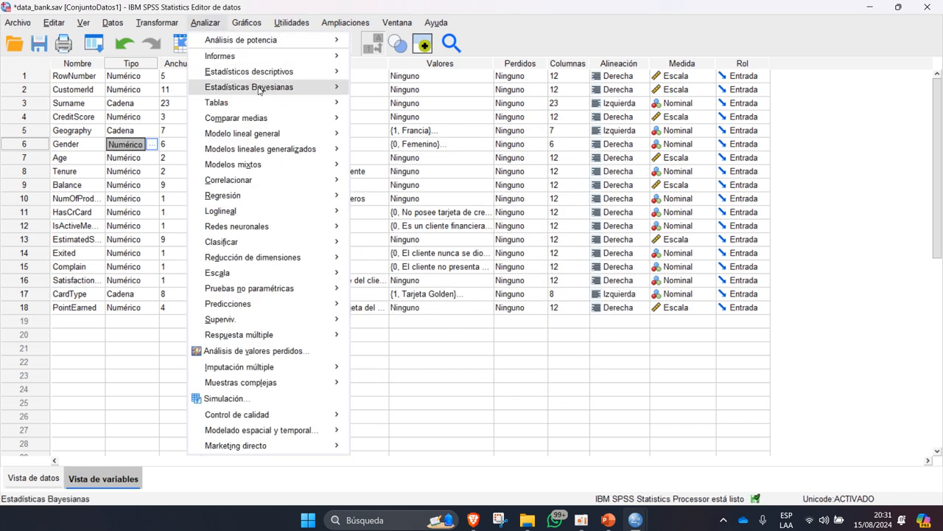
mouse_move(243, 118)
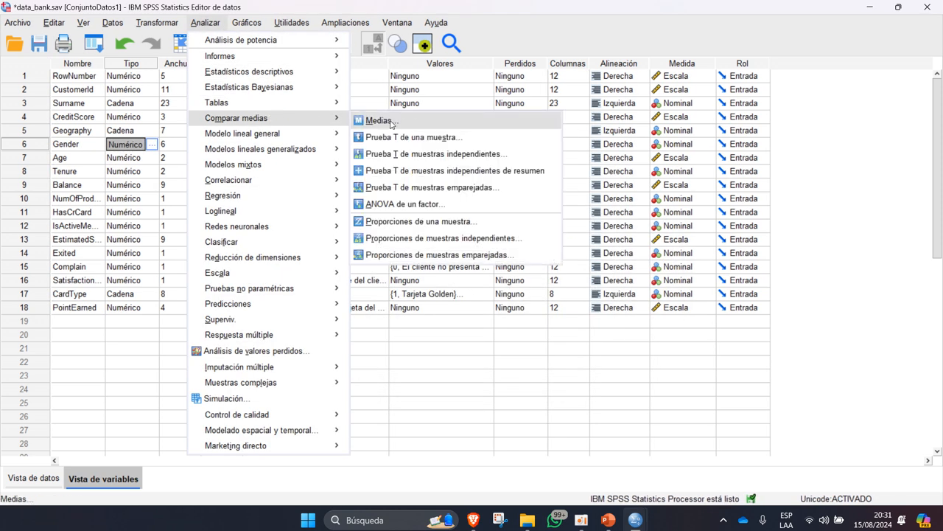
left_click(424, 238)
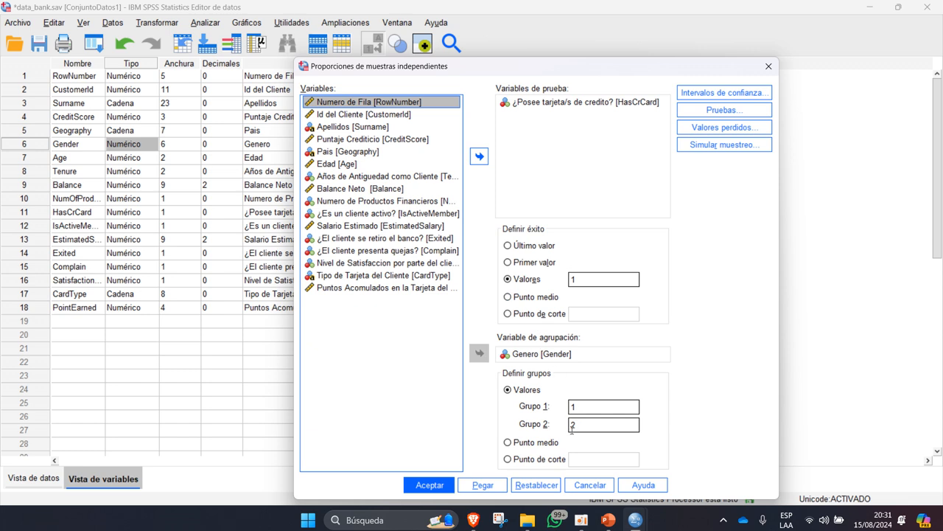
double_click(594, 406)
key("BackSpace")
type("0")
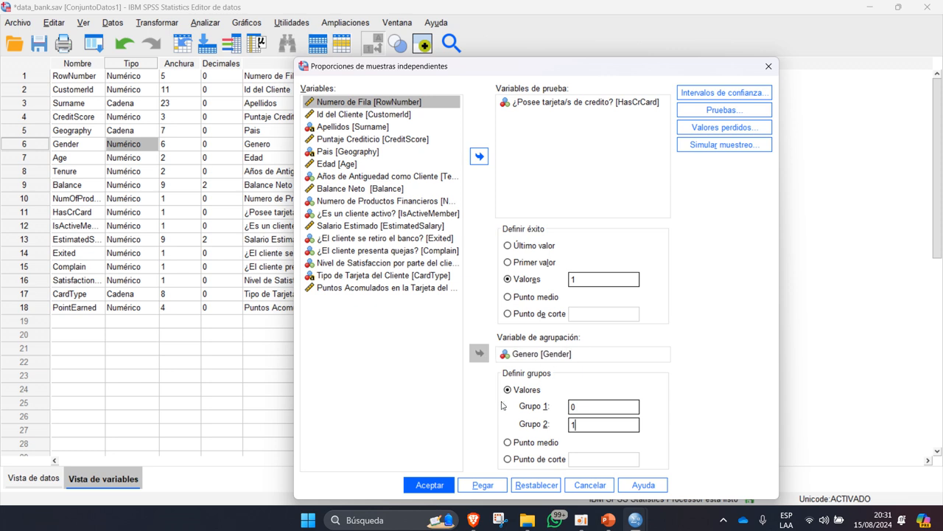
left_click(442, 485)
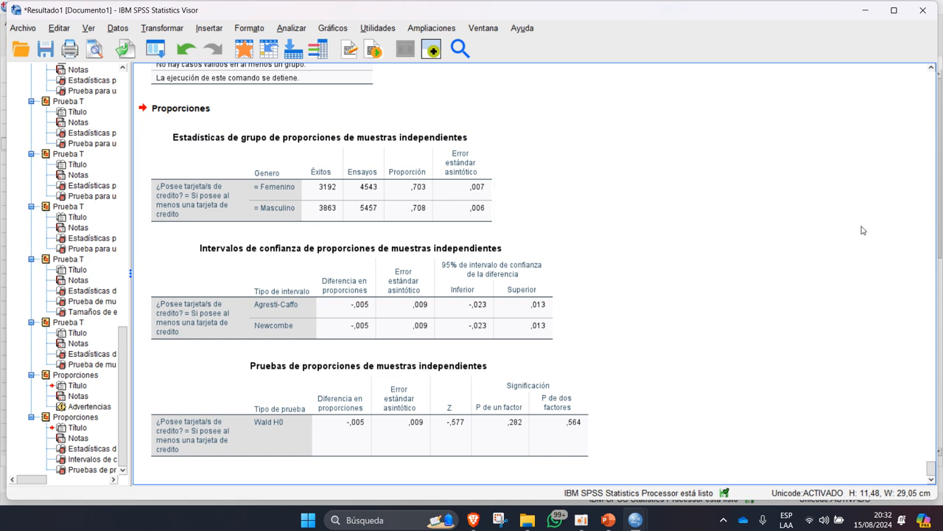
left_click(461, 179)
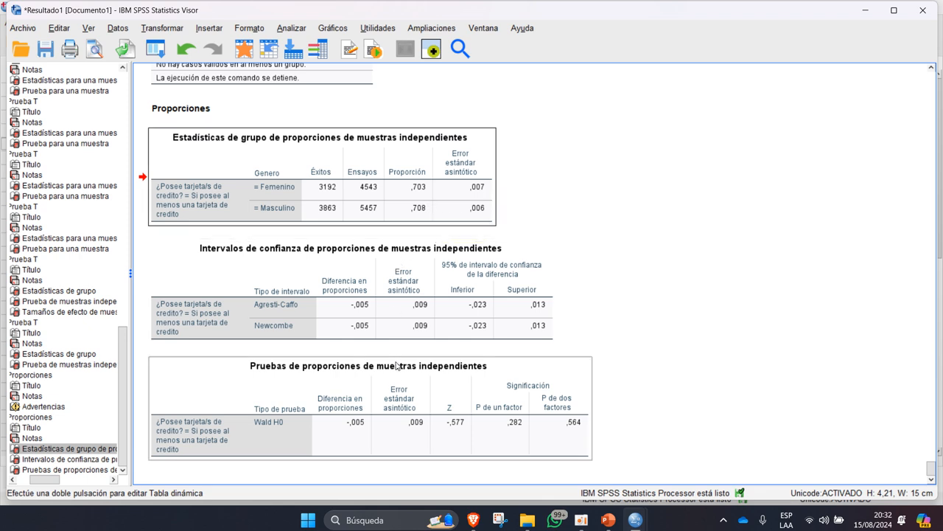
Examine the proportions test table for gender and check the variable definitions in data_bank.sav.
left_click(396, 377)
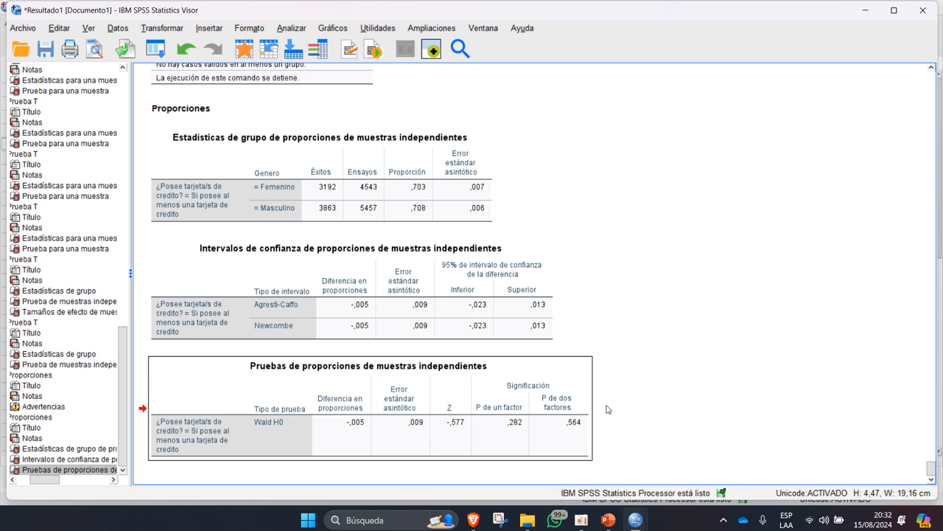
mouse_move(599, 525)
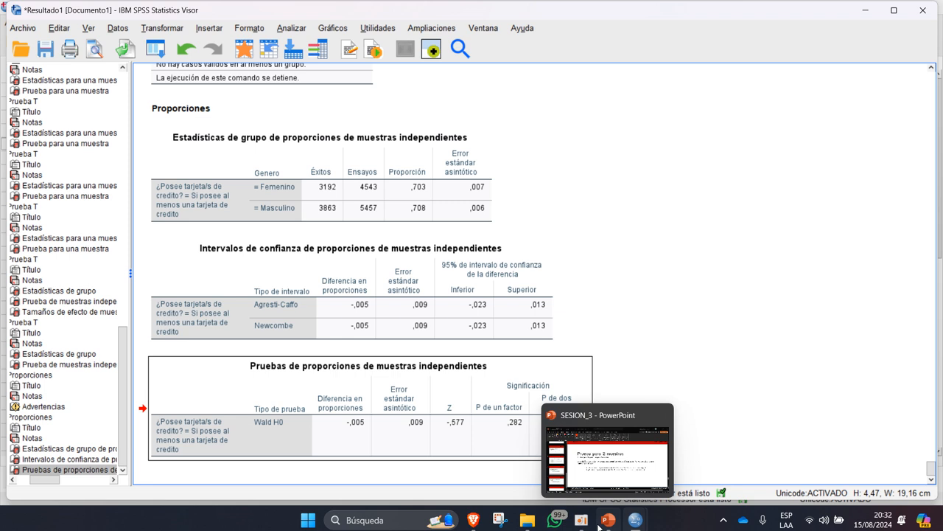
mouse_move(635, 519)
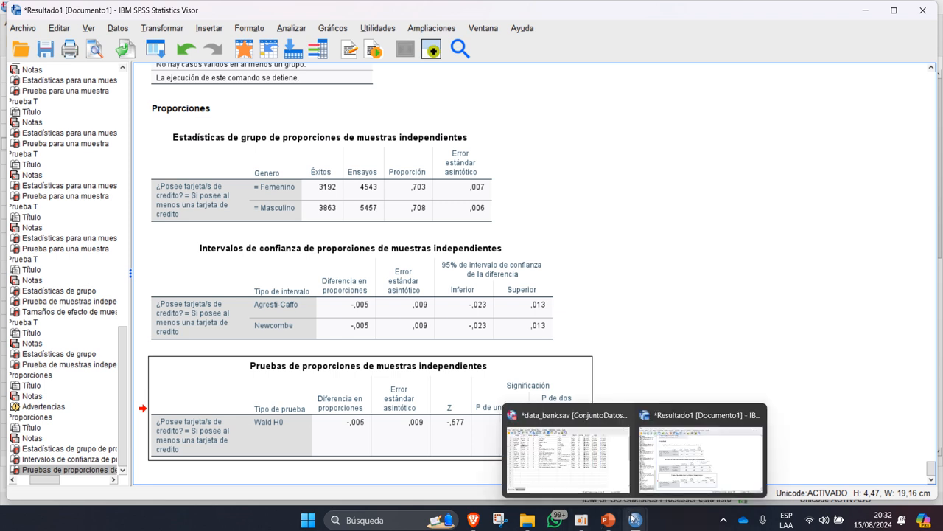
left_click(611, 479)
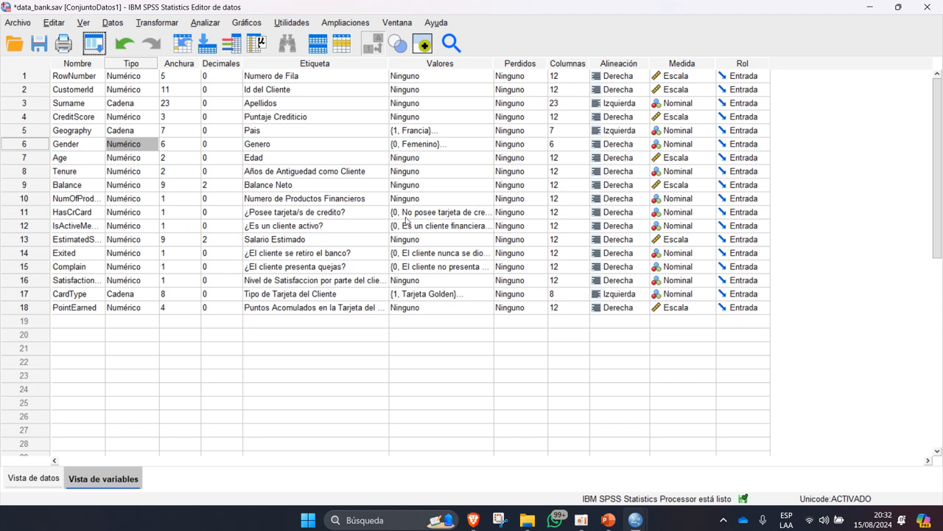
mouse_move(635, 519)
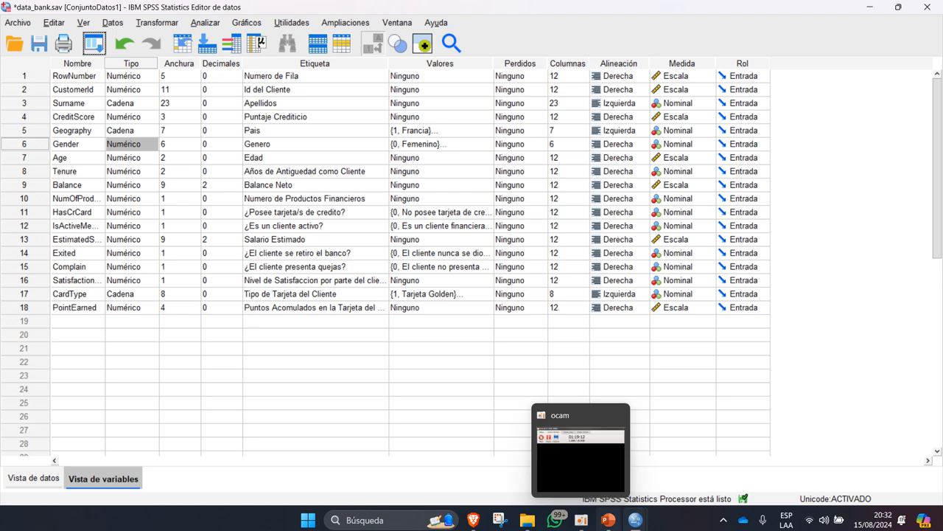
left_click(708, 459)
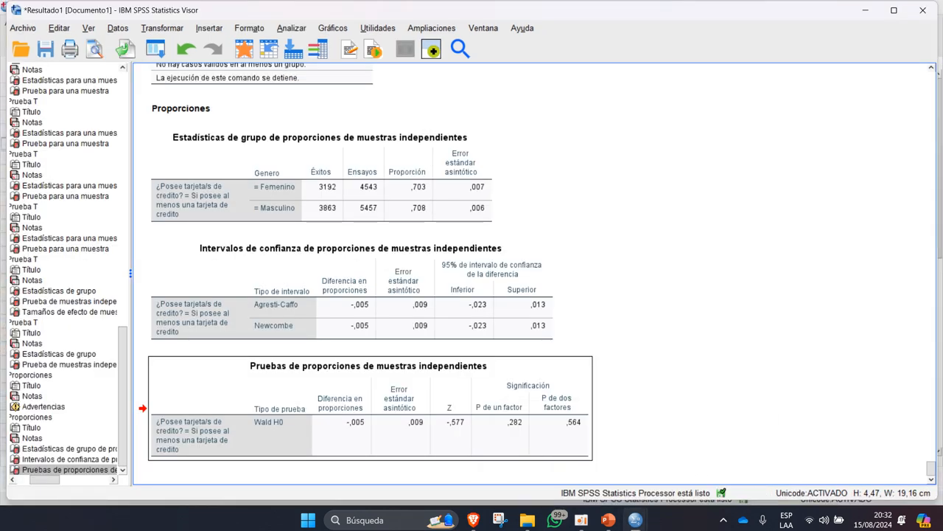
In the independent-samples proportions test, replace the grouping variable Genero with ¿El cliente presenta quejas? [Complain].
left_click(292, 28)
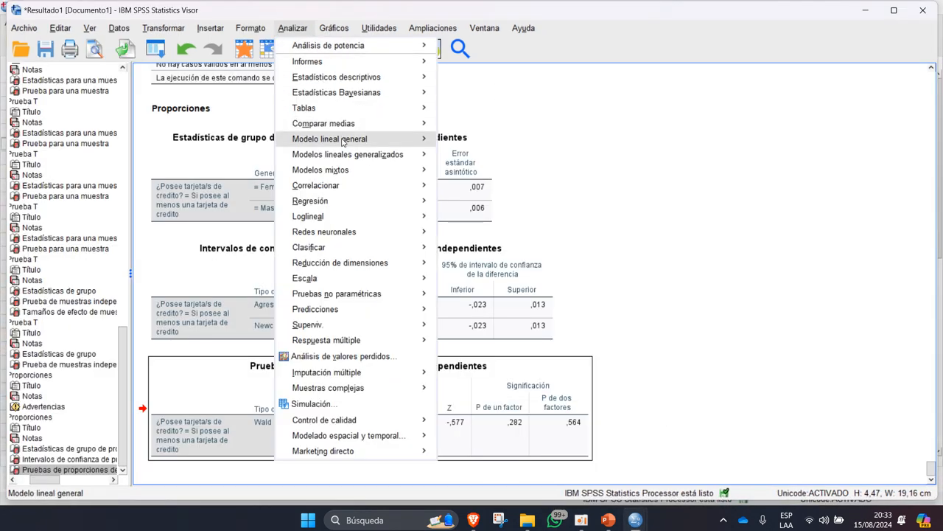
mouse_move(358, 123)
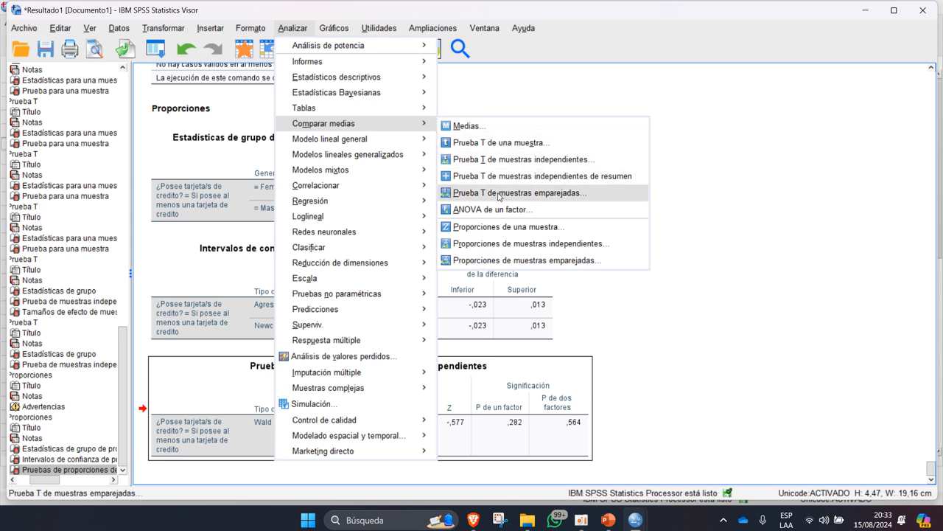
left_click(514, 243)
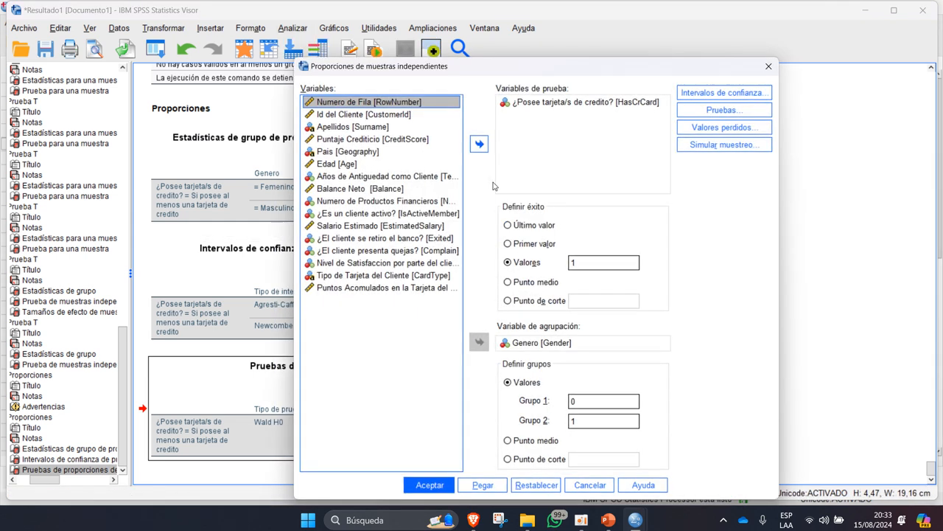
left_click(534, 343)
left_click(479, 342)
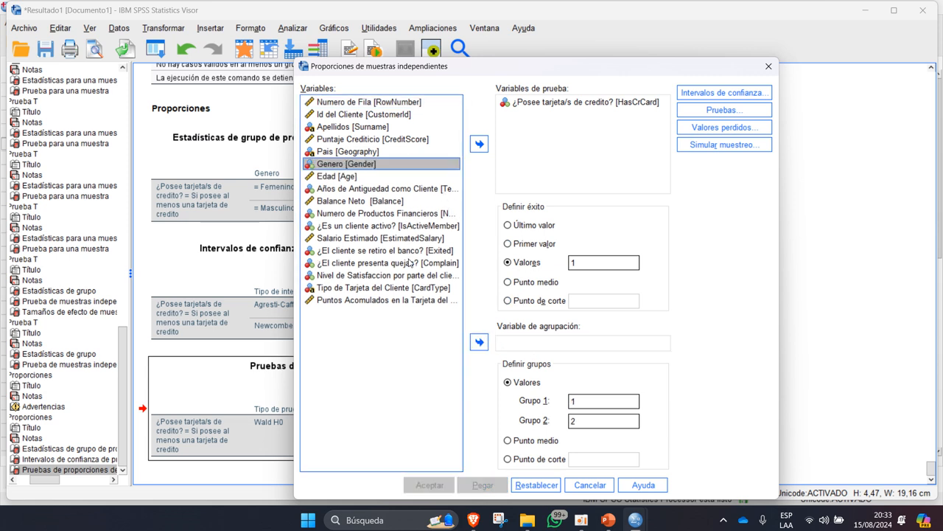
left_click(412, 251)
left_click(413, 263)
left_click(475, 344)
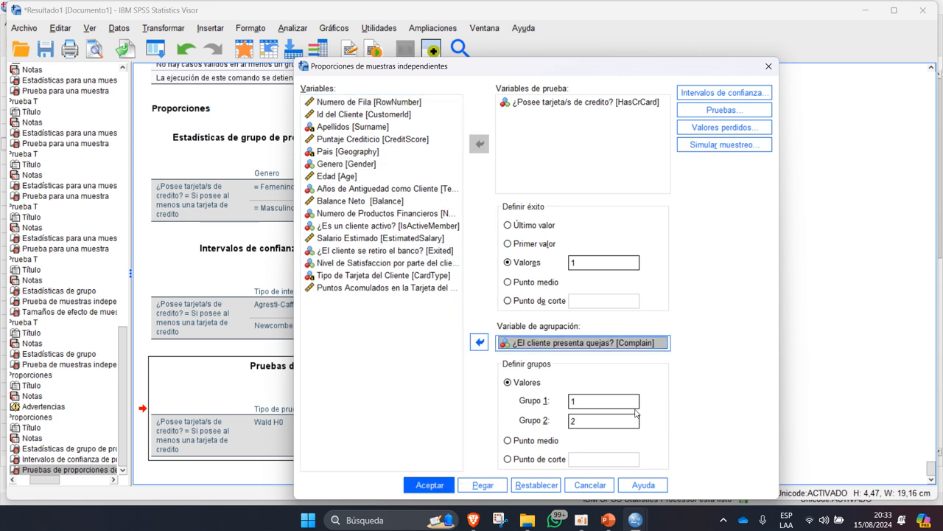
Check the value labels of the Complain variable, set groups 0 and 1, and run the proportions test.
left_click(625, 406)
key("BackSpace")
type("90")
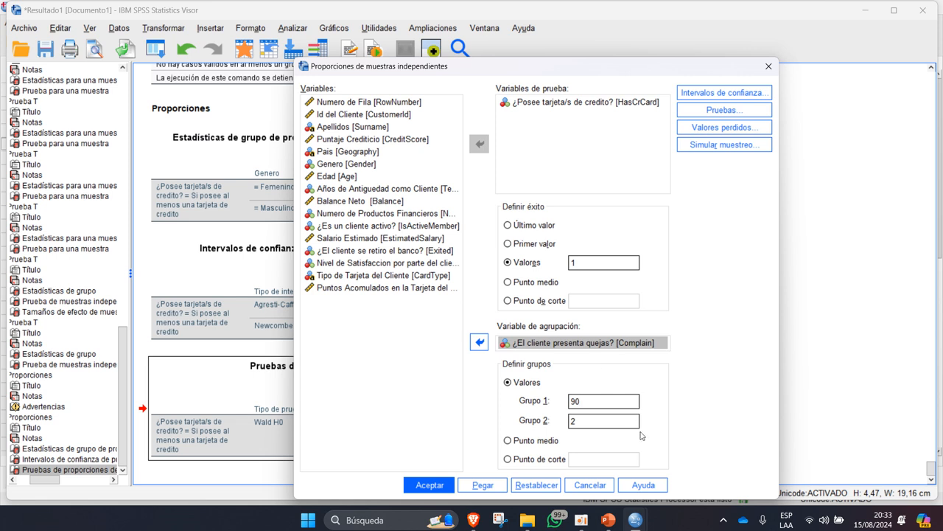
key("BackSpace")
key("BackSpace")
type("9")
right_click(615, 345)
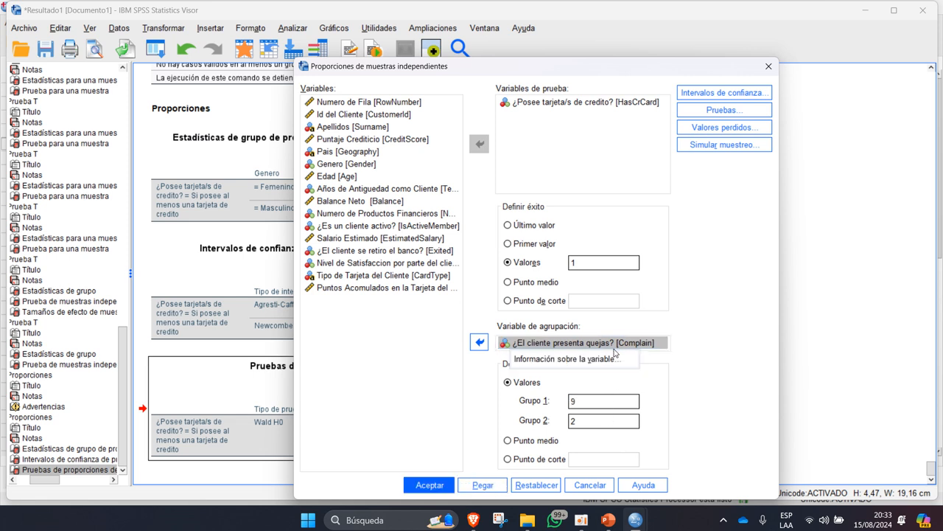
left_click(616, 357)
left_click_drag(805, 364, 530, 364)
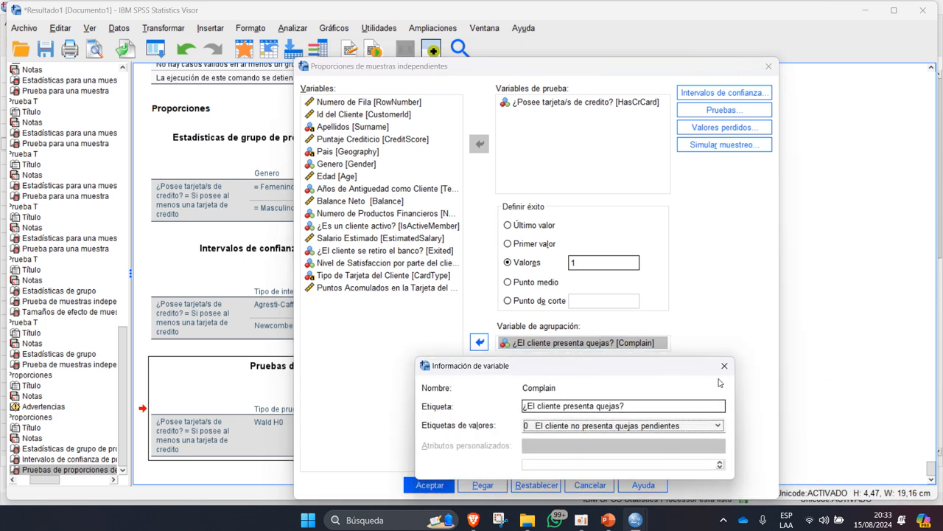
left_click(604, 400)
key("BackSpace")
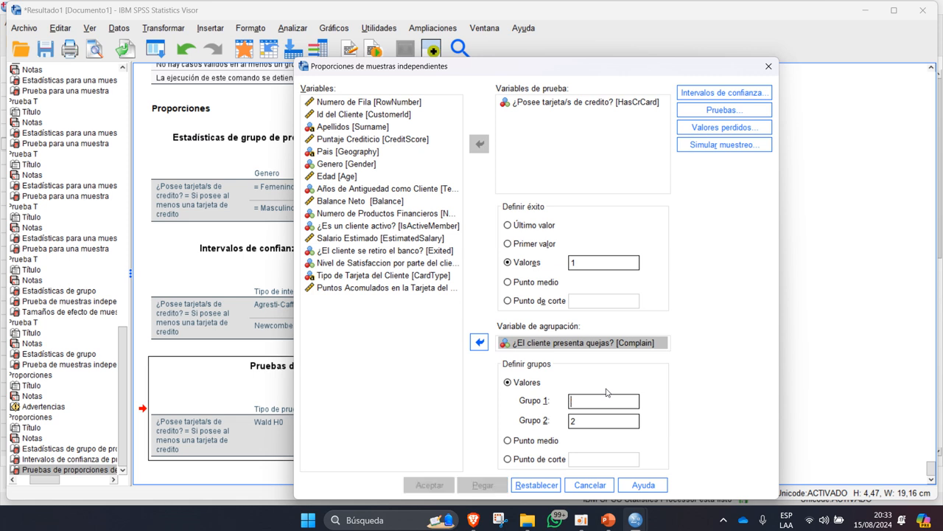
type("0")
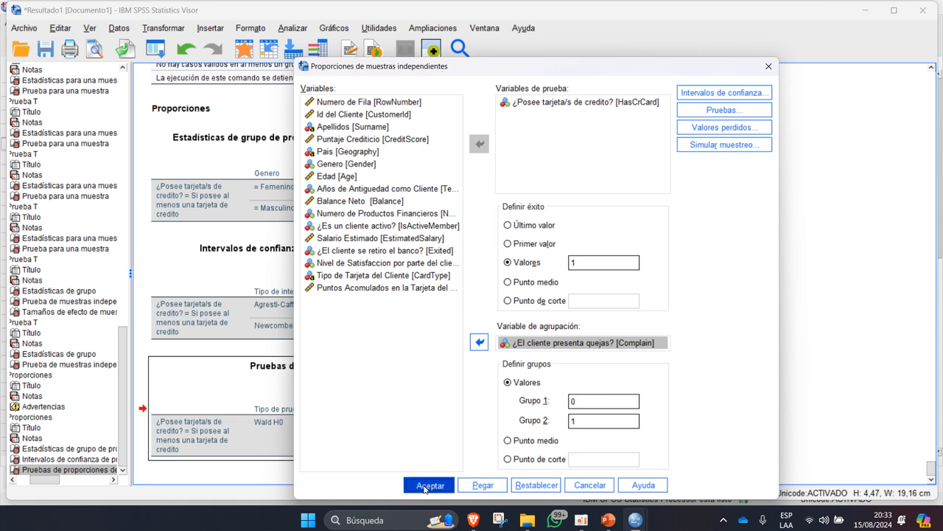
left_click(425, 488)
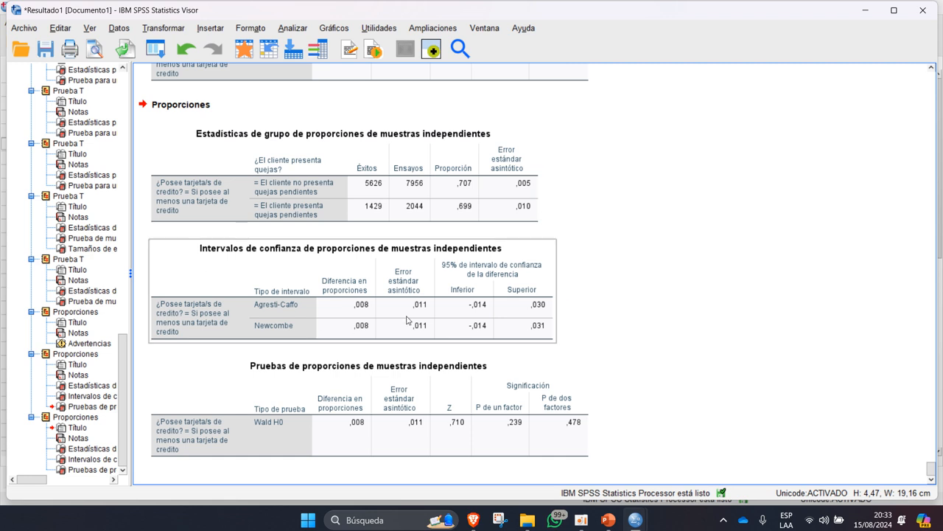
Compare the proportions tables by complaints with those by gender, and open the copy formats for the gender group statistics table.
left_click(515, 435)
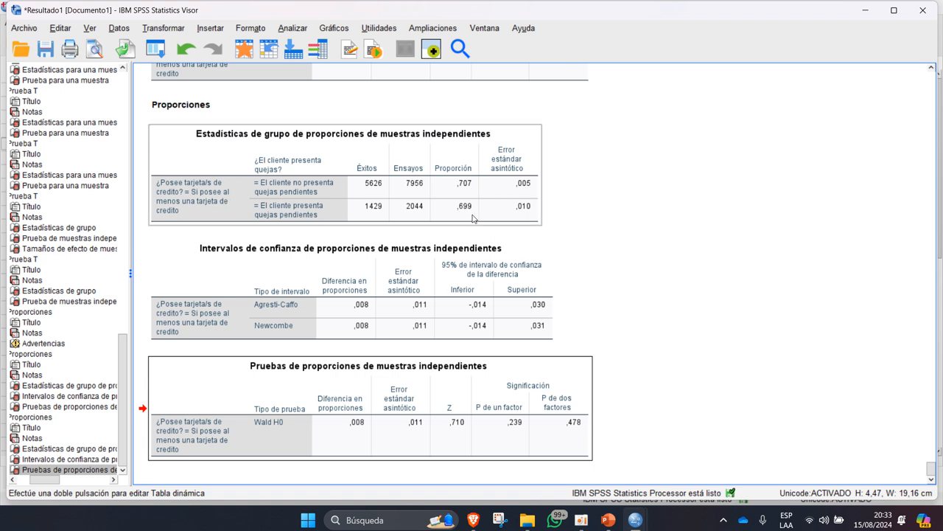
scroll(272, 211, "up", 3)
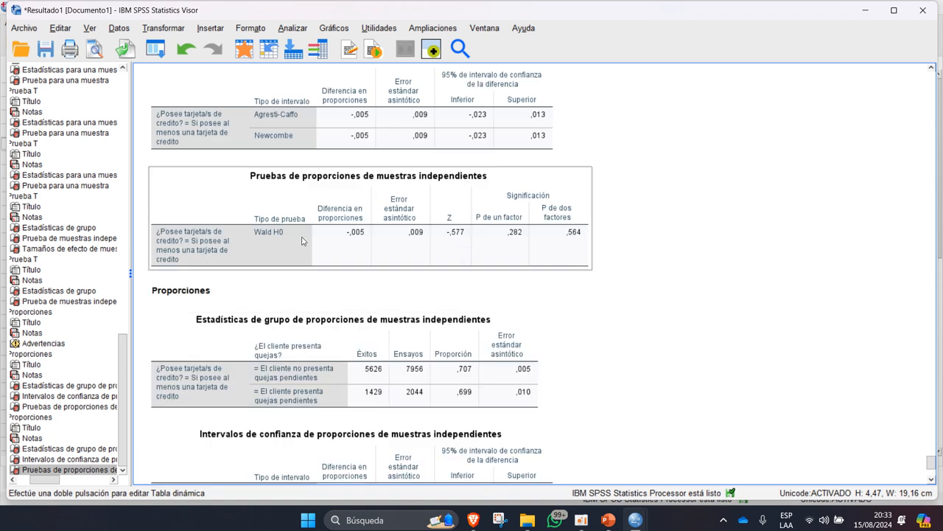
scroll(596, 287, "down", 3)
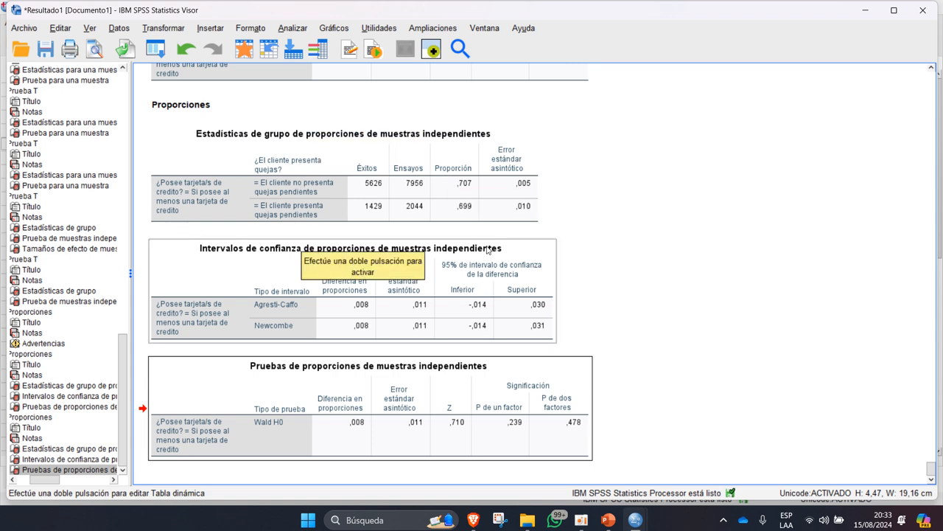
scroll(423, 286, "up", 3)
scroll(432, 289, "down", 3)
scroll(442, 280, "up", 3)
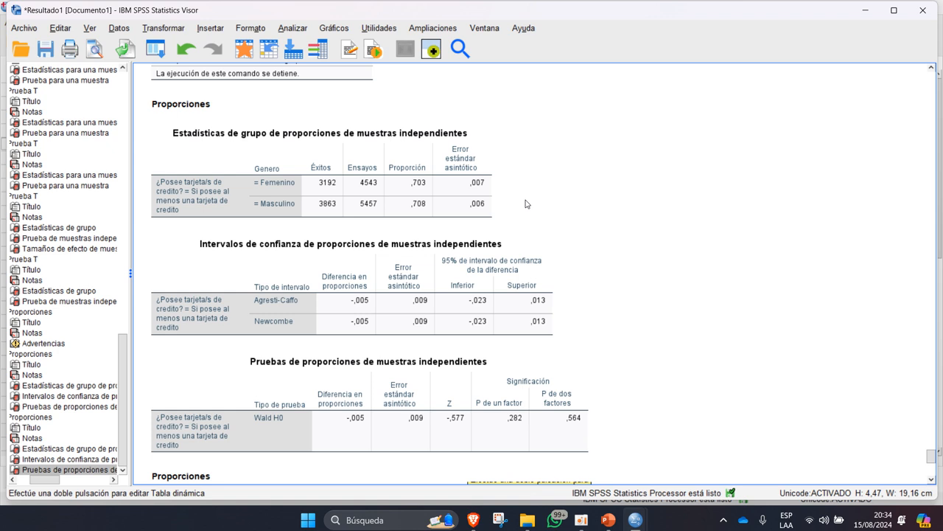
right_click(456, 195)
mouse_move(506, 236)
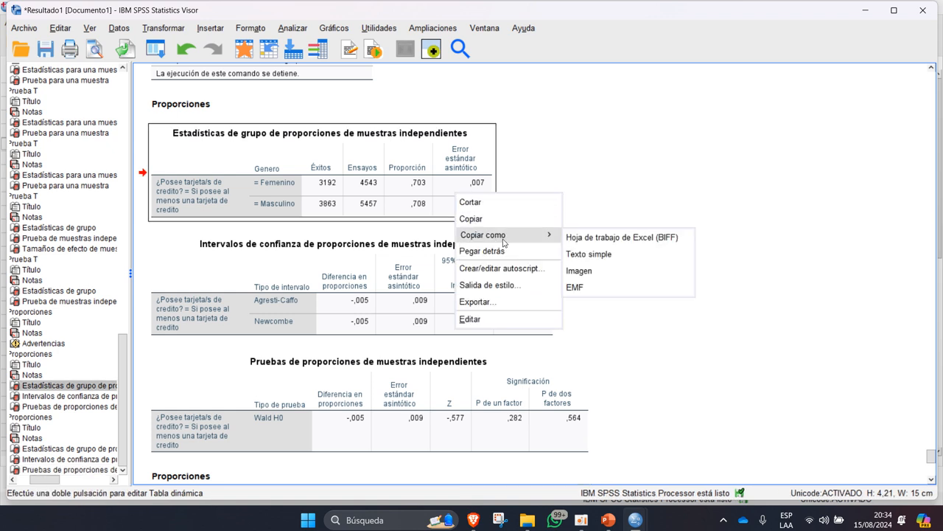
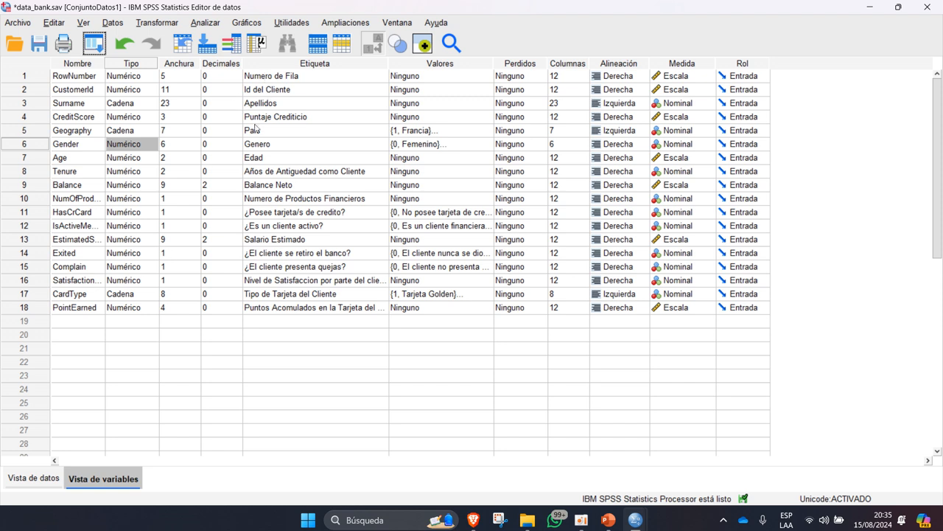
Change the type of the Geography variable in data_bank.sav to Numérico and confirm the change.
left_click(255, 129)
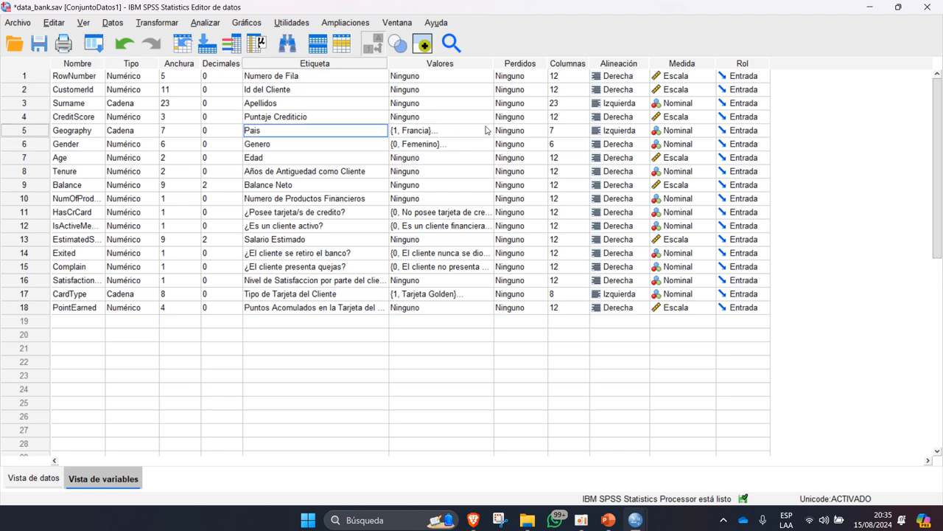
left_click(153, 130)
left_click(343, 155)
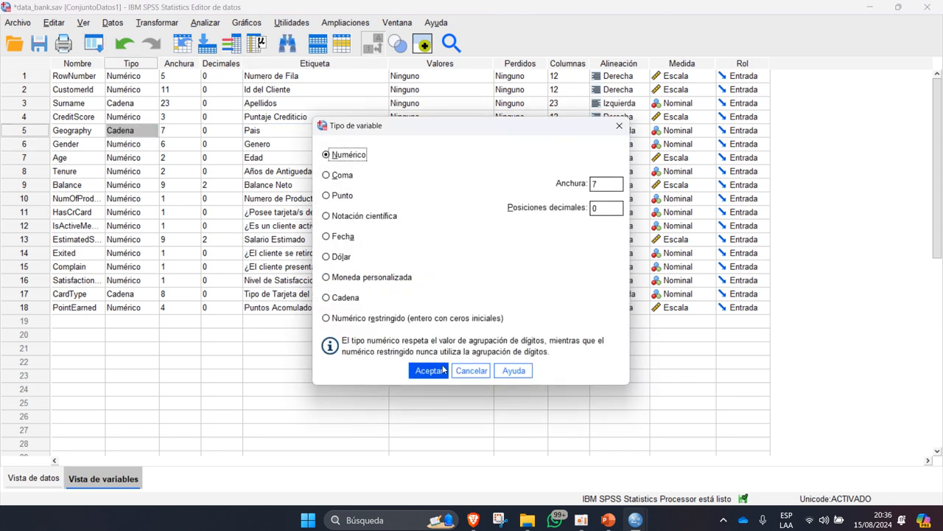
left_click(443, 369)
left_click(444, 274)
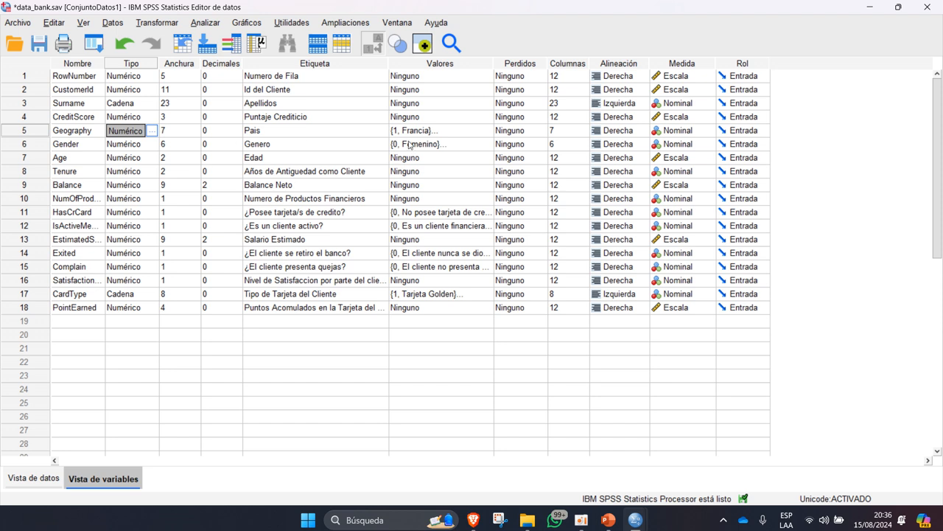
Review the value labels defined for the Geography variable, leaving them as they are.
left_click(489, 130)
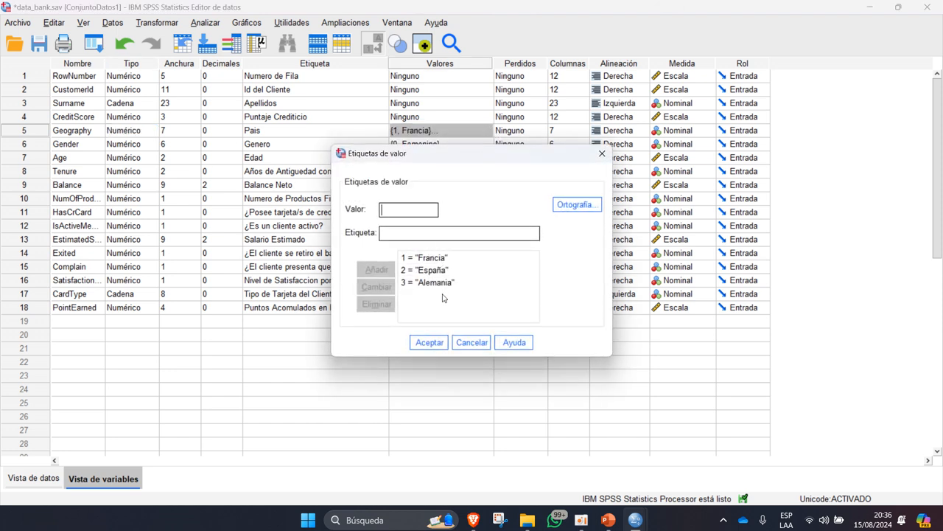
left_click(602, 154)
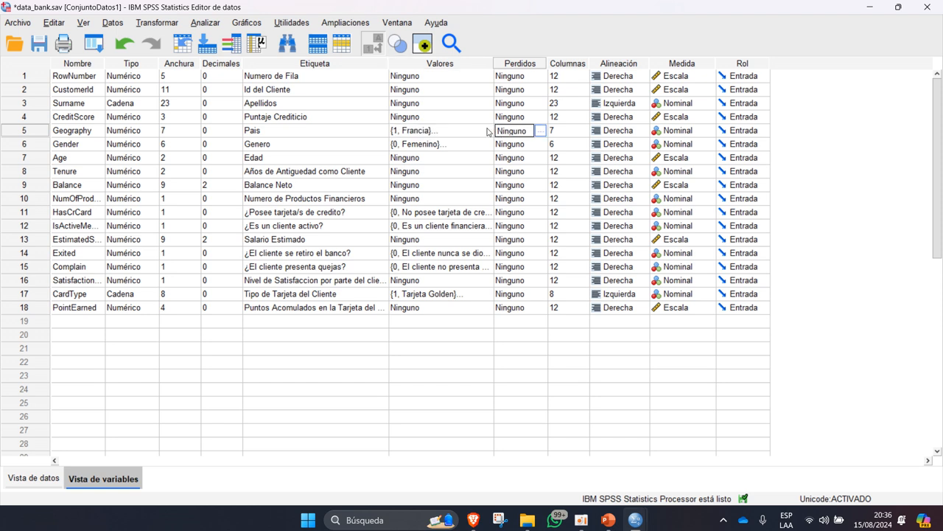
left_click(488, 130)
left_click(603, 153)
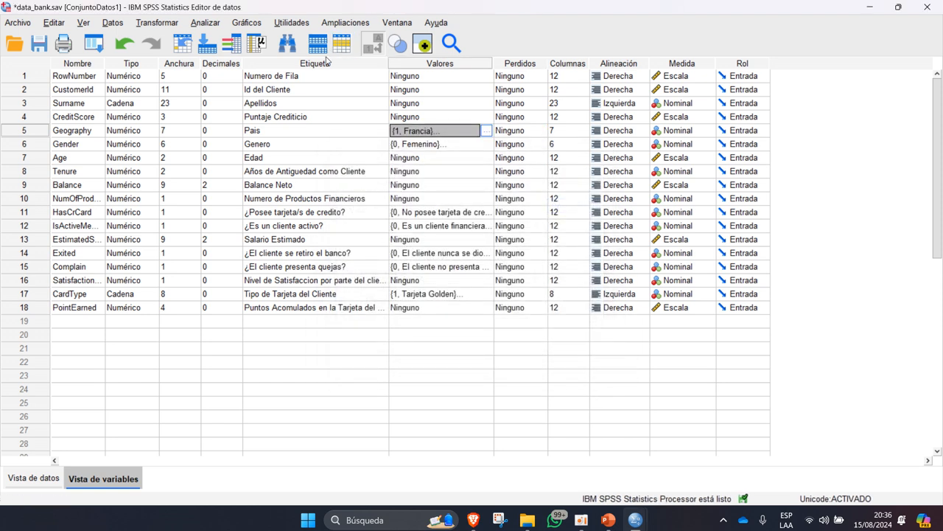
Create a simple box plot of Balance Neto by Pais with the chart builder and select the chart in the output.
left_click(254, 23)
left_click(272, 40)
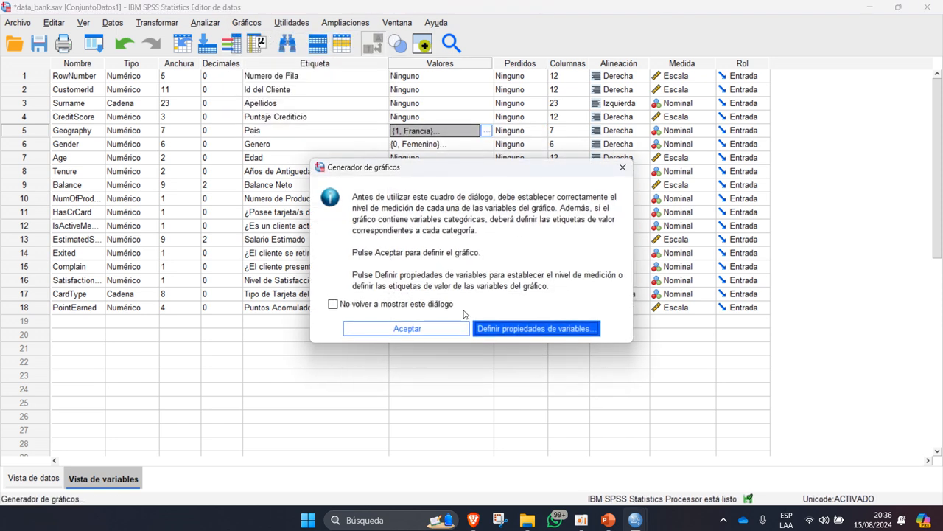
left_click(422, 322)
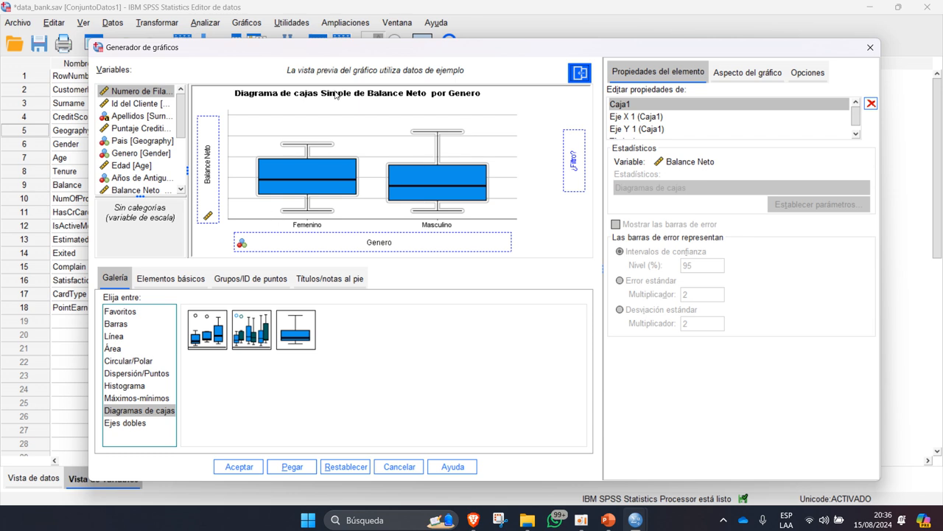
scroll(143, 174, "down", 3)
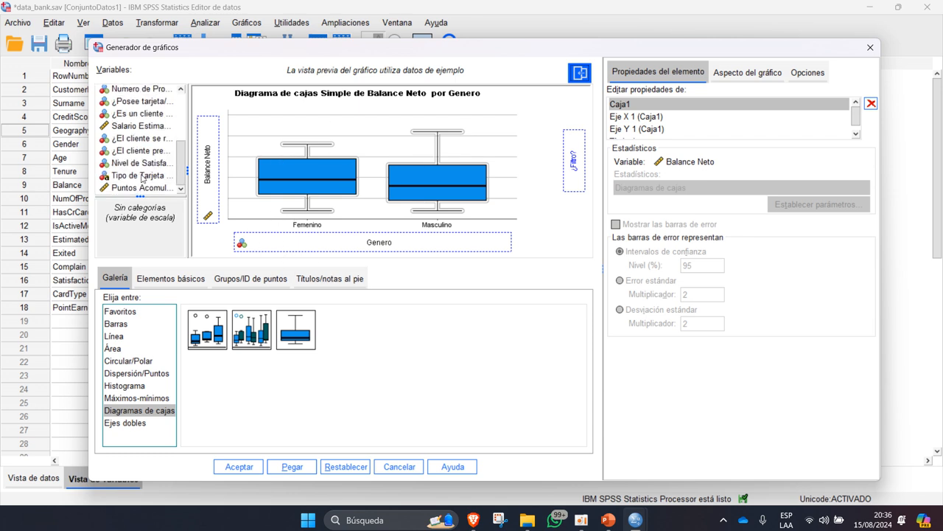
scroll(141, 183, "up", 3)
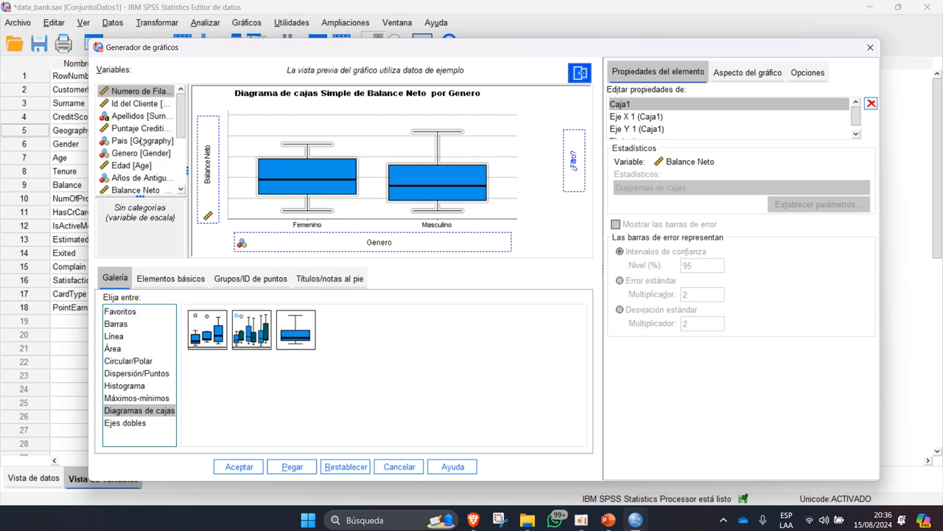
left_click_drag(131, 142, 328, 243)
left_click(239, 467)
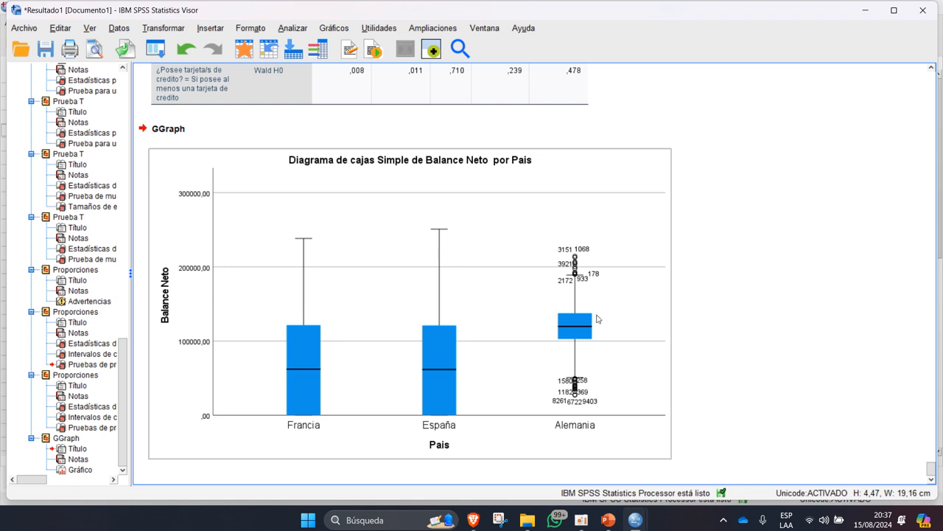
mouse_move(596, 317)
left_mouse_down()
mouse_move(600, 332)
mouse_move(734, 311)
mouse_move(587, 319)
left_mouse_up()
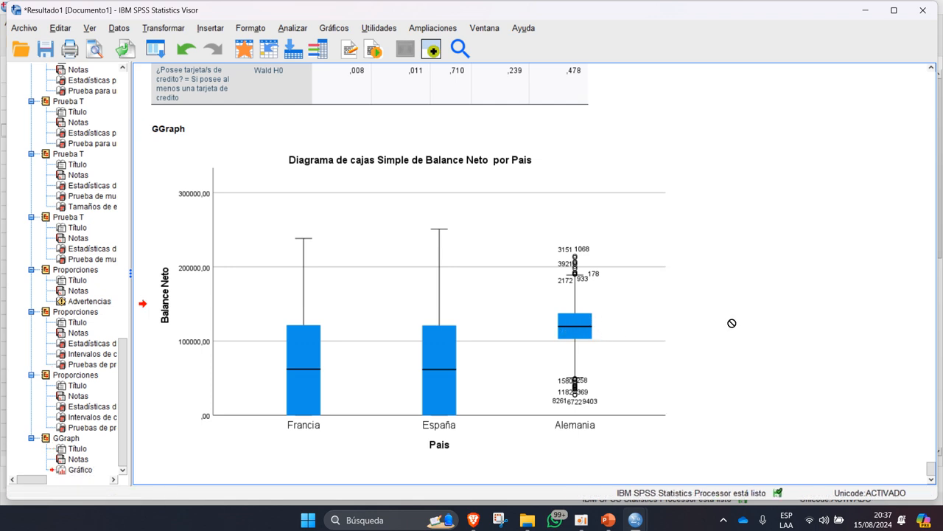
Examine the box plot of Balance Neto by Pais, comparing the boxes for Francia, España and Alemania.
left_click(572, 342)
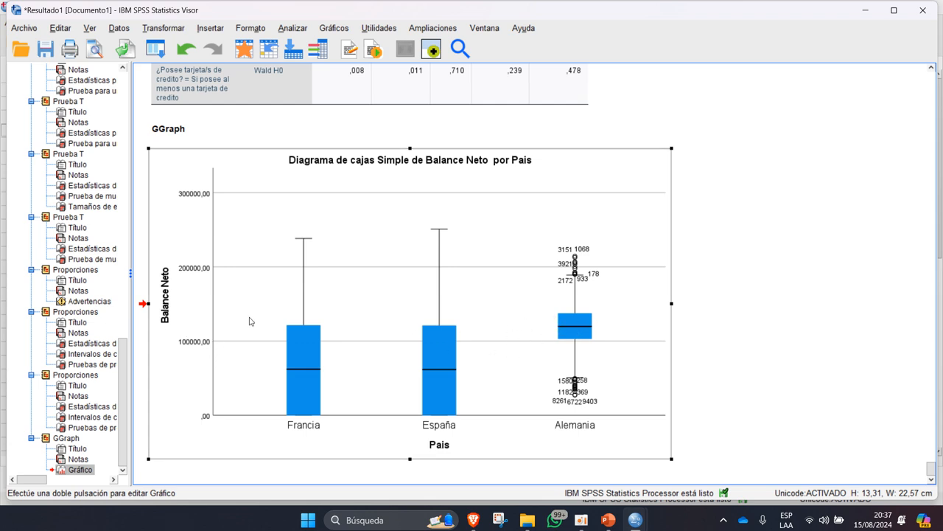
left_click_drag(278, 324, 341, 352)
left_click_drag(493, 417, 871, 350)
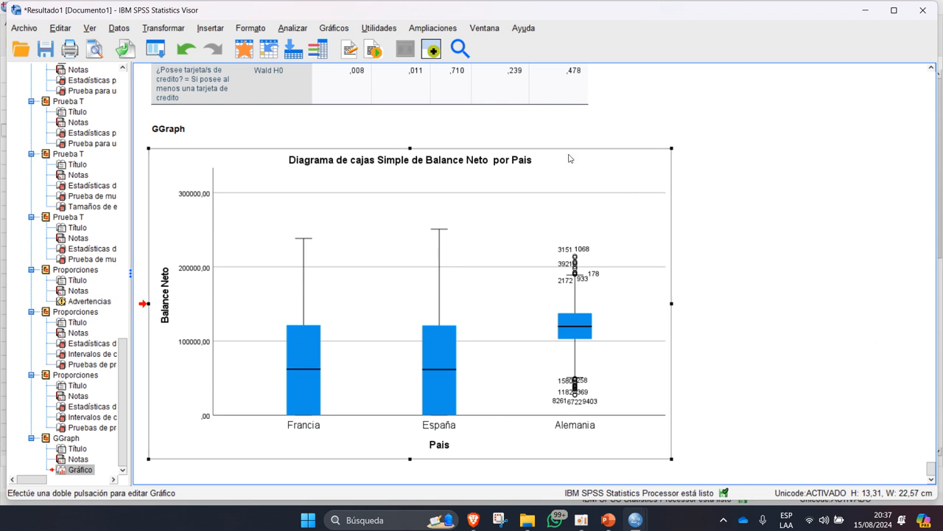
right_click(594, 185)
left_click(784, 190)
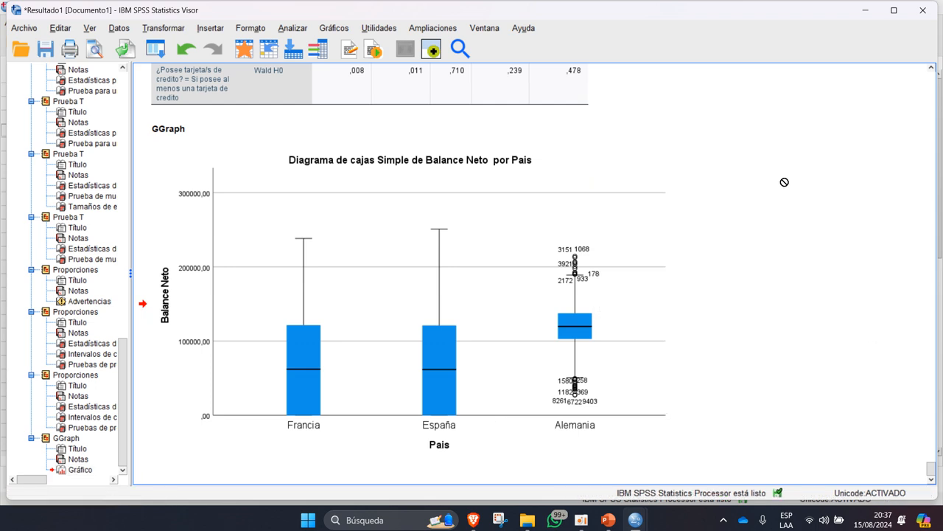
right_click(609, 204)
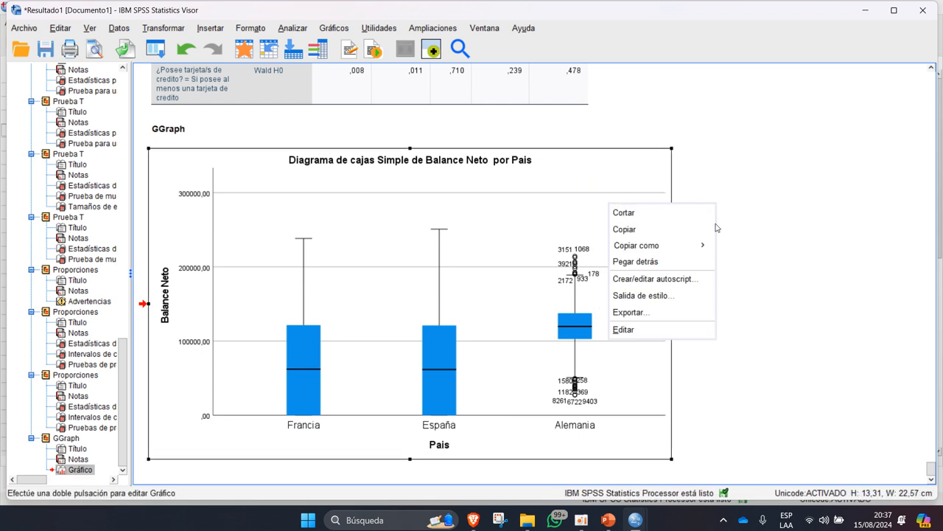
left_click(790, 187)
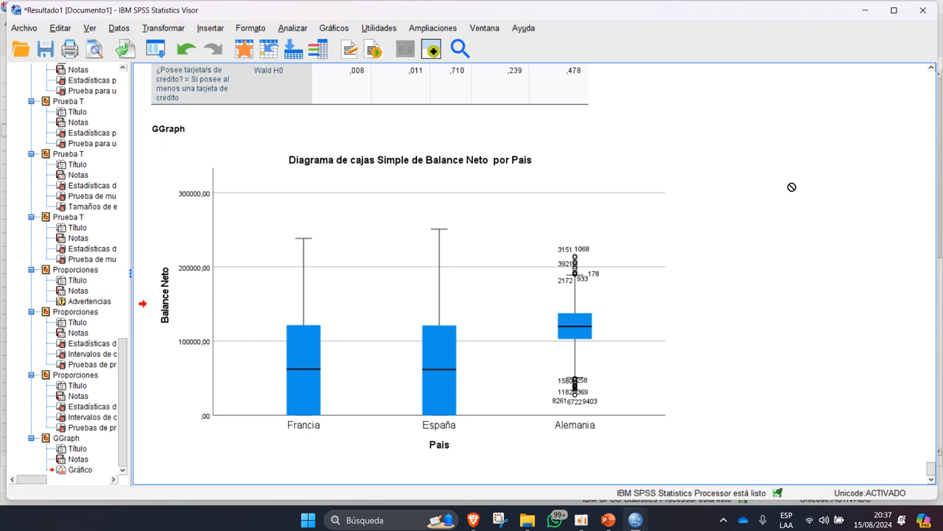
Start a one-way ANOVA and add Salario Estimado as the dependent variable.
left_click(292, 28)
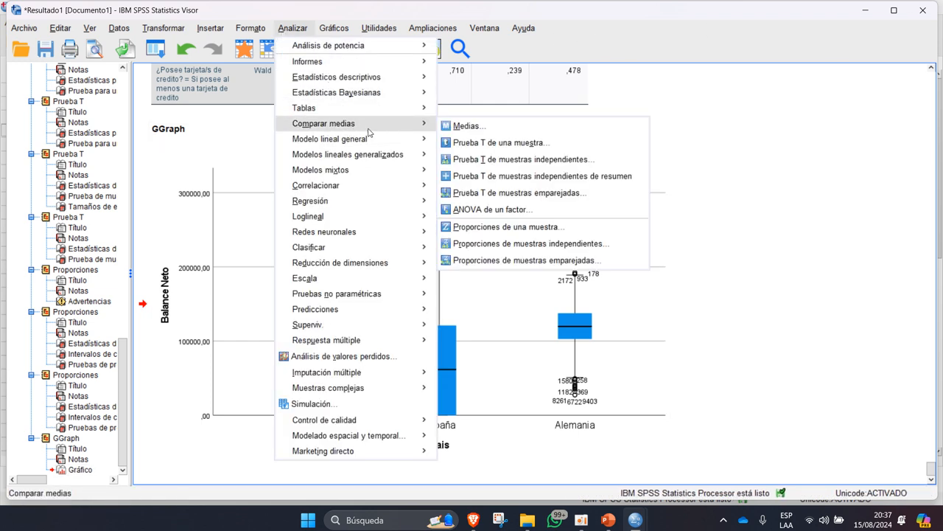
mouse_move(427, 137)
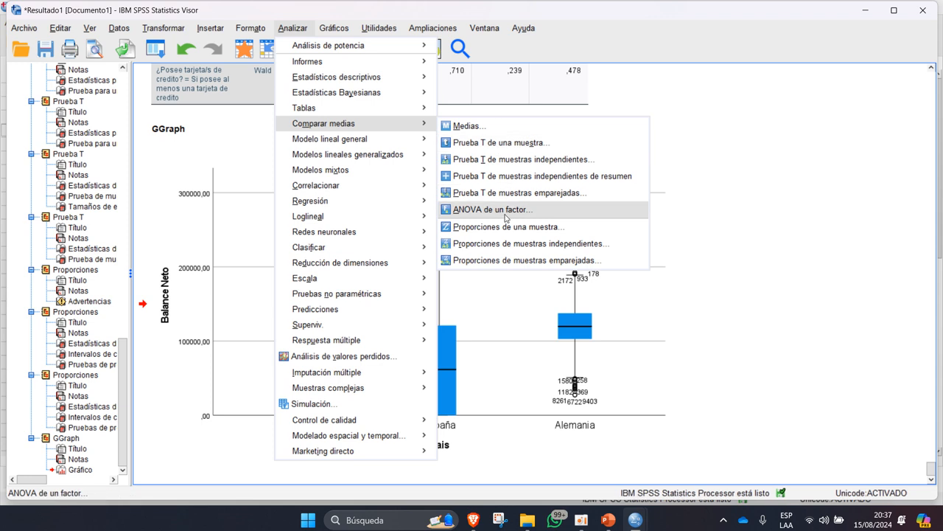
left_click(504, 214)
left_click(541, 210)
left_click(292, 28)
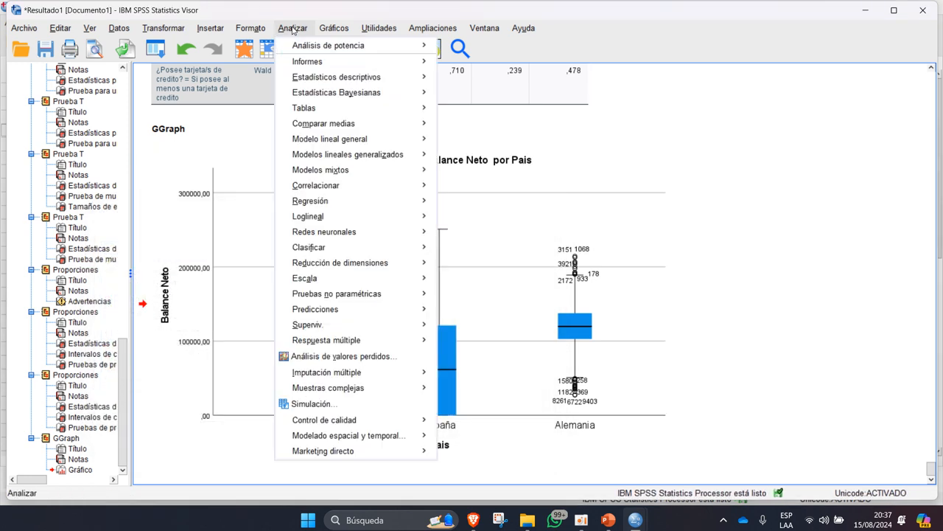
mouse_move(354, 123)
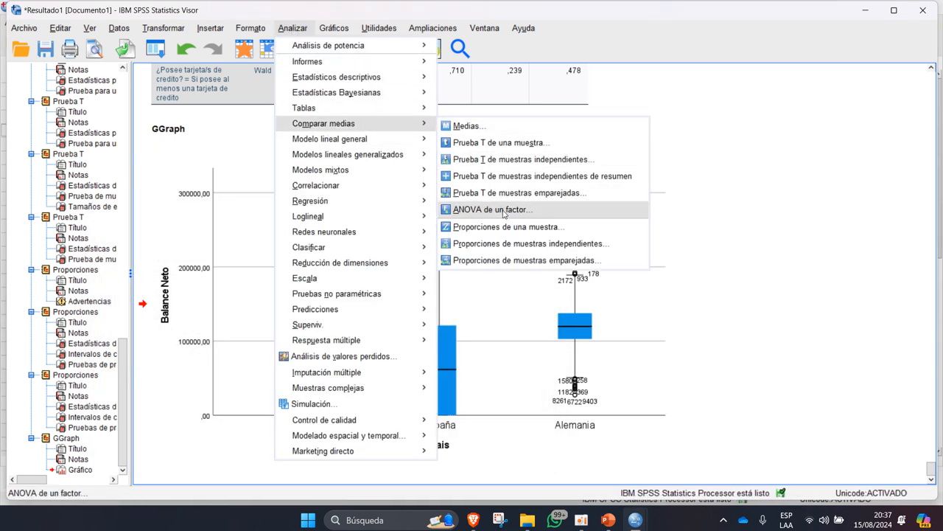
left_click(471, 211)
left_click_drag(314, 216, 379, 131)
scroll(231, 291, "down", 1)
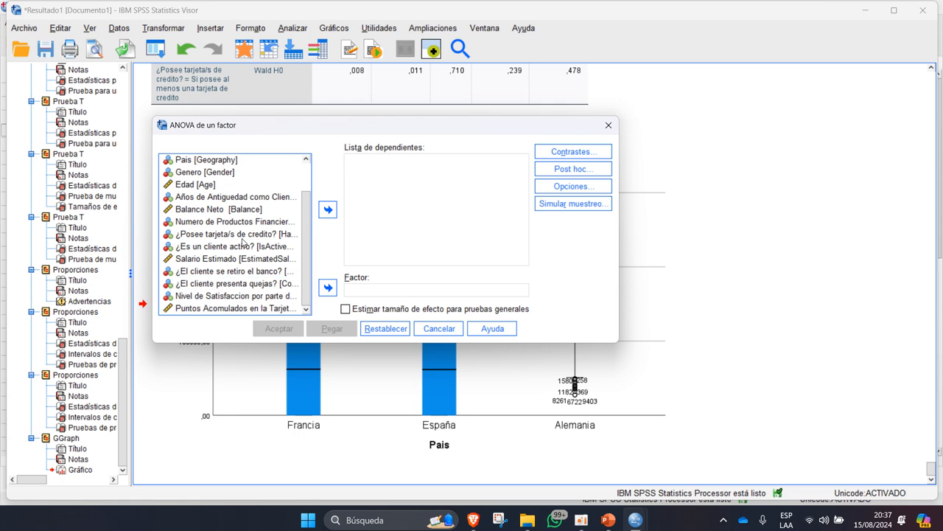
scroll(227, 295, "up", 1)
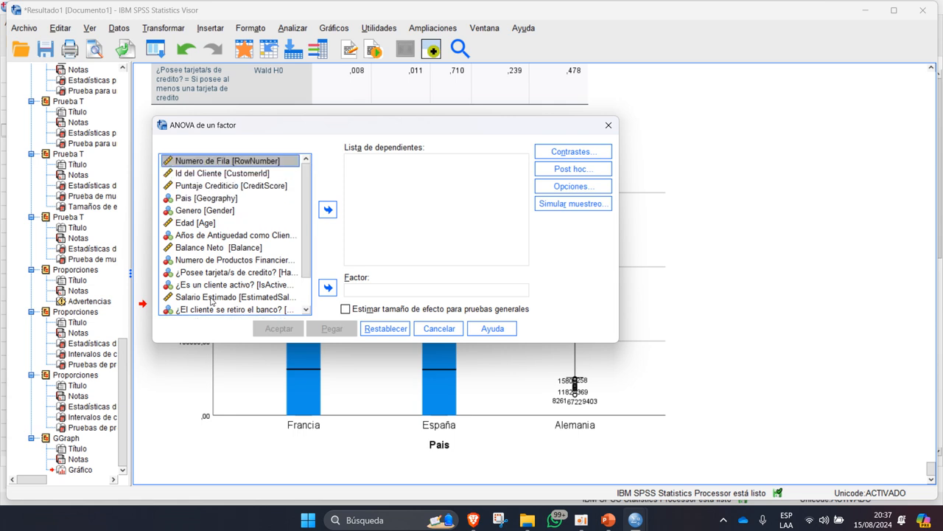
left_click(354, 185)
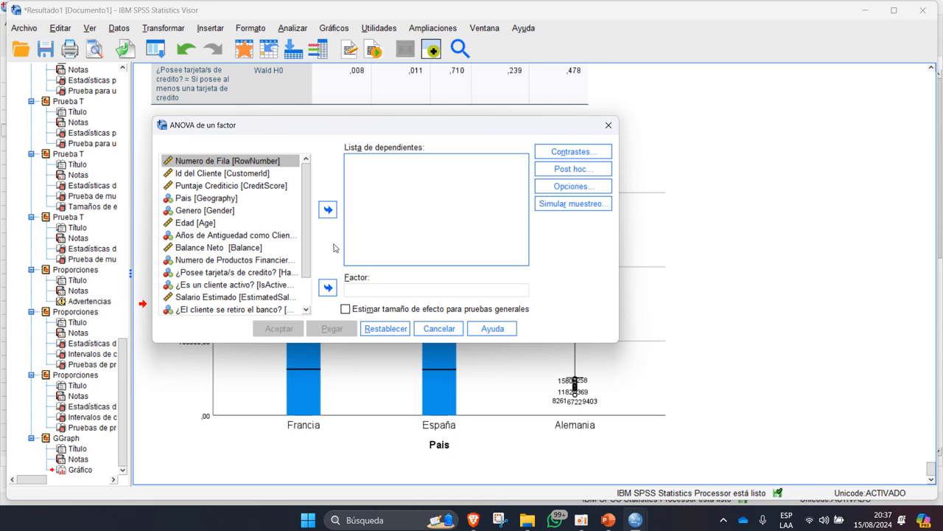
scroll(270, 250, "down", 1)
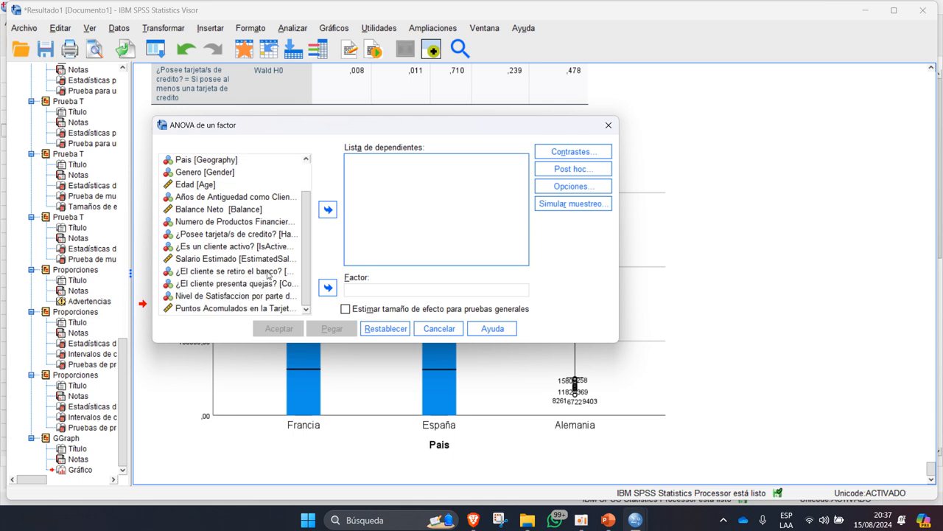
double_click(219, 258)
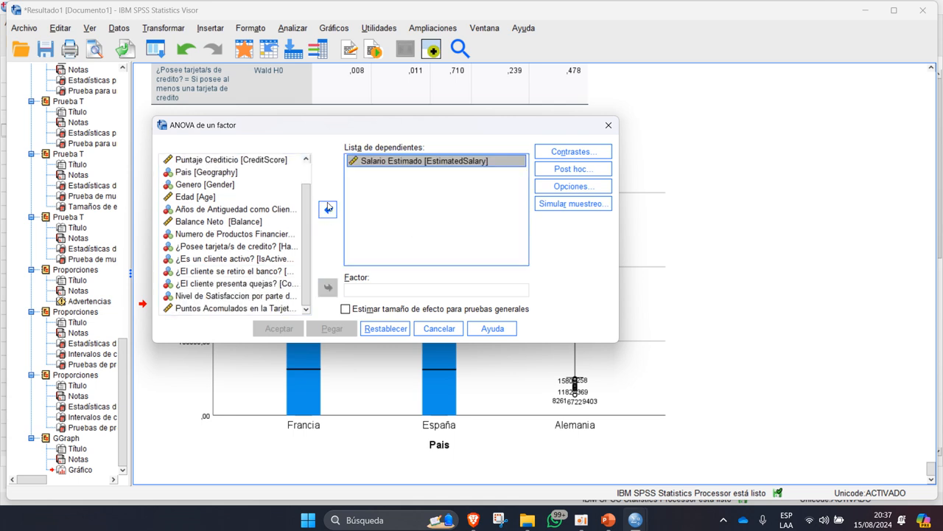
Set Pais as the ANOVA factor and enable effect size estimation for the overall tests.
scroll(218, 214, "up", 1)
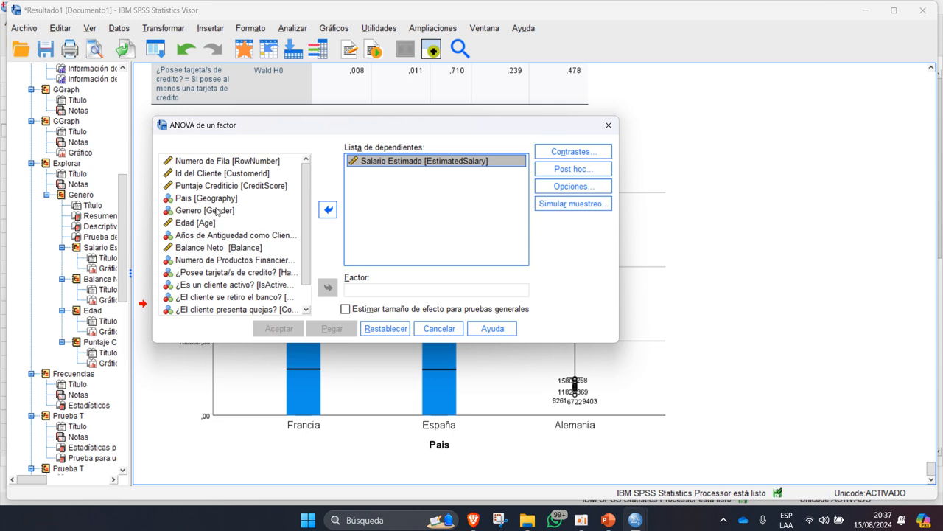
left_click(214, 198)
left_click(328, 287)
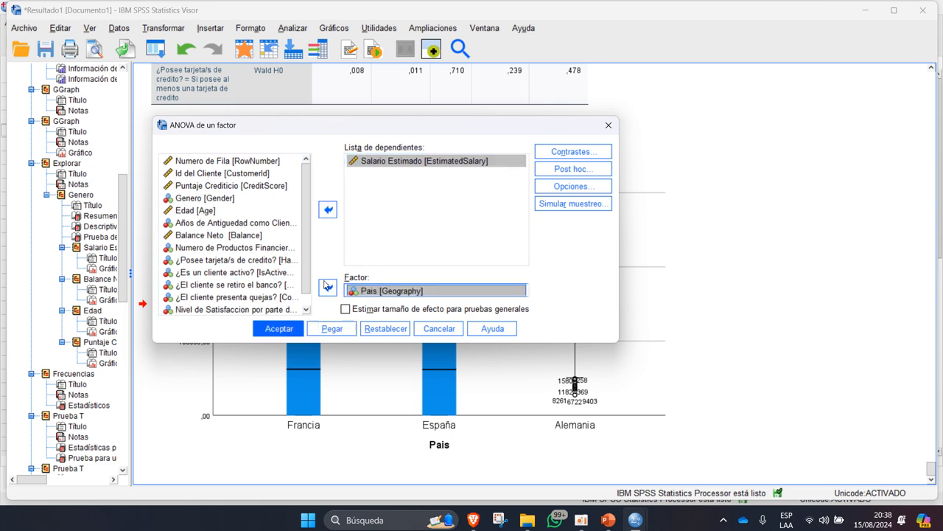
left_click(346, 308)
left_click(568, 151)
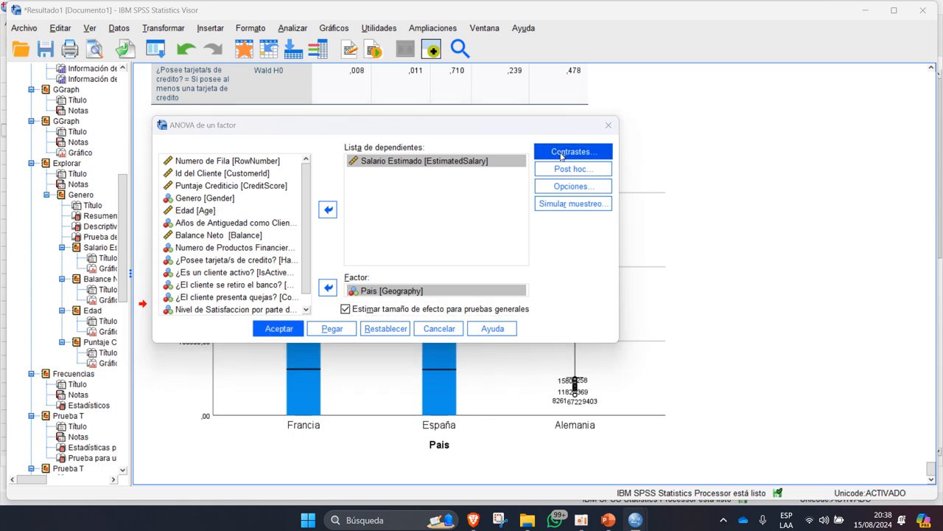
left_click_drag(534, 97, 538, 194)
left_click(585, 190)
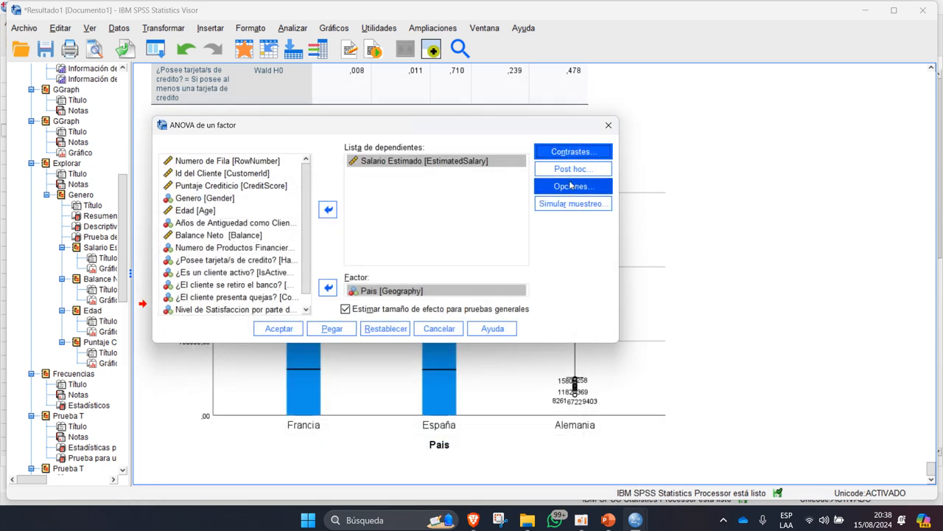
Add the Bonferroni and Games-Howell post hoc comparisons to the ANOVA.
left_click(572, 168)
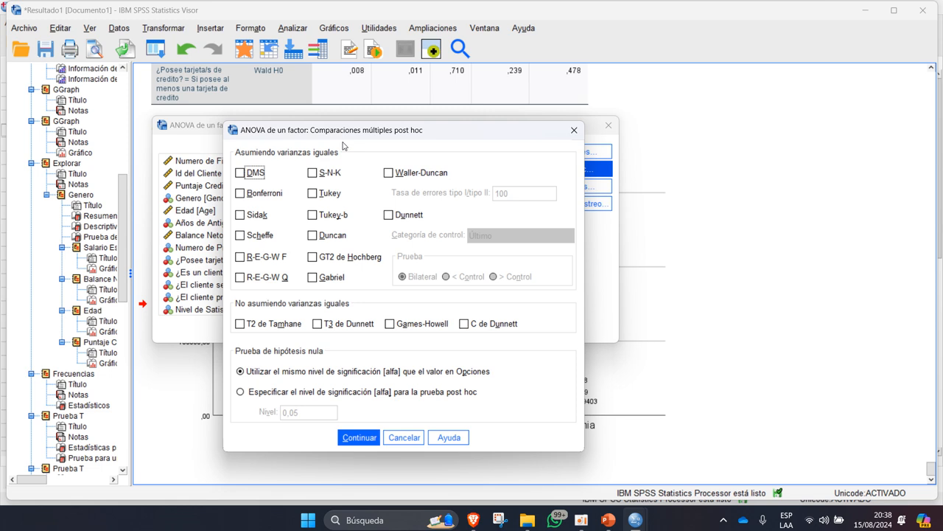
left_click(262, 194)
left_click(408, 325)
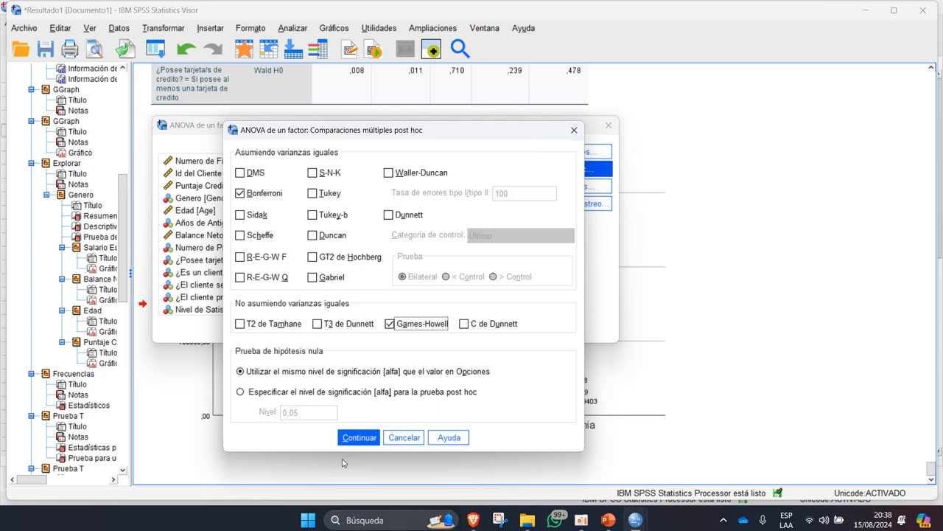
left_click(357, 438)
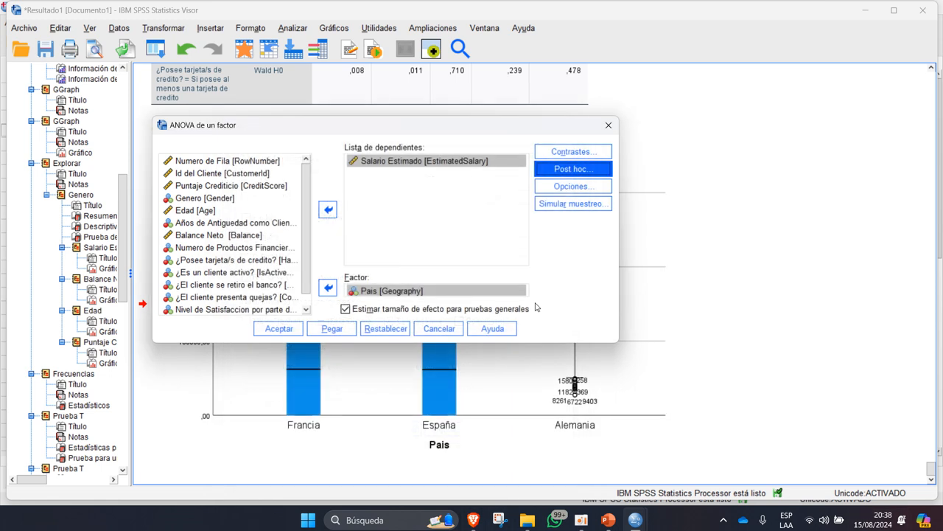
Include the homogeneity of variances test in the ANOVA options and run the analysis.
left_click(577, 189)
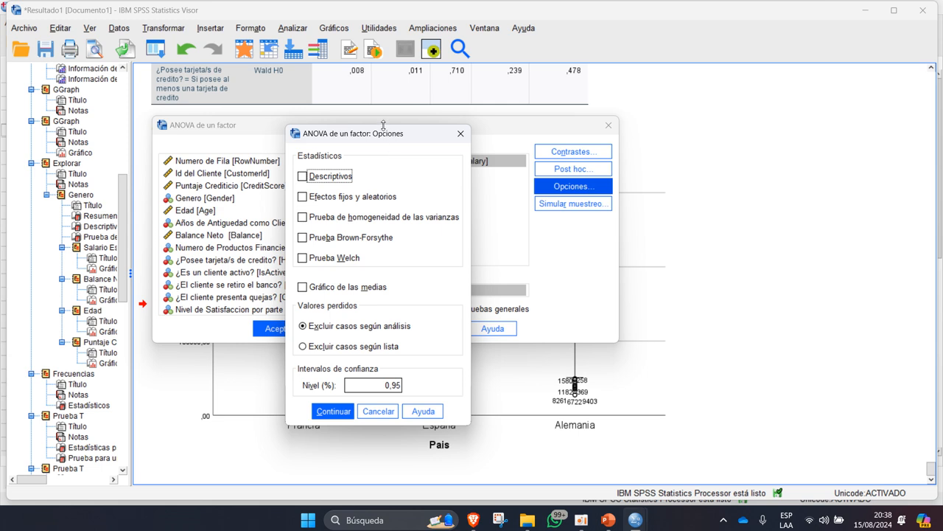
left_click(351, 219)
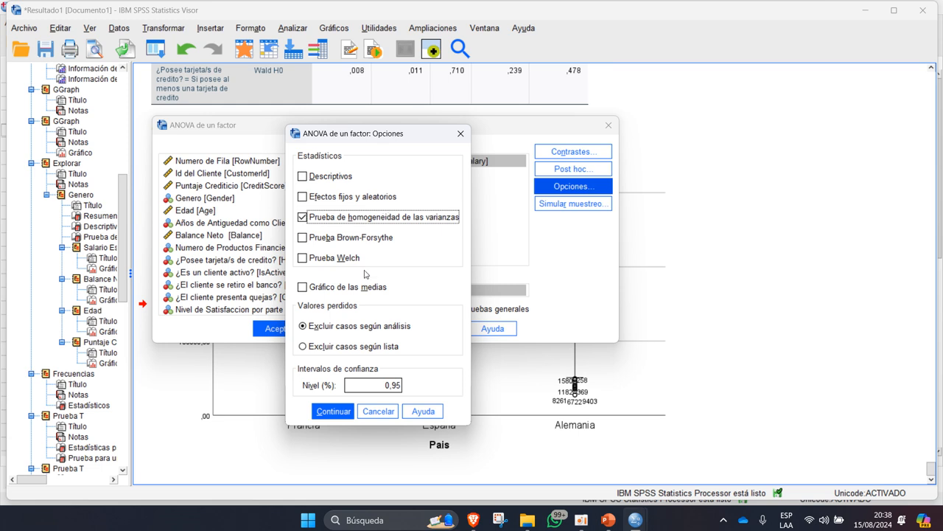
left_click(350, 411)
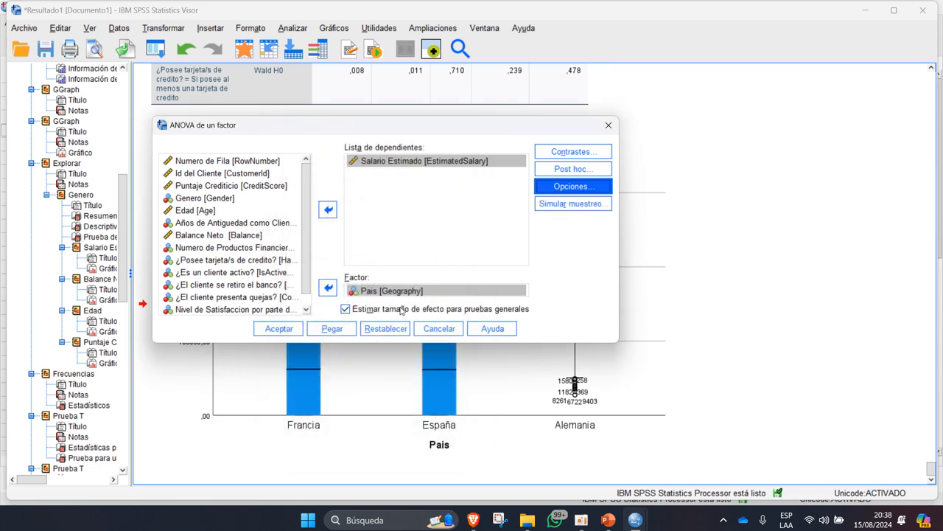
left_click(297, 330)
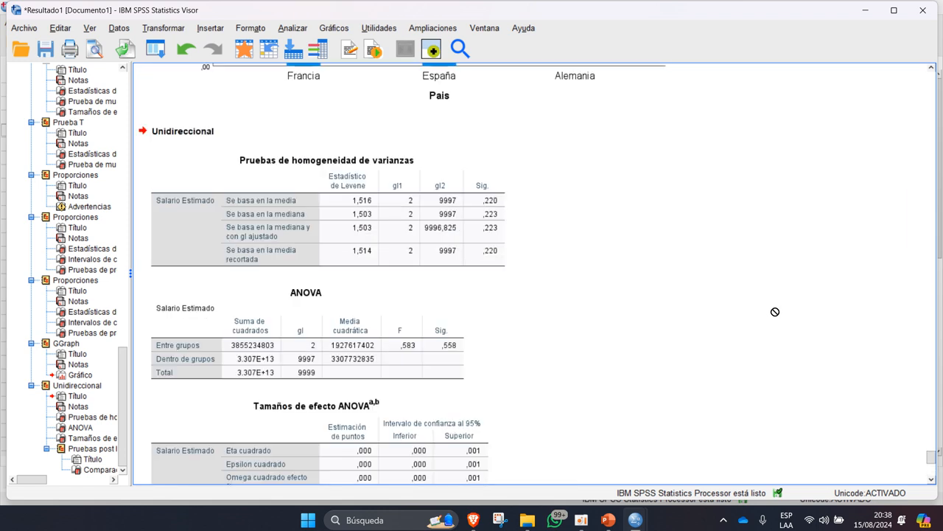
Examine the ANOVA output for Salario Estimado: the homogeneity of variances, ANOVA, effect size and multiple comparisons tables.
left_click(410, 241)
left_click_drag(410, 241, 307, 140)
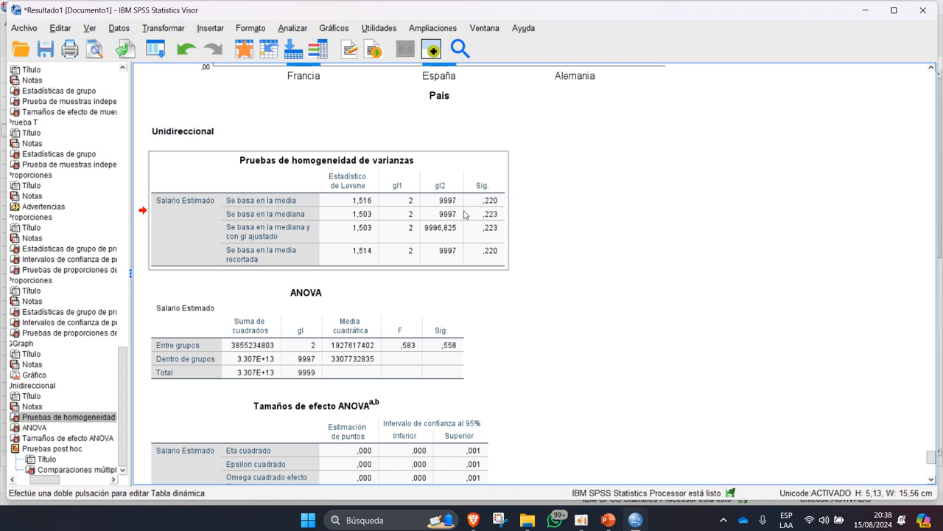
scroll(486, 299, "down", 5)
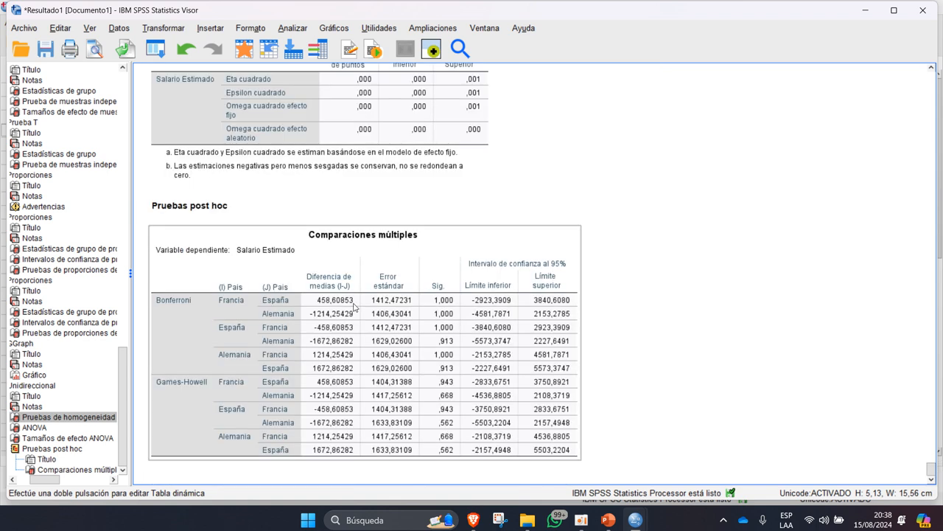
scroll(404, 271, "up", 7)
scroll(346, 229, "down", 2)
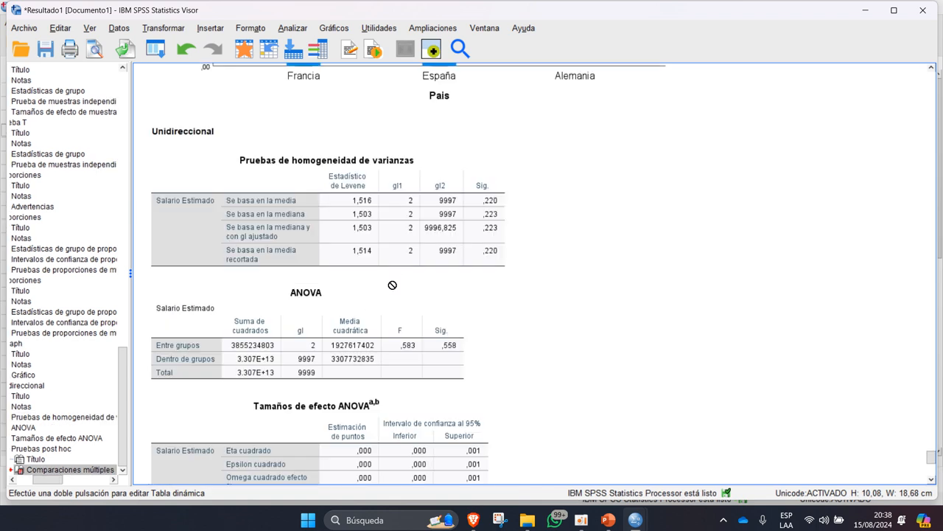
scroll(347, 228, "down", 3)
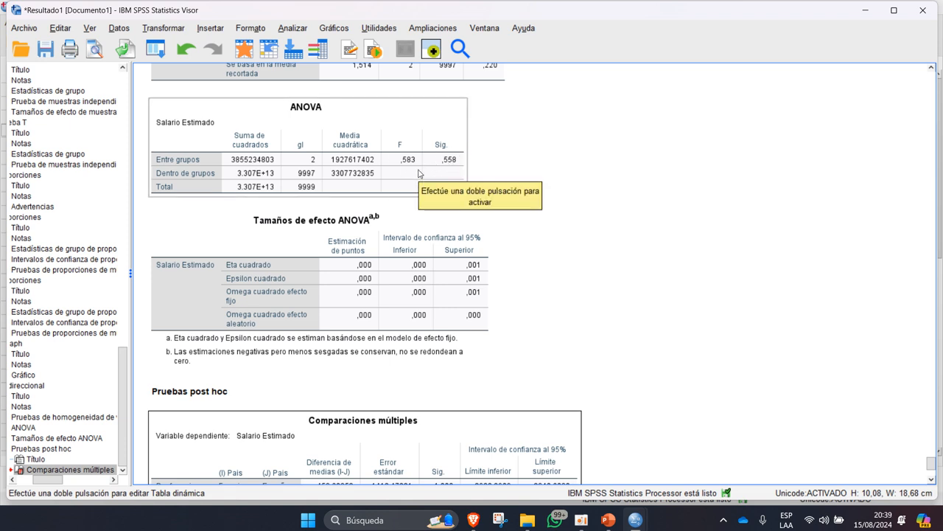
left_click(280, 334)
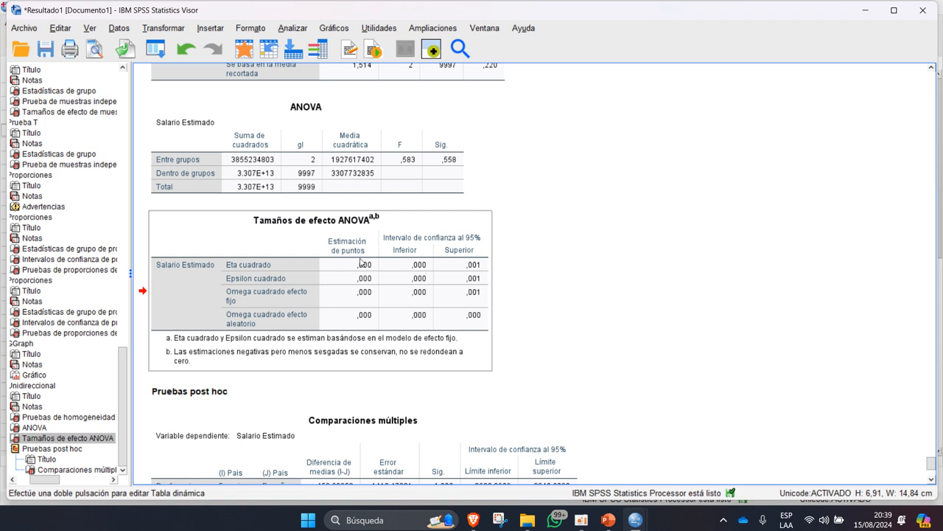
scroll(360, 262, "down", 5)
left_click(500, 265)
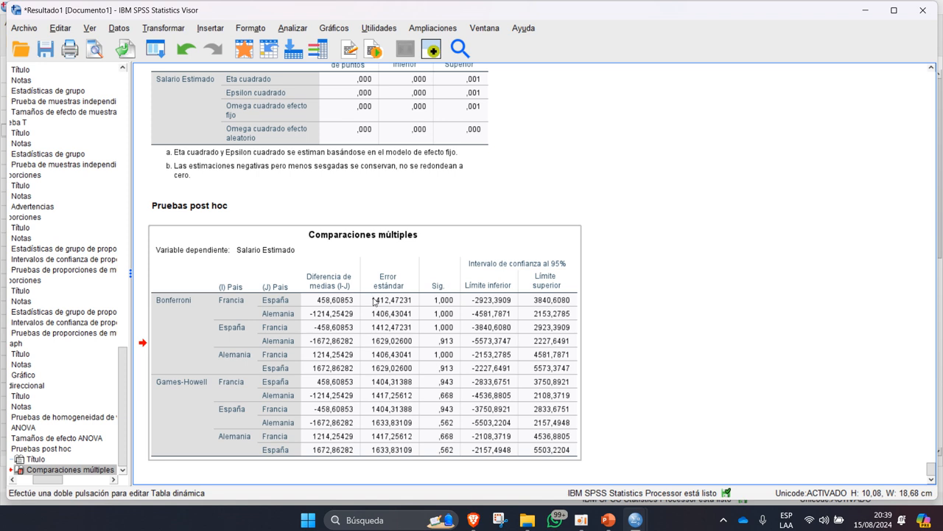
Review the Balance Neto box plot again against the Bonferroni and Games-Howell comparisons of Salario Estimado between countries.
scroll(303, 149, "up", 10)
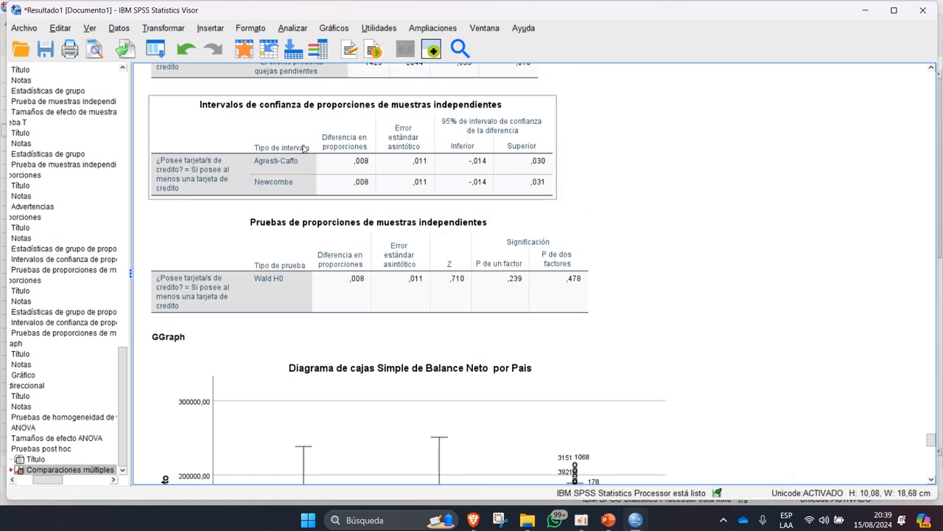
scroll(303, 149, "down", 8)
scroll(493, 236, "up", 5)
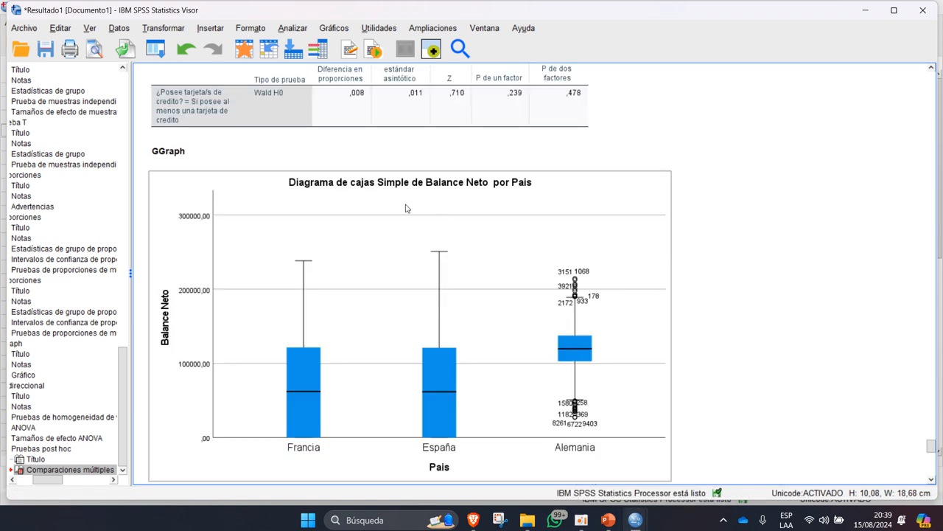
scroll(406, 208, "down", 5)
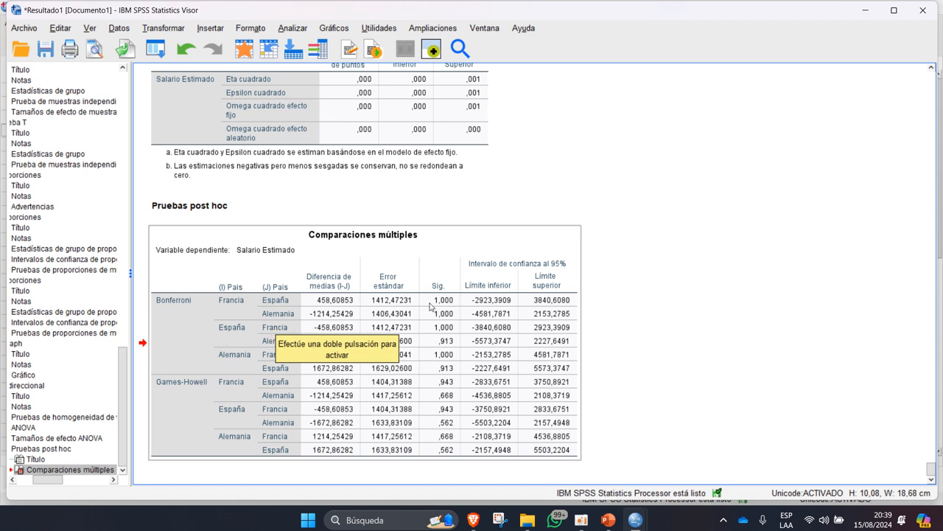
left_click(723, 210)
left_click(645, 255)
scroll(313, 321, "up", 3)
scroll(313, 324, "down", 3)
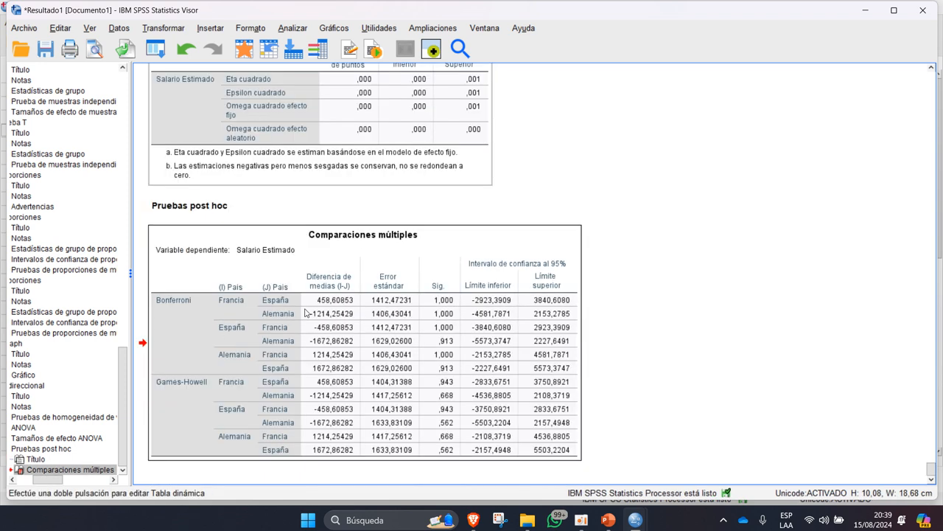
scroll(308, 313, "up", 8)
scroll(342, 243, "down", 2)
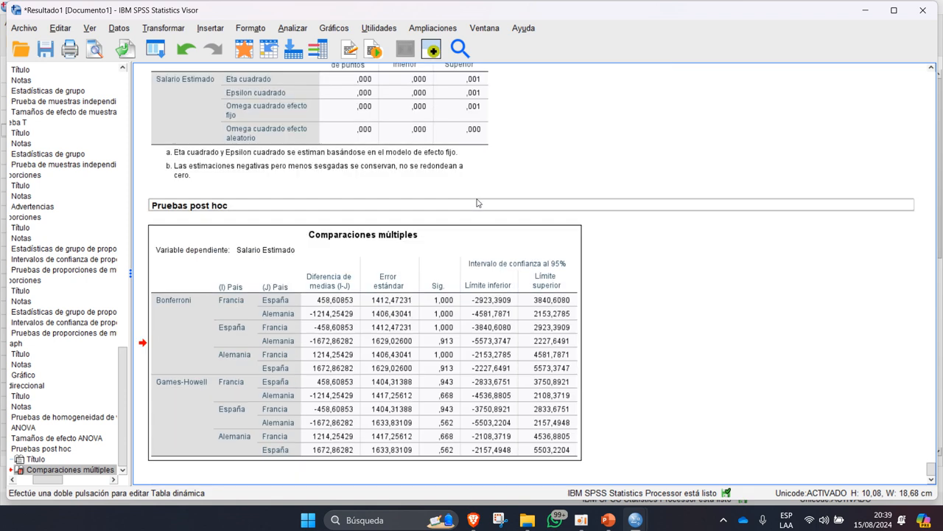
scroll(479, 199, "down", 5)
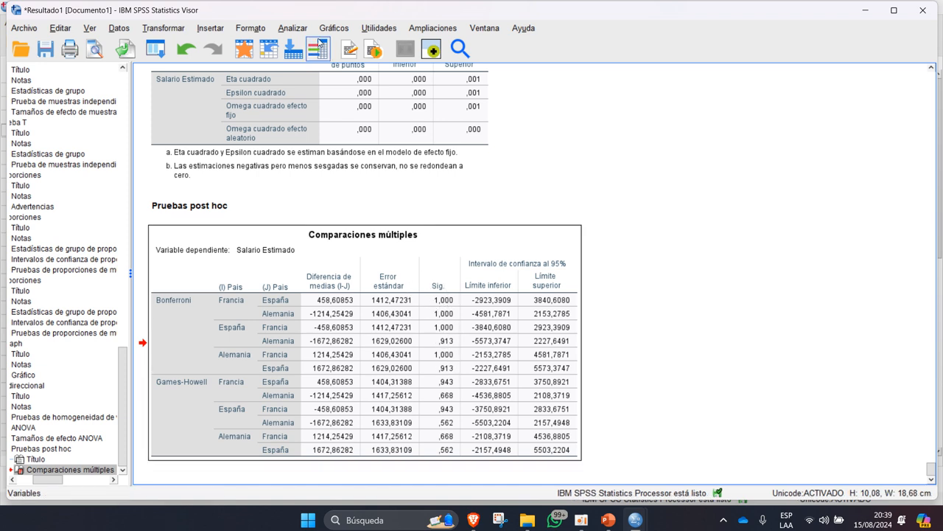
Set up a nonparametric independent-samples test with Salario Estimado as the test field and Pais as the grouping field.
left_click(332, 29)
mouse_move(291, 26)
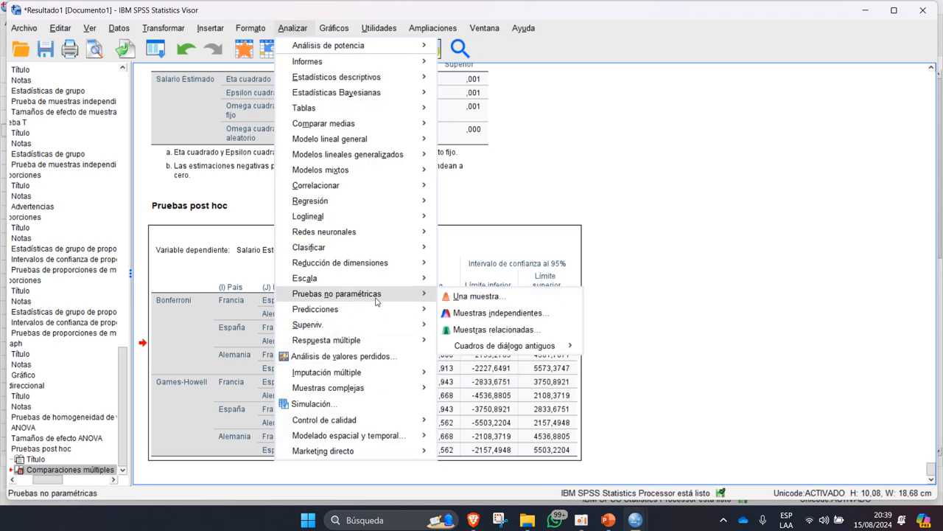
mouse_move(413, 293)
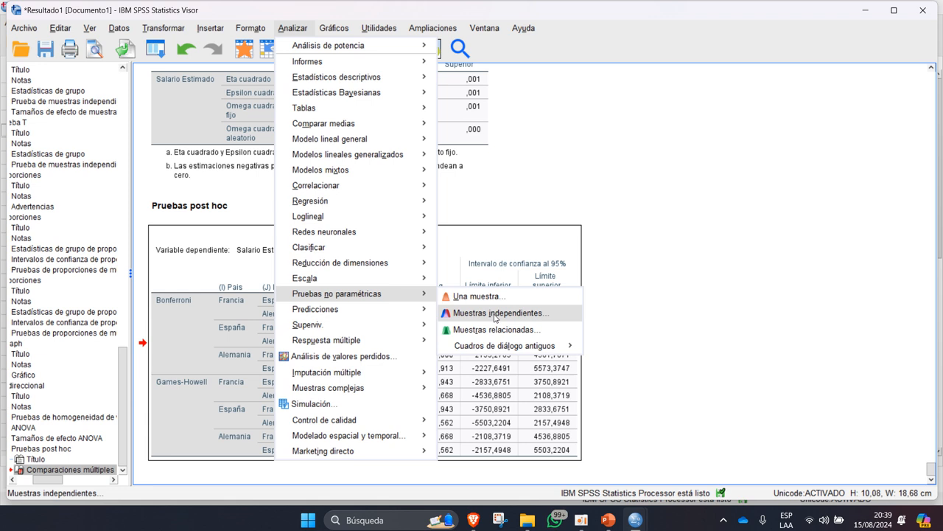
left_click(495, 318)
left_click(266, 209)
left_click(281, 41)
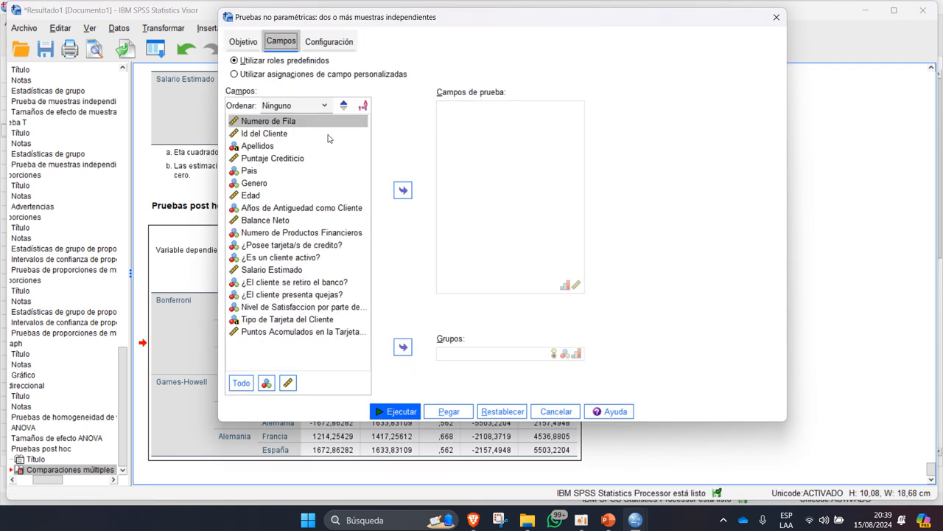
left_click(274, 334)
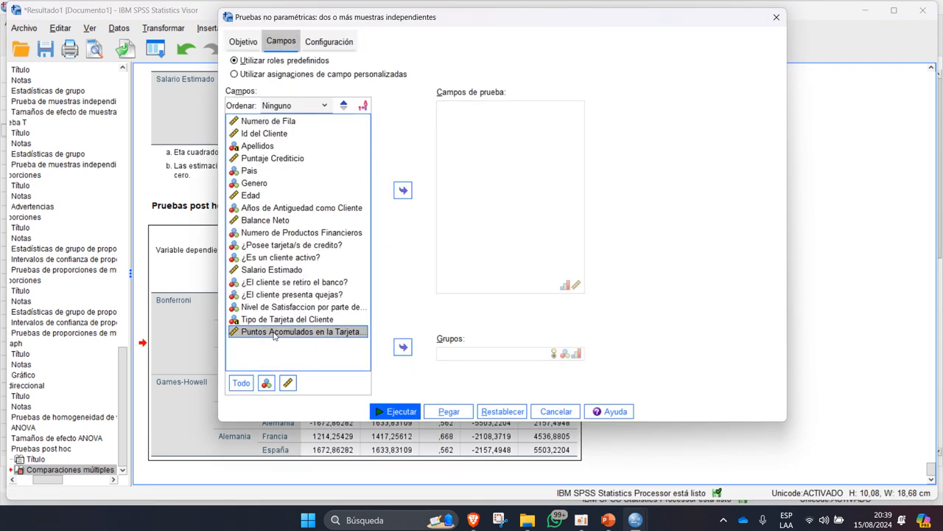
left_click(273, 269)
left_click(402, 190)
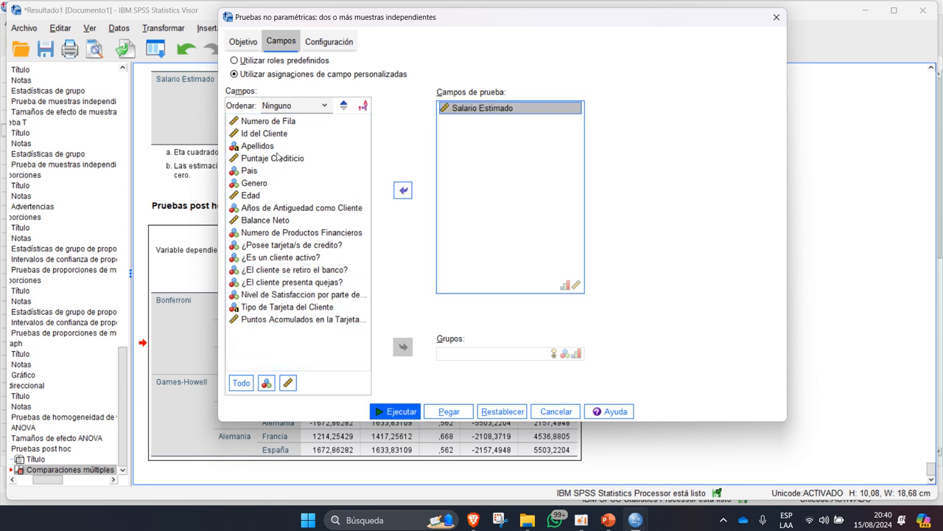
left_click(255, 171)
left_click(403, 346)
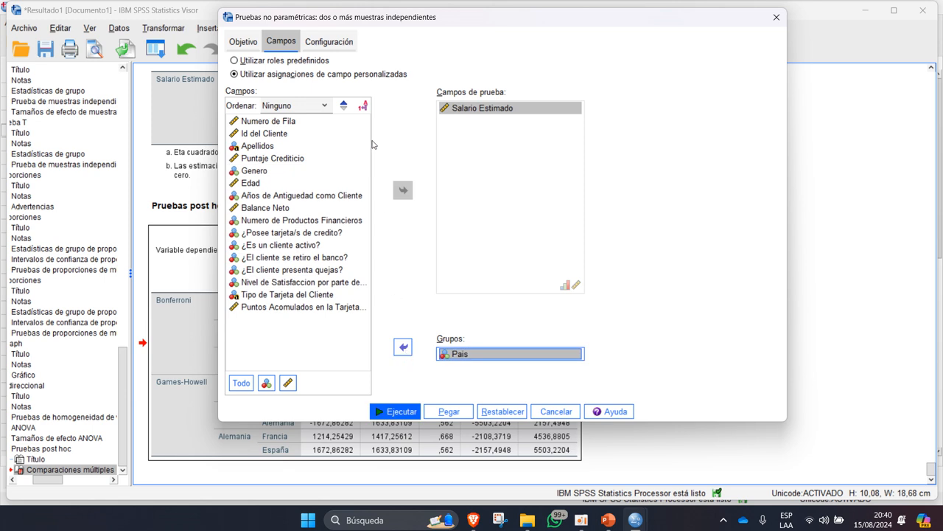
Customize the tests to use the Kruskal-Wallis one-way ANOVA for k samples and run the analysis.
left_click(329, 42)
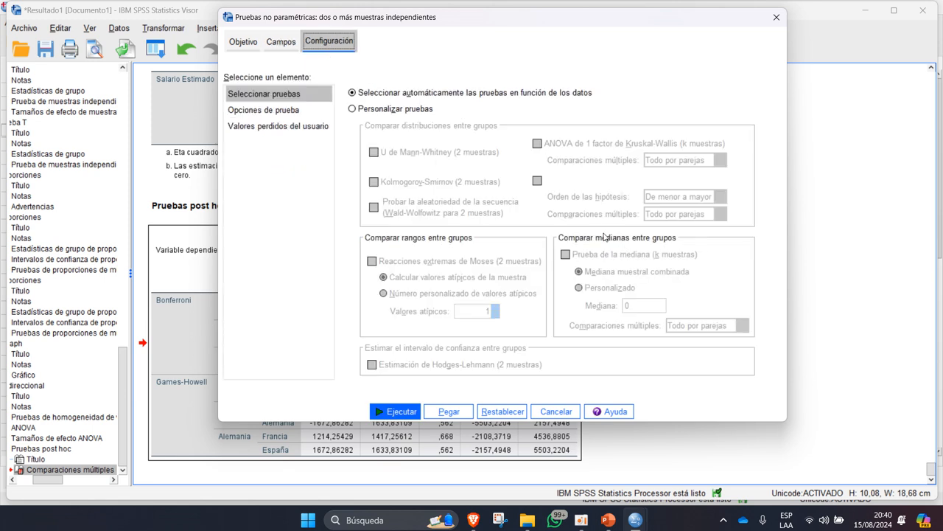
left_click(302, 110)
left_click(309, 94)
left_click(353, 109)
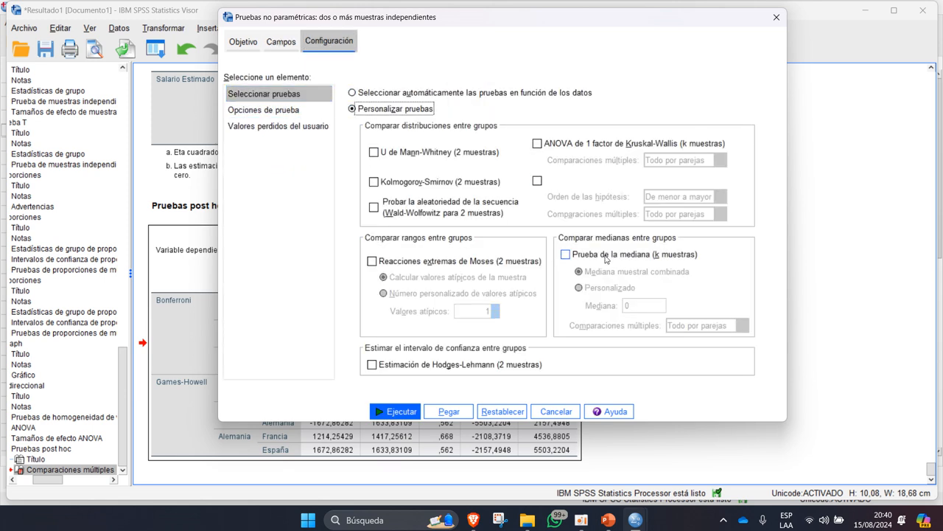
left_click(543, 146)
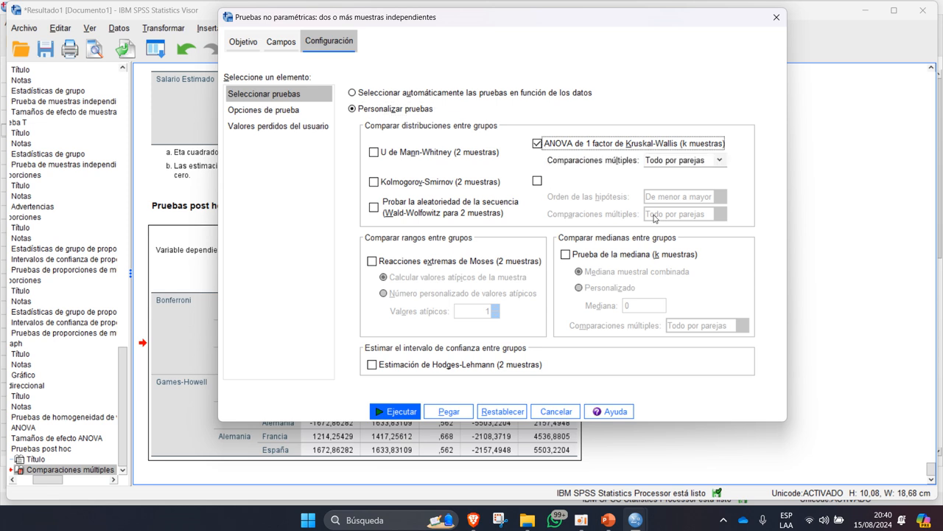
left_click(416, 411)
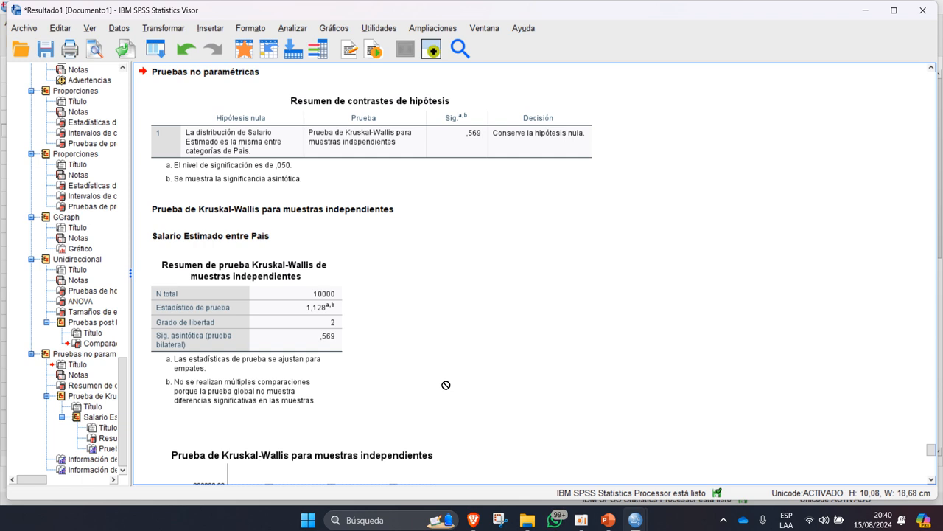
Examine the Kruskal-Wallis output: the hypothesis summary, test summary, Salario Estimado box plot and histogram, and Pais bar chart.
scroll(446, 385, "down", 5)
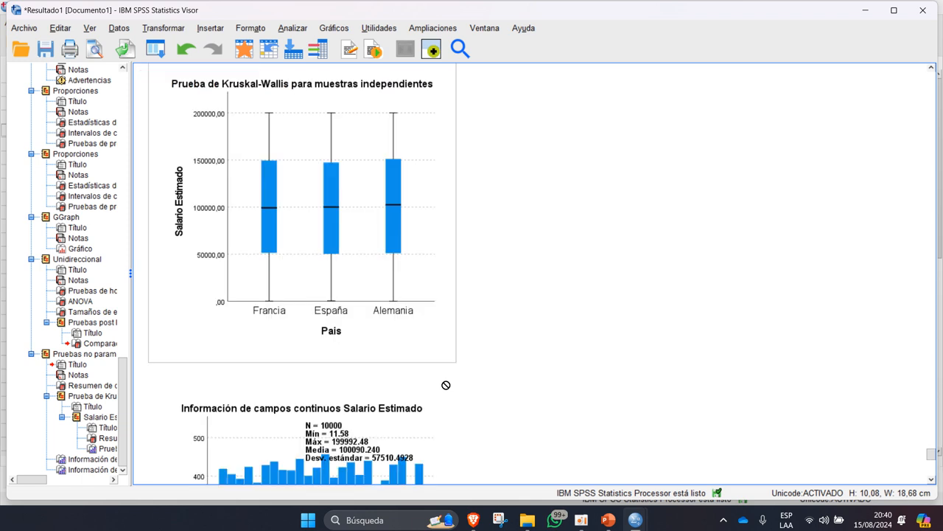
scroll(445, 385, "down", 8)
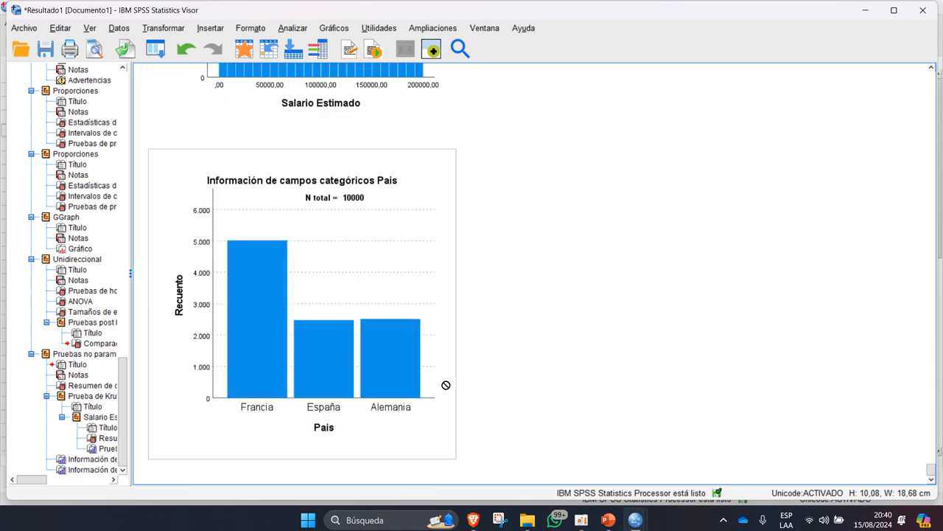
scroll(446, 385, "up", 5)
scroll(446, 385, "up", 3)
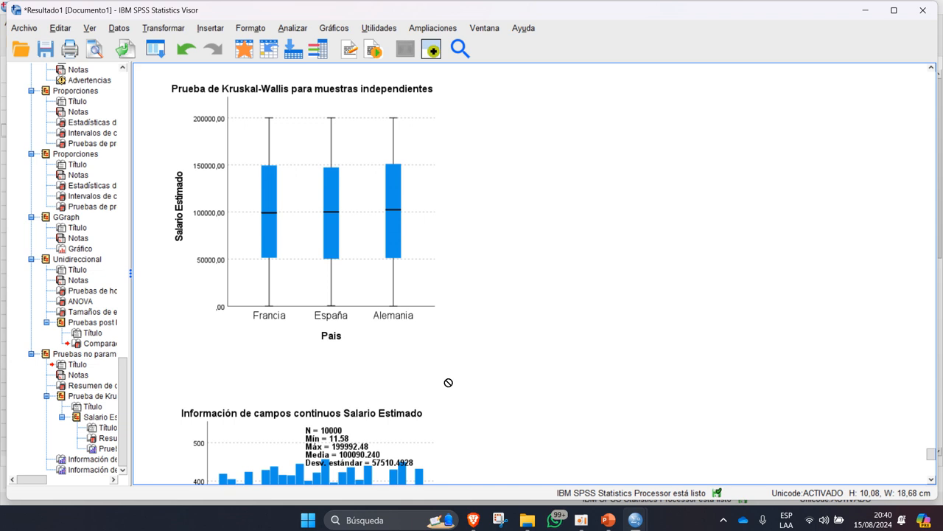
scroll(448, 383, "up", 3)
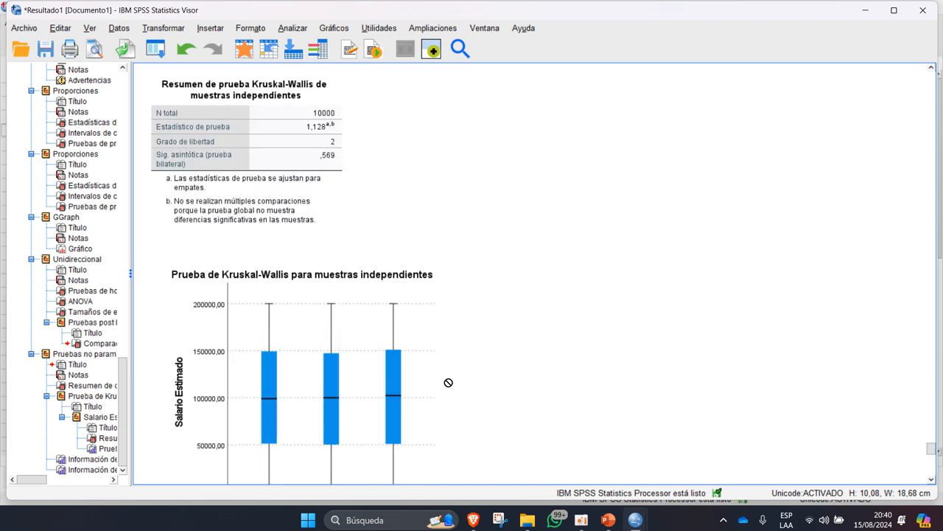
scroll(449, 381, "down", 12)
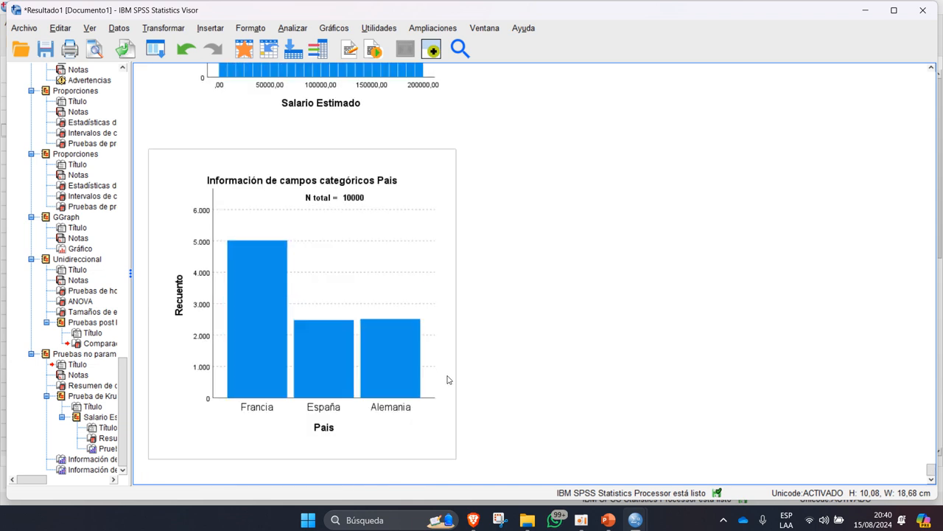
scroll(448, 379, "up", 18)
scroll(451, 376, "down", 5)
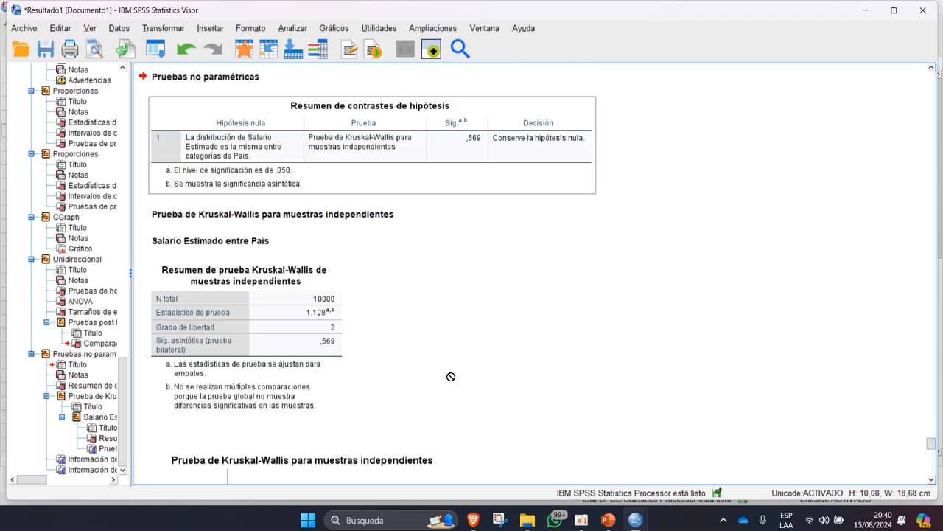
scroll(451, 376, "down", 15)
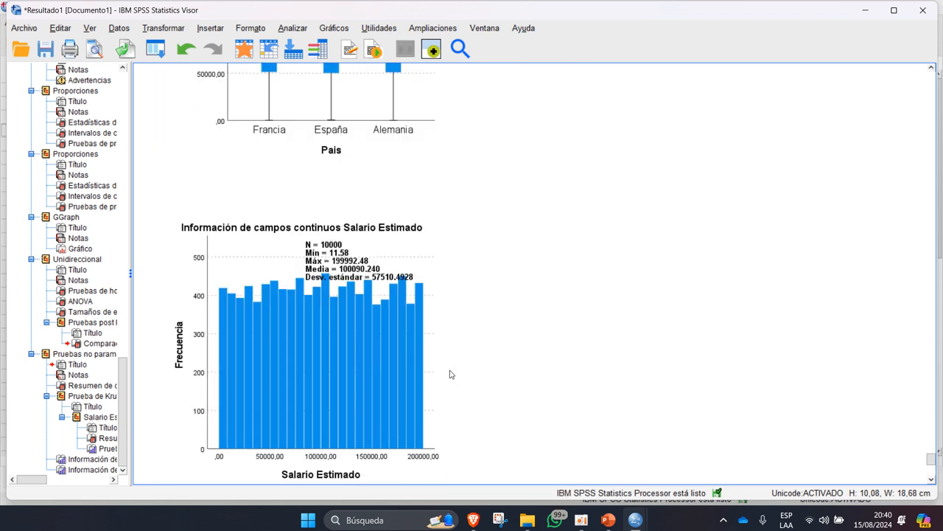
scroll(452, 374, "up", 5)
scroll(451, 374, "down", 15)
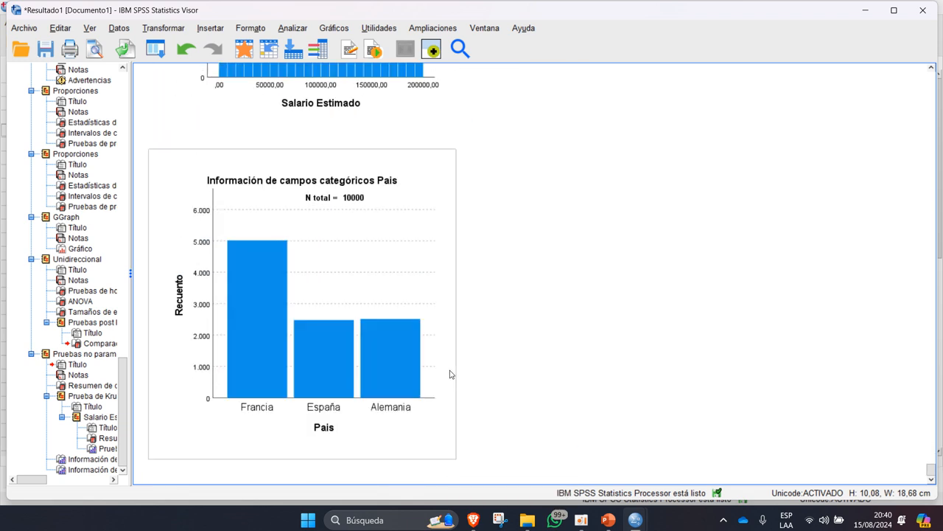
scroll(451, 374, "up", 20)
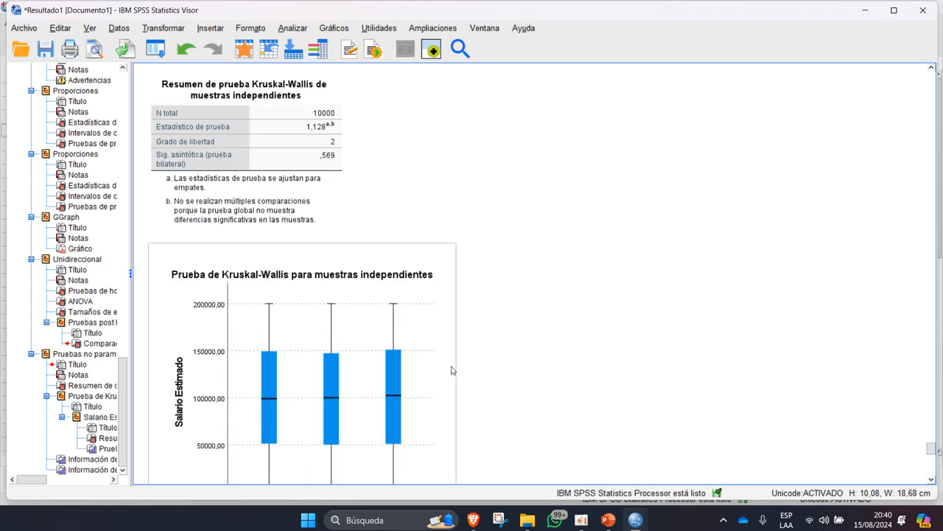
scroll(452, 370, "up", 10)
scroll(452, 370, "down", 10)
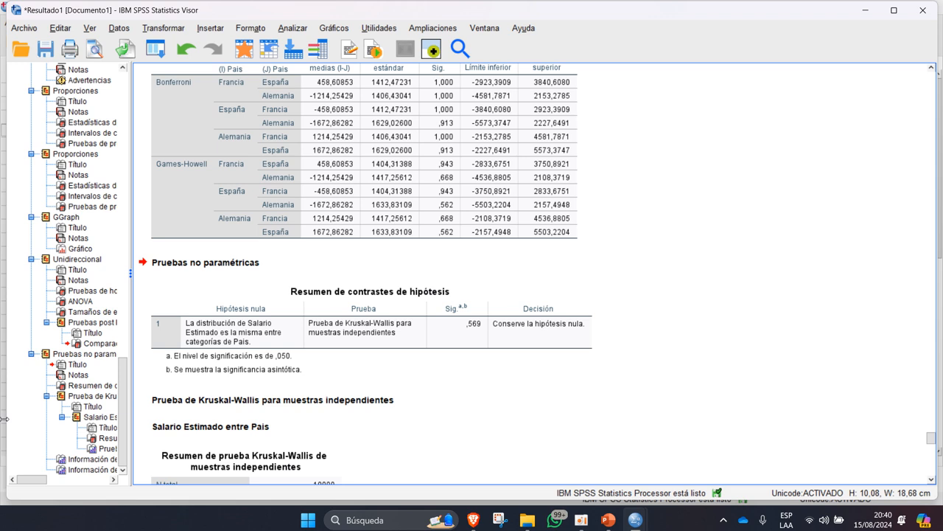
Review the Salario Estimado homogeneity, ANOVA, effect size and post hoc tables again, along with the Balance Neto box plot.
scroll(74, 332, "up", 3)
scroll(374, 333, "up", 6)
scroll(373, 334, "down", 3)
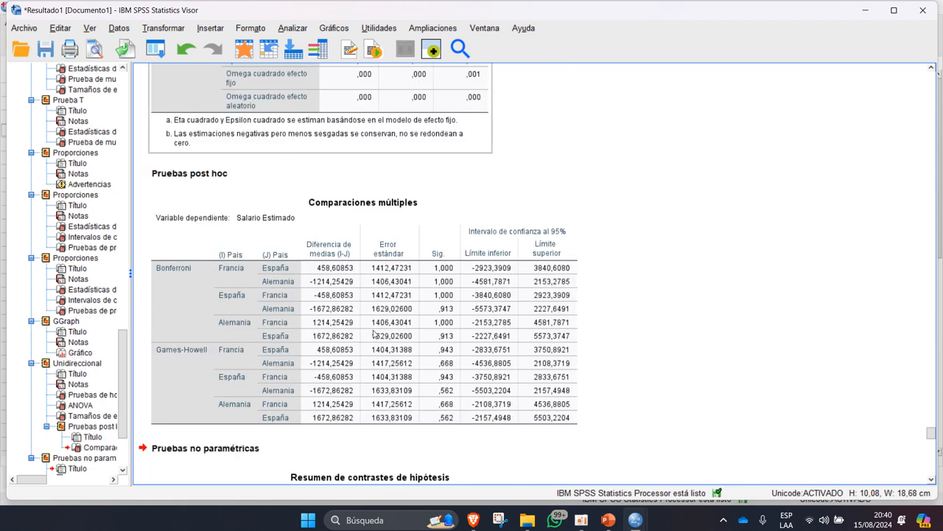
scroll(373, 333, "up", 8)
scroll(457, 317, "down", 4)
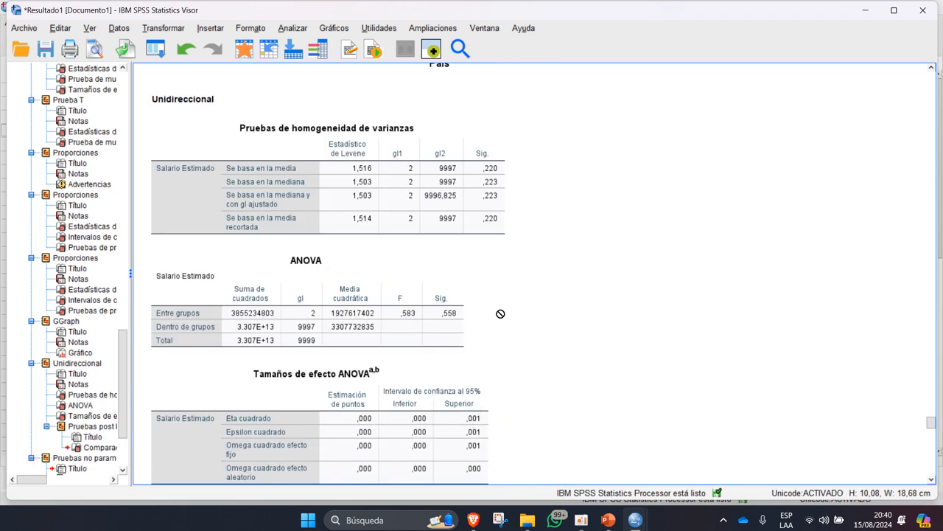
scroll(420, 266, "down", 4)
scroll(282, 248, "up", 3)
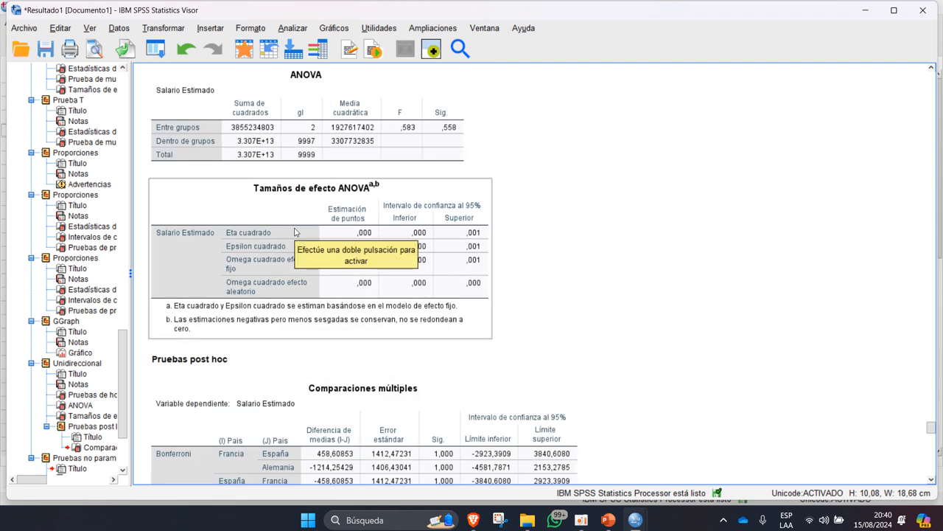
scroll(294, 232, "up", 6)
scroll(294, 233, "down", 9)
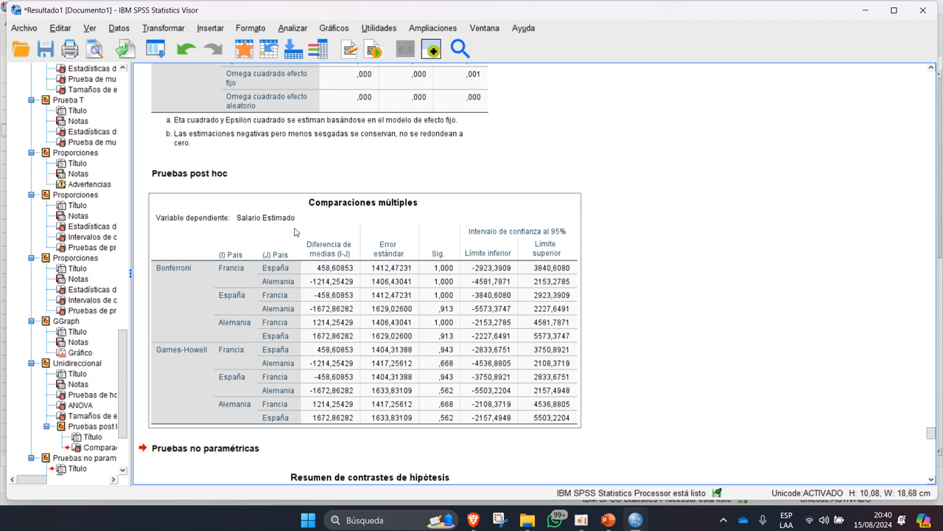
scroll(294, 232, "up", 8)
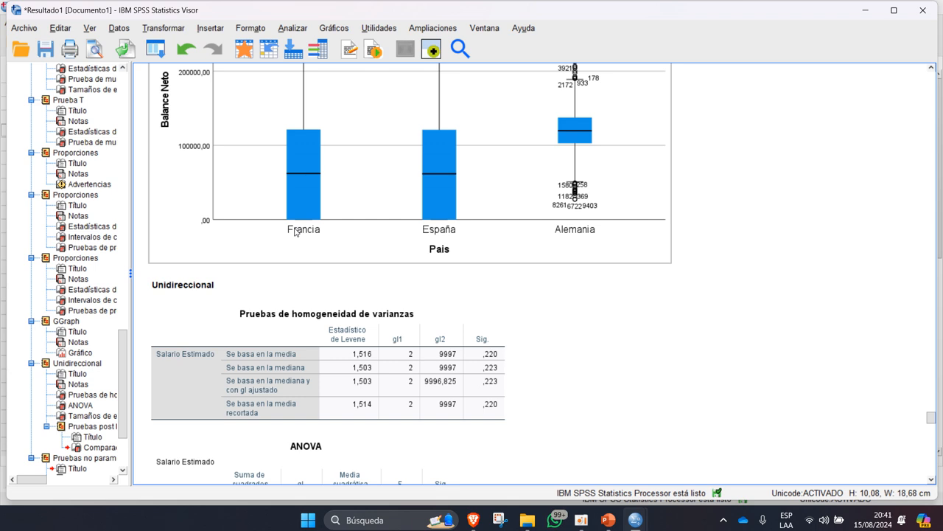
Rerun the one-way ANOVA by Pais with Balance Neto replacing Salario Estimado as the dependent variable.
left_click(293, 28)
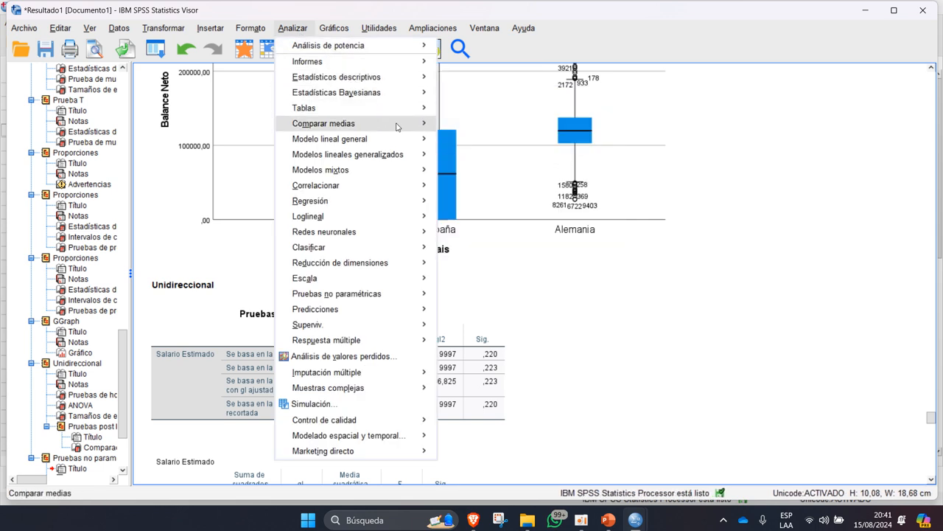
mouse_move(397, 127)
left_click(500, 209)
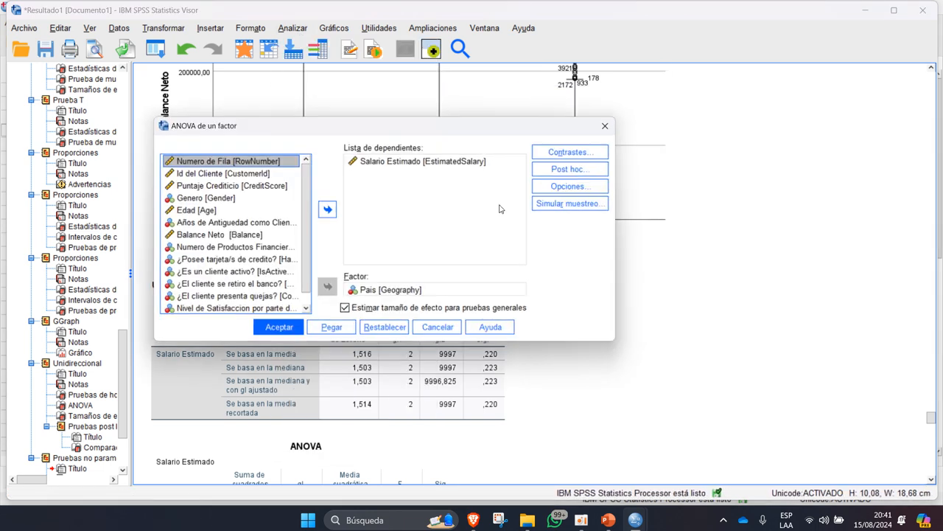
left_click(400, 170)
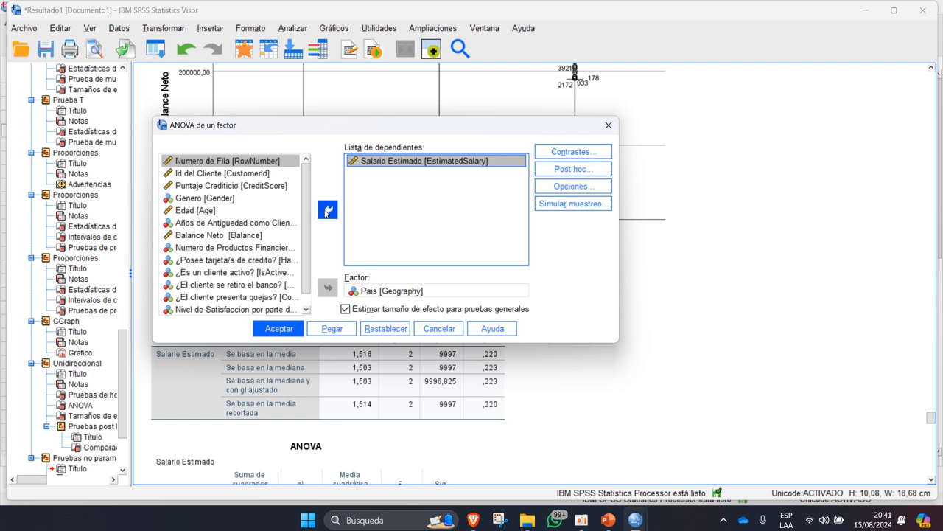
left_click(326, 213)
left_click(255, 237)
left_click(333, 213)
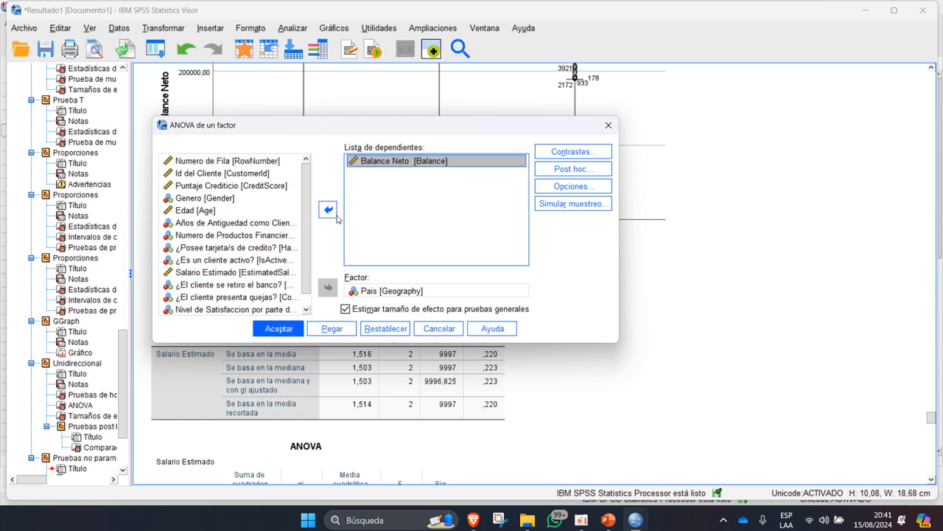
left_click(278, 328)
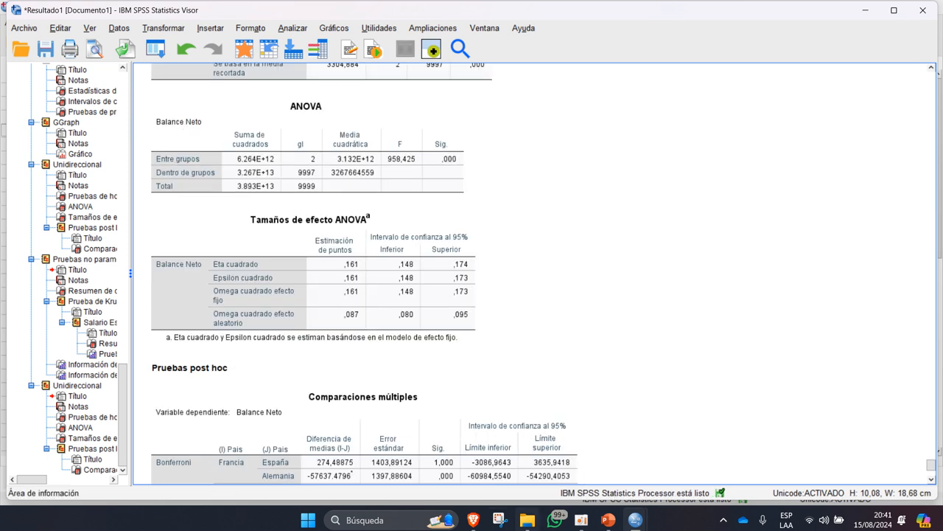
Examine the Balance Neto homogeneity of variances, ANOVA, effect size and Bonferroni and Games-Howell post hoc tables.
mouse_move(469, 524)
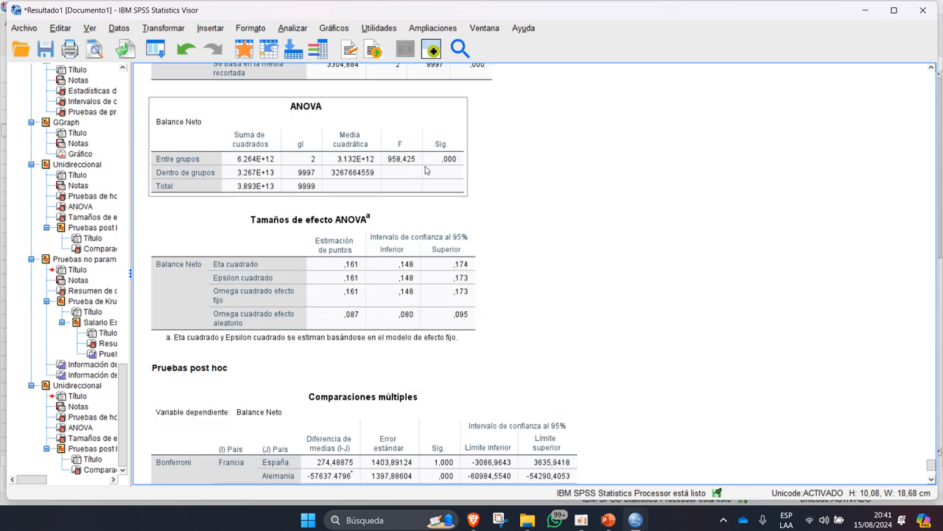
left_click(359, 220)
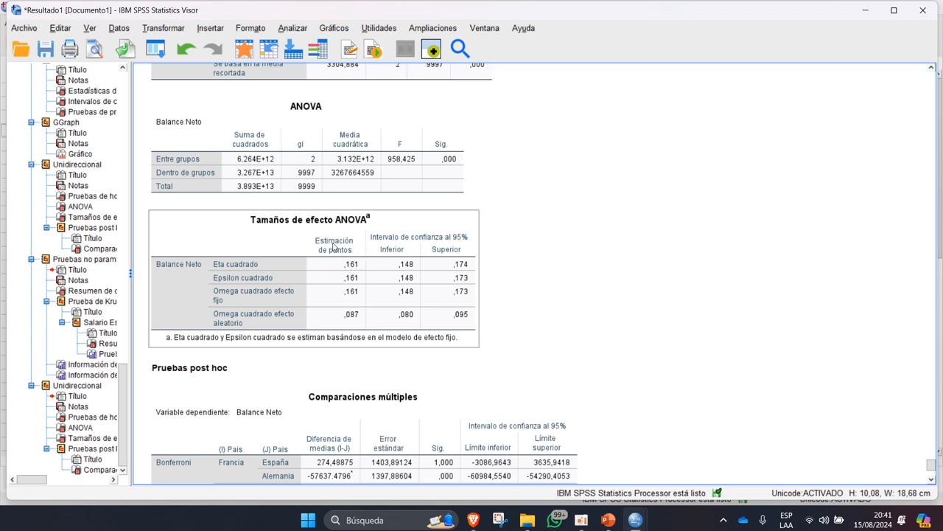
scroll(335, 256, "up", 5)
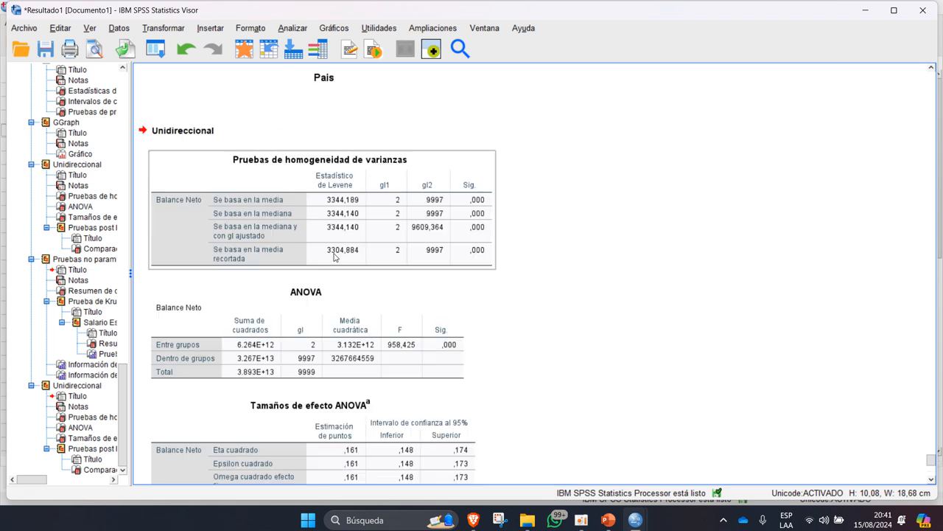
scroll(335, 256, "down", 5)
scroll(335, 256, "up", 10)
scroll(334, 255, "down", 15)
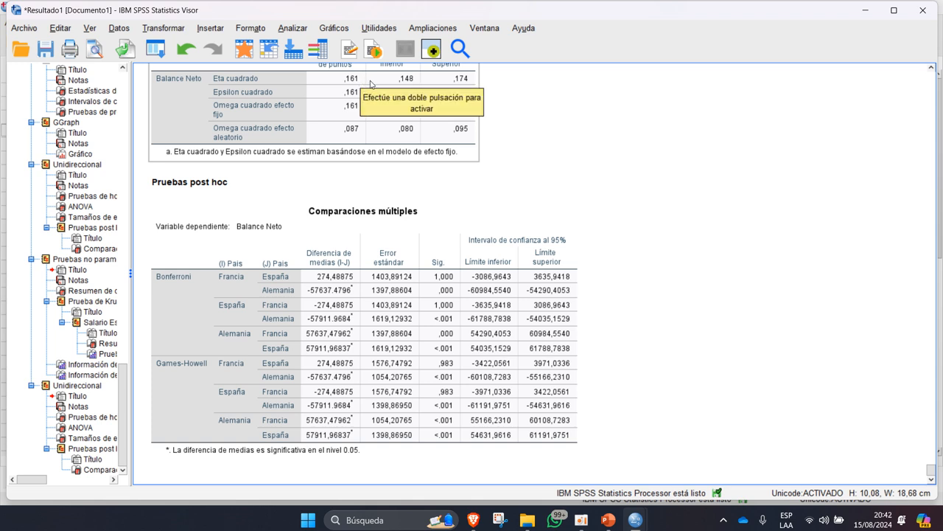
scroll(462, 135, "up", 10)
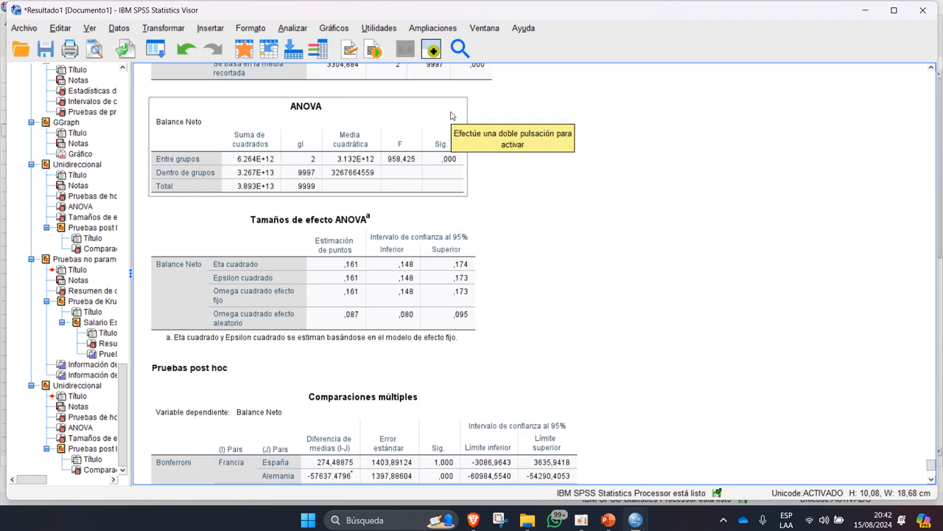
scroll(453, 115, "down", 10)
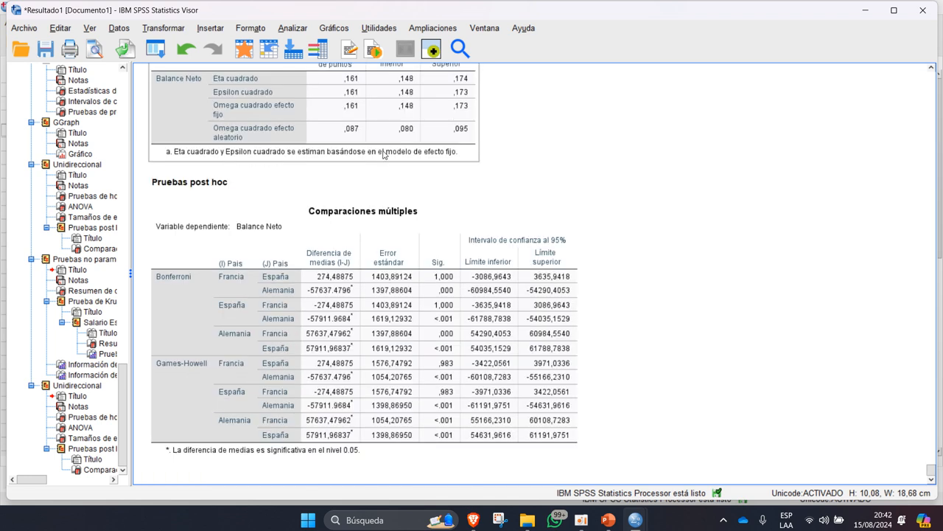
scroll(386, 156, "up", 10)
scroll(300, 253, "down", 10)
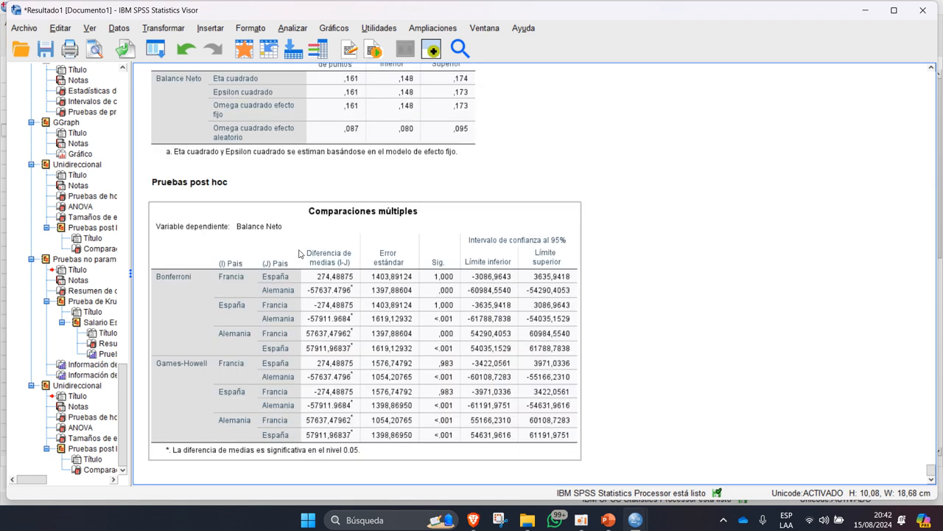
left_click(412, 258)
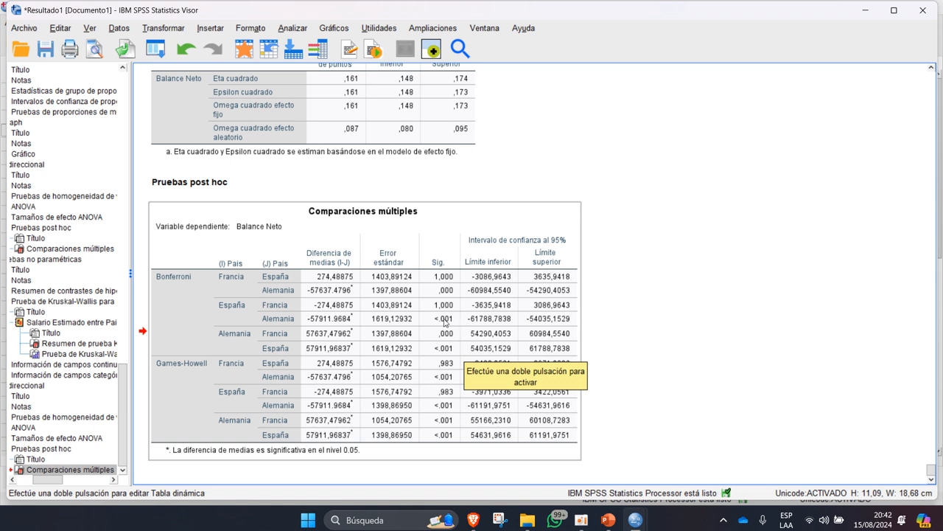
Compare the post hoc findings with the earlier box plot of Balance Neto by Pais.
scroll(442, 322, "up", 20)
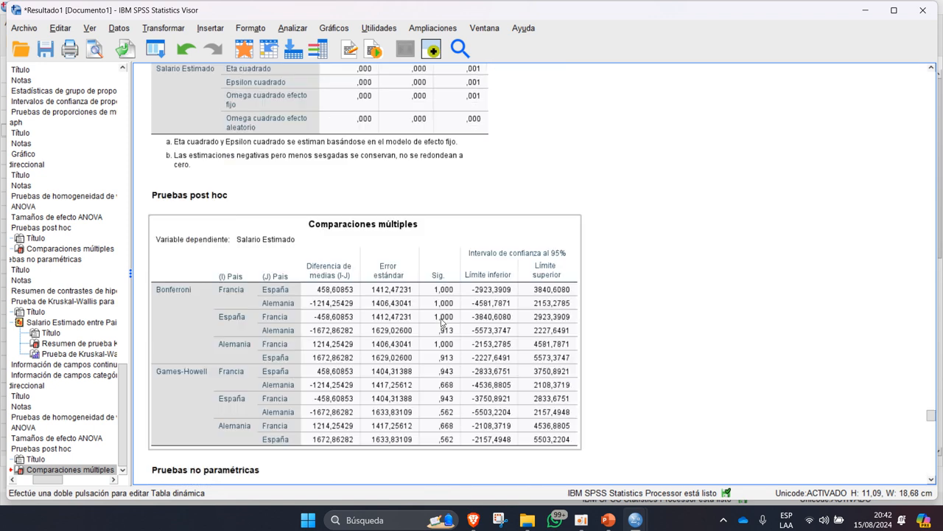
scroll(441, 323, "up", 5)
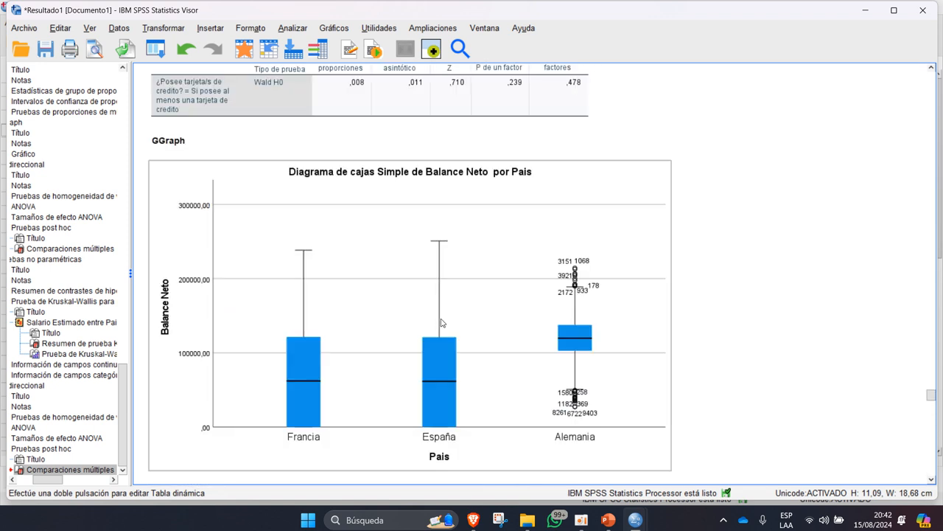
scroll(442, 322, "down", 8)
scroll(442, 323, "up", 6)
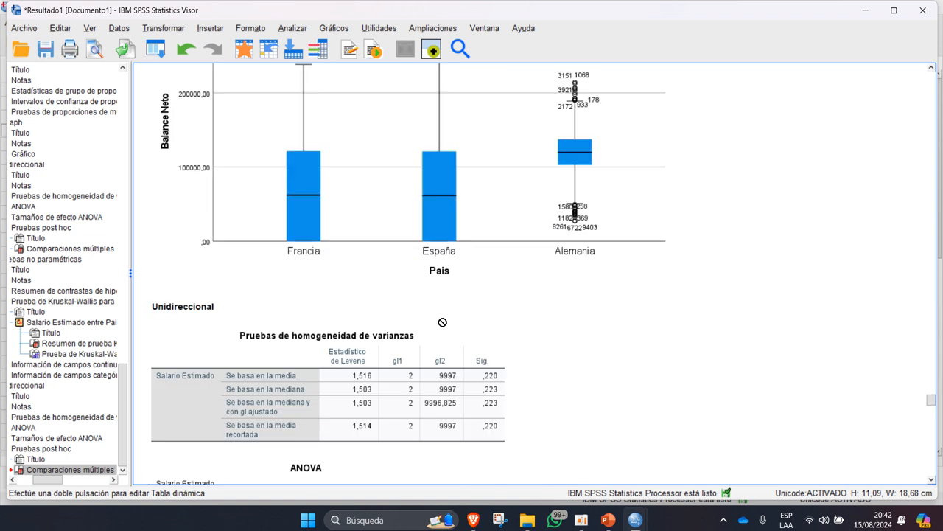
scroll(442, 322, "up", 6)
scroll(442, 322, "down", 6)
scroll(442, 322, "up", 6)
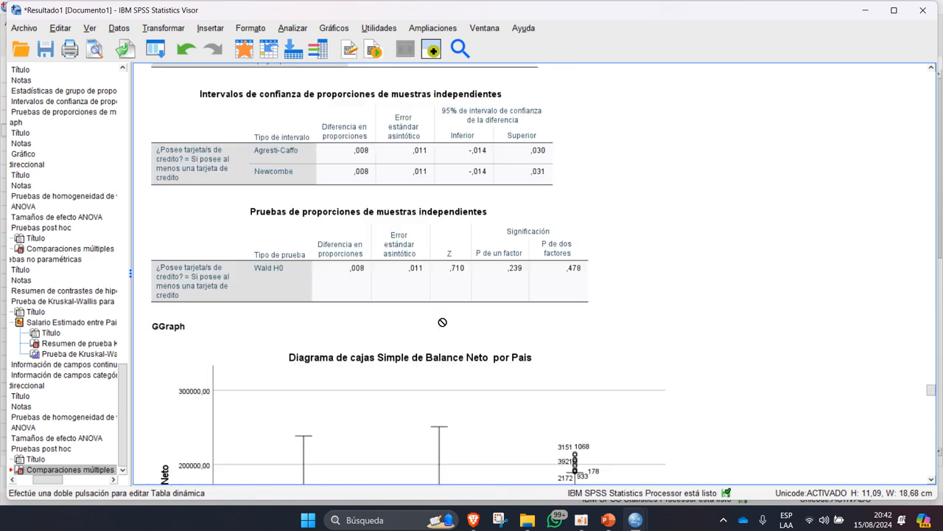
scroll(442, 322, "down", 6)
scroll(442, 322, "up", 3)
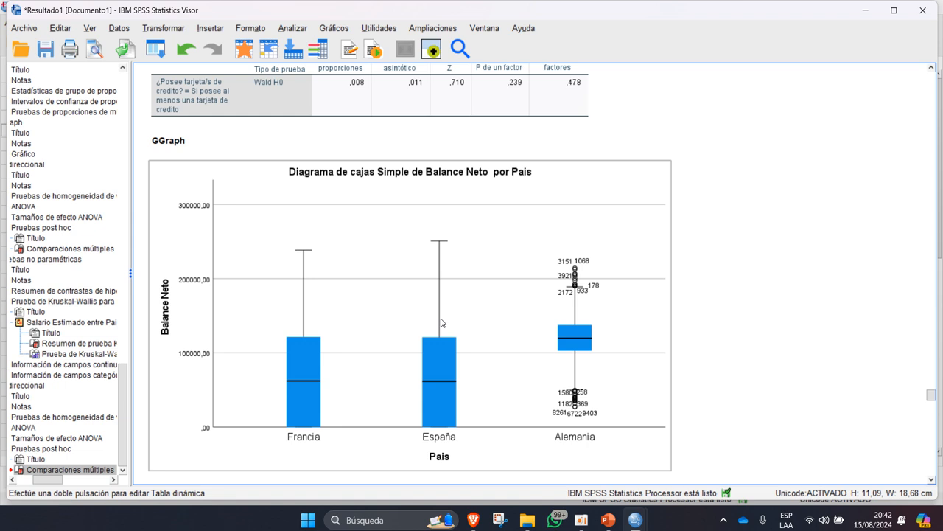
left_click(505, 241)
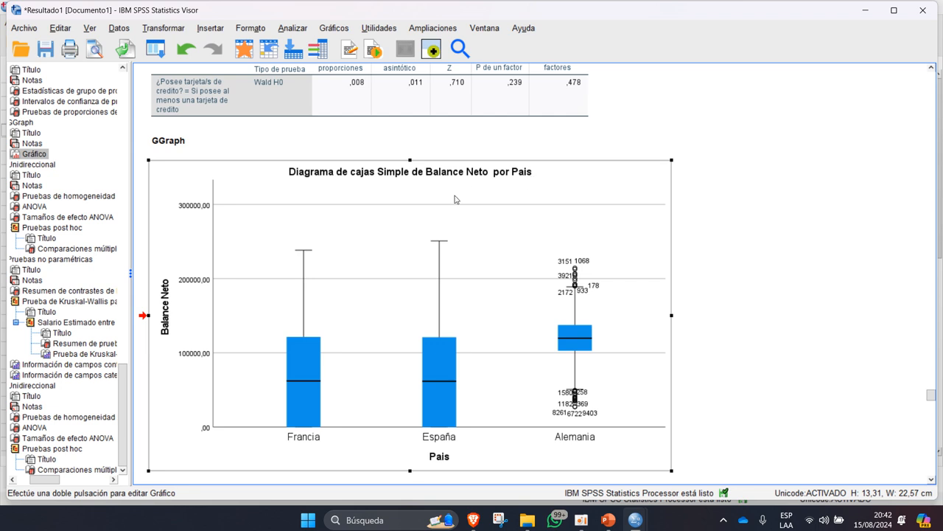
Review the Salario Estimado and Balance Neto one-way ANOVA output again, ending at the Balance Neto box plot.
scroll(435, 196, "down", 15)
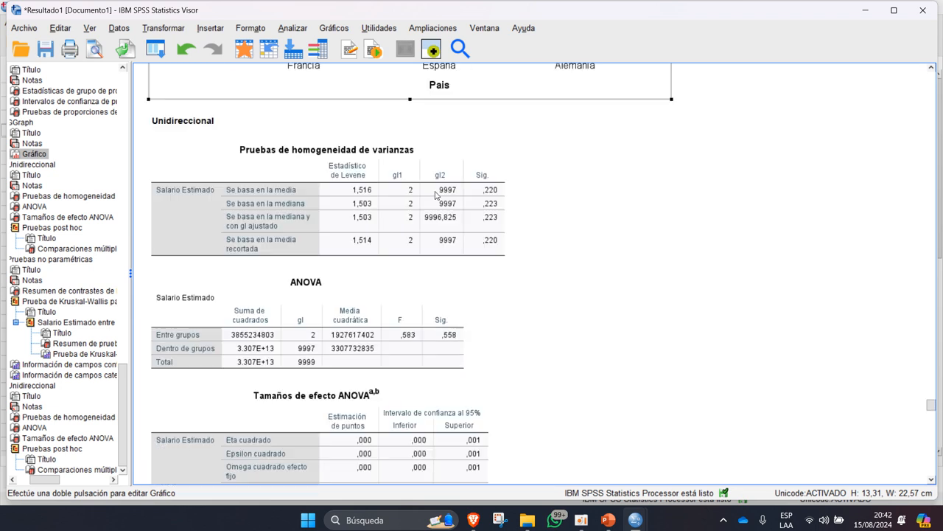
scroll(437, 195, "down", 10)
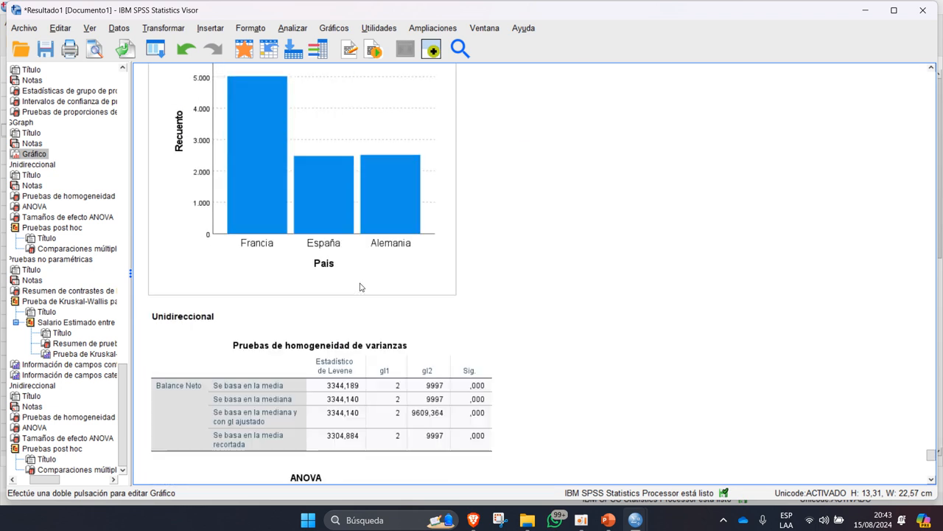
scroll(361, 288, "down", 10)
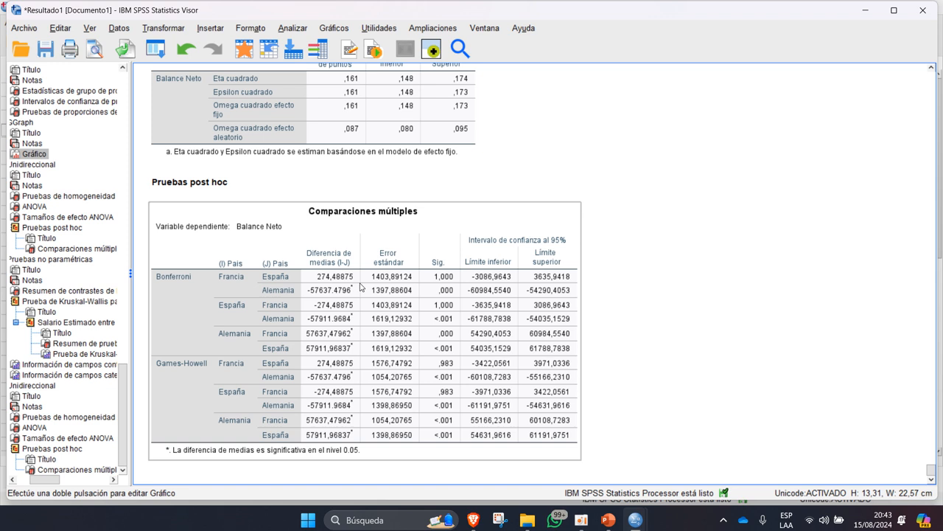
scroll(361, 287, "up", 5)
scroll(361, 287, "down", 3)
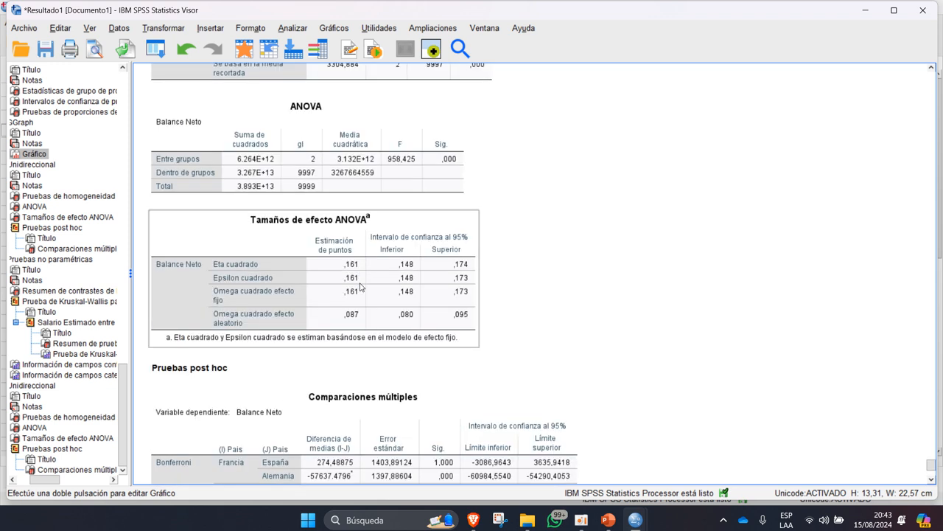
scroll(360, 288, "up", 5)
scroll(368, 299, "down", 8)
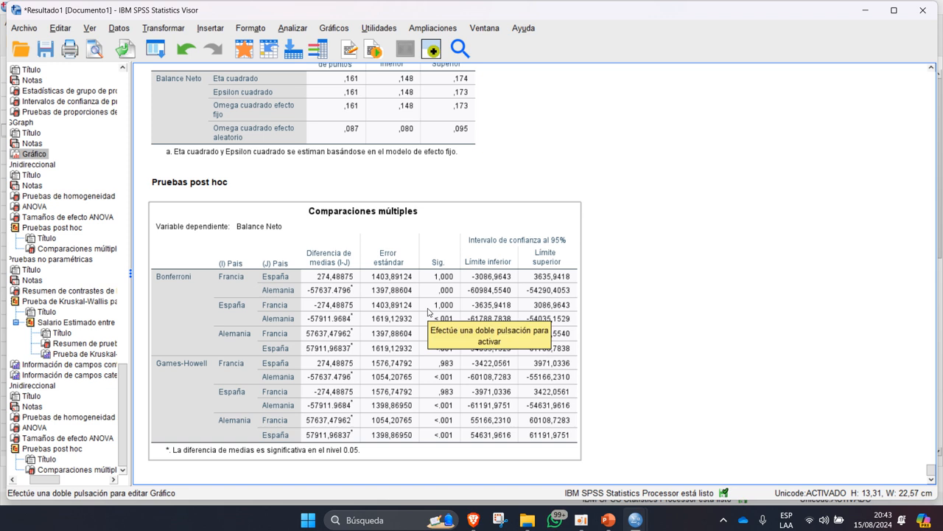
scroll(428, 312, "up", 12)
scroll(428, 313, "down", 12)
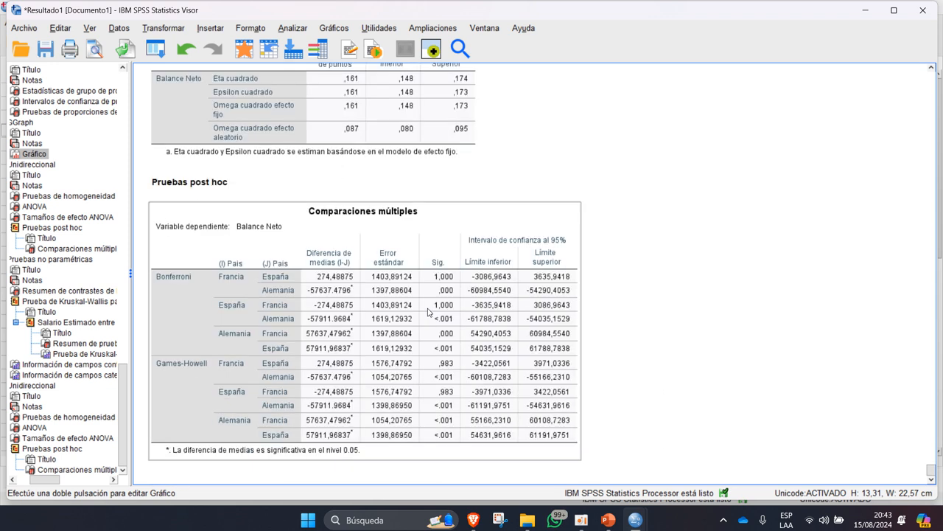
scroll(429, 312, "down", 6)
scroll(429, 313, "up", 10)
scroll(429, 312, "up", 10)
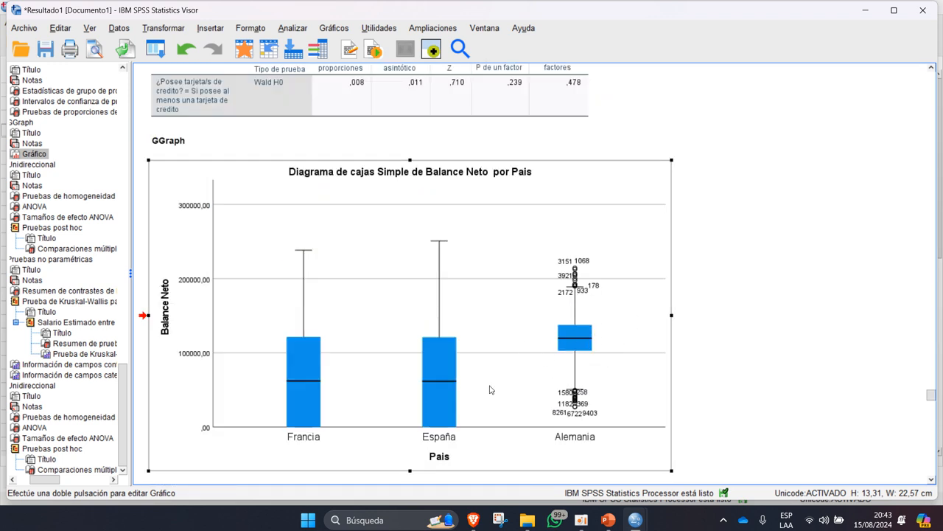
Generate a simple box plot of Salario Estimado by Pais, replacing Balance Neto on the vertical axis.
left_click(334, 28)
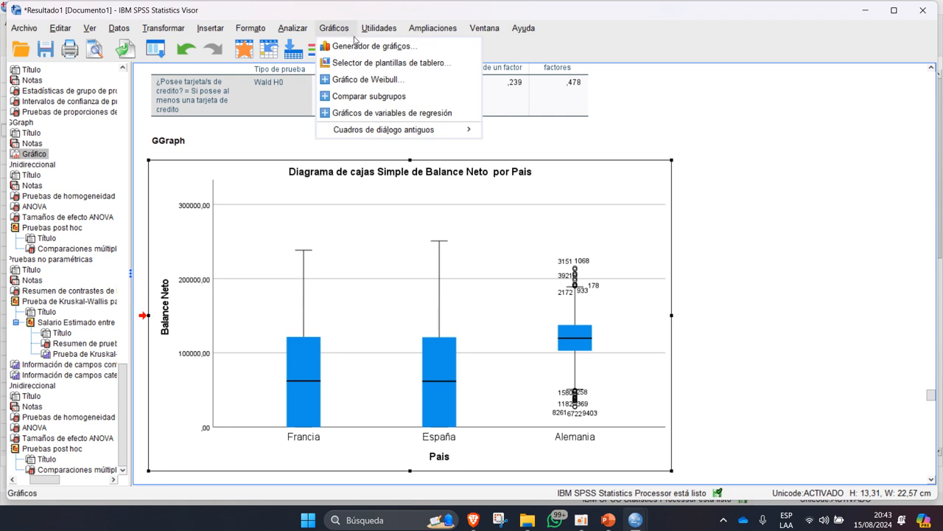
left_click(363, 46)
left_click(407, 325)
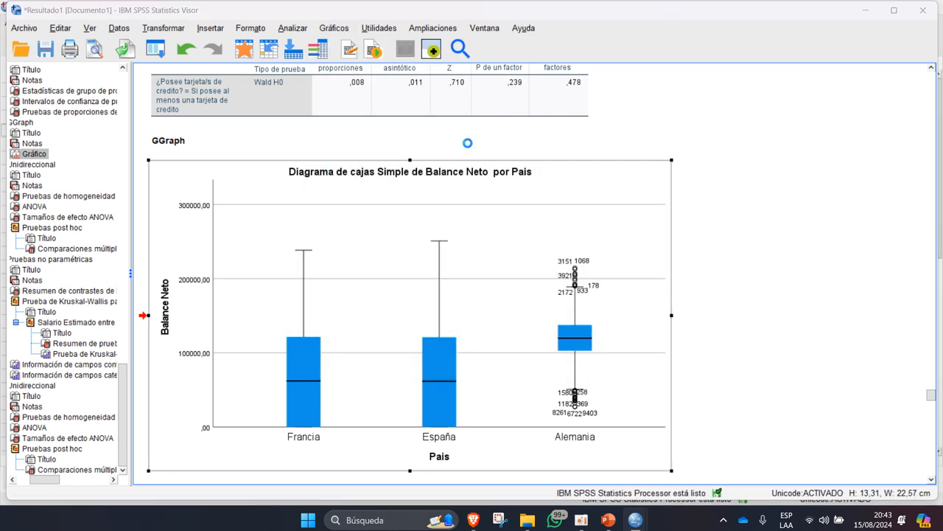
left_click(226, 171)
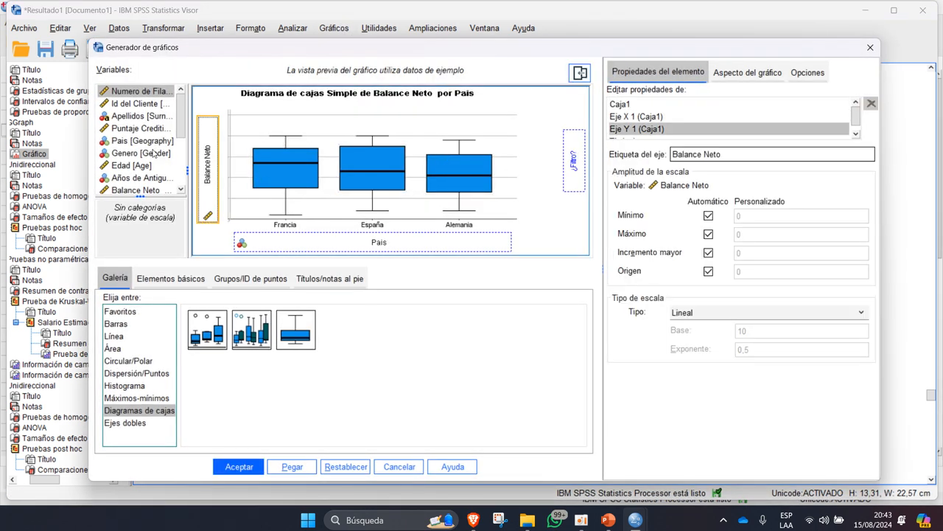
left_click_drag(210, 175, 210, 143)
scroll(146, 145, "down", 3)
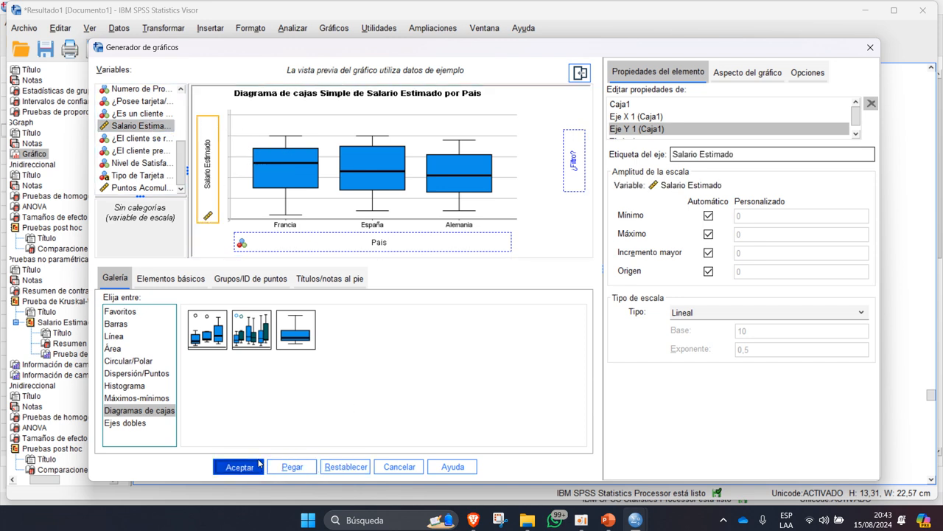
left_click(239, 467)
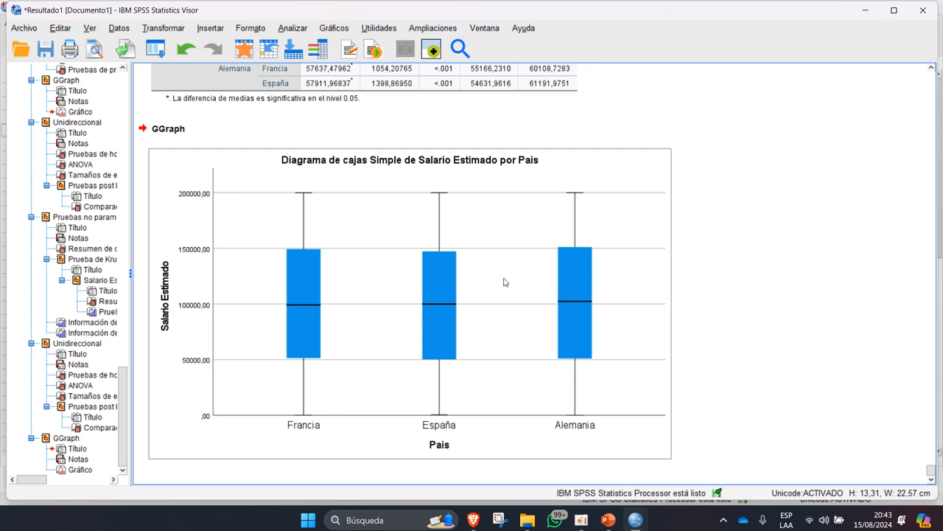
Compare the country box plots with the ANOVA, effect size and post hoc tables for Salario Estimado and Balance Neto.
scroll(427, 362, "up", 20)
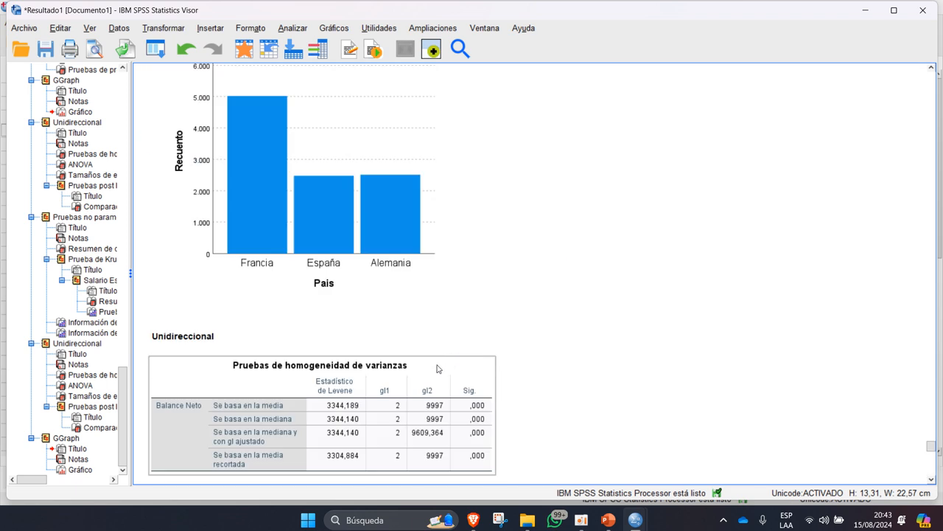
scroll(410, 364, "up", 20)
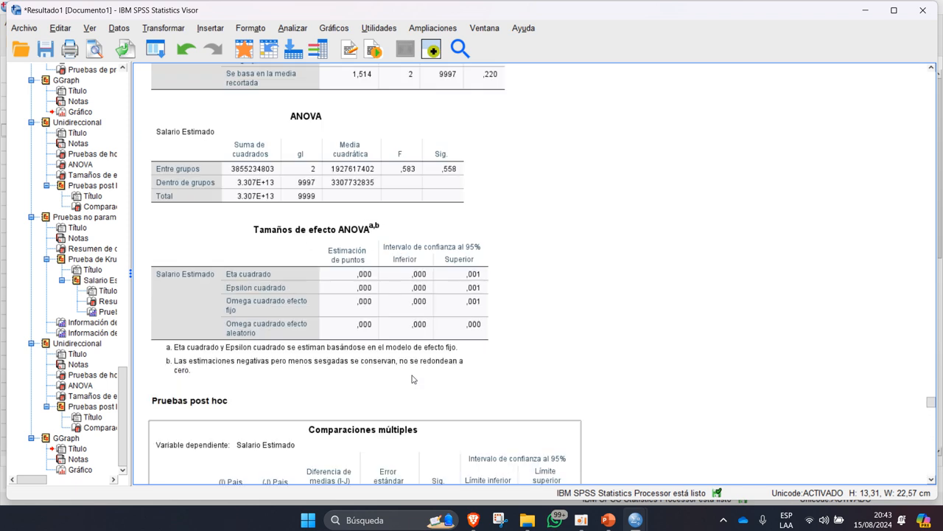
scroll(615, 309, "up", 5)
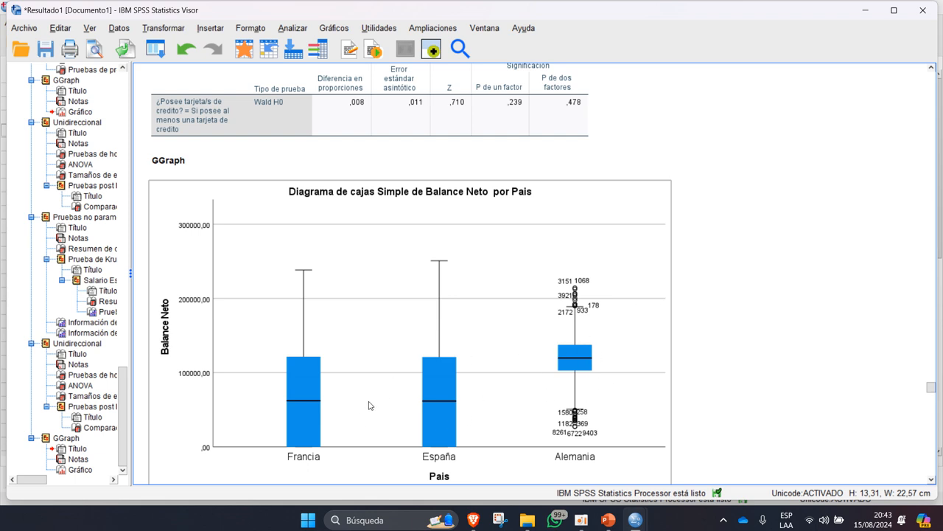
scroll(370, 406, "down", 8)
scroll(380, 423, "down", 6)
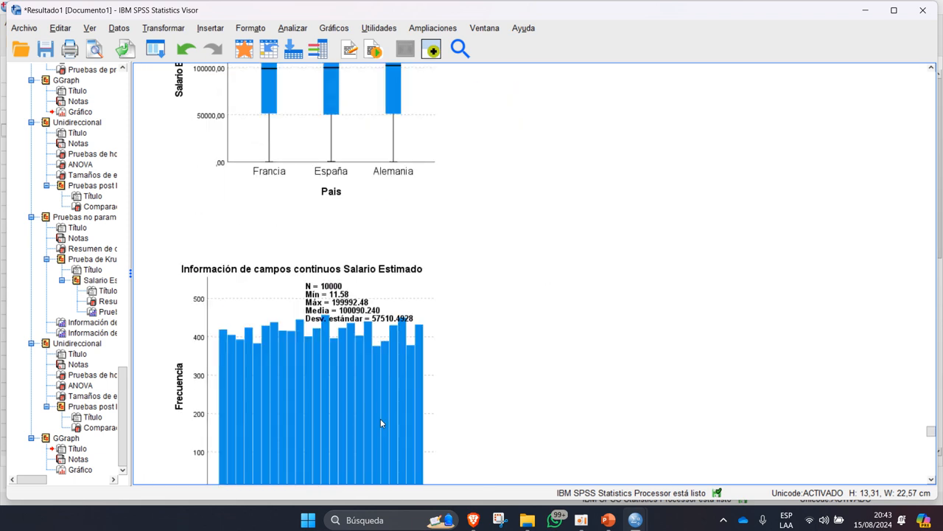
scroll(381, 424, "up", 15)
scroll(379, 426, "down", 5)
scroll(375, 439, "up", 10)
scroll(314, 243, "down", 3)
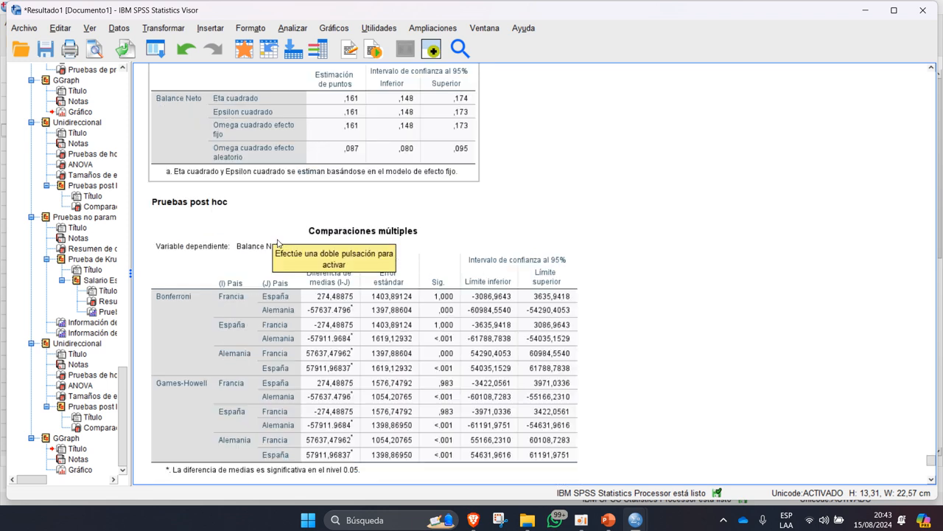
scroll(394, 252, "up", 3)
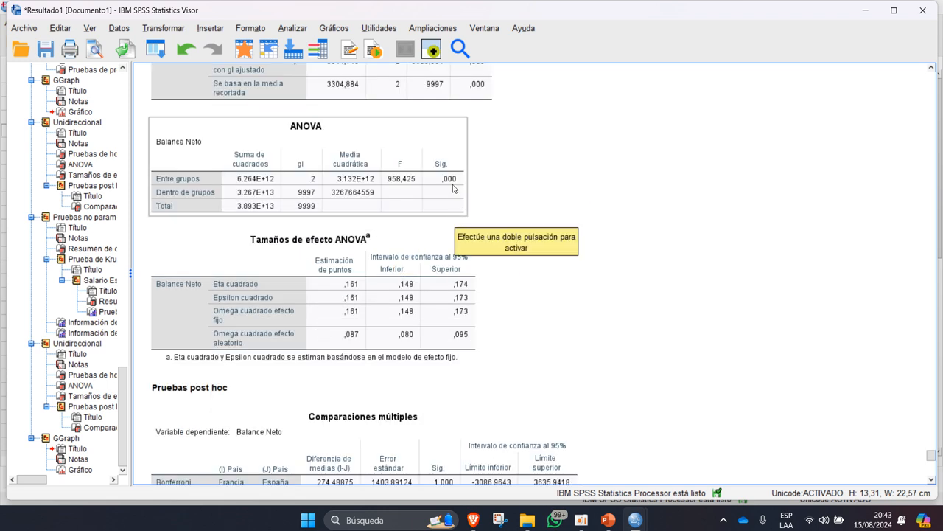
scroll(443, 179, "up", 5)
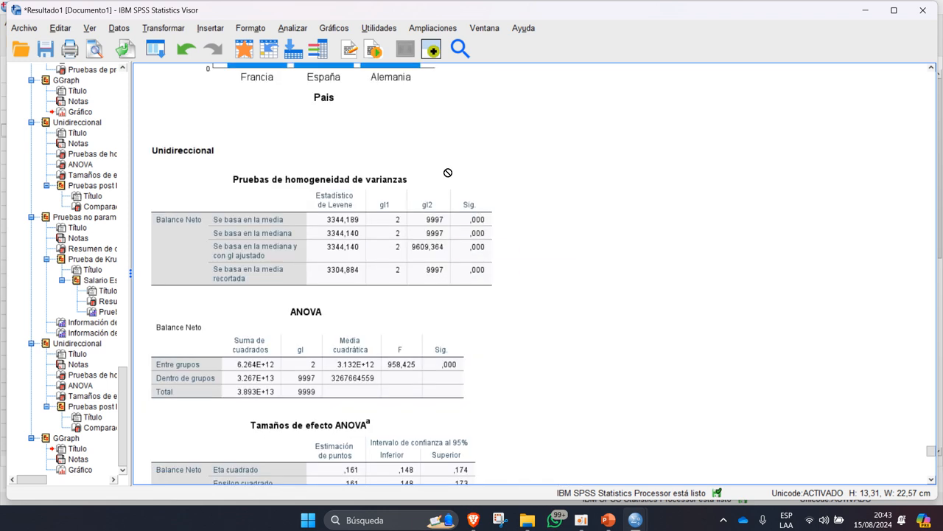
Copy the Balance Neto ANOVA table from the output.
left_click(349, 182)
left_click(297, 369)
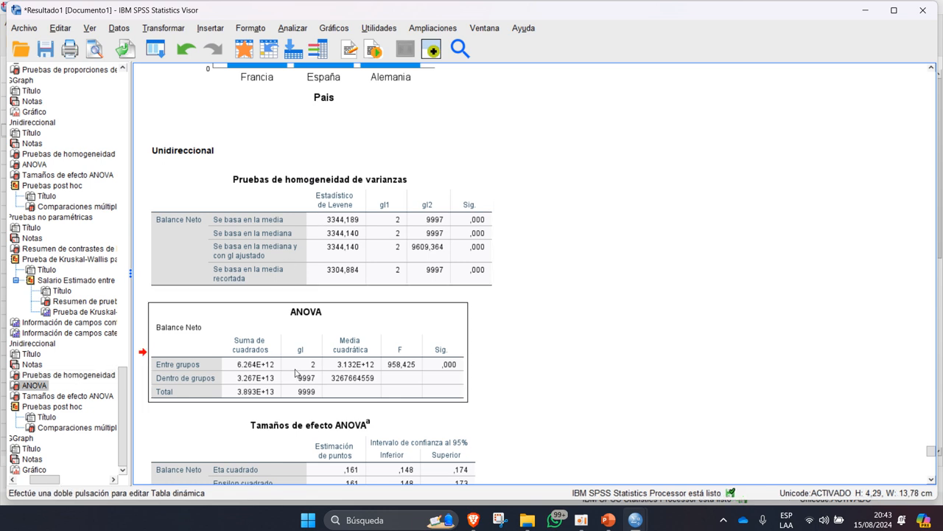
right_click(296, 360)
mouse_move(336, 407)
left_click(441, 435)
Switch to the SESION_3 presentation in PowerPoint and duplicate slide 15 on the simple ANOVA test.
key("alt+Tab")
right_click(85, 390)
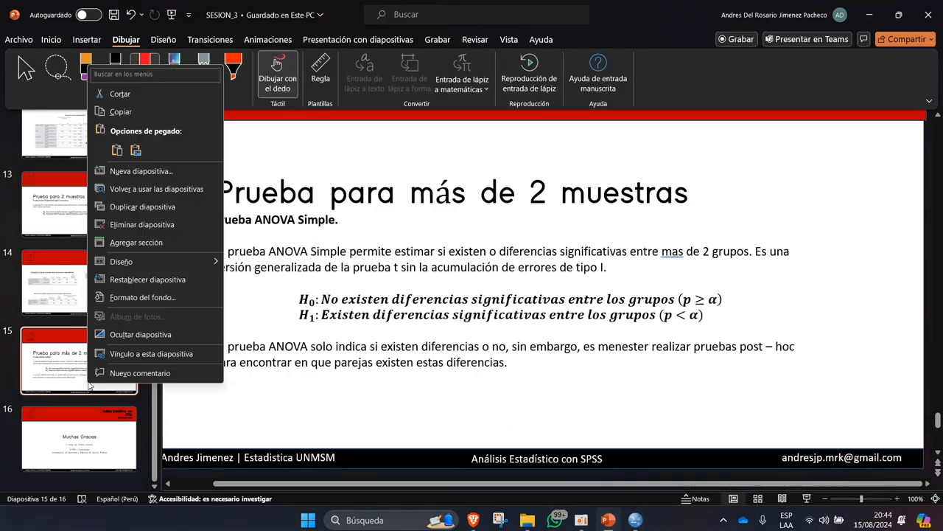
left_click(147, 225)
Delete the text from the duplicated slide, paste the Balance Neto ANOVA table and place it in the slide's upper-left area.
left_click(25, 70)
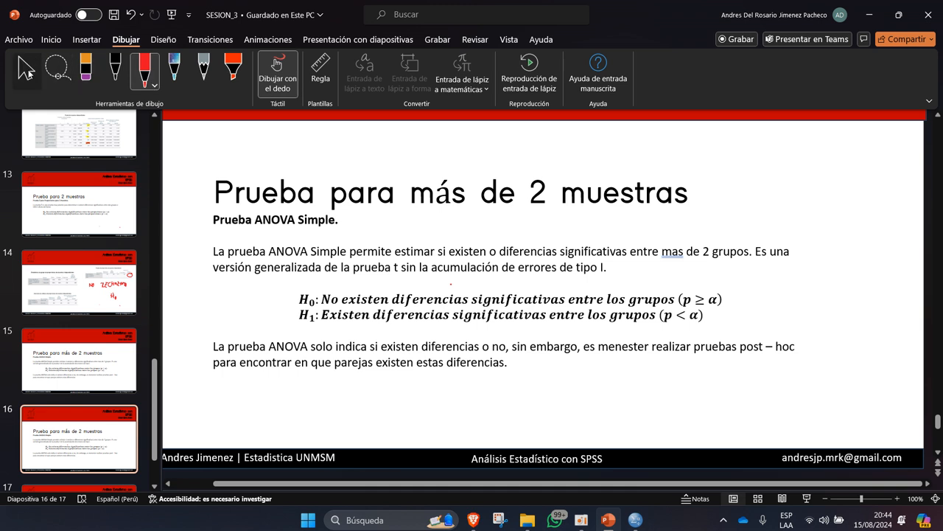
left_click(521, 171)
key("Delete")
key("ctrl+v")
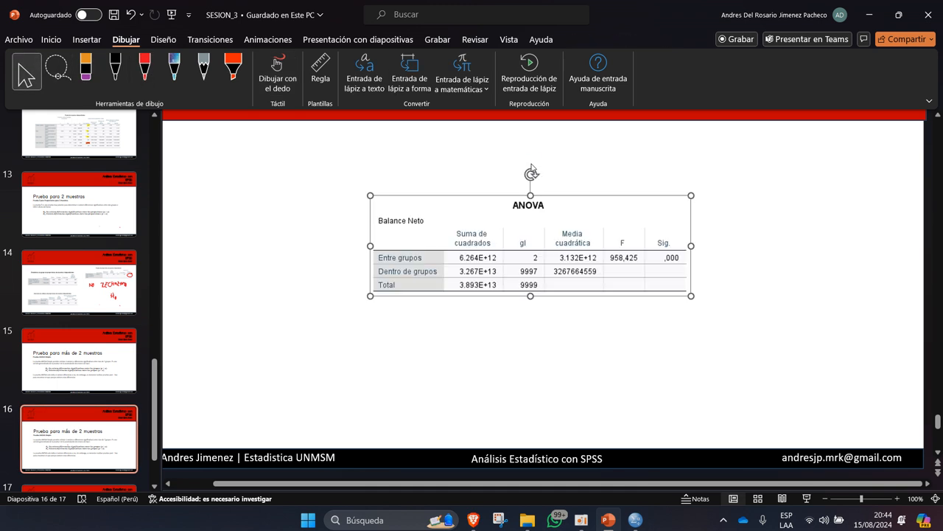
left_click_drag(499, 244, 308, 205)
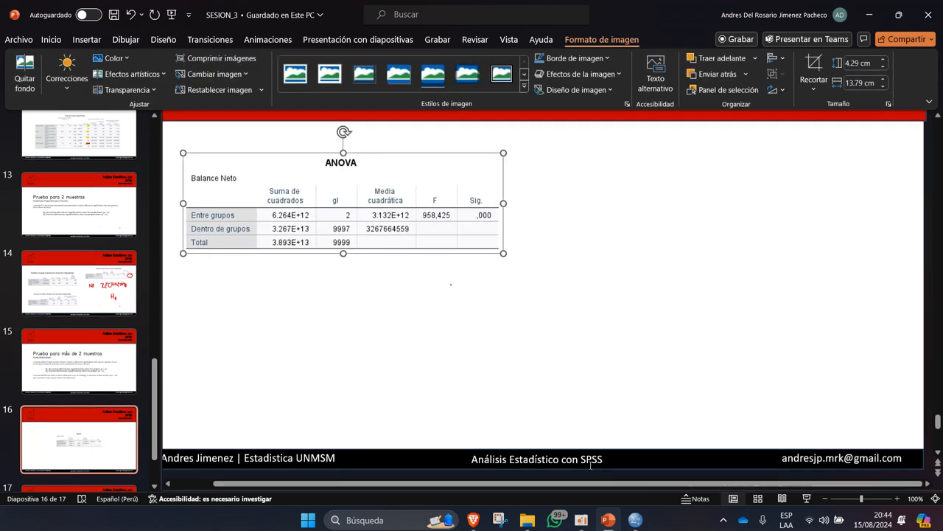
Switch to the SPSS output and copy the Balance Neto homogeneity of variances table.
mouse_move(635, 520)
left_click(680, 461)
left_click(380, 274)
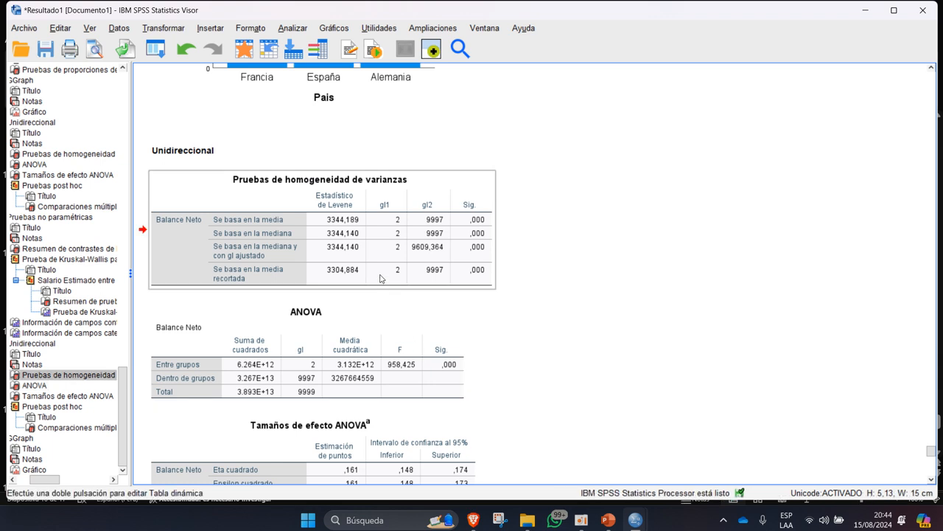
right_click(380, 274)
mouse_move(440, 318)
left_click(531, 352)
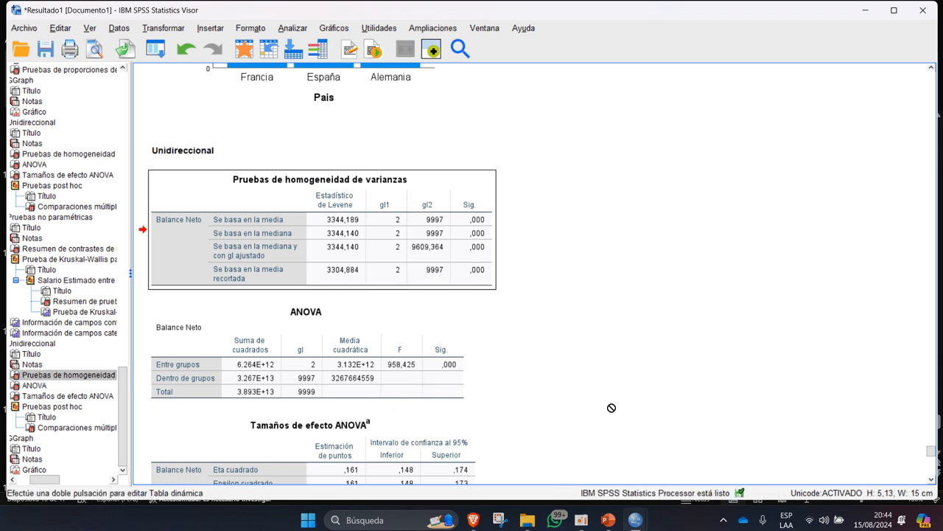
Paste the homogeneity of variances table into slide 16 in PowerPoint, place it below the ANOVA table and shrink it slightly.
left_click(608, 520)
key("ctrl+v")
left_click_drag(543, 263, 377, 350)
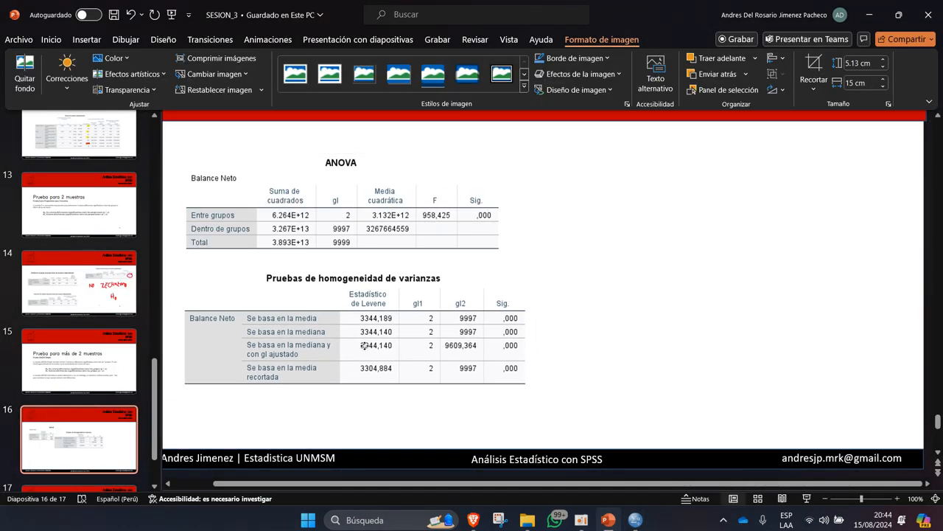
left_click_drag(526, 388, 471, 362)
key("Escape")
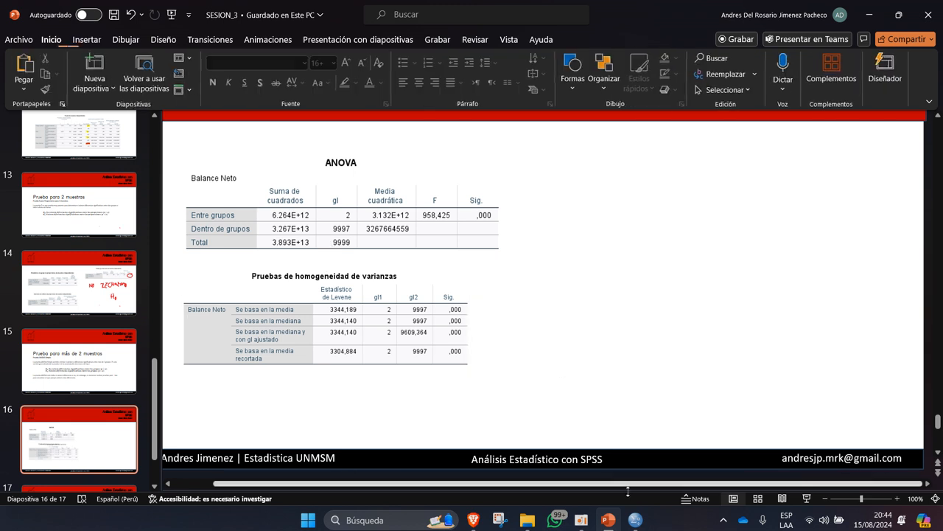
Return to the SPSS output and copy the Balance Neto post hoc multiple comparisons table.
left_click(635, 519)
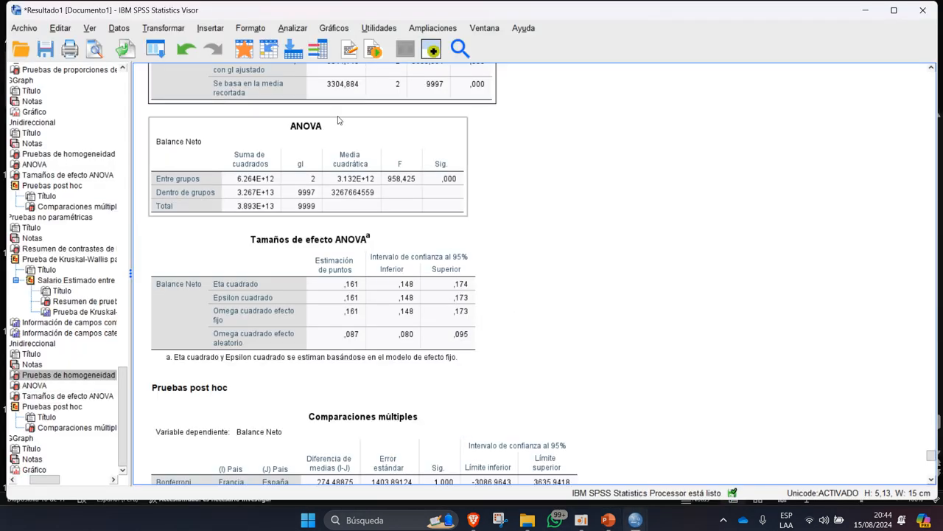
scroll(316, 309, "down", 3)
left_click(397, 338)
right_click(397, 338)
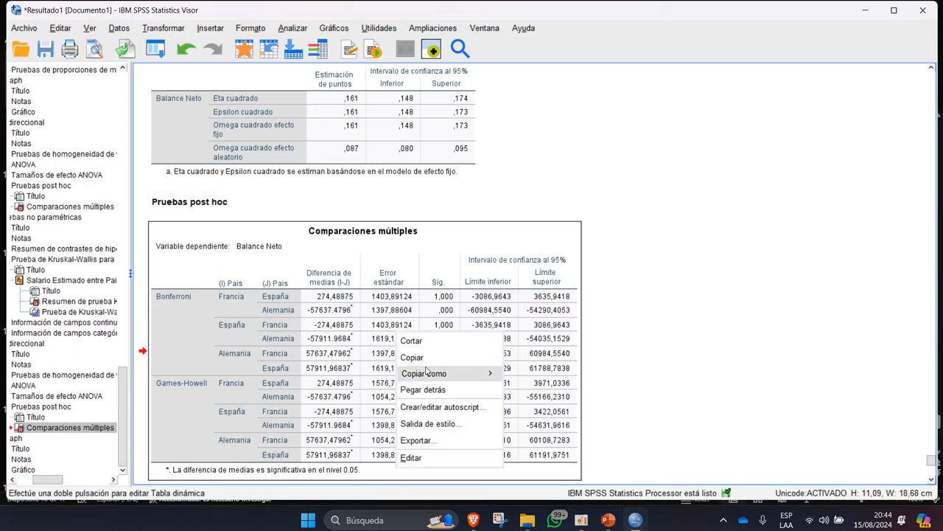
mouse_move(479, 372)
left_click(545, 408)
Paste the multiple comparisons table into slide 16 in PowerPoint, shrink it to about 14.4 by 8.6 cm and place it right of the other tables.
key("alt+Tab")
key("ctrl+v")
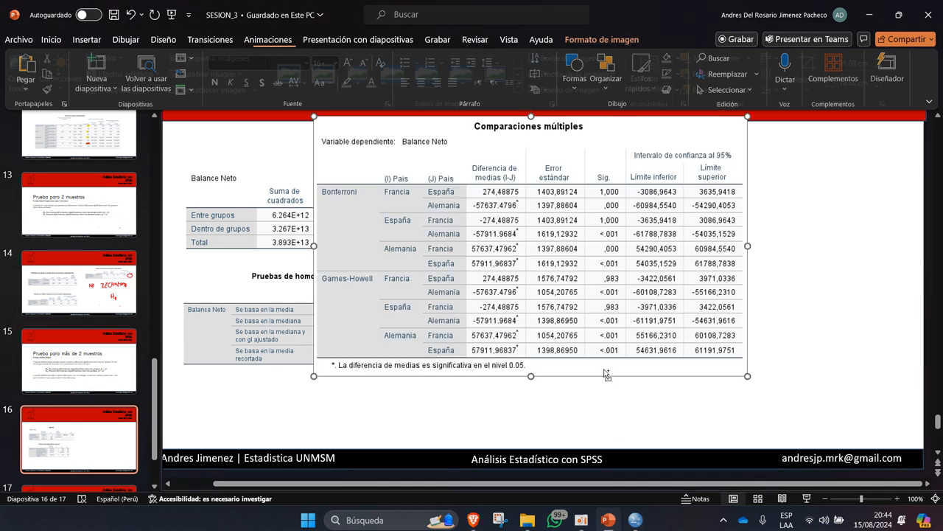
left_click_drag(571, 251, 690, 265)
left_click_drag(926, 435, 794, 354)
left_click_drag(629, 221, 722, 225)
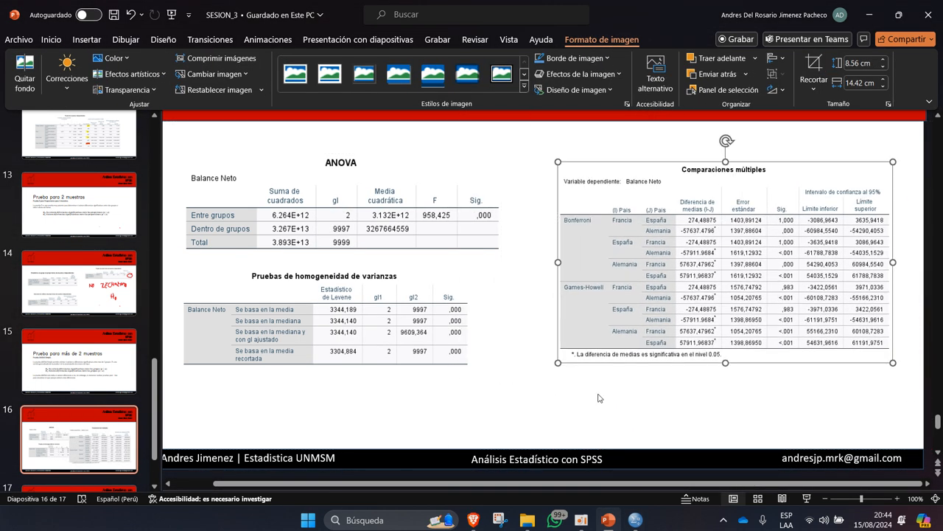